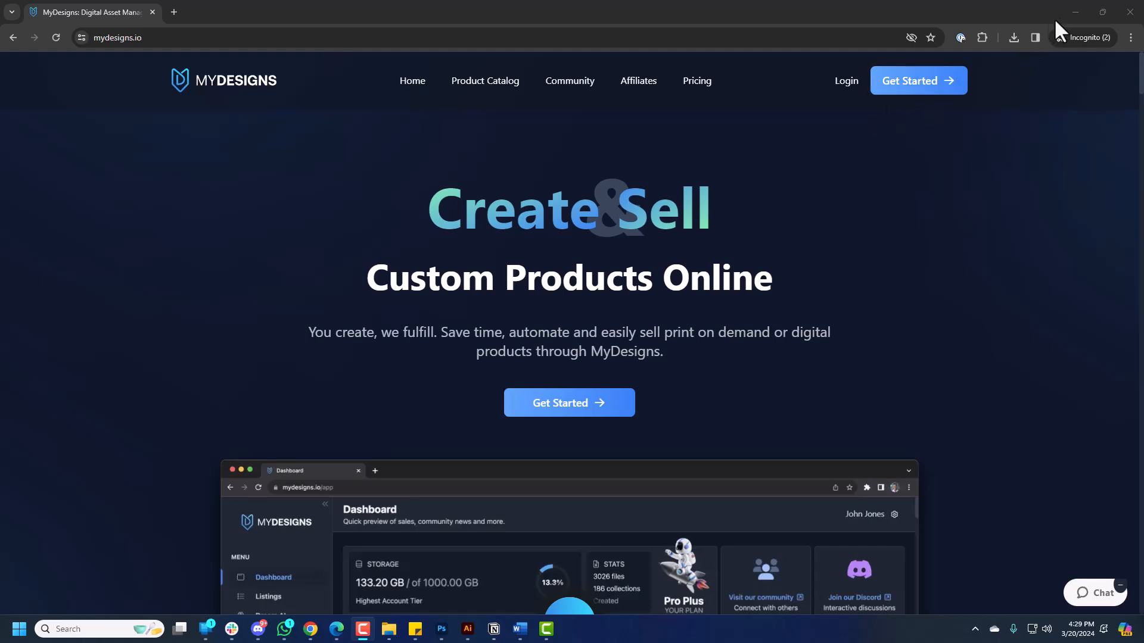
# Minimize the incognito window to reveal MyDesigns Listings and expand Settings in the sidebar.
pyautogui.click(1076, 12)
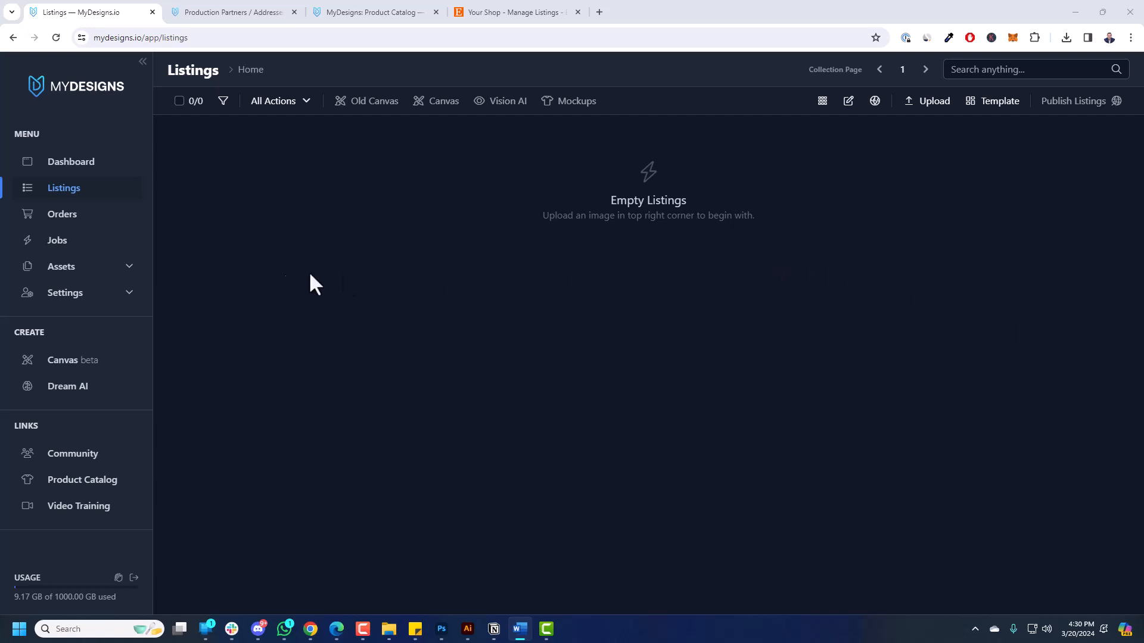
pyautogui.click(109, 292)
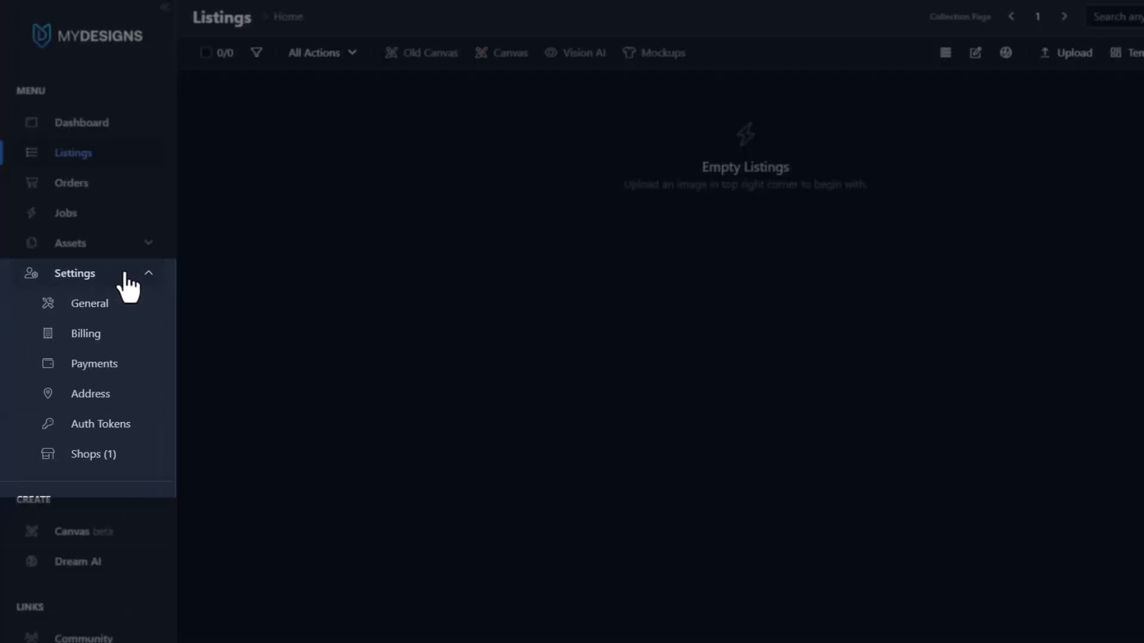
# Check the Shops settings, then switch to the Etsy 'Your Shop - Manage Listings' tab.
pyautogui.click(97, 465)
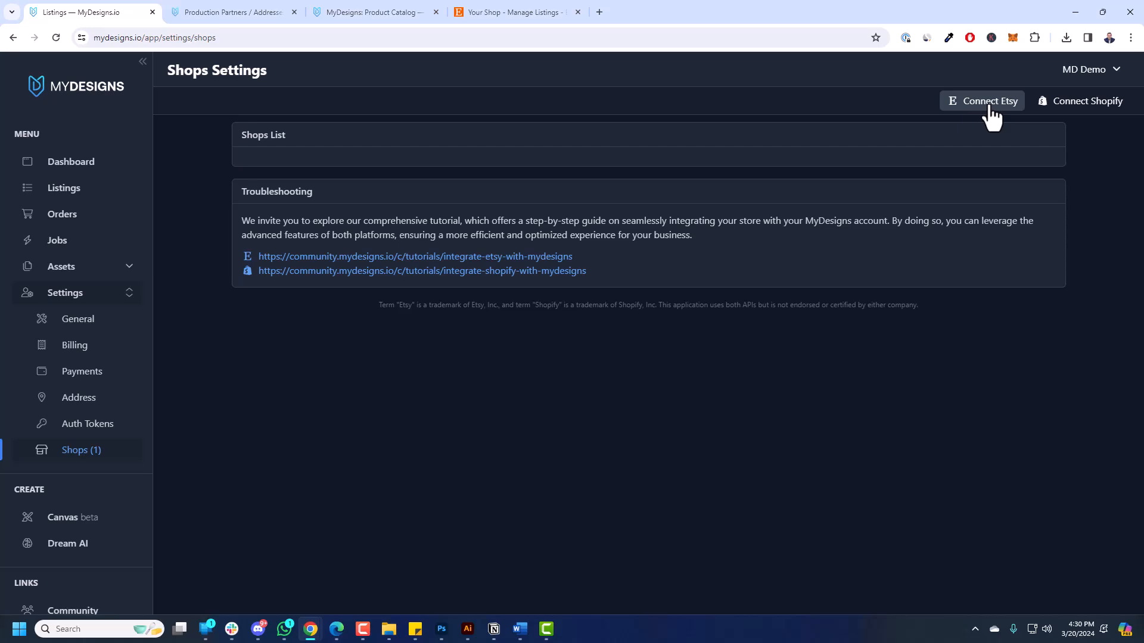
pyautogui.click(516, 13)
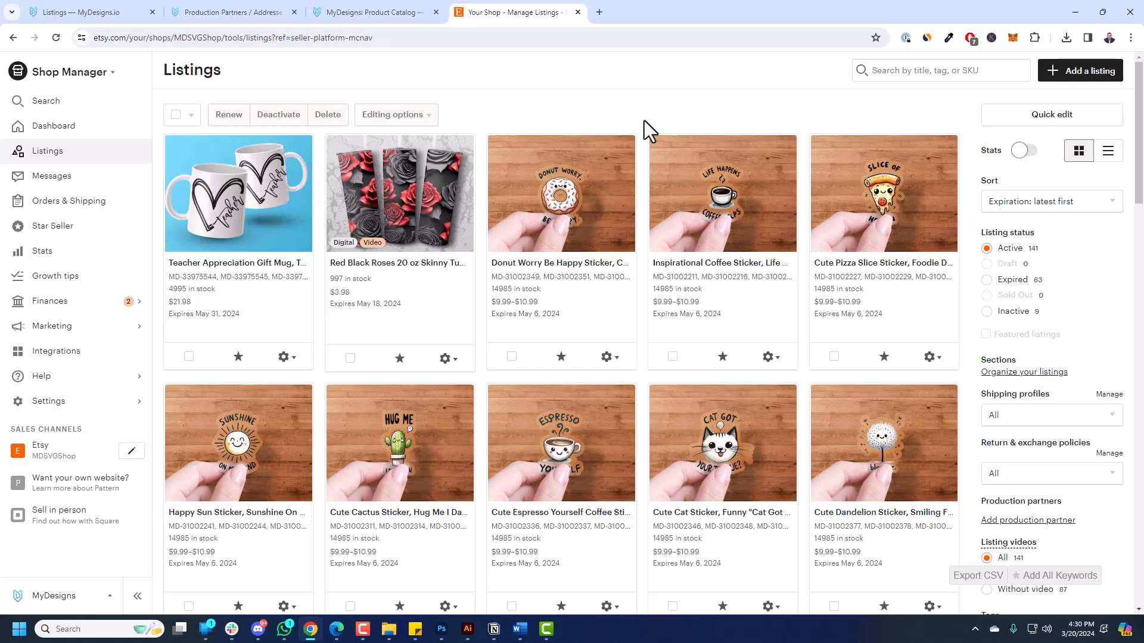
# Scroll through the 141 Etsy listings, then return to the MyDesigns tab.
pyautogui.scroll(-7, 605, 266)
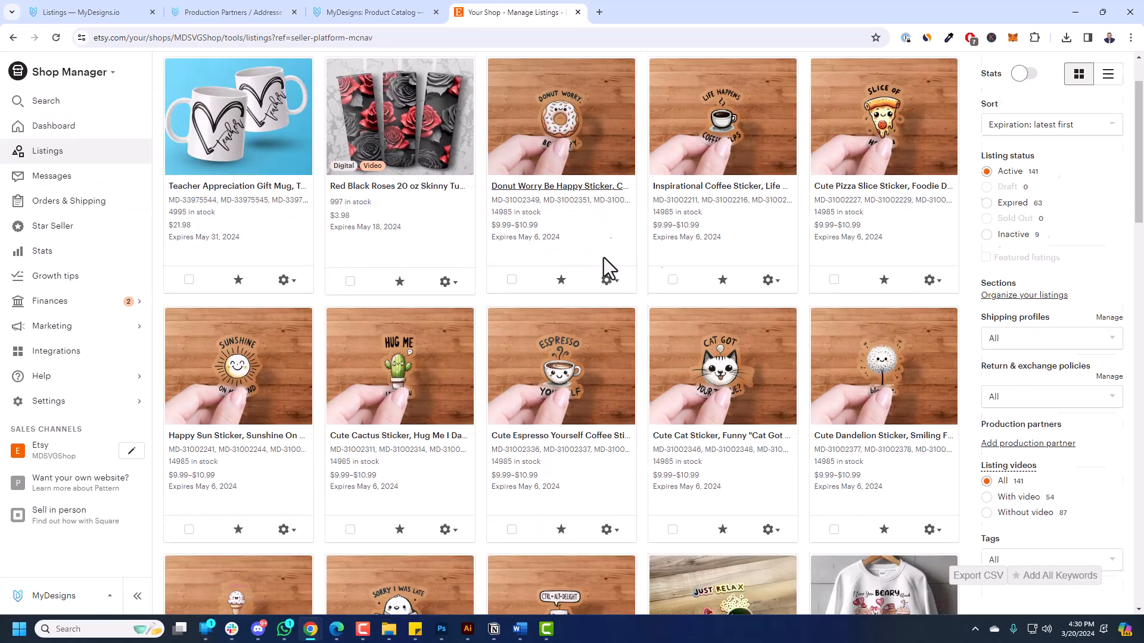
pyautogui.scroll(7, 610, 271)
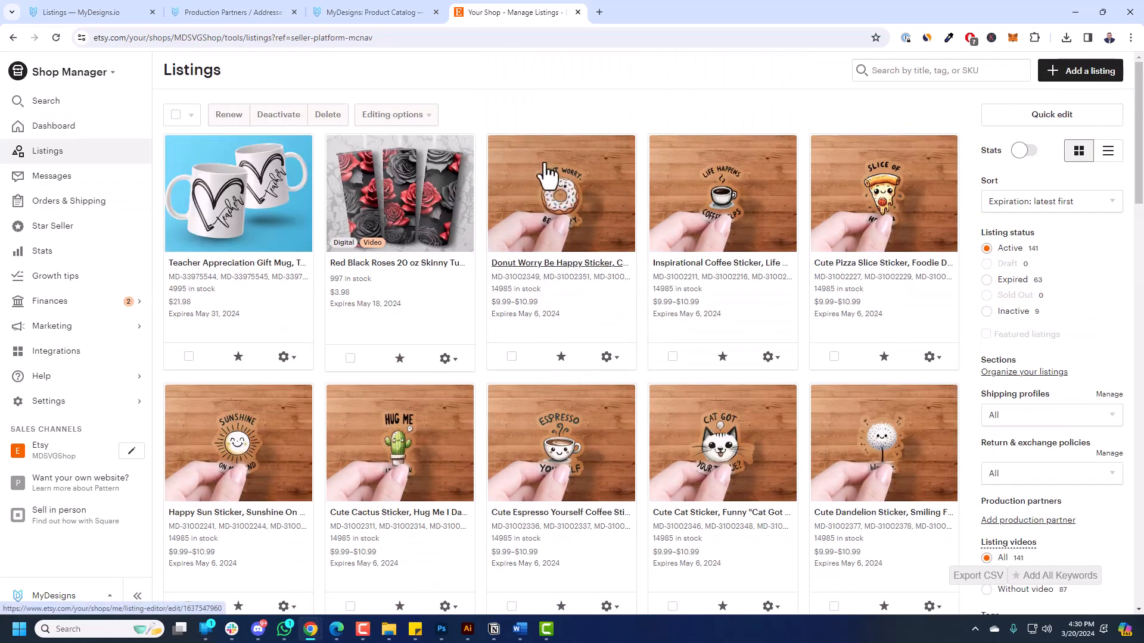
pyautogui.click(109, 14)
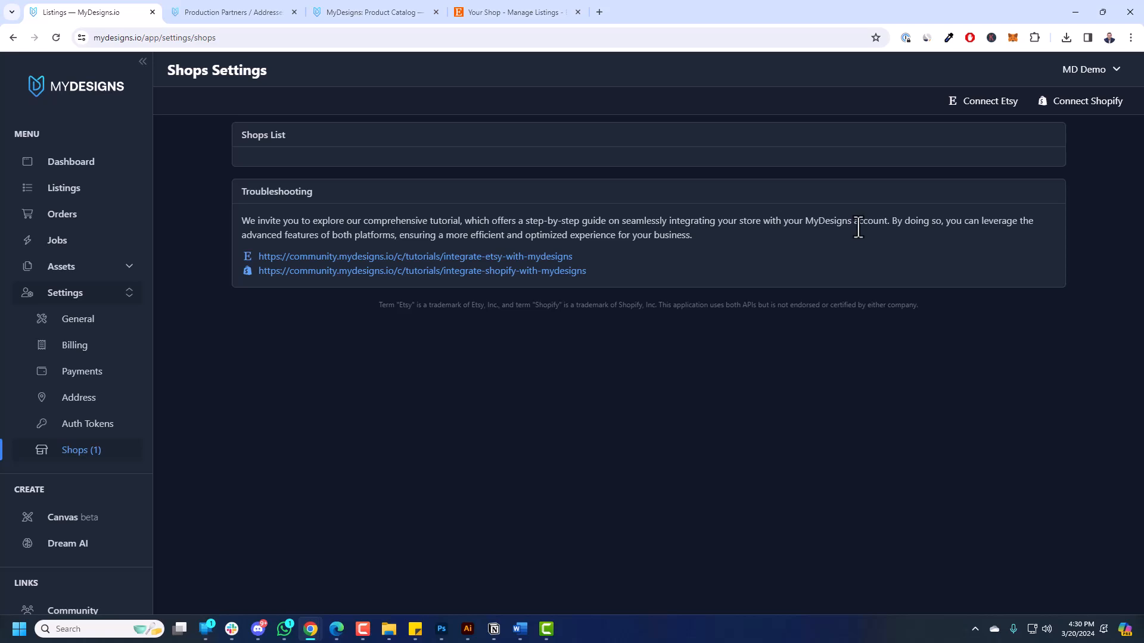
# Connect and authorize the Etsy shop in MyDesigns, reloading to link it.
pyautogui.click(998, 107)
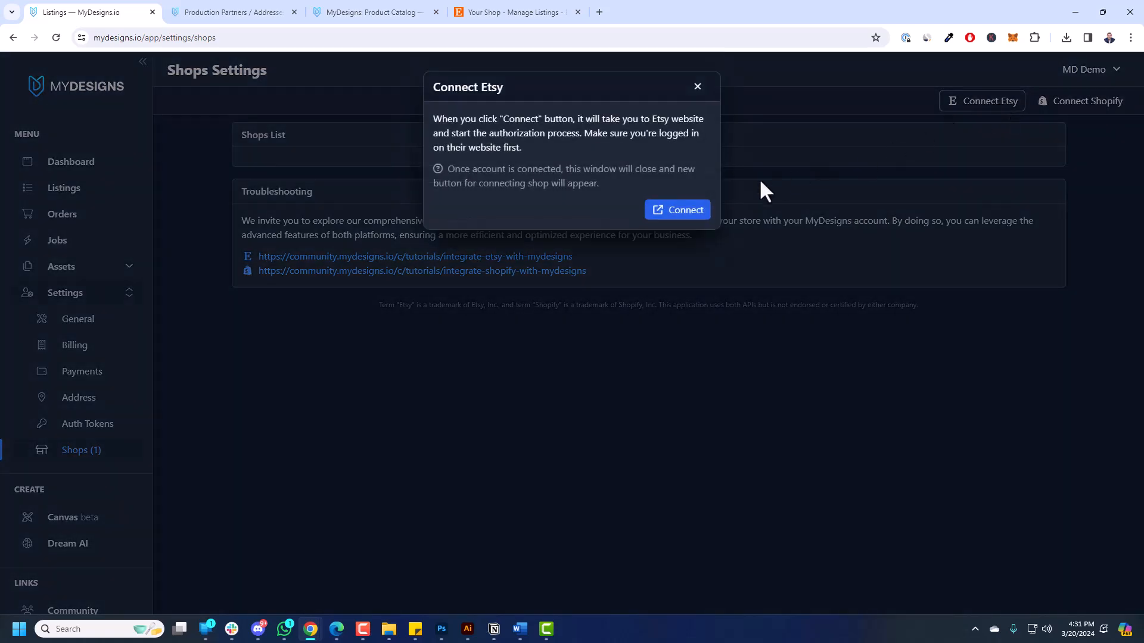
pyautogui.click(690, 210)
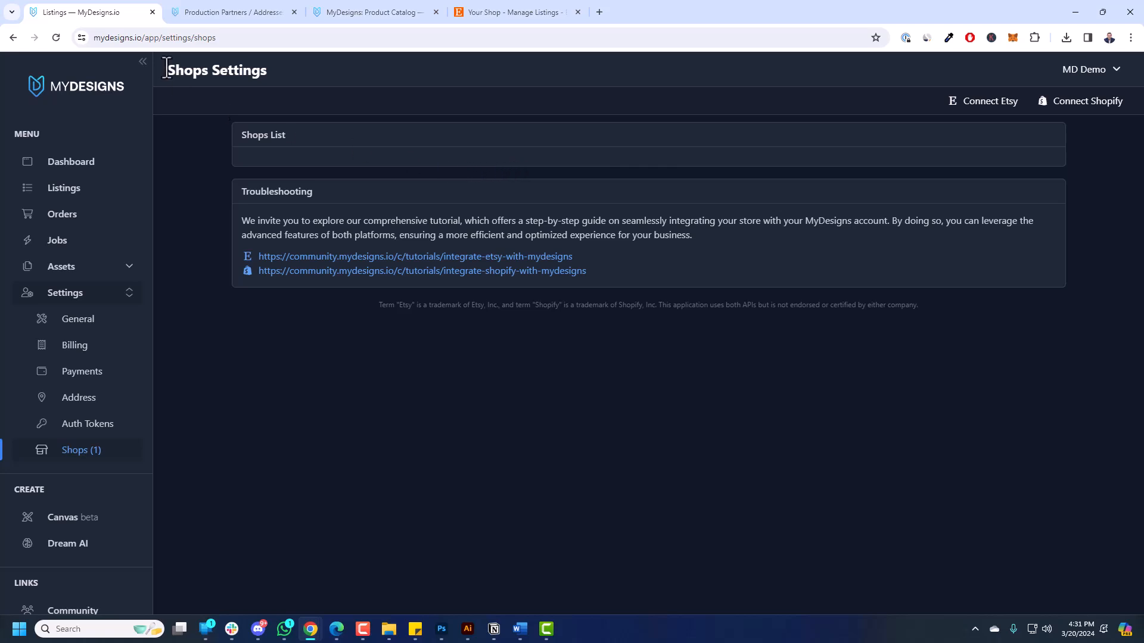
pyautogui.click(56, 38)
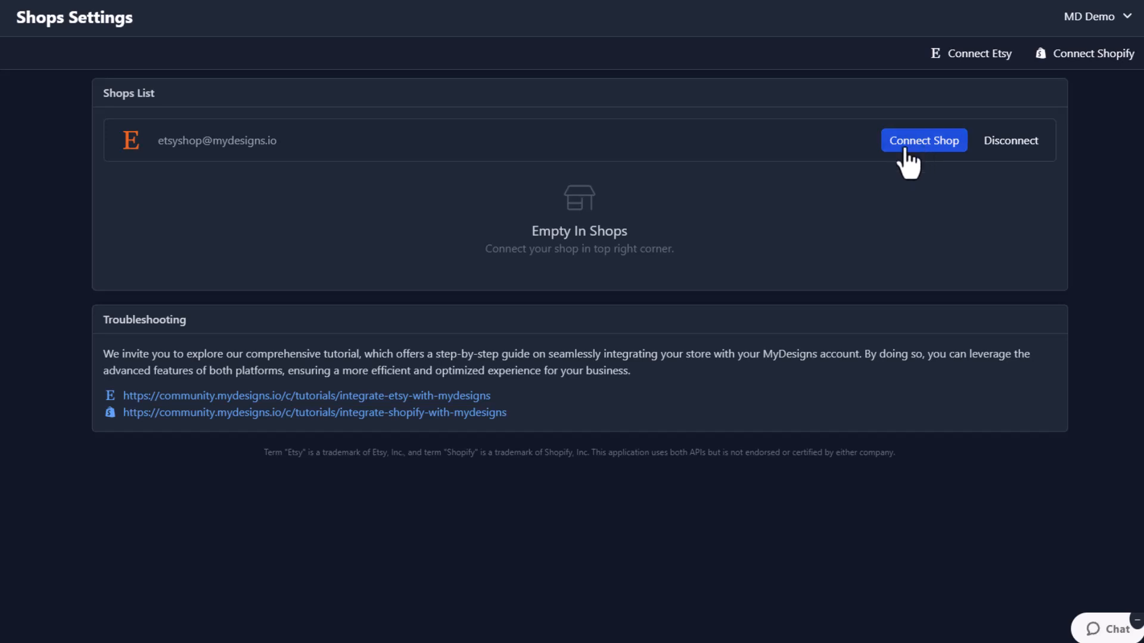
pyautogui.click(914, 146)
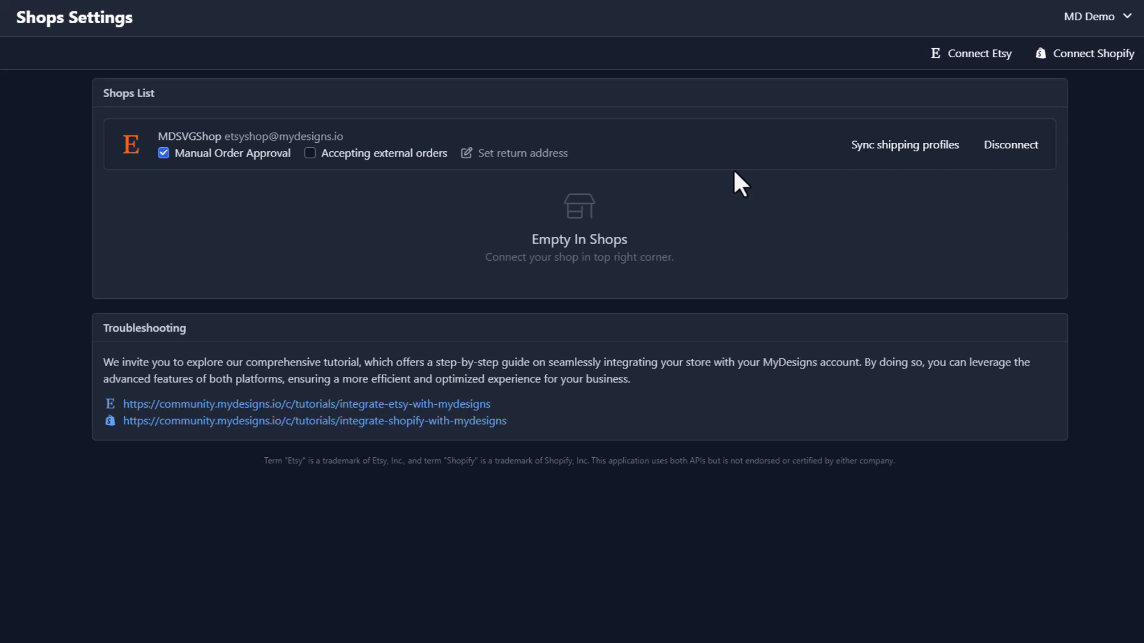
# Sync the connected Etsy shop's shipping profiles.
pyautogui.moveTo(158, 136); pyautogui.dragTo(369, 137)
pyautogui.click(519, 206)
pyautogui.click(882, 156)
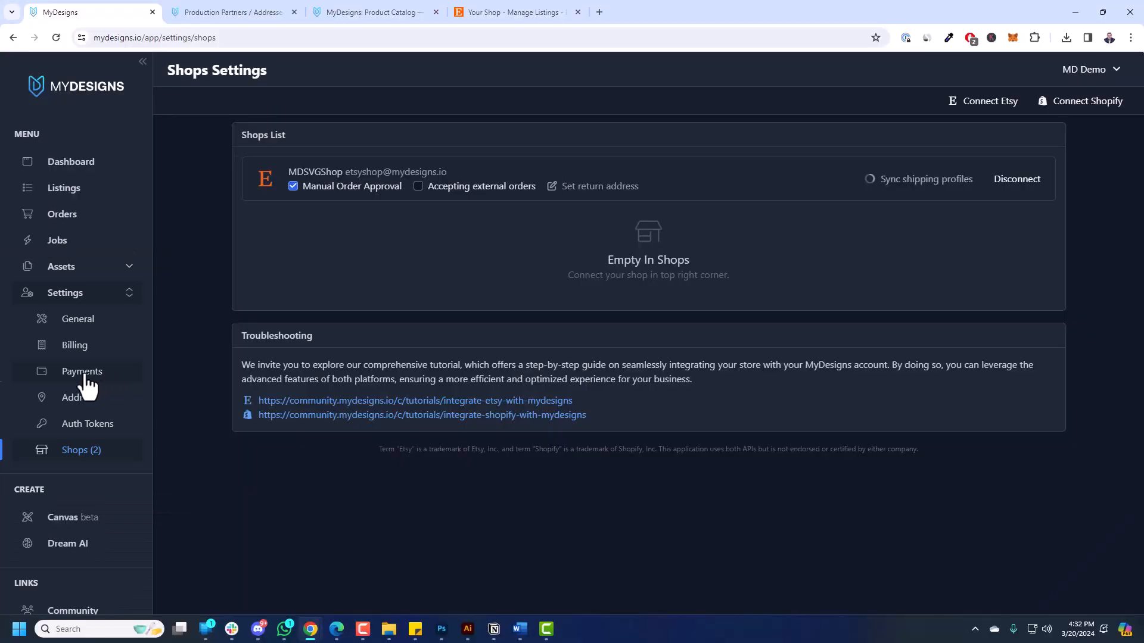
# Open Payments, try adding a credit card, dismiss the network error, and check the default card.
pyautogui.click(83, 372)
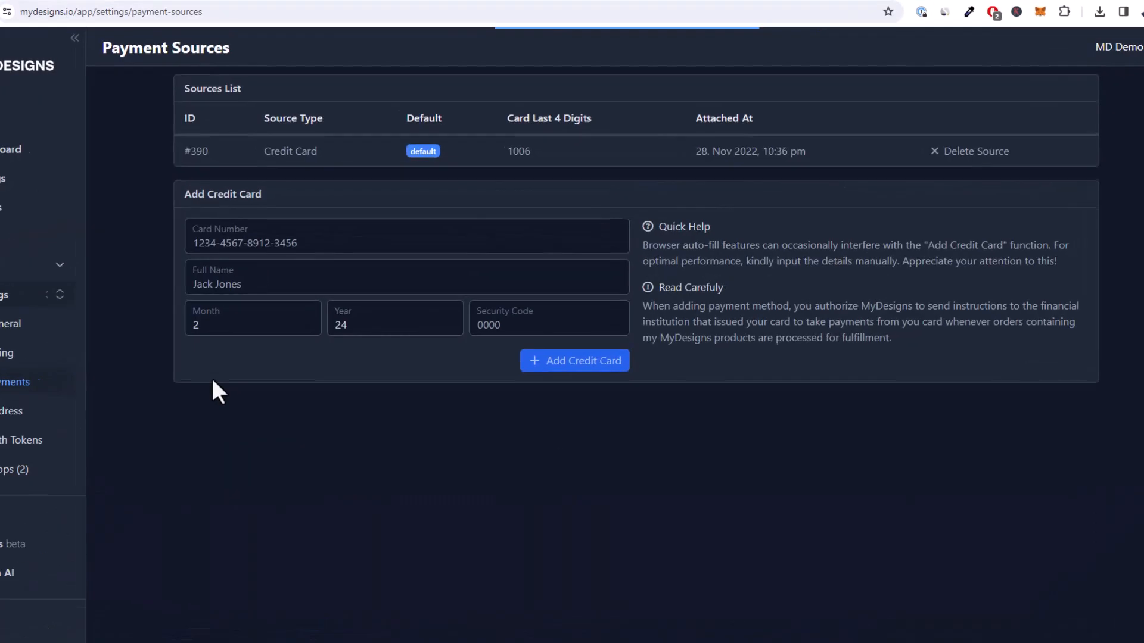
pyautogui.moveTo(239, 201); pyautogui.dragTo(349, 203)
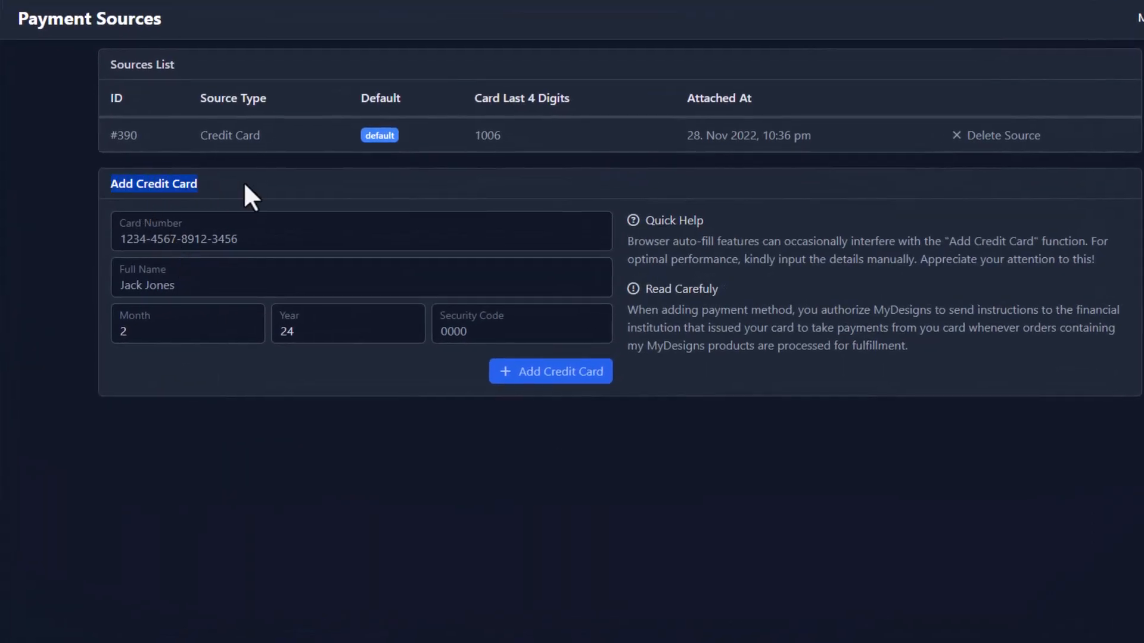
pyautogui.click(232, 217)
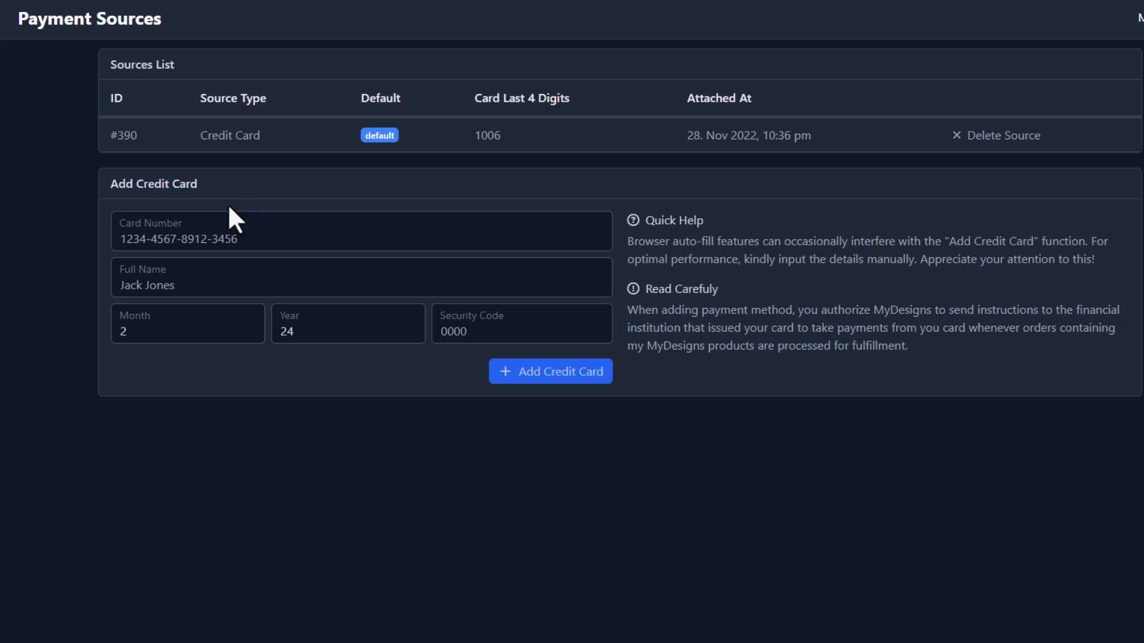
pyautogui.click(192, 234)
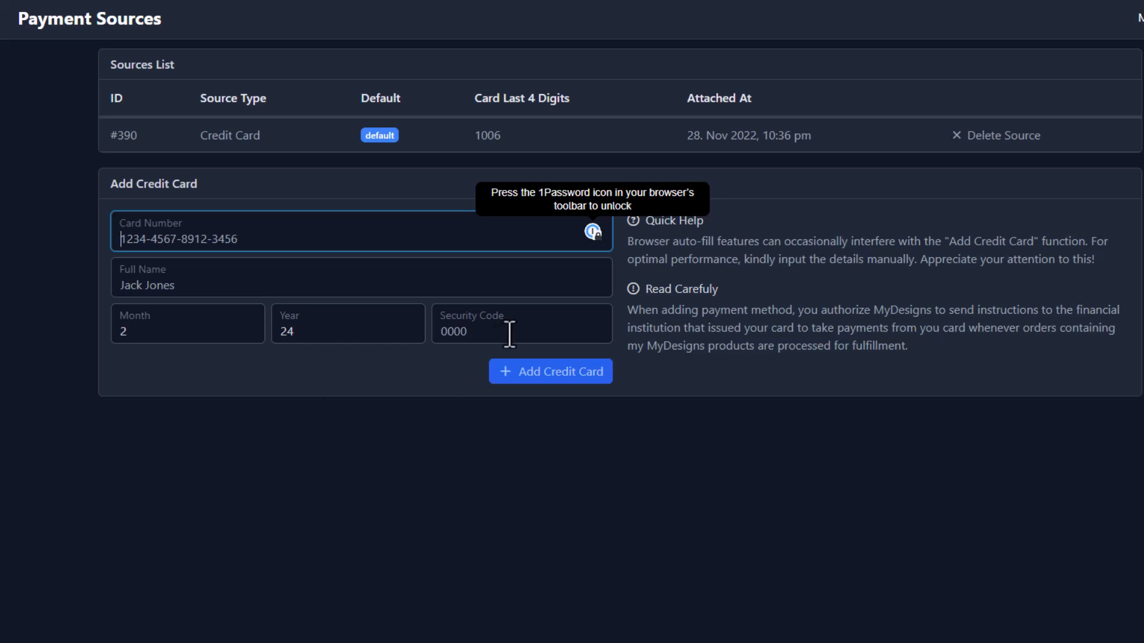
pyautogui.click(539, 378)
pyautogui.click(679, 155)
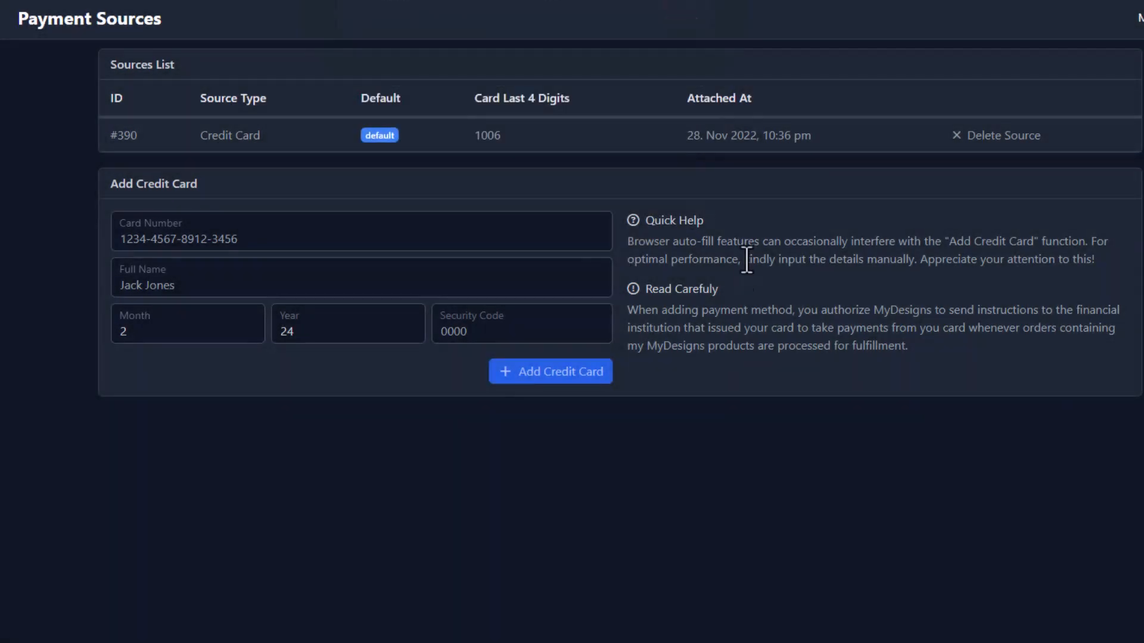
pyautogui.moveTo(112, 134); pyautogui.dragTo(1067, 141)
pyautogui.click(1061, 251)
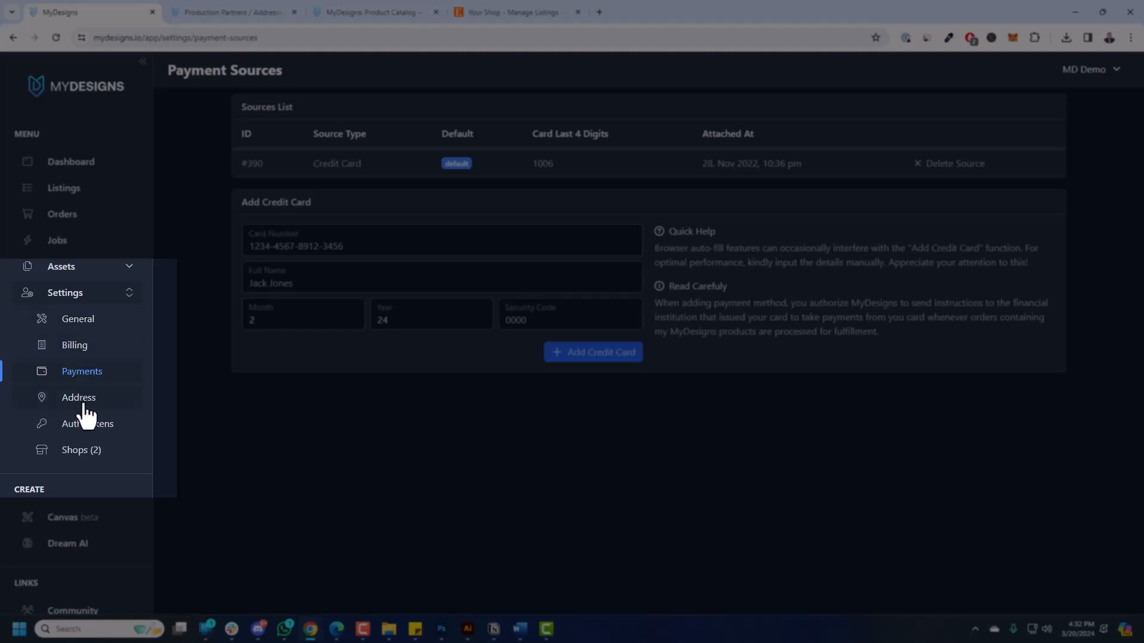
# Open Address settings and look over the saved Return Address fields.
pyautogui.click(85, 405)
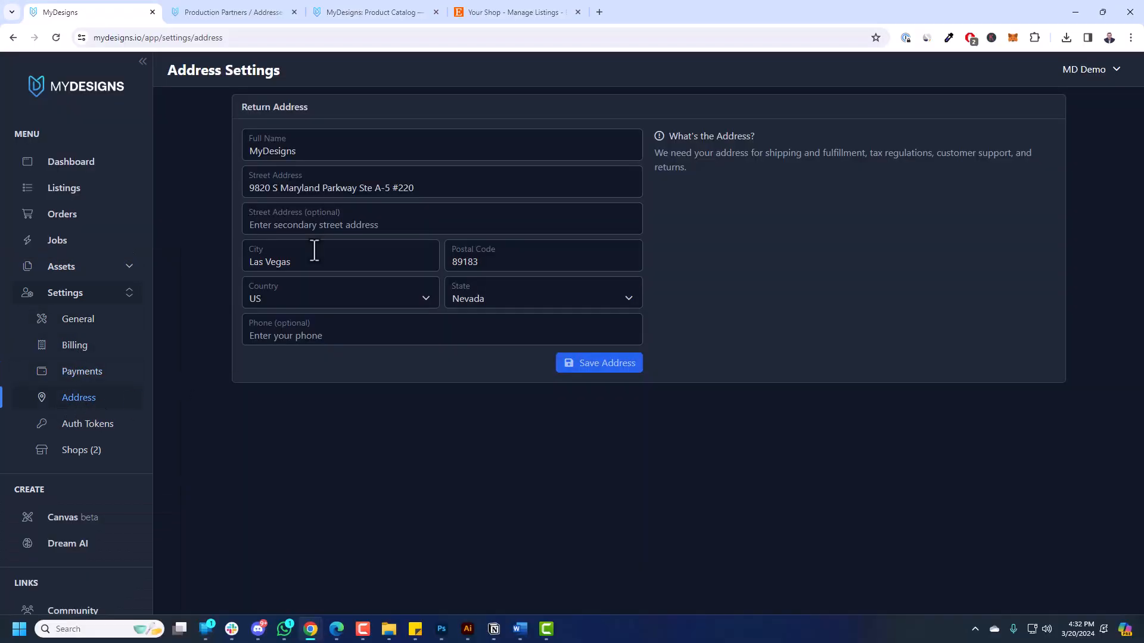
pyautogui.moveTo(243, 157); pyautogui.dragTo(327, 153)
pyautogui.click(473, 192)
pyautogui.click(792, 259)
# Highlight the MyDesigns address block and page URL on the Production Partners / Addresses page.
pyautogui.click(262, 13)
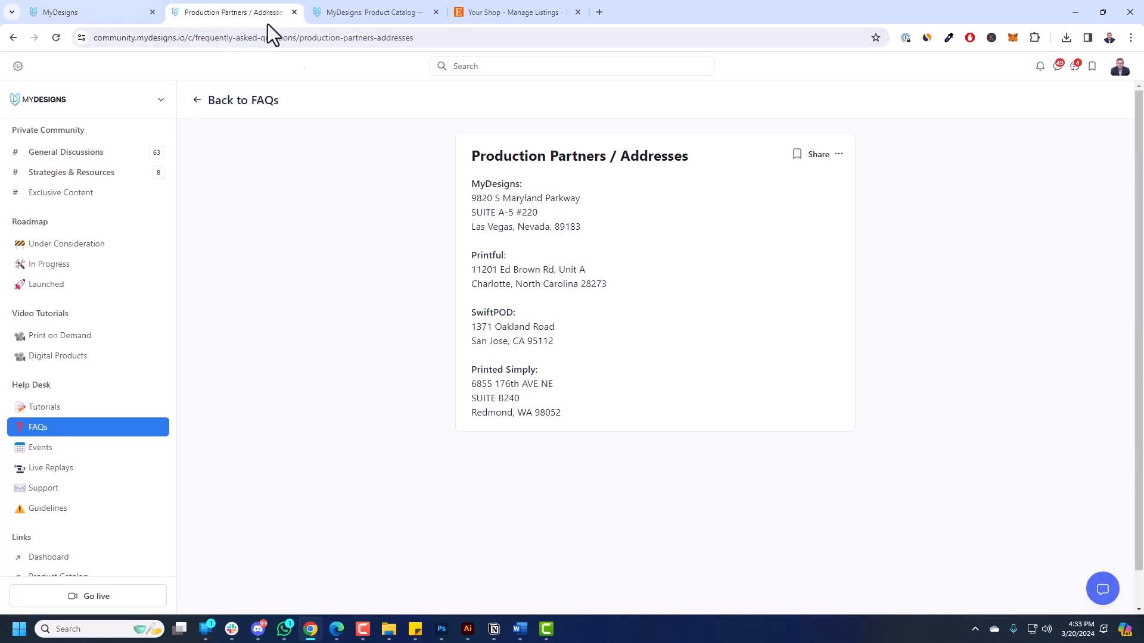
pyautogui.moveTo(468, 182); pyautogui.dragTo(586, 236)
pyautogui.click(587, 235)
pyautogui.click(256, 31)
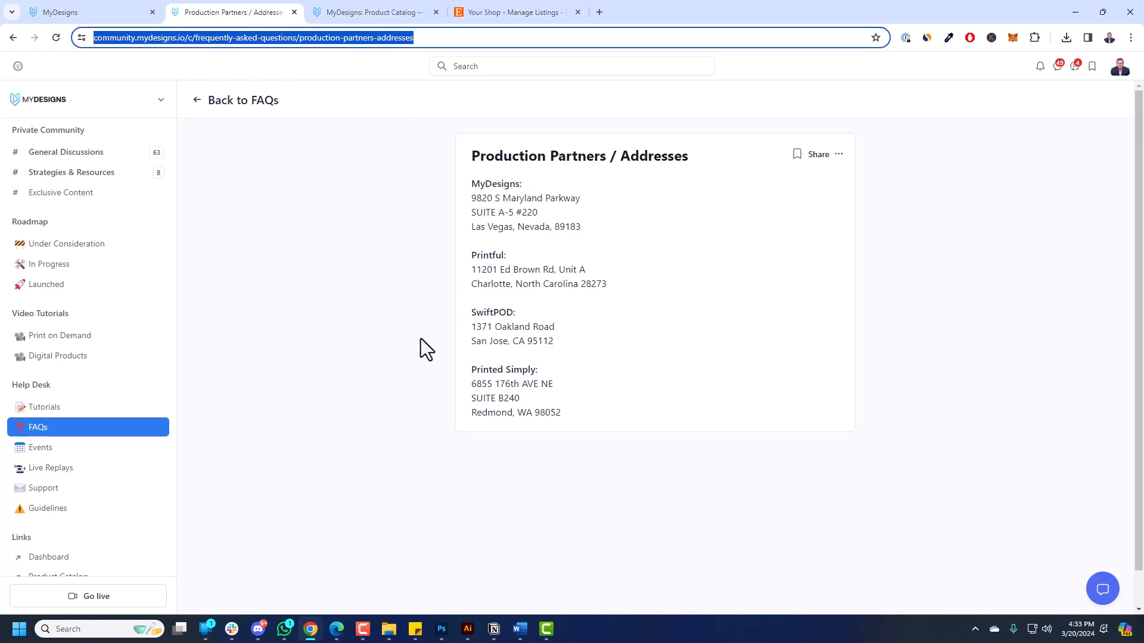
pyautogui.click(723, 247)
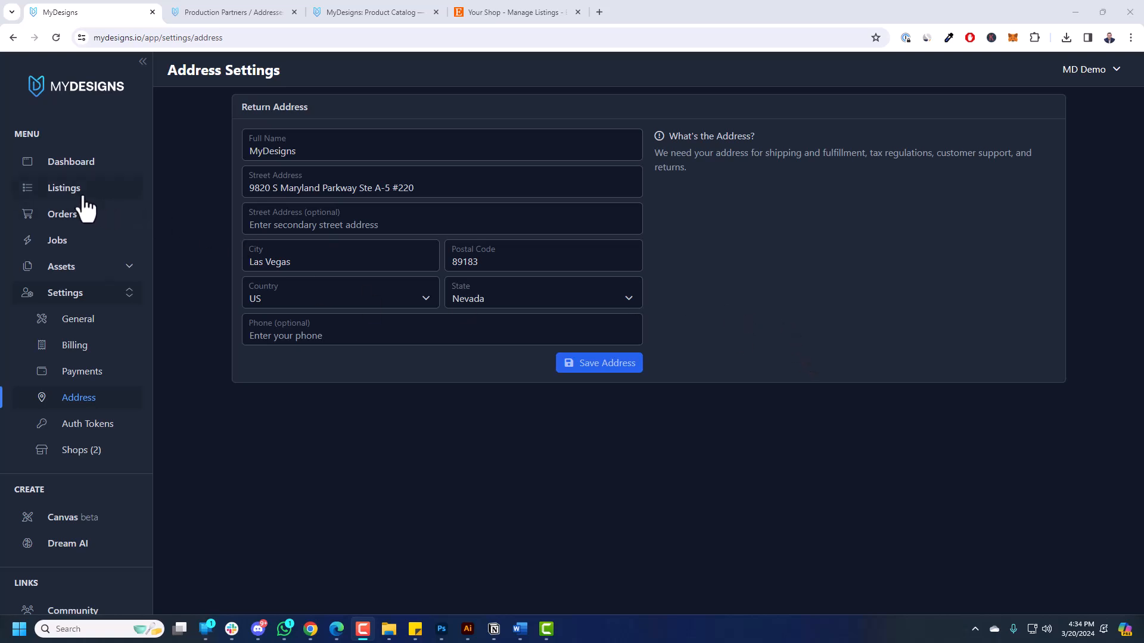
# Return to the empty Listings page of the Home collection.
pyautogui.click(64, 190)
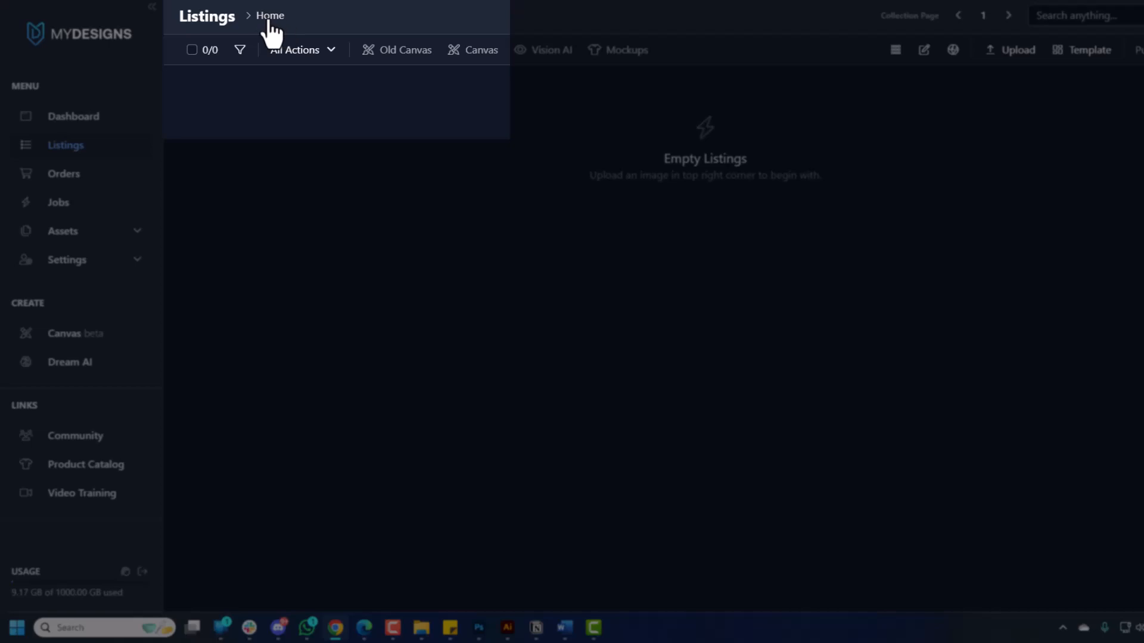
# Create a folder named 'Etsy Demo Video' under Home and open it.
pyautogui.click(268, 24)
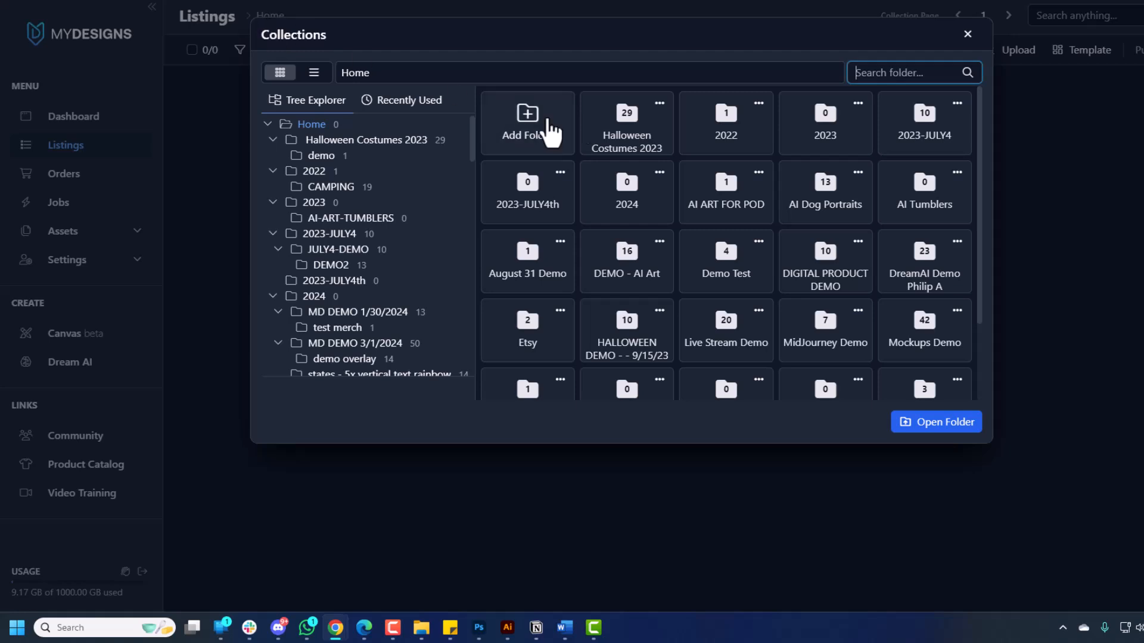
pyautogui.click(540, 131)
pyautogui.click(608, 87)
pyautogui.write('Etsy Demo Video')
pyautogui.moveTo(479, 86); pyautogui.dragTo(610, 87)
pyautogui.click(734, 149)
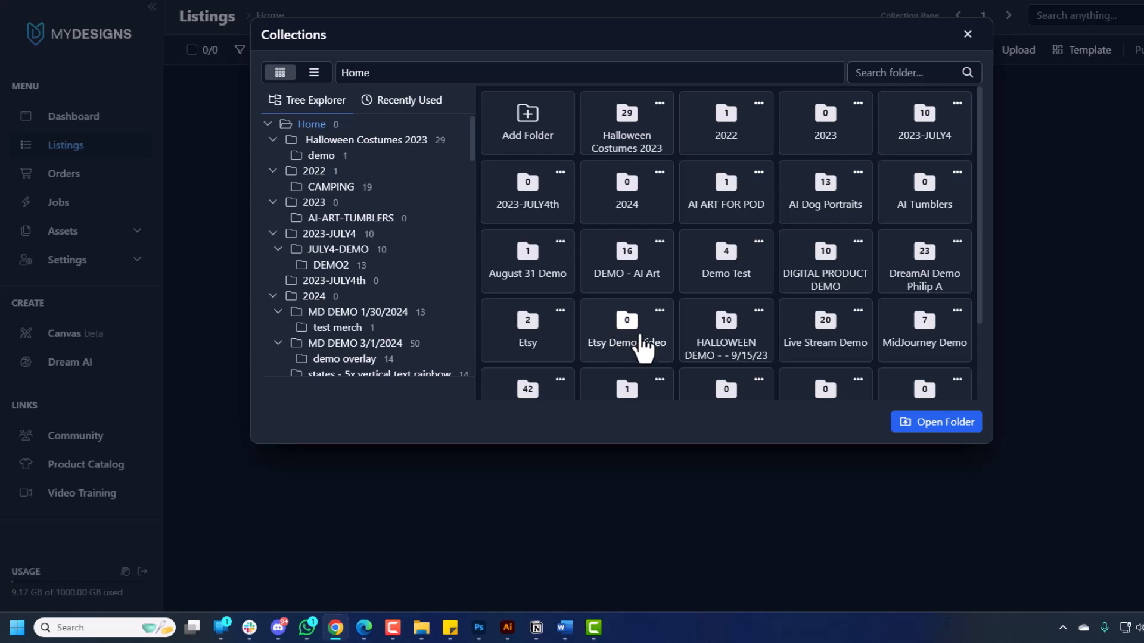
pyautogui.doubleClick(626, 344)
# Add a 'Demo Collection' subfolder with the Default Template and open it in Listings.
pyautogui.click(554, 152)
pyautogui.click(570, 86)
pyautogui.write('Demo Collection')
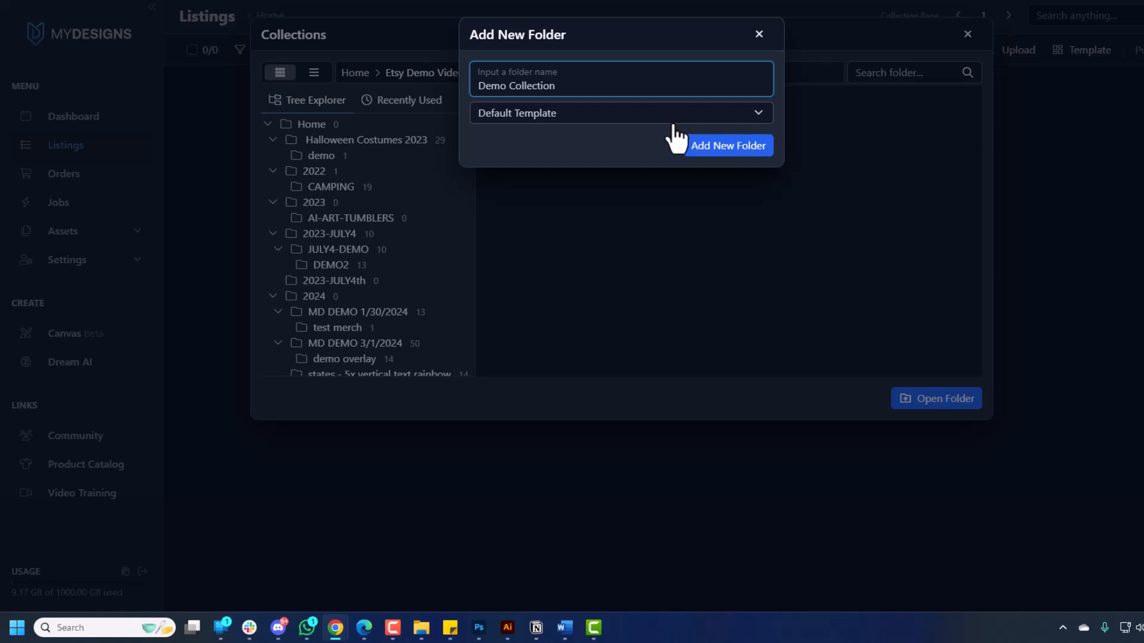
pyautogui.click(490, 119)
pyautogui.click(517, 143)
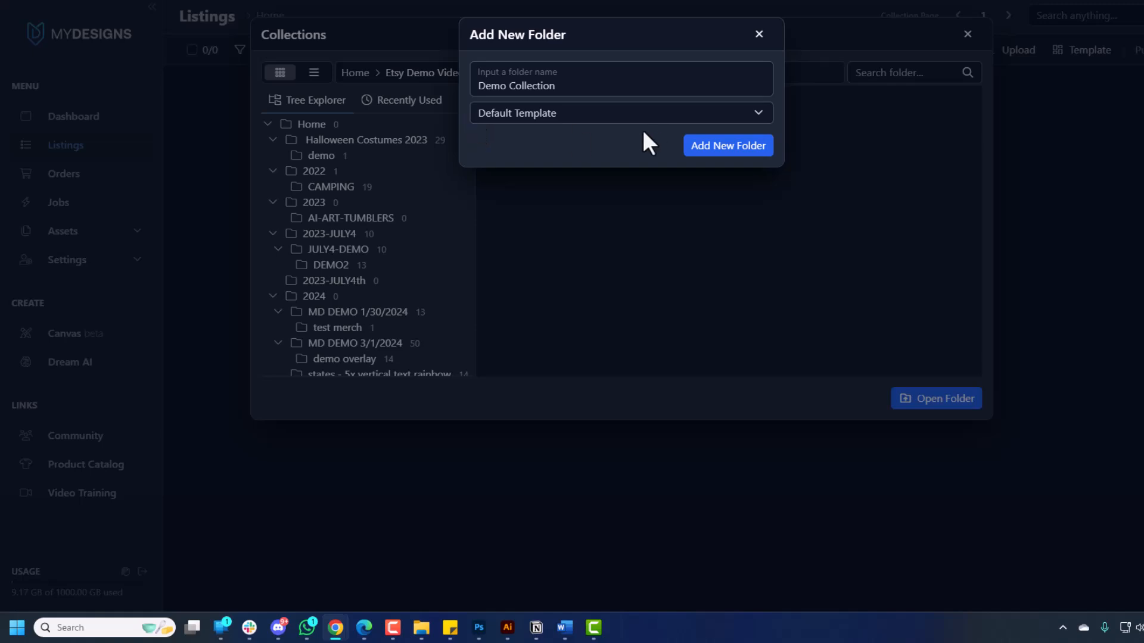
pyautogui.tripleClick(574, 90)
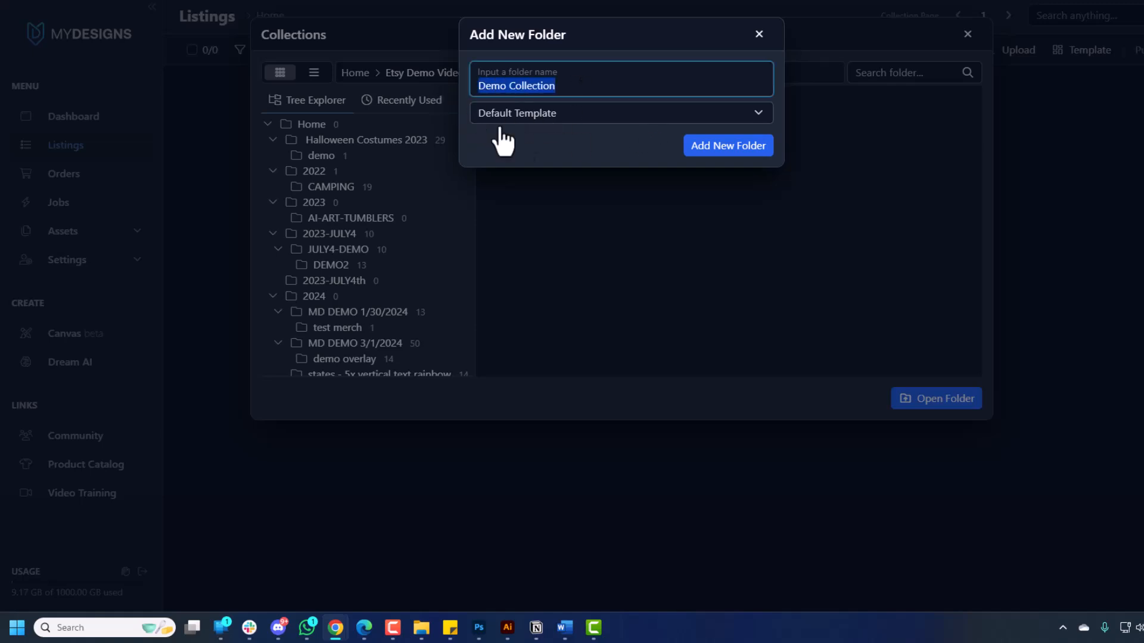
pyautogui.click(698, 158)
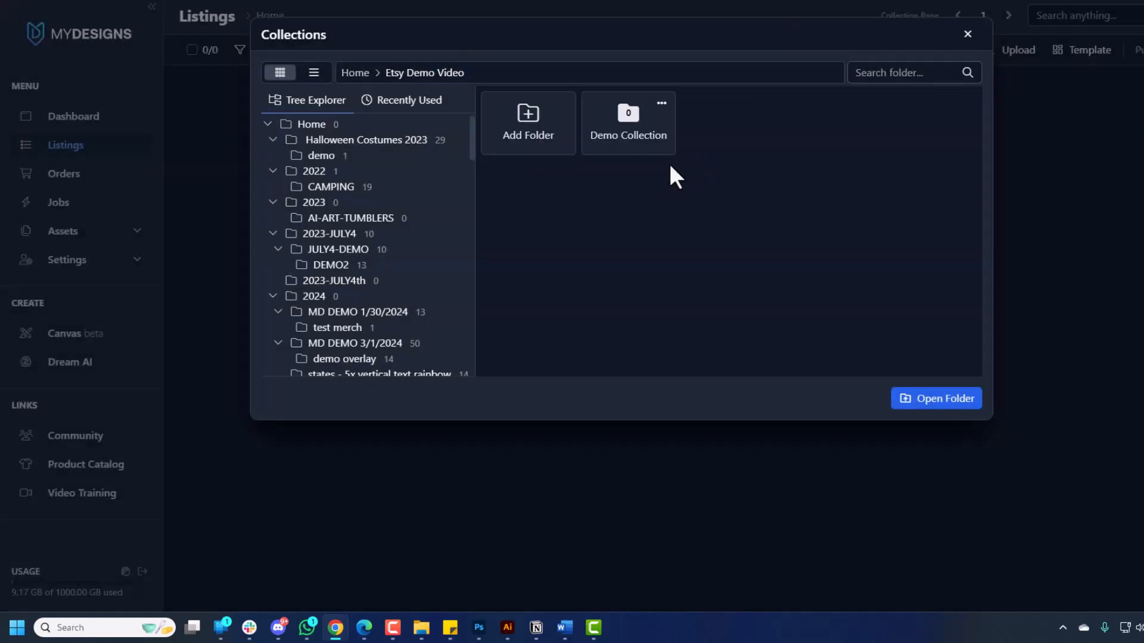
pyautogui.doubleClick(646, 131)
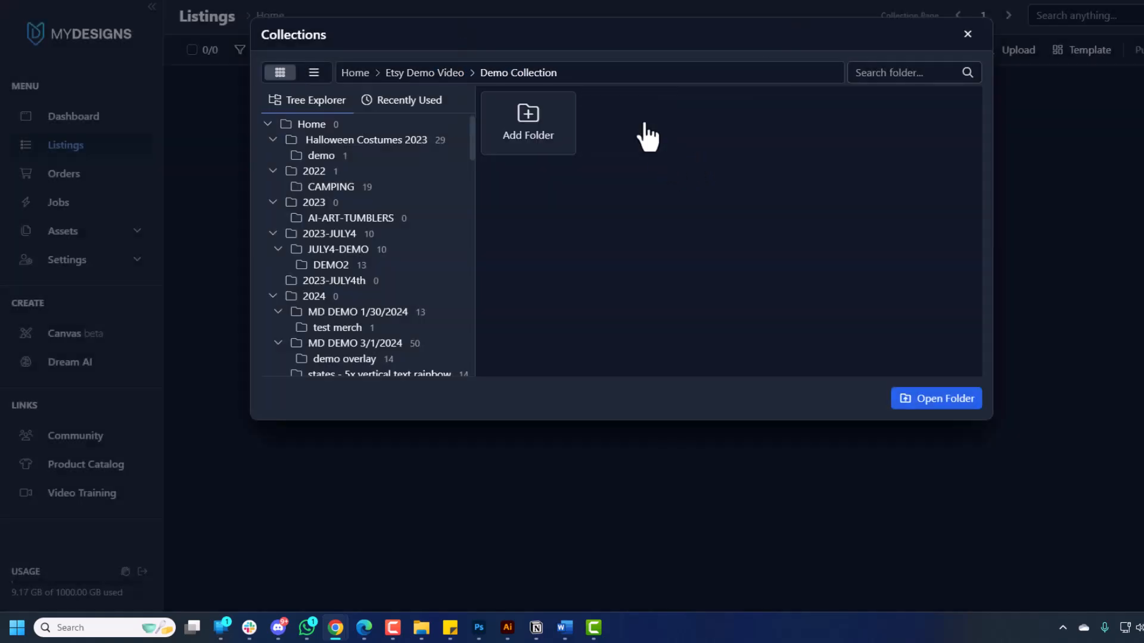
pyautogui.click(930, 412)
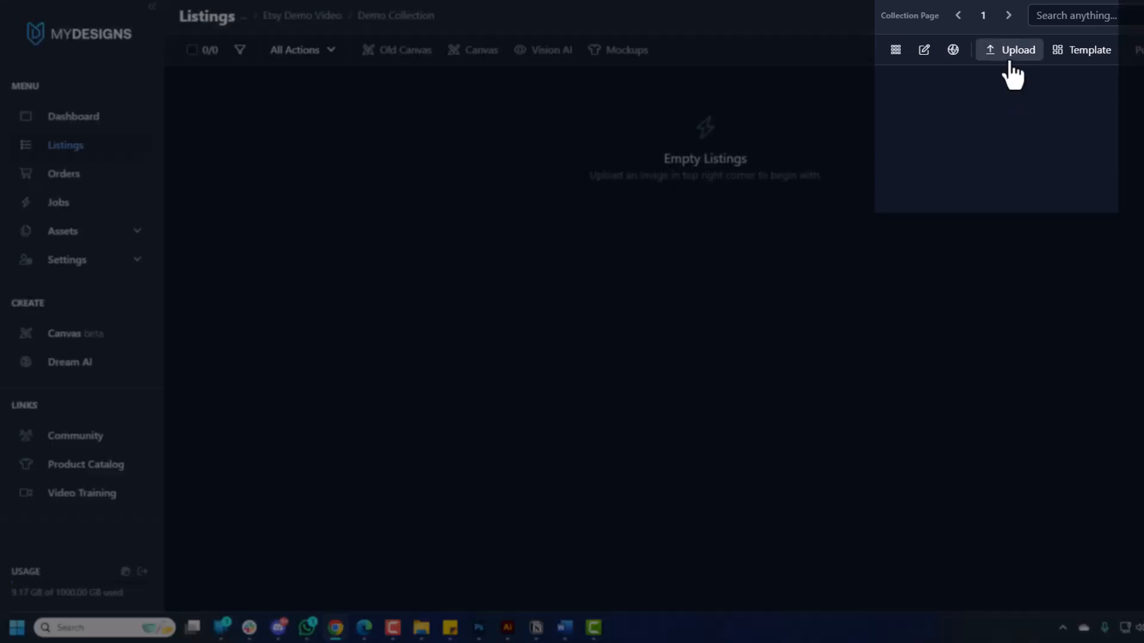
# Select all ten beach design images from the computer for upload.
pyautogui.click(1009, 60)
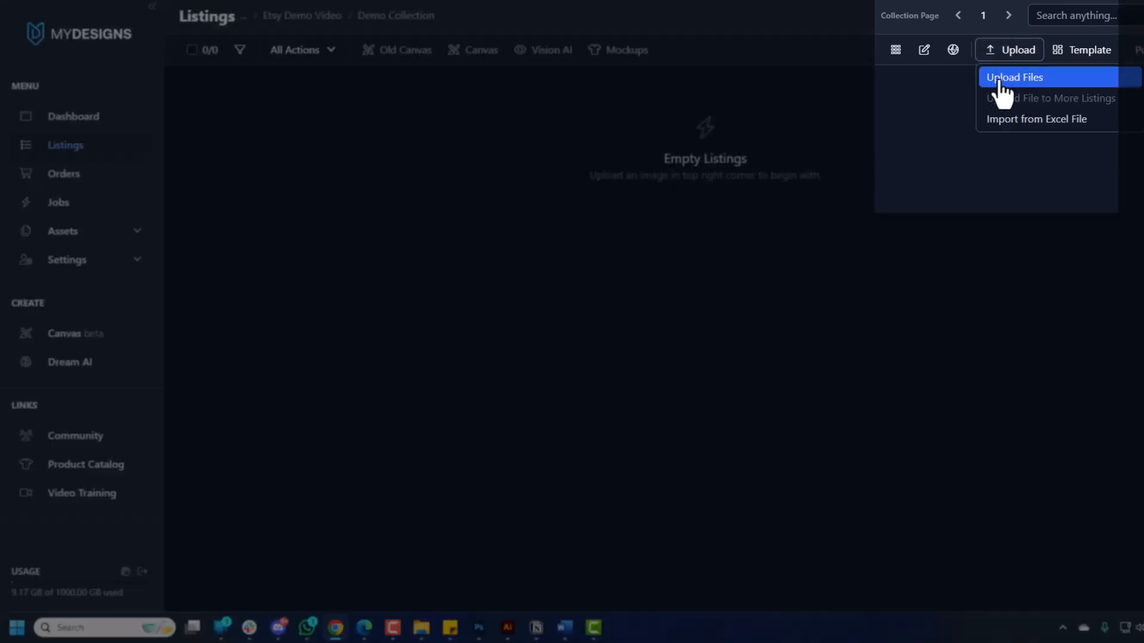
pyautogui.click(1007, 80)
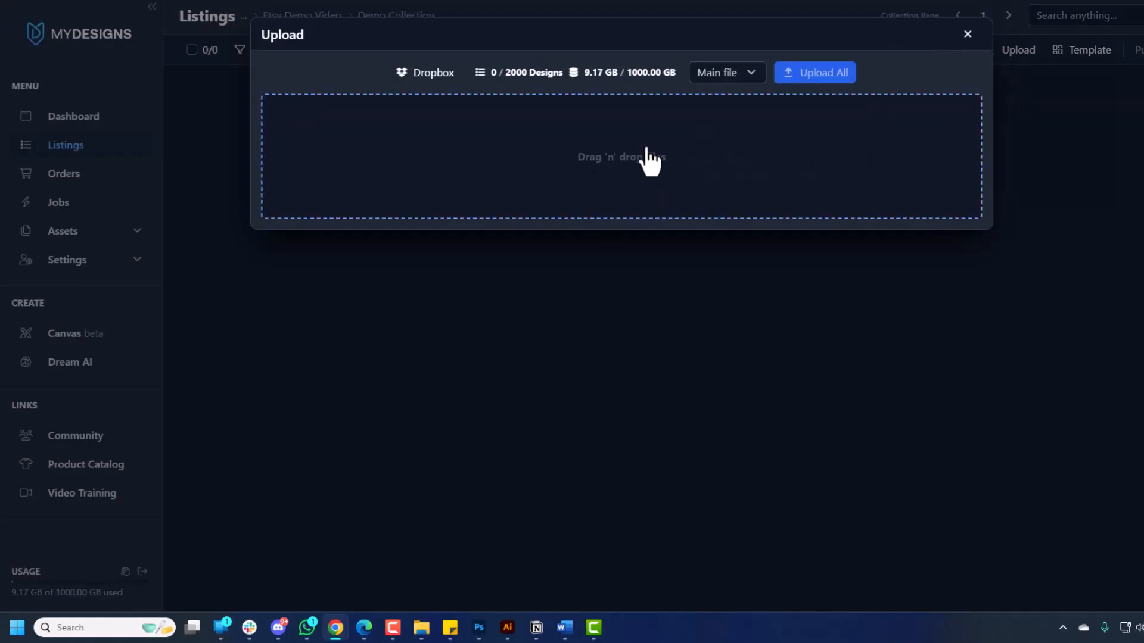
pyautogui.click(630, 186)
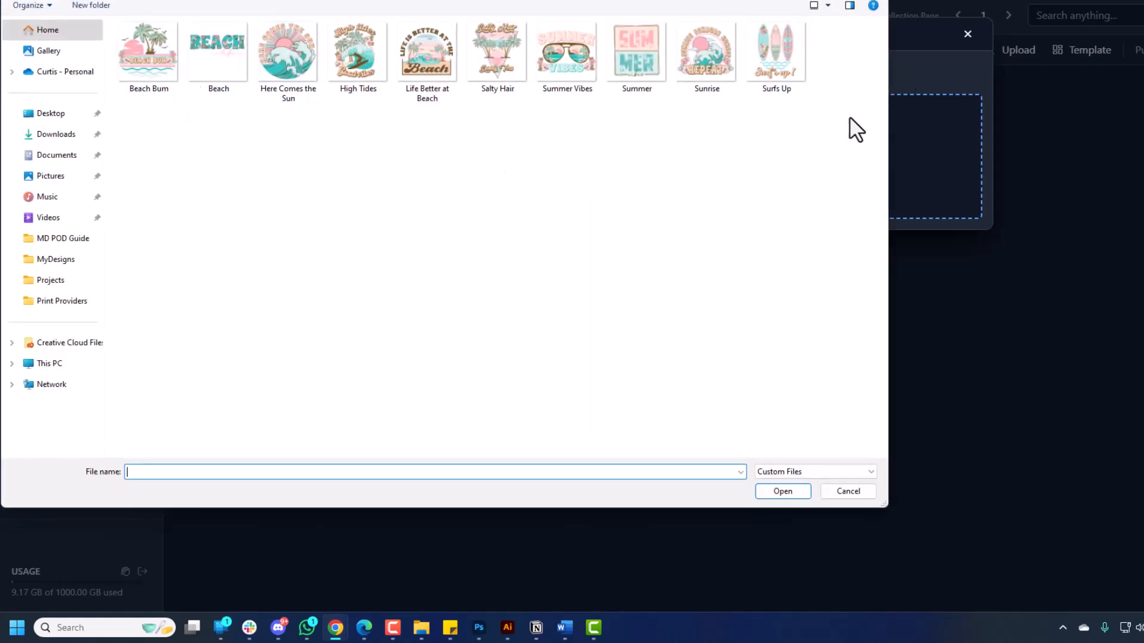
pyautogui.click(843, 143)
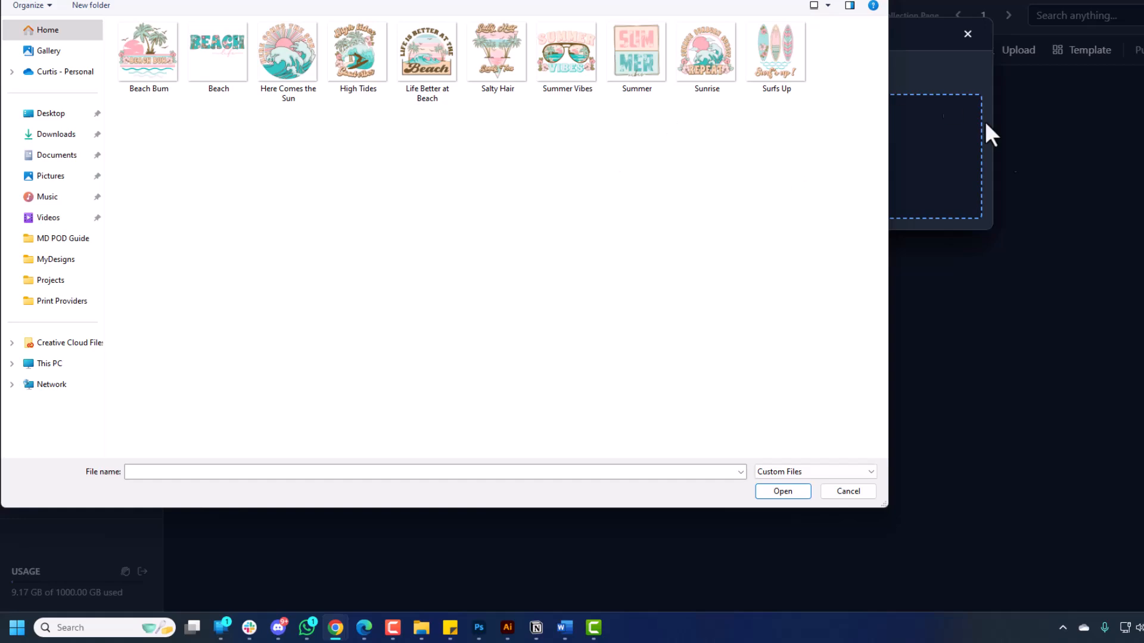
pyautogui.moveTo(833, 128); pyautogui.dragTo(135, 21)
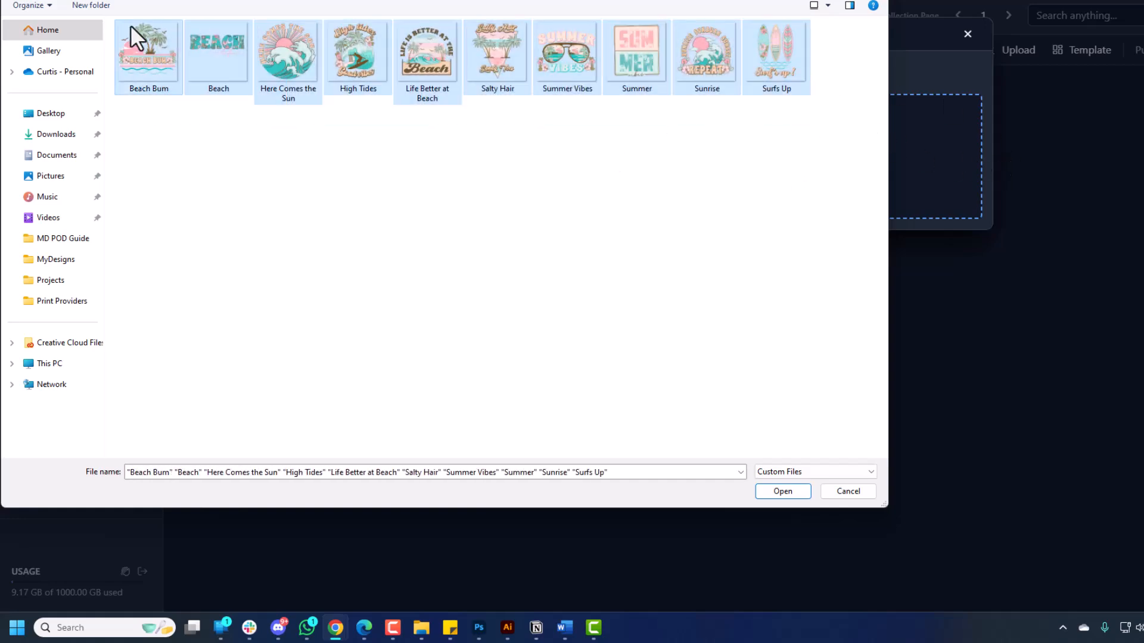
pyautogui.click(770, 495)
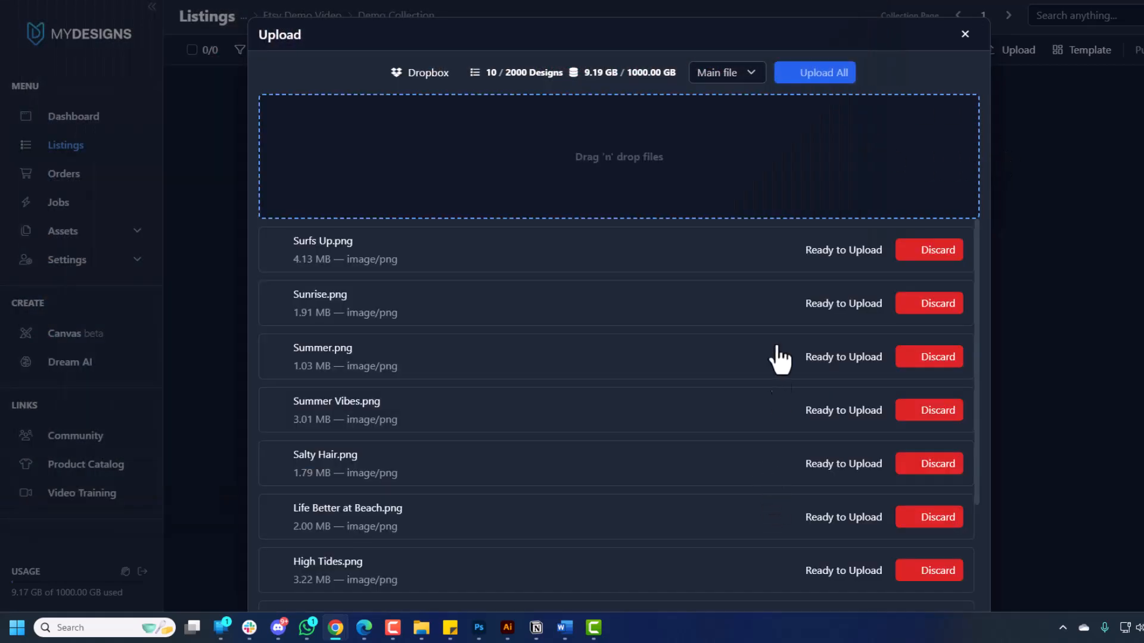
# Upload all ten queued beach designs, confirming Upload designs.
pyautogui.scroll(-7, 655, 309)
pyautogui.scroll(4, 651, 332)
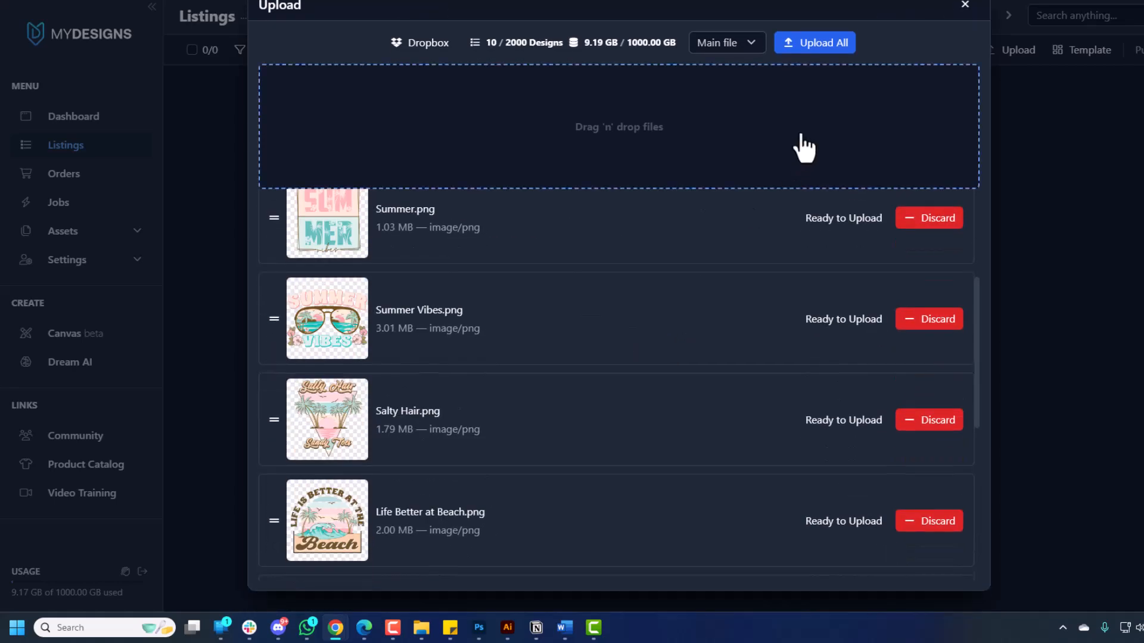
pyautogui.click(815, 52)
pyautogui.click(739, 100)
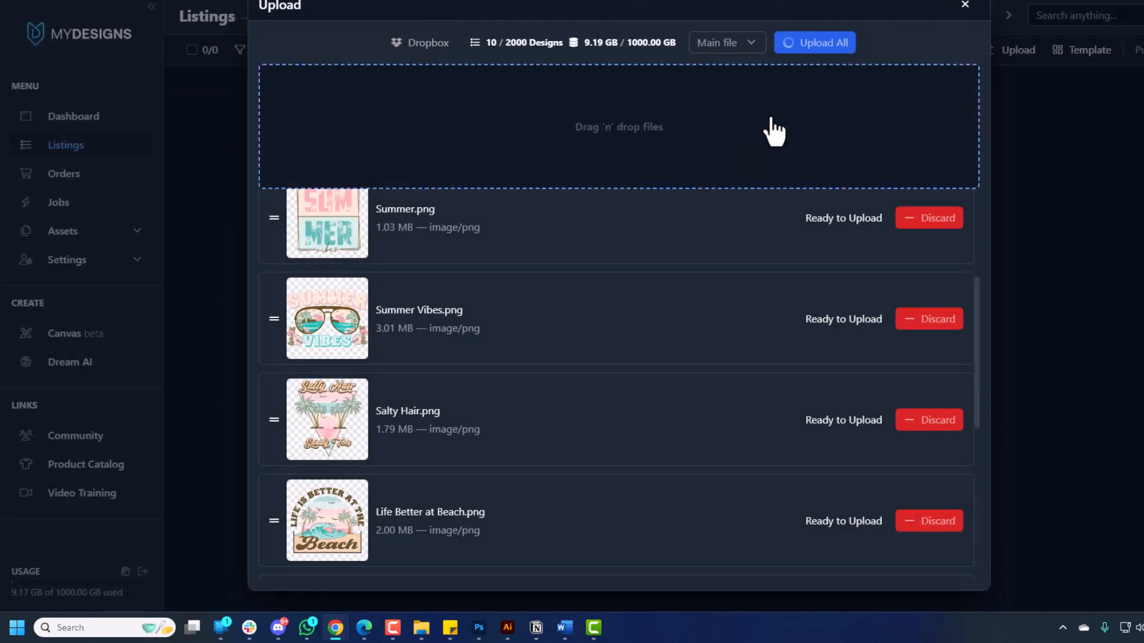
pyautogui.scroll(4, 887, 241)
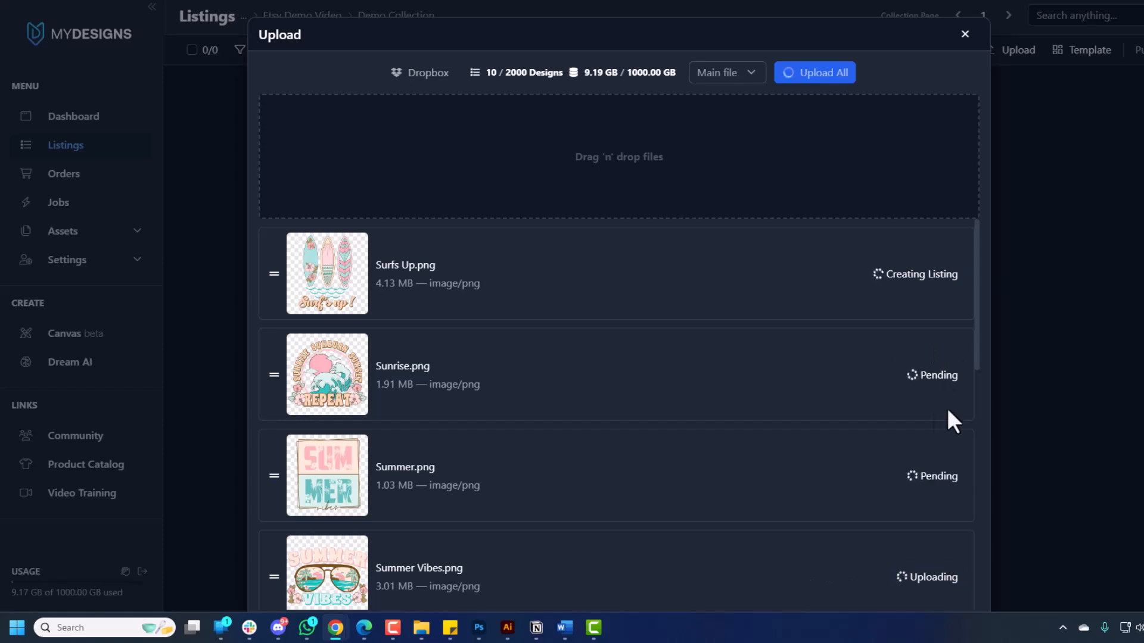
# Scroll the Demo Collection grid to check the ten finished beach listings, #4254546 to #4254555.
pyautogui.scroll(-1, 922, 402)
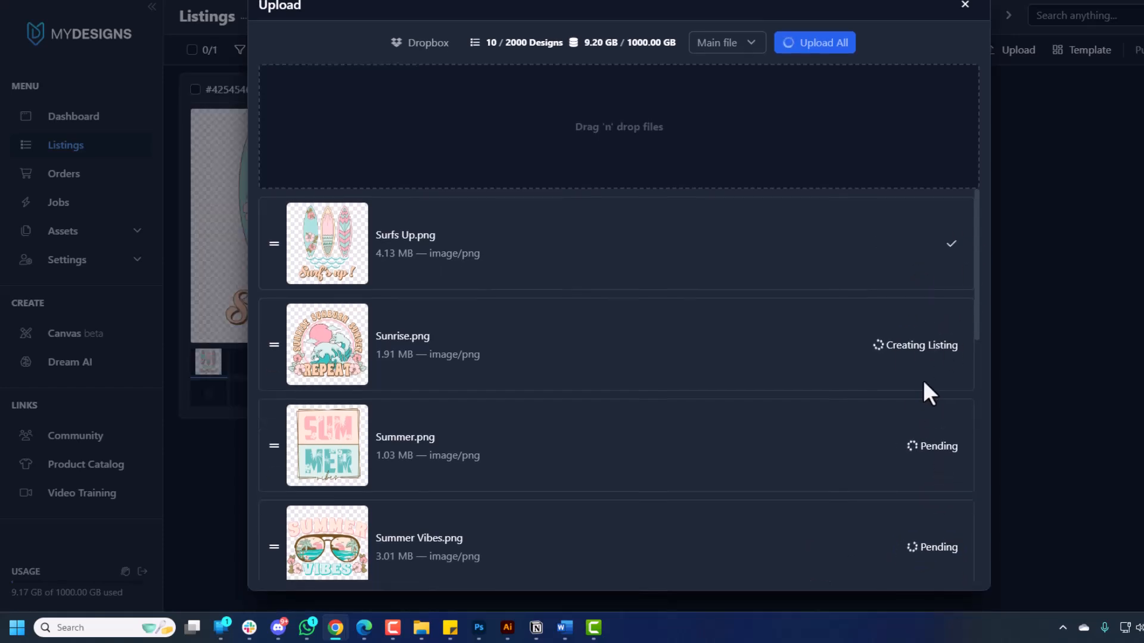
pyautogui.scroll(-1, 912, 377)
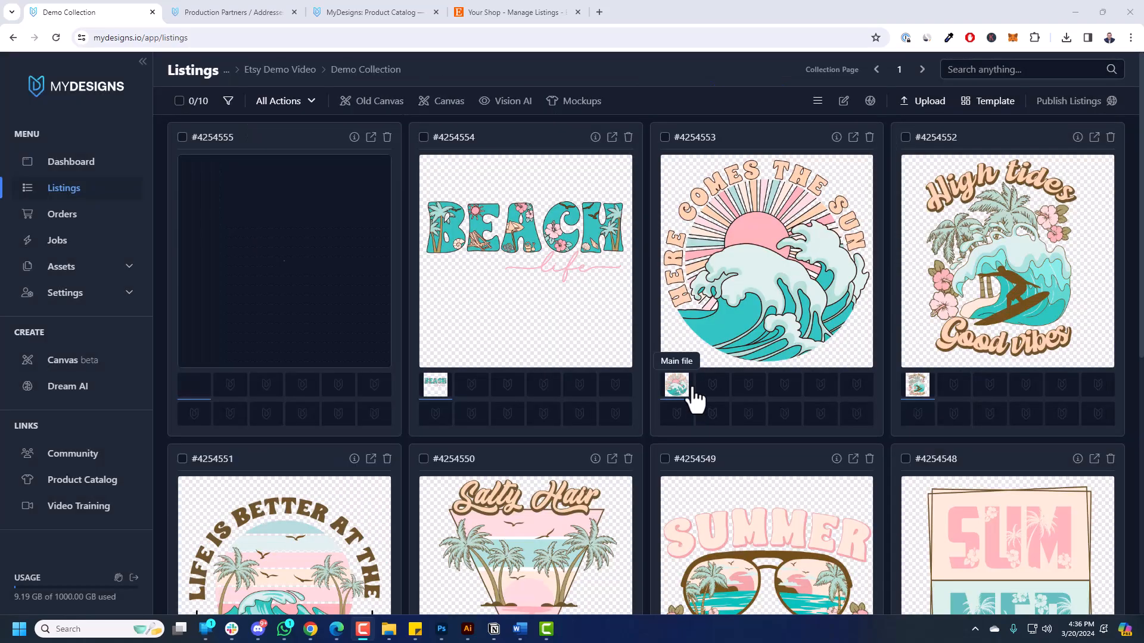
pyautogui.scroll(-8, 975, 269)
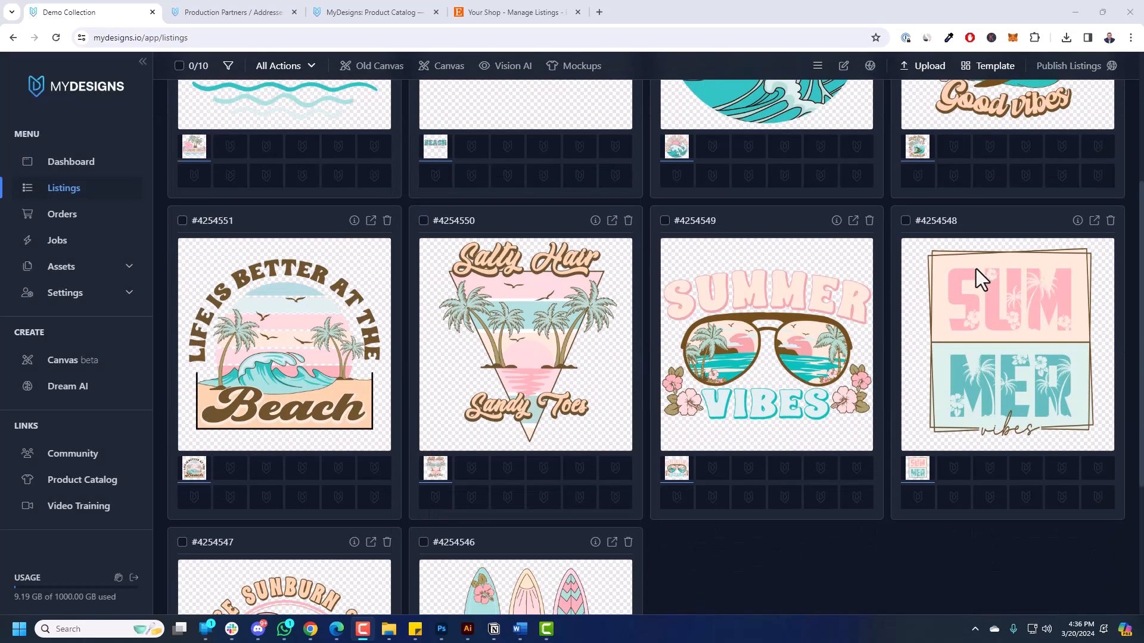
pyautogui.scroll(8, 988, 288)
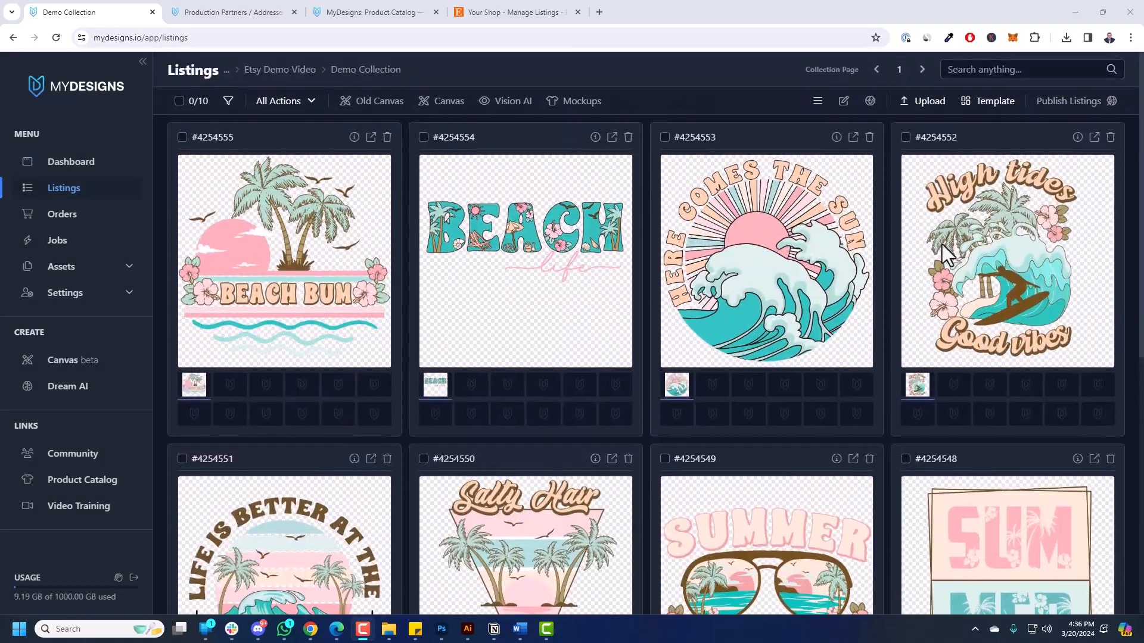
# Switch the Demo Collection to list view, with per-listing Title, Description and Tags editors left blank.
pyautogui.click(816, 101)
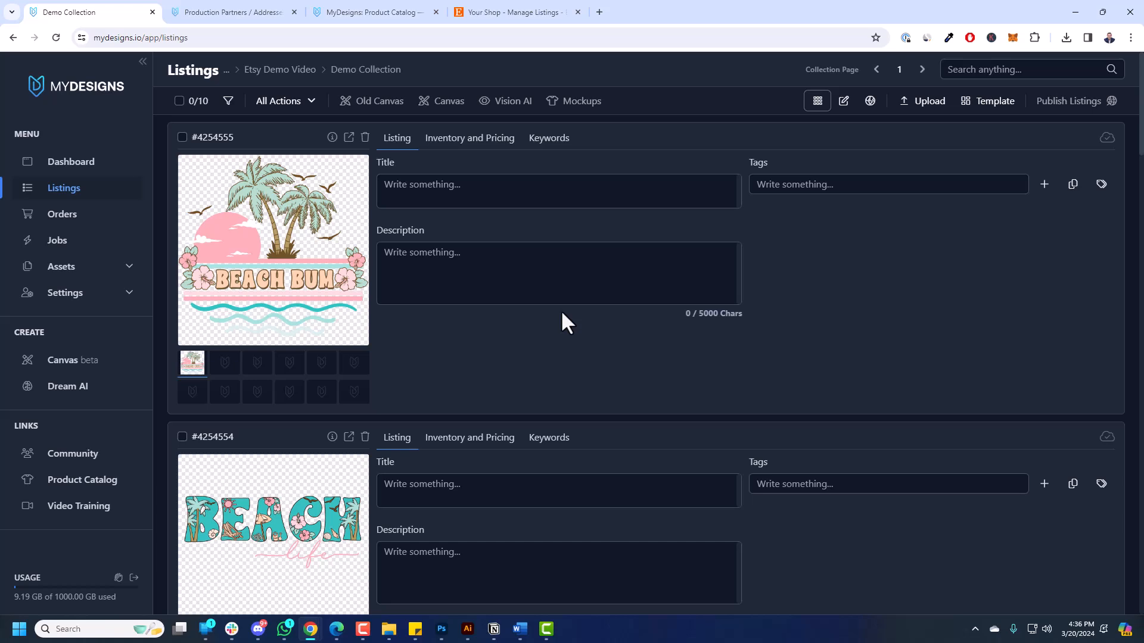
pyautogui.click(821, 188)
pyautogui.click(812, 204)
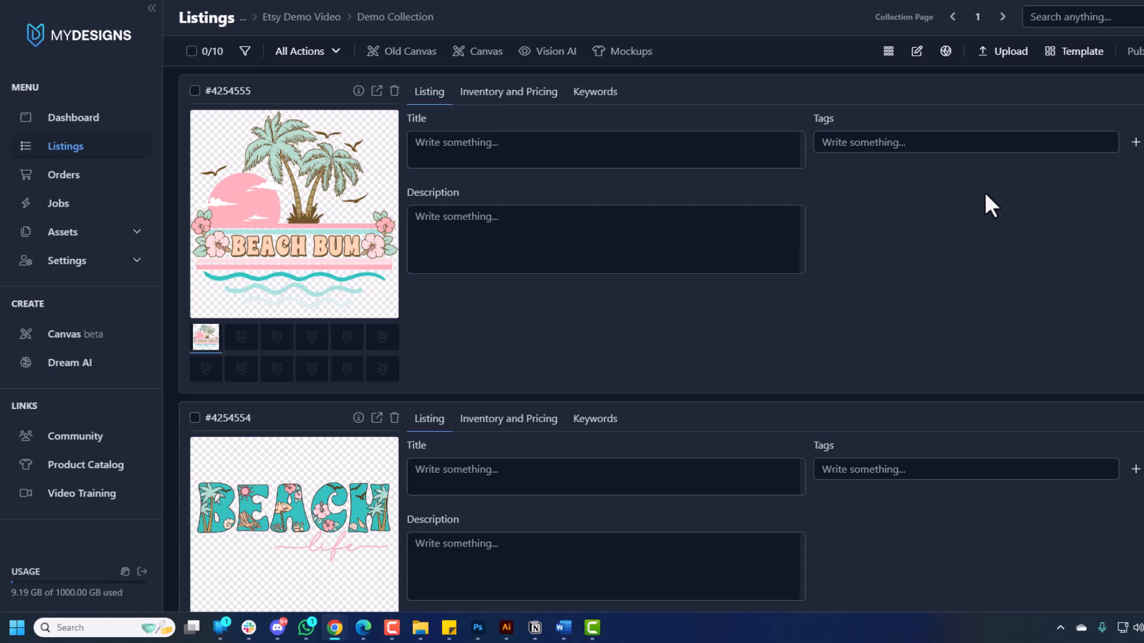
# Start a Bella 3001 (4500x5400px) canvas from the '3001' template search and hide its white background.
pyautogui.click(73, 338)
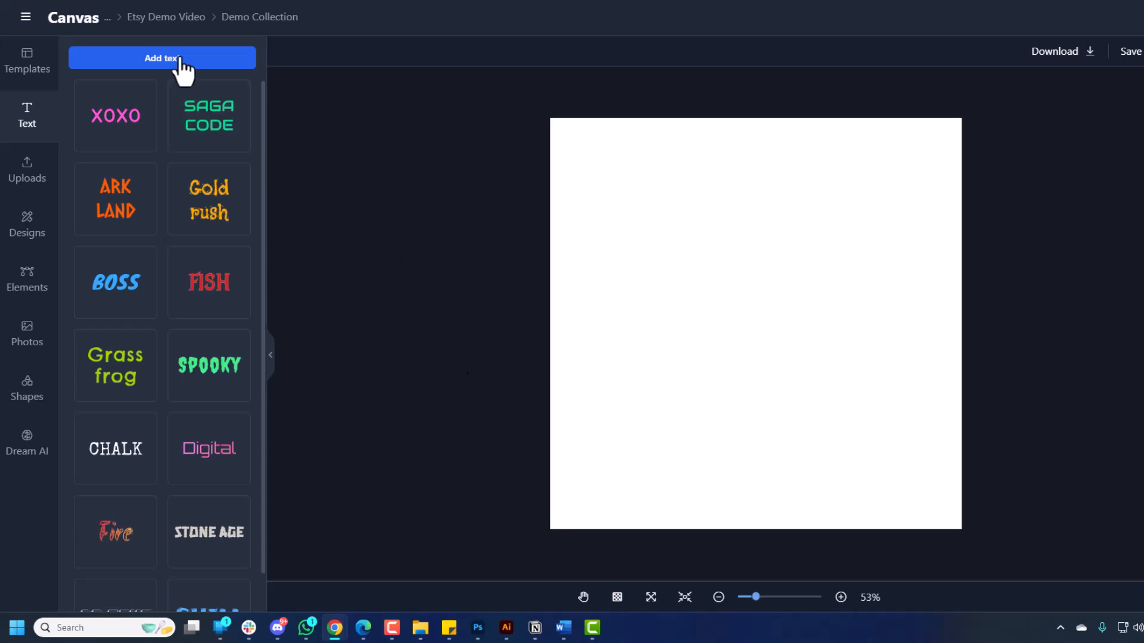
pyautogui.click(25, 59)
pyautogui.scroll(-5, 211, 236)
pyautogui.scroll(5, 202, 221)
pyautogui.click(173, 86)
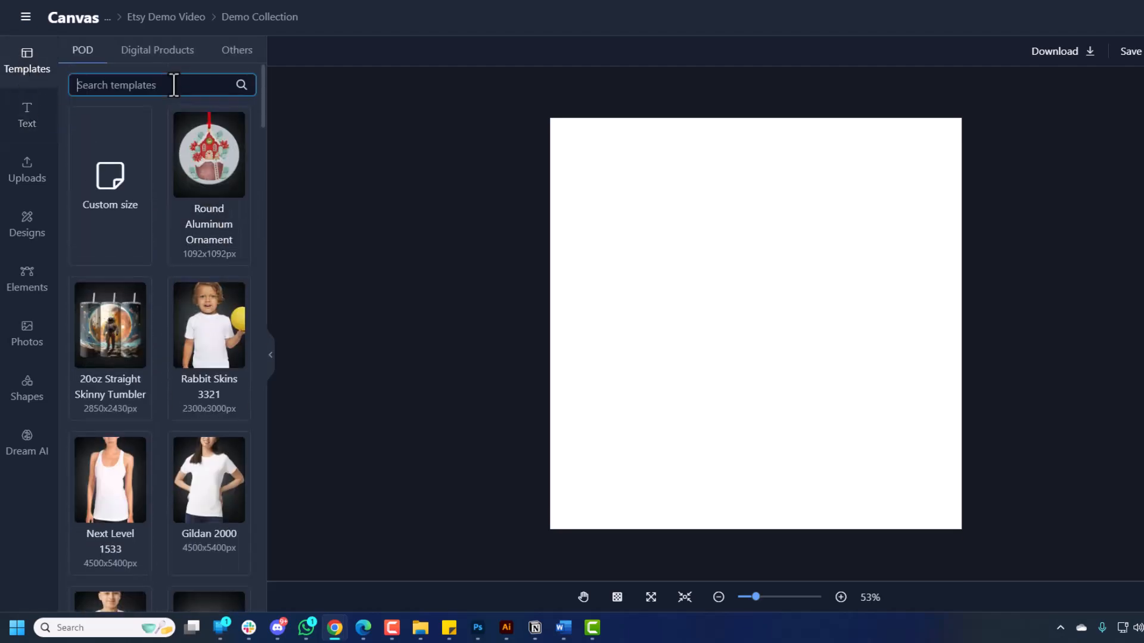
pyautogui.write('3001')
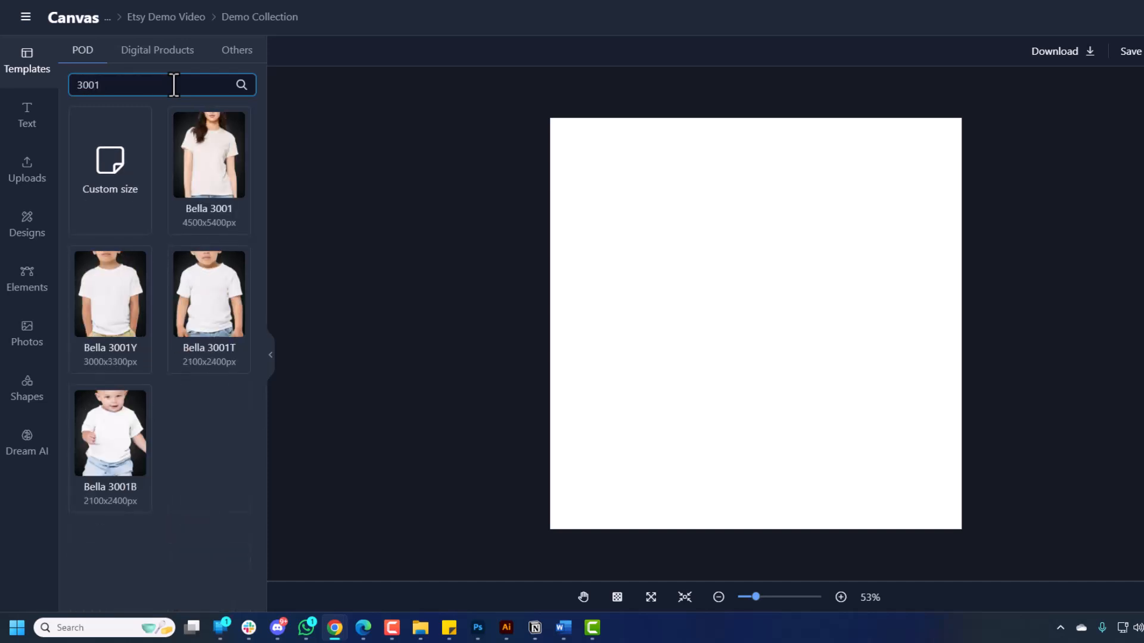
pyautogui.click(213, 143)
pyautogui.click(725, 298)
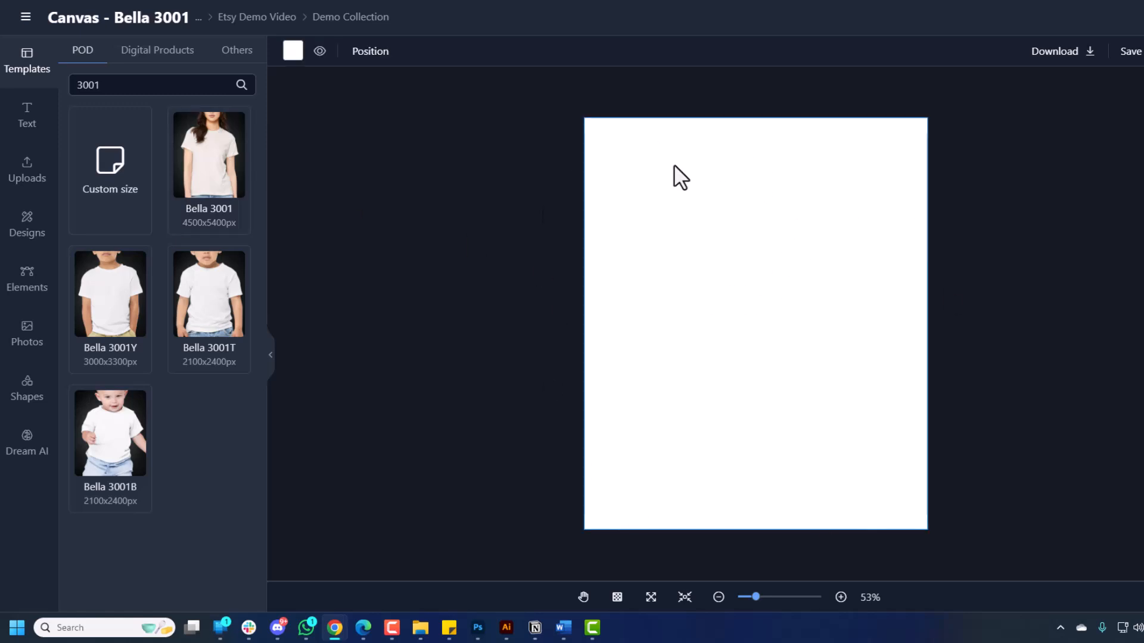
pyautogui.click(320, 52)
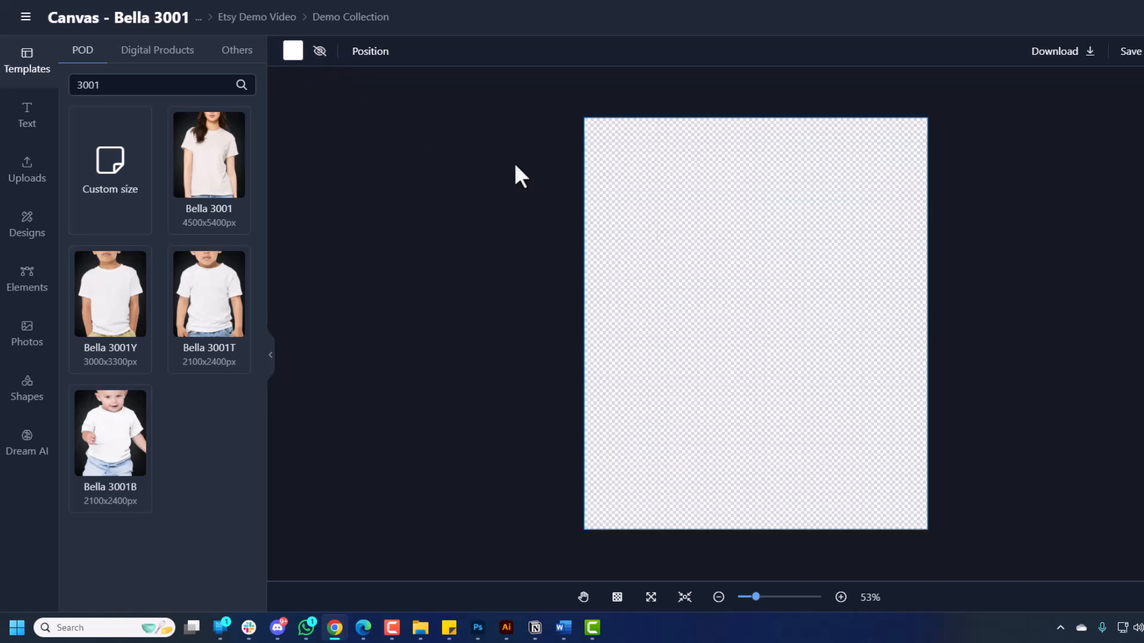
# Add the red sunset graphic from Elements, enlarge it and move it up and left.
pyautogui.click(576, 262)
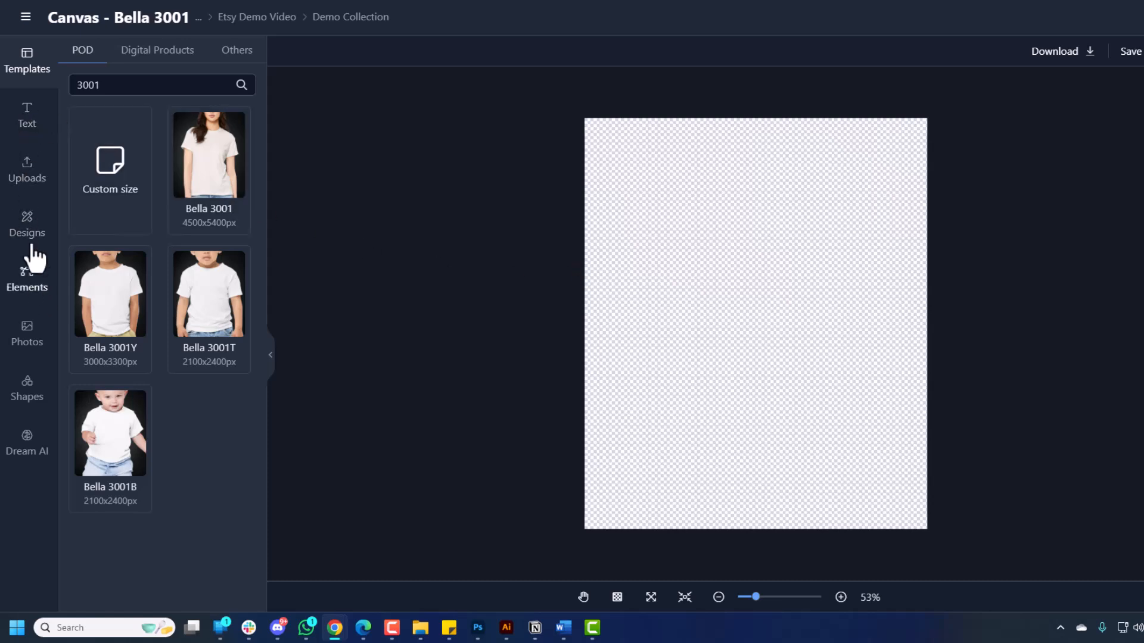
pyautogui.click(34, 287)
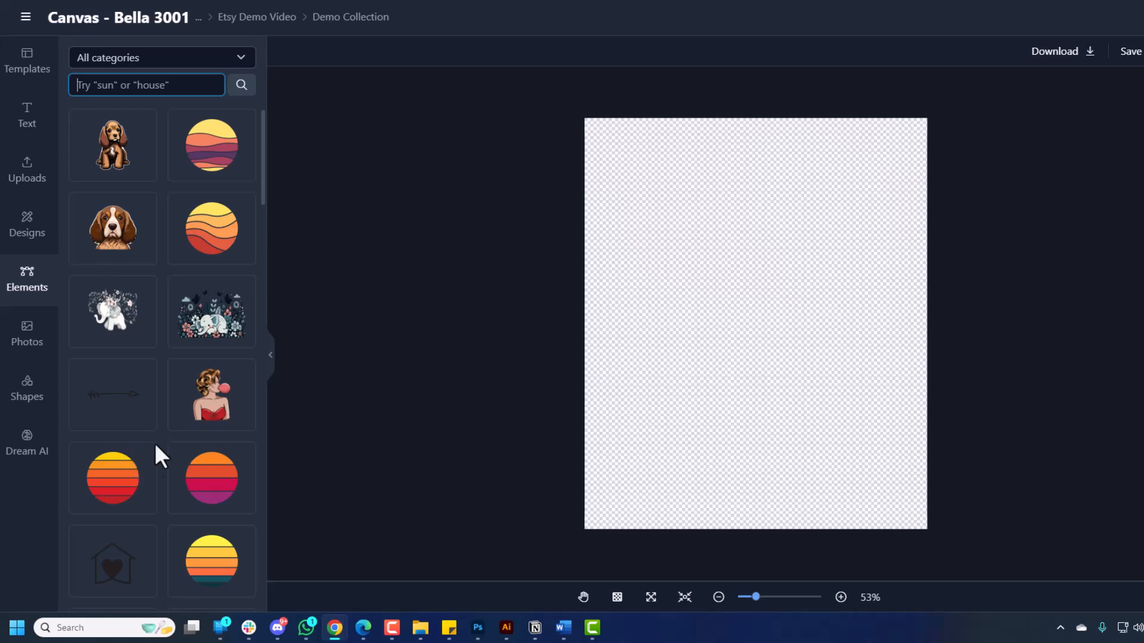
pyautogui.click(121, 483)
pyautogui.click(825, 400)
pyautogui.click(813, 387)
pyautogui.moveTo(830, 398); pyautogui.dragTo(951, 467)
pyautogui.moveTo(862, 409); pyautogui.dragTo(817, 354)
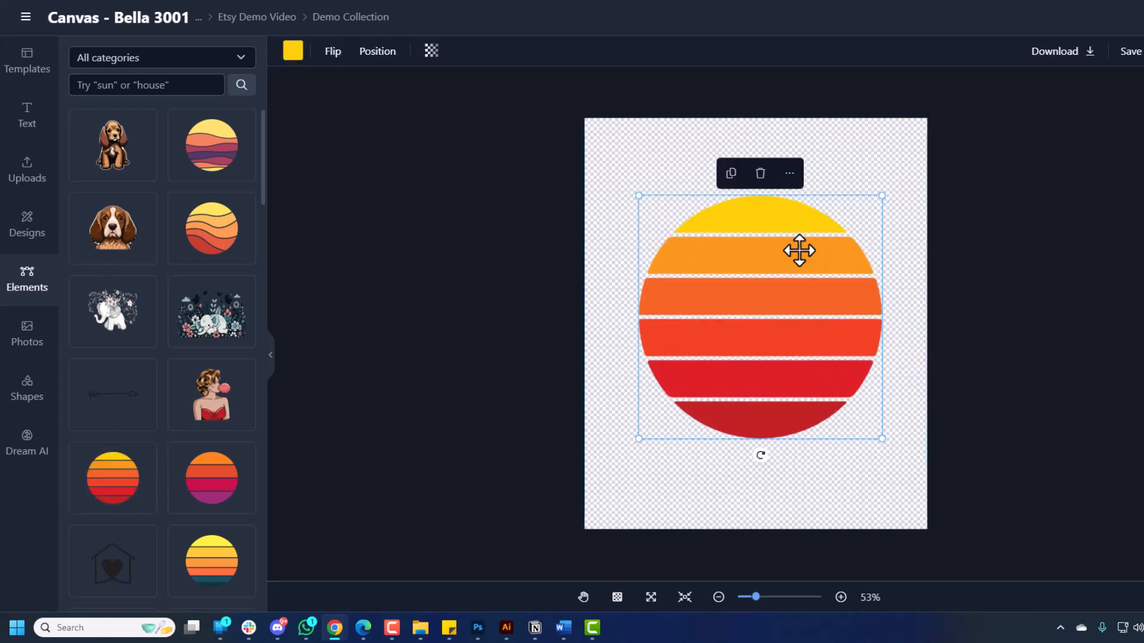
pyautogui.moveTo(821, 230); pyautogui.dragTo(811, 232)
# Recolour the sunset graphic's bottom stripe purple with a custom colour.
pyautogui.click(297, 54)
pyautogui.click(435, 87)
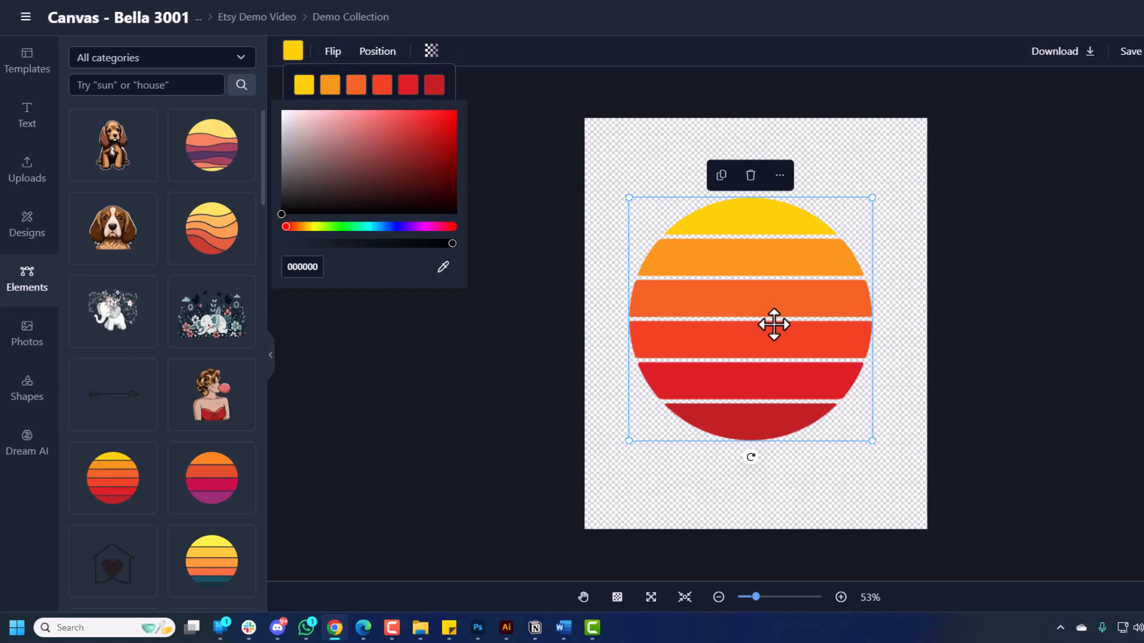
pyautogui.moveTo(420, 156)
pyautogui.mouseDown()
pyautogui.moveTo(441, 141)
pyautogui.moveTo(428, 152)
pyautogui.moveTo(289, 102)
pyautogui.moveTo(330, 211)
pyautogui.moveTo(466, 187)
pyautogui.moveTo(430, 204)
pyautogui.moveTo(469, 104)
pyautogui.mouseUp()
pyautogui.click(413, 227)
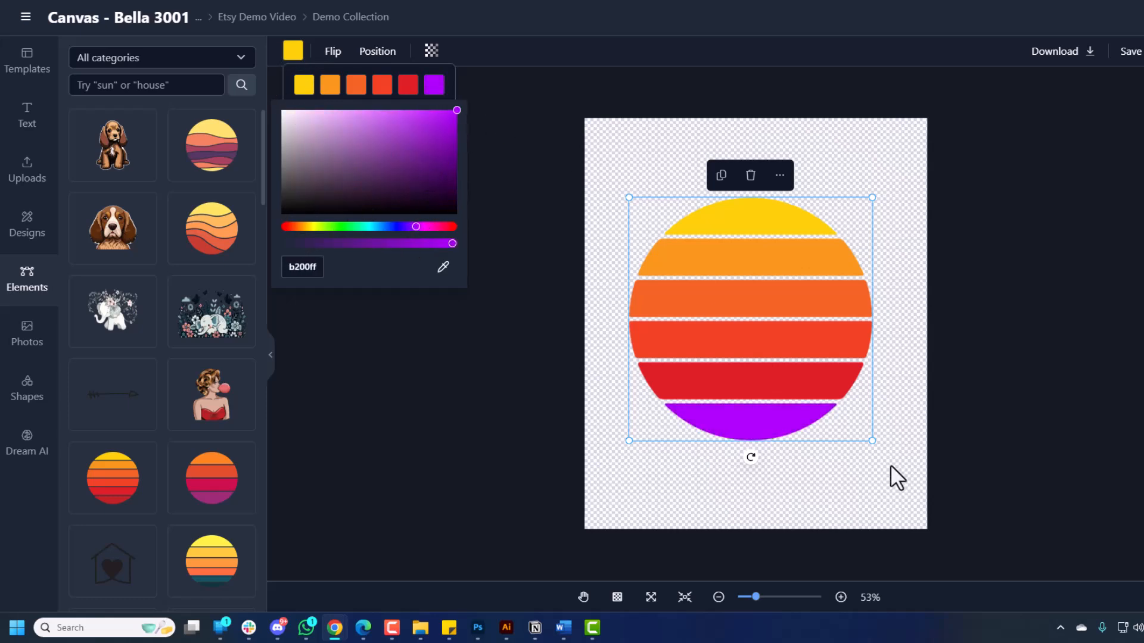
pyautogui.click(799, 401)
# Delete the sunset graphic and place an enlarged sun-rayed red heart on the canvas.
pyautogui.press('Delete')
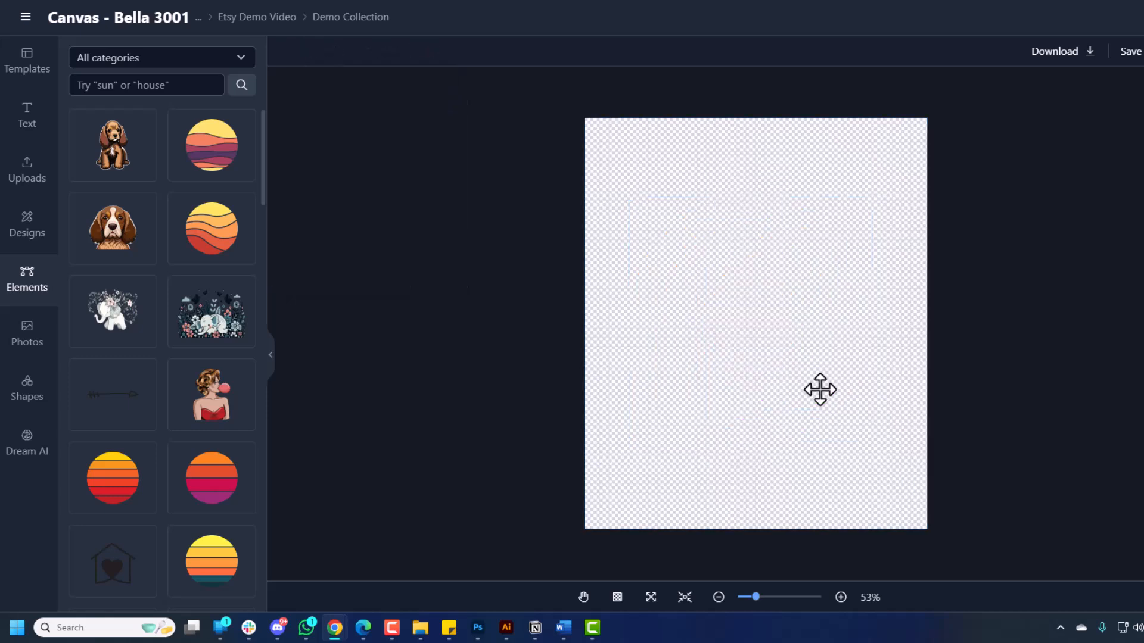
pyautogui.scroll(-3, 194, 280)
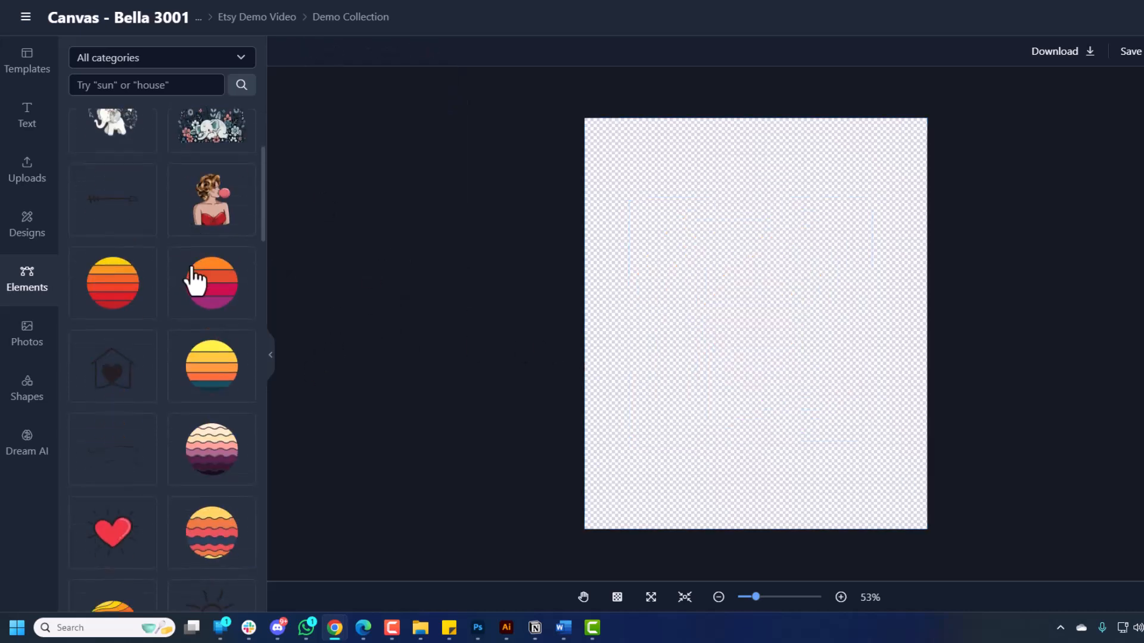
pyautogui.scroll(-2, 193, 281)
pyautogui.moveTo(115, 409); pyautogui.dragTo(847, 394)
pyautogui.moveTo(784, 344); pyautogui.dragTo(788, 322)
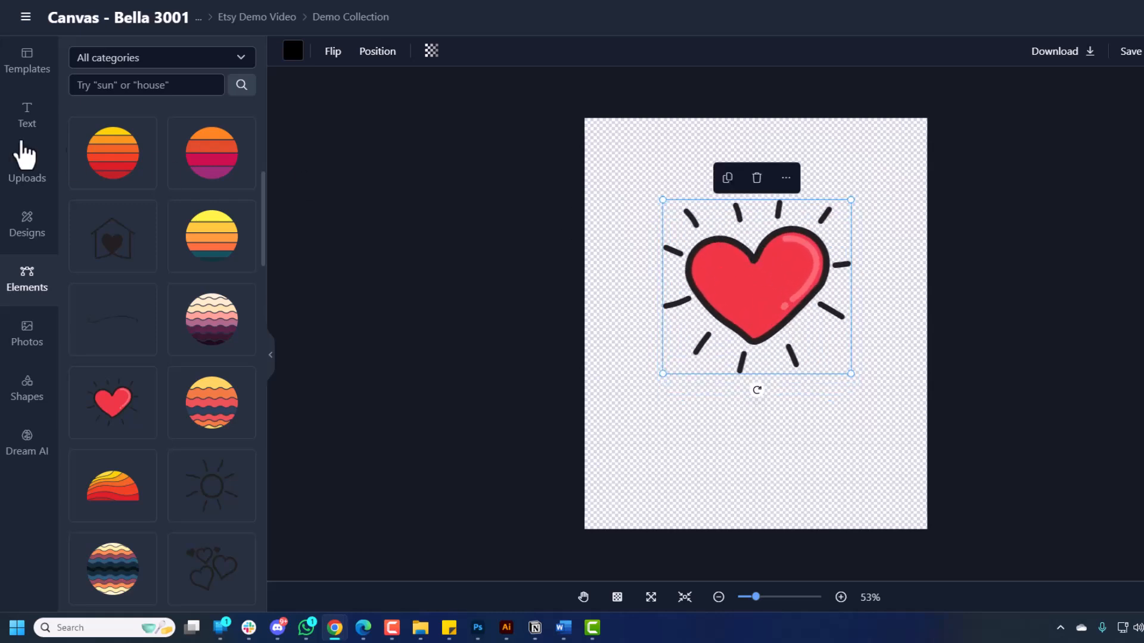
# Add an enlarged text box reading 'Your name' above the heart.
pyautogui.click(18, 119)
pyautogui.click(177, 63)
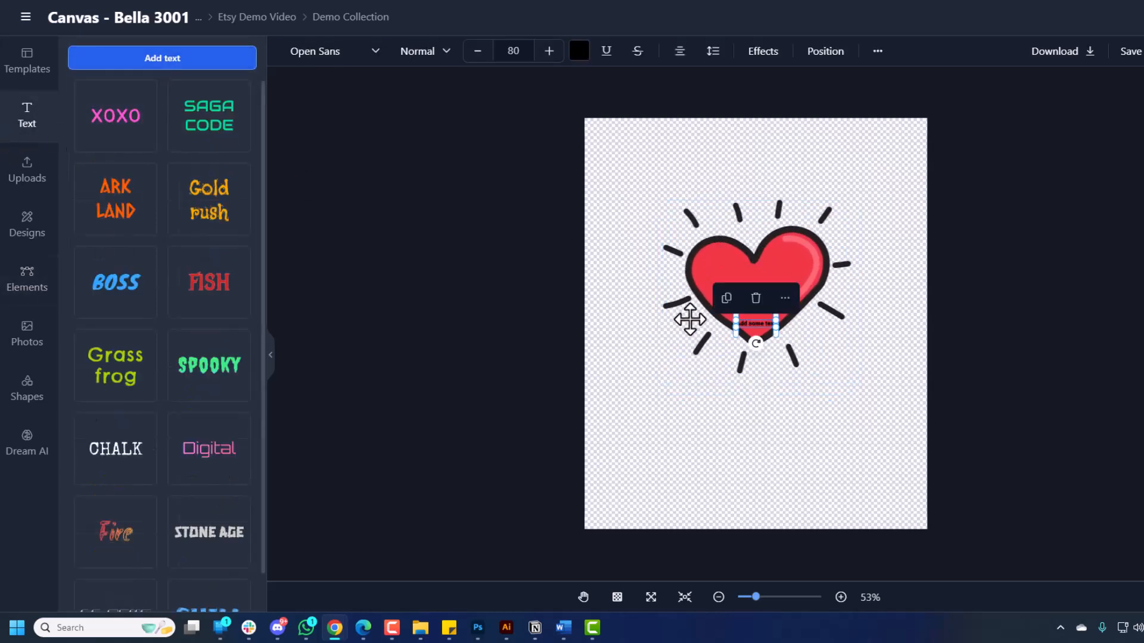
pyautogui.moveTo(776, 327); pyautogui.dragTo(856, 378)
pyautogui.moveTo(824, 328); pyautogui.dragTo(733, 149)
pyautogui.doubleClick(733, 149)
pyautogui.write('Your name')
# Enlarge 'Your name' and centre it above the heart, fine-tuning the heart's position.
pyautogui.click(832, 312)
pyautogui.moveTo(832, 312); pyautogui.dragTo(798, 309)
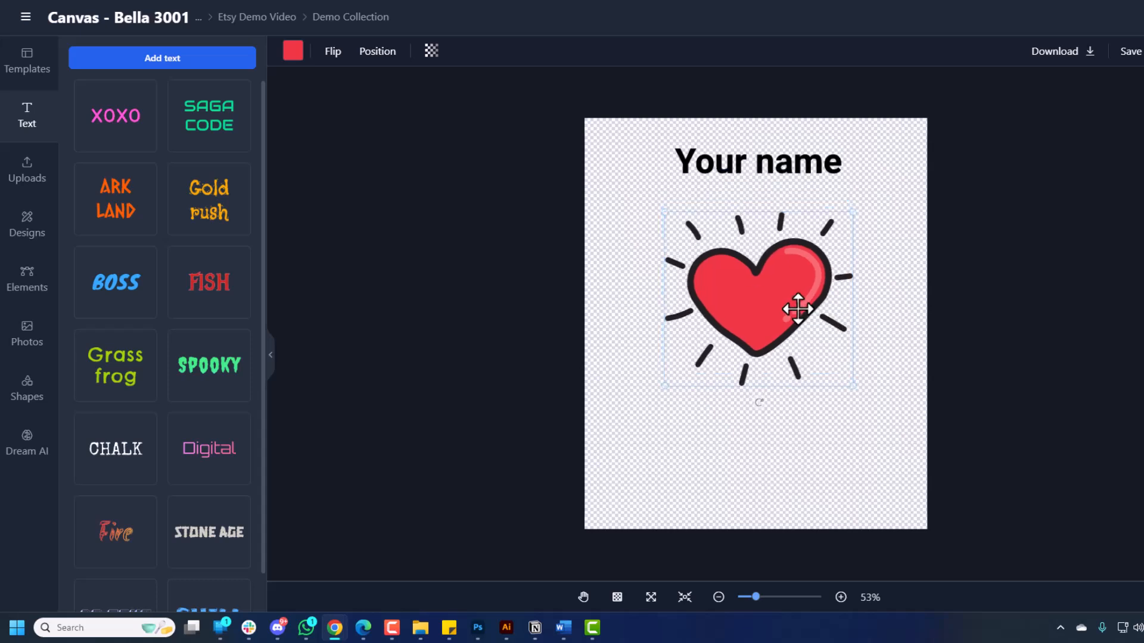
pyautogui.click(771, 148)
pyautogui.moveTo(859, 186); pyautogui.dragTo(822, 174)
pyautogui.click(793, 262)
pyautogui.moveTo(793, 262); pyautogui.dragTo(791, 249)
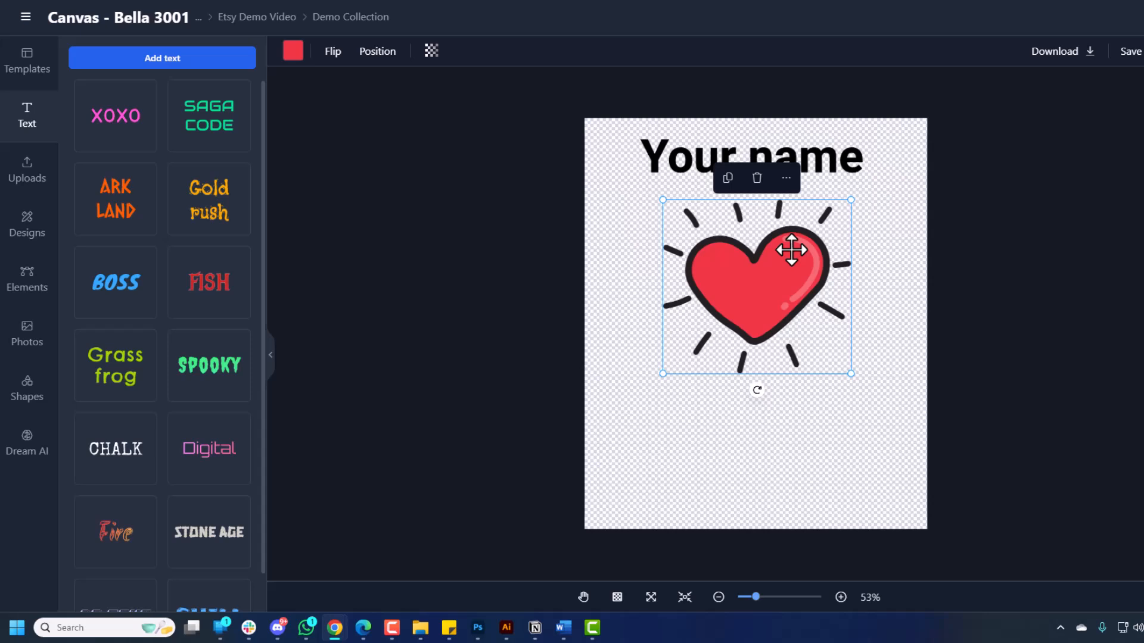
pyautogui.moveTo(796, 295); pyautogui.dragTo(789, 298)
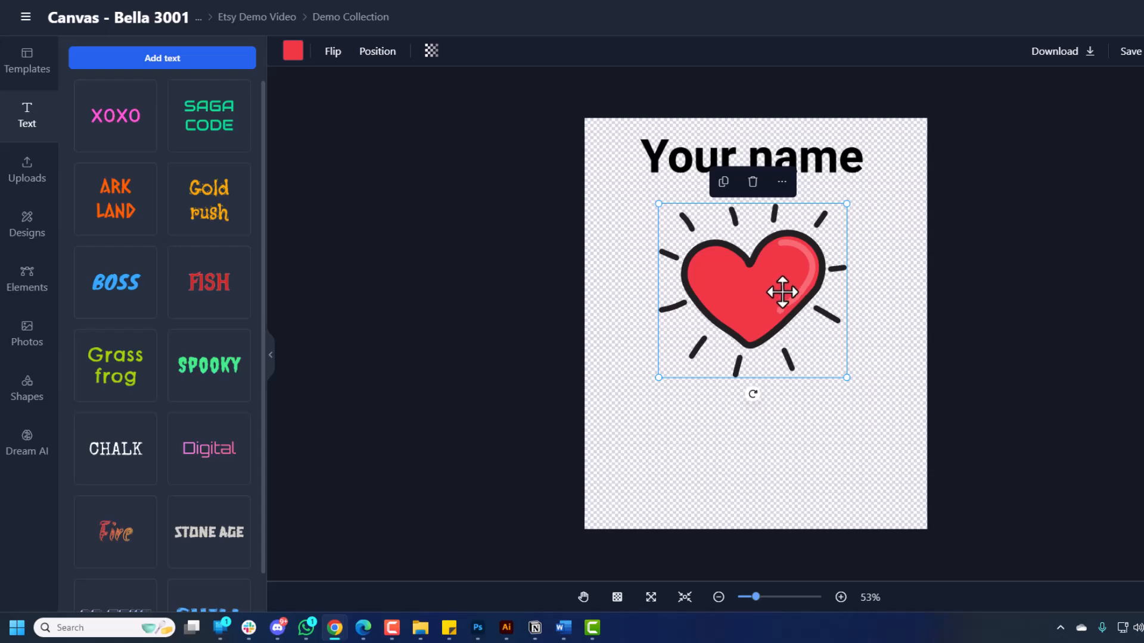
pyautogui.click(845, 152)
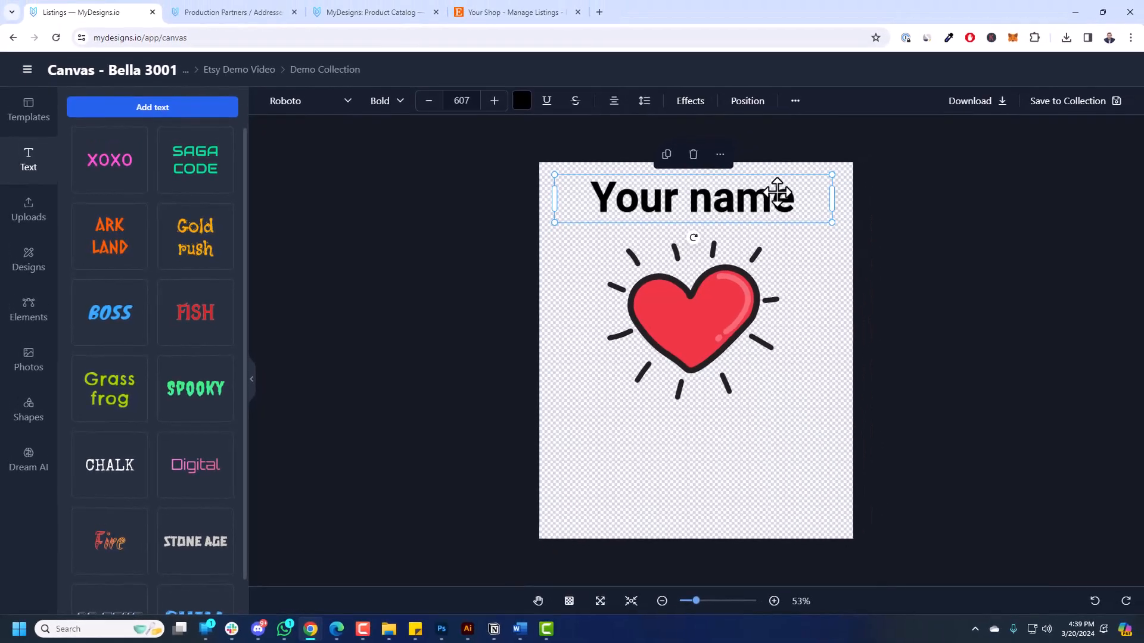
# Turn on 'Save as editable' in the design's Save to Collection options.
pyautogui.click(1056, 102)
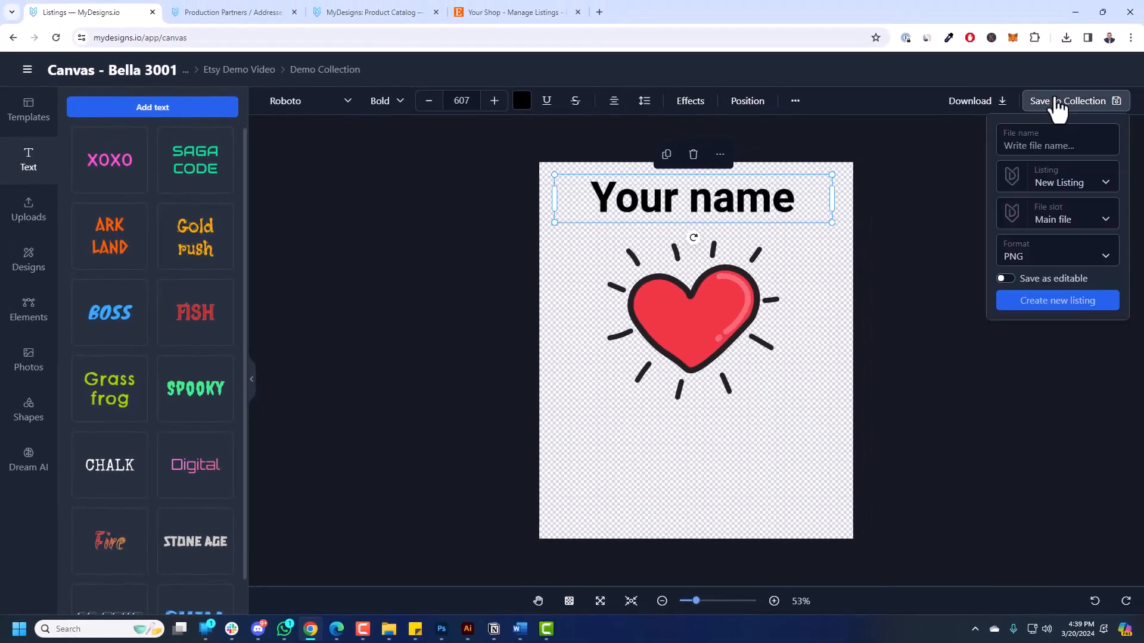
pyautogui.click(1006, 279)
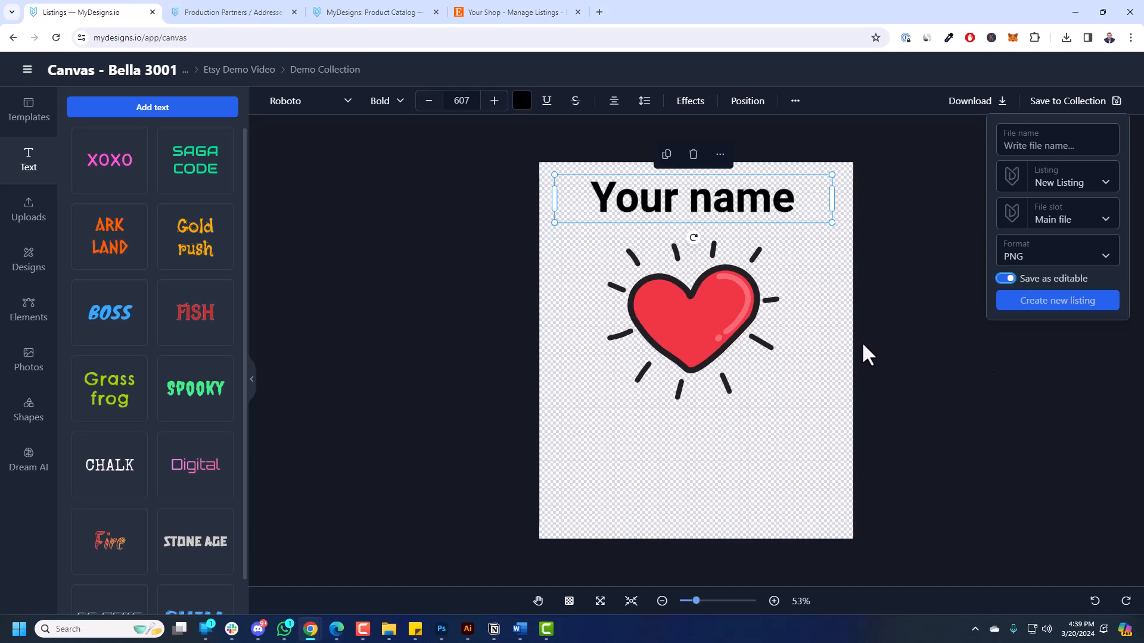
# Change the 'Your name' text font to Allura via the font search.
pyautogui.click(770, 291)
pyautogui.click(655, 202)
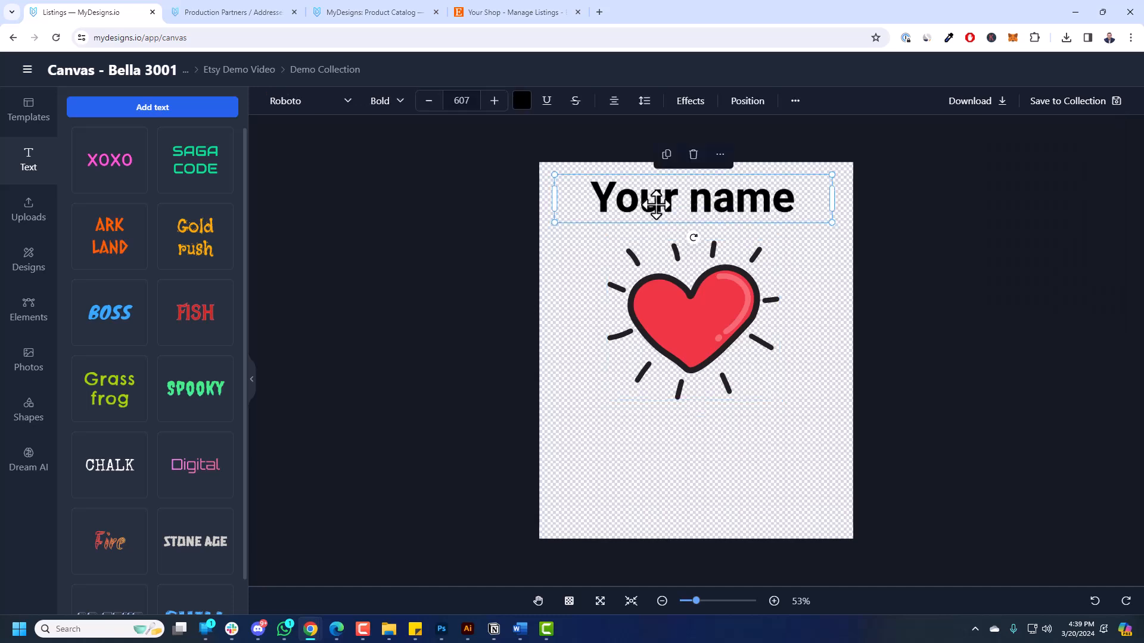
pyautogui.click(341, 116)
pyautogui.scroll(-10, 326, 255)
pyautogui.scroll(-3, 326, 255)
pyautogui.scroll(3, 314, 267)
pyautogui.click(349, 184)
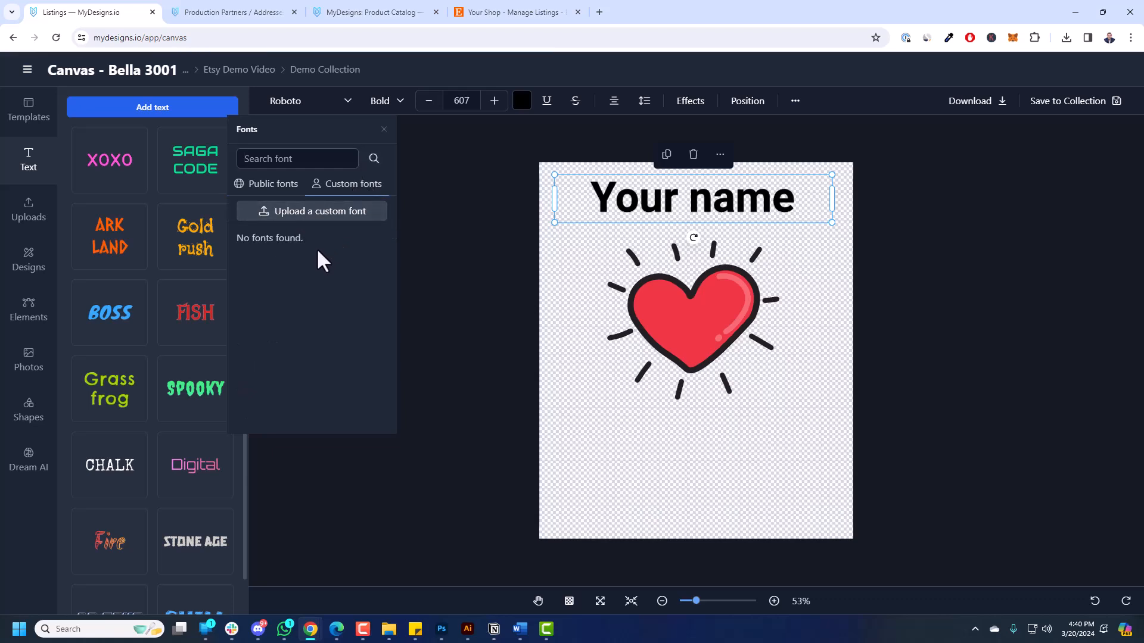
pyautogui.click(269, 185)
pyautogui.click(299, 161)
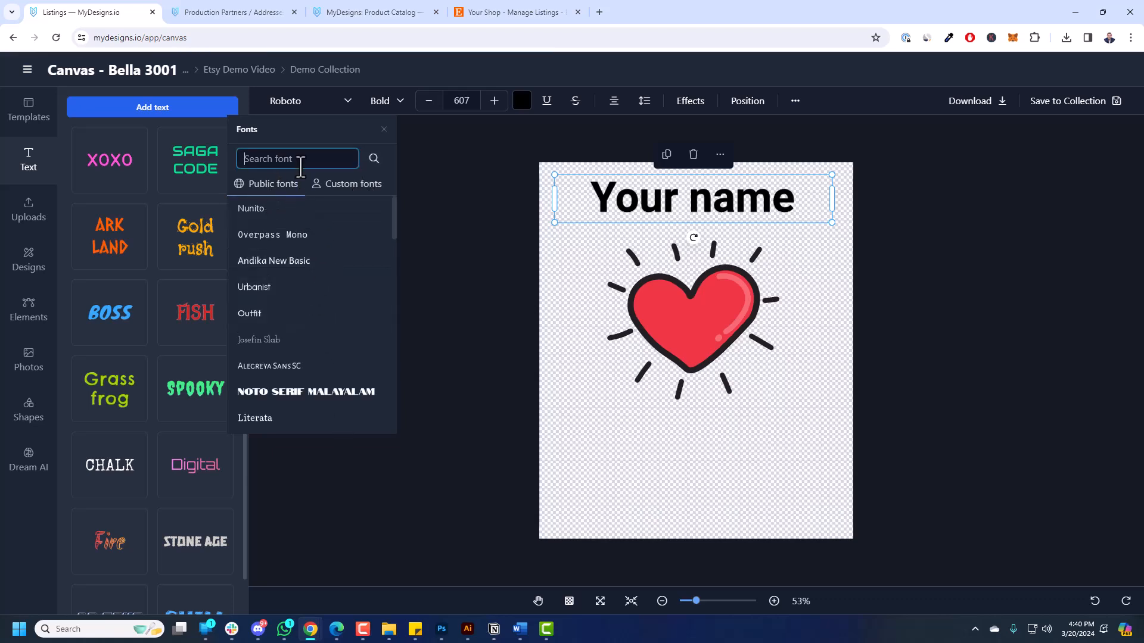
pyautogui.write('Allu')
pyautogui.click(298, 211)
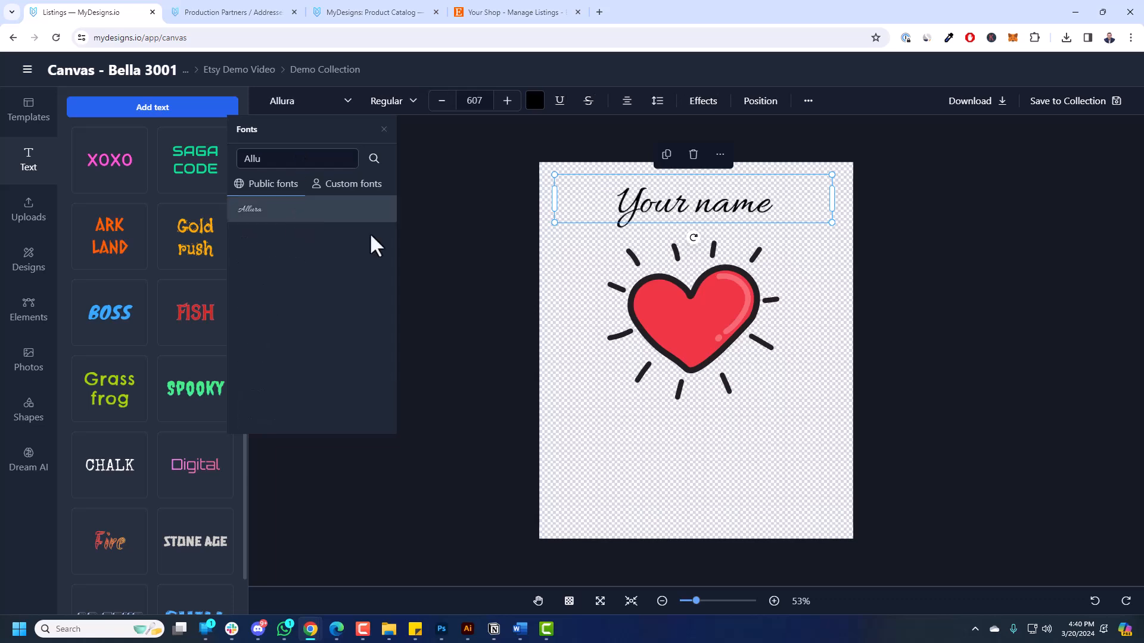
# Set the text size to 800, widen its box and space it just above the heart.
pyautogui.click(474, 100)
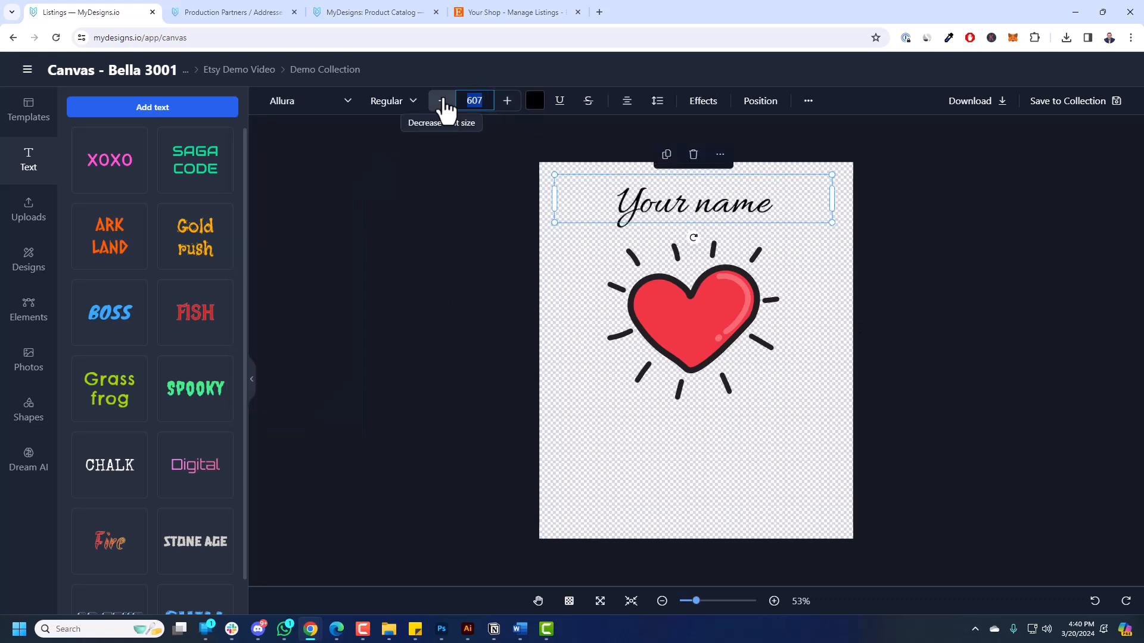
pyautogui.write('800')
pyautogui.press('Return')
pyautogui.moveTo(745, 195); pyautogui.dragTo(722, 204)
pyautogui.moveTo(737, 283); pyautogui.dragTo(737, 292)
pyautogui.click(863, 275)
pyautogui.moveTo(728, 199); pyautogui.dragTo(733, 191)
# Save the design as a new listing file named 'Test', then open Dream AI.
pyautogui.click(1068, 101)
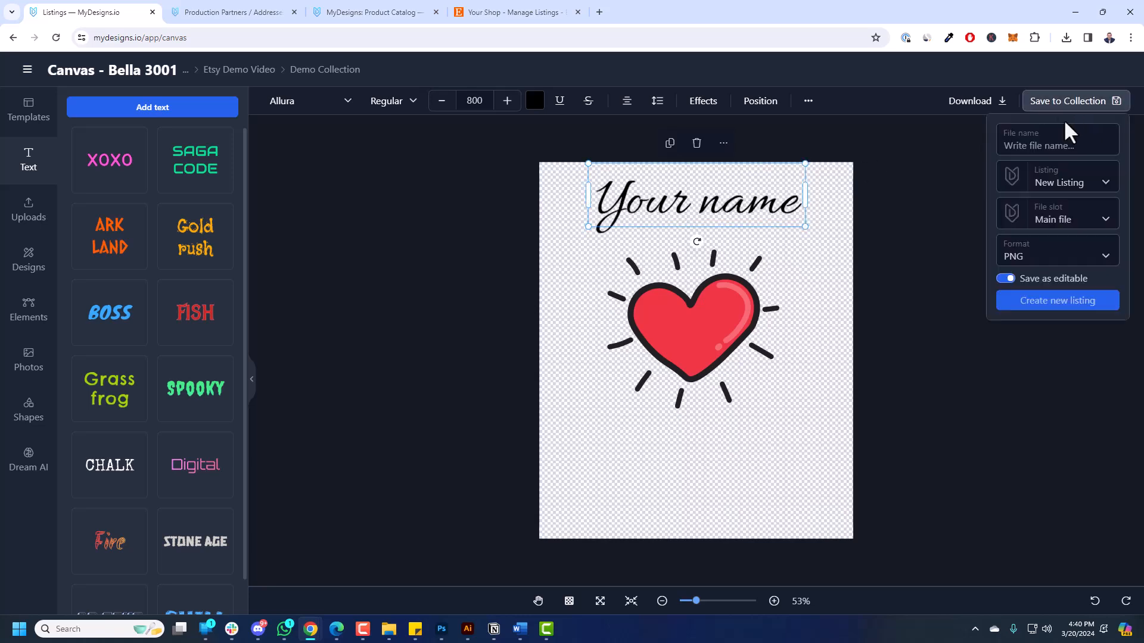
pyautogui.write('Test')
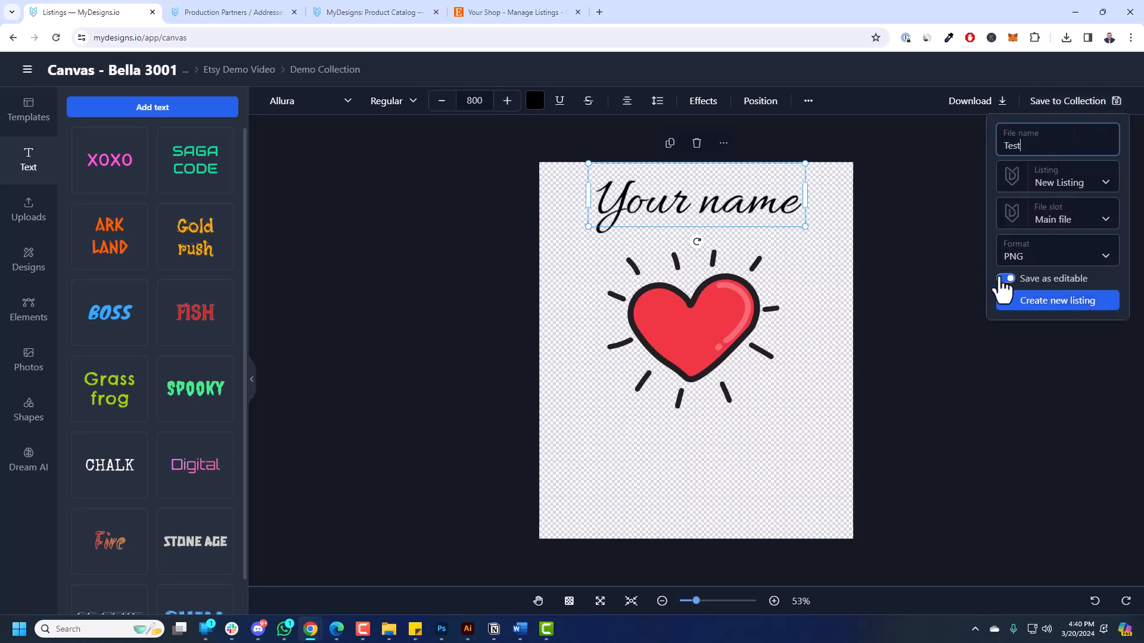
pyautogui.click(1079, 304)
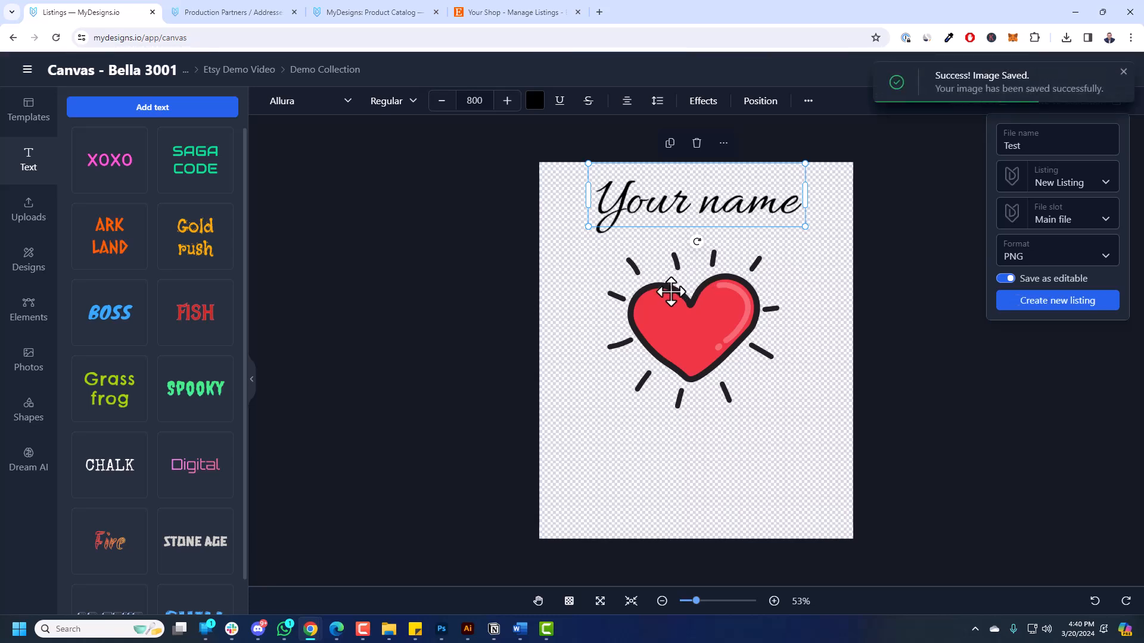
pyautogui.click(28, 462)
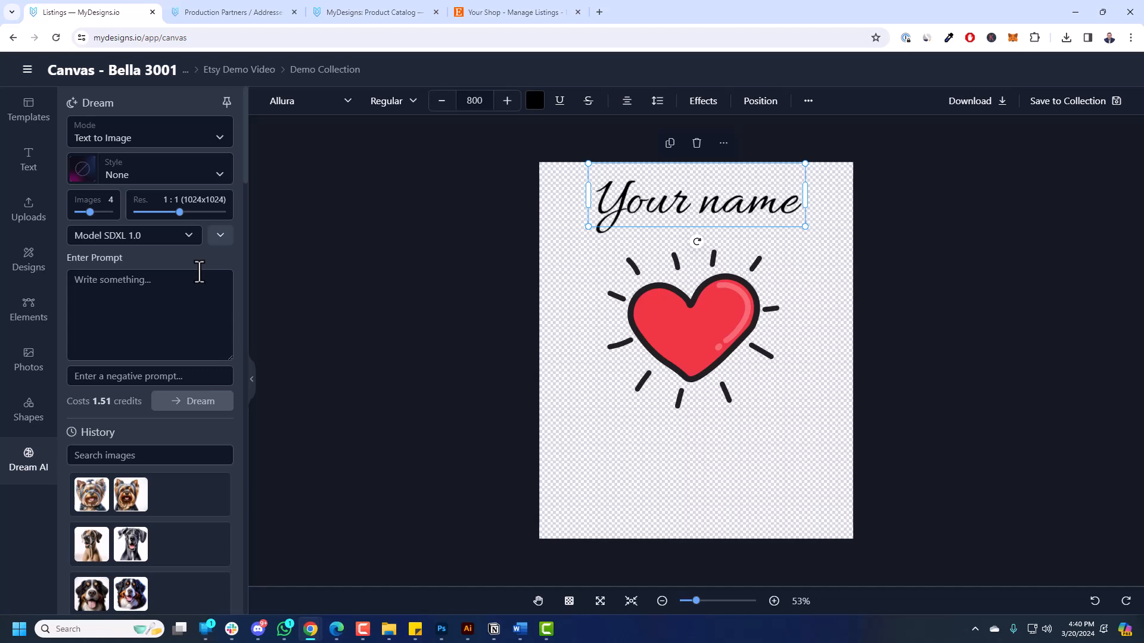
# Review the Dream AI Style, Mode and Model options, keeping Text to Image mode.
pyautogui.click(185, 298)
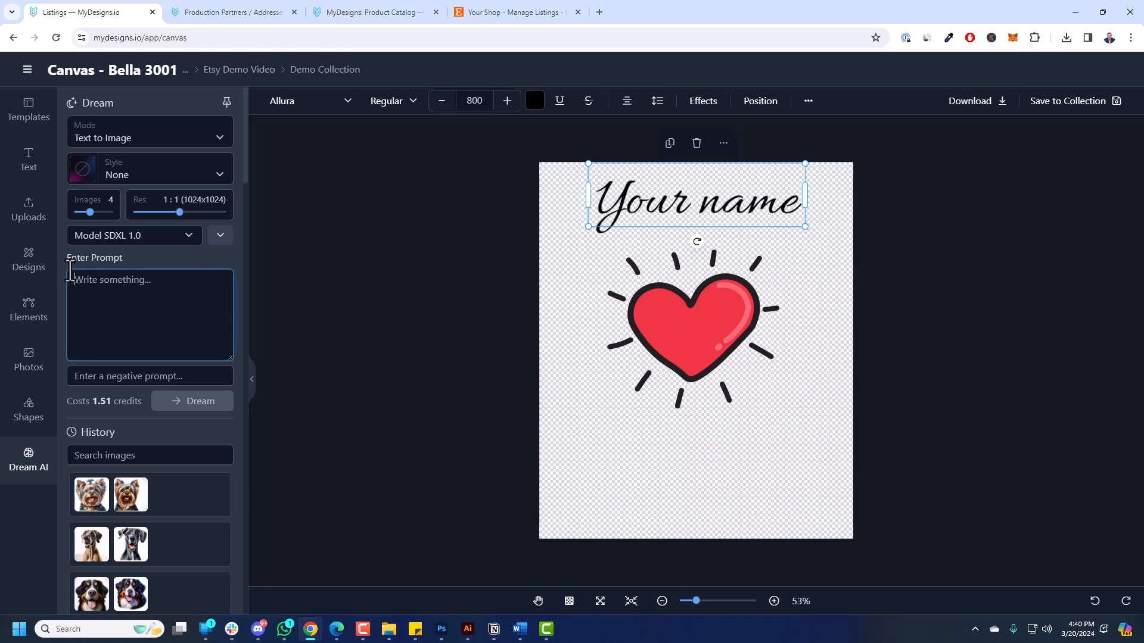
pyautogui.click(141, 178)
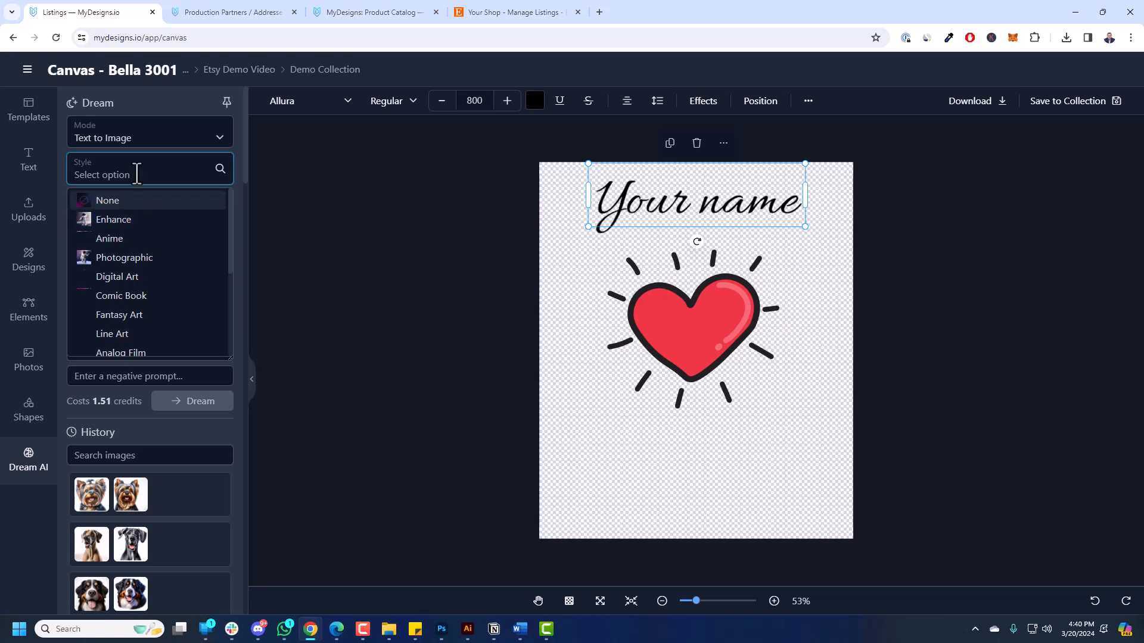
pyautogui.click(145, 142)
pyautogui.click(145, 145)
pyautogui.click(113, 234)
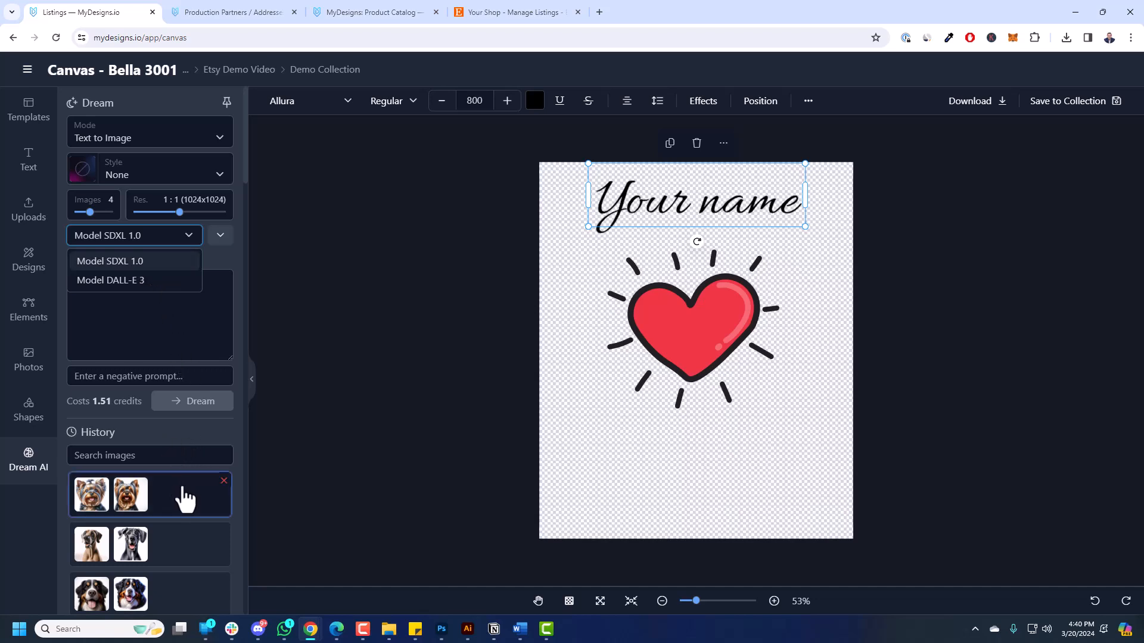
# Scroll the Dream AI History to find the cartoon cocker spaniel image.
pyautogui.scroll(-6, 182, 491)
pyautogui.scroll(-10, 173, 444)
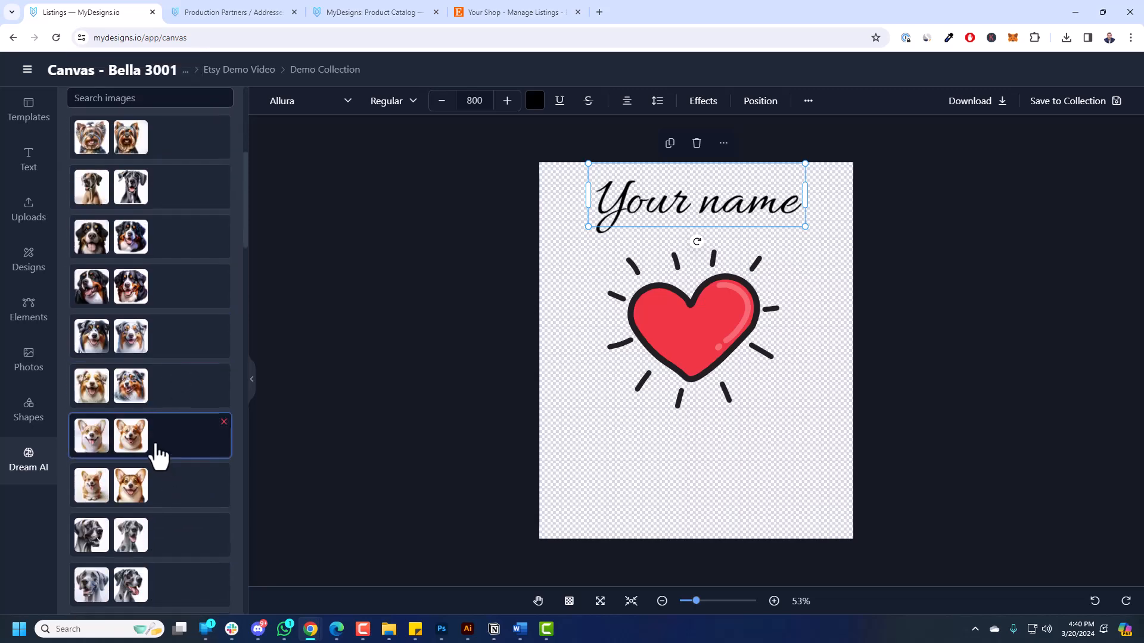
pyautogui.scroll(-12, 157, 440)
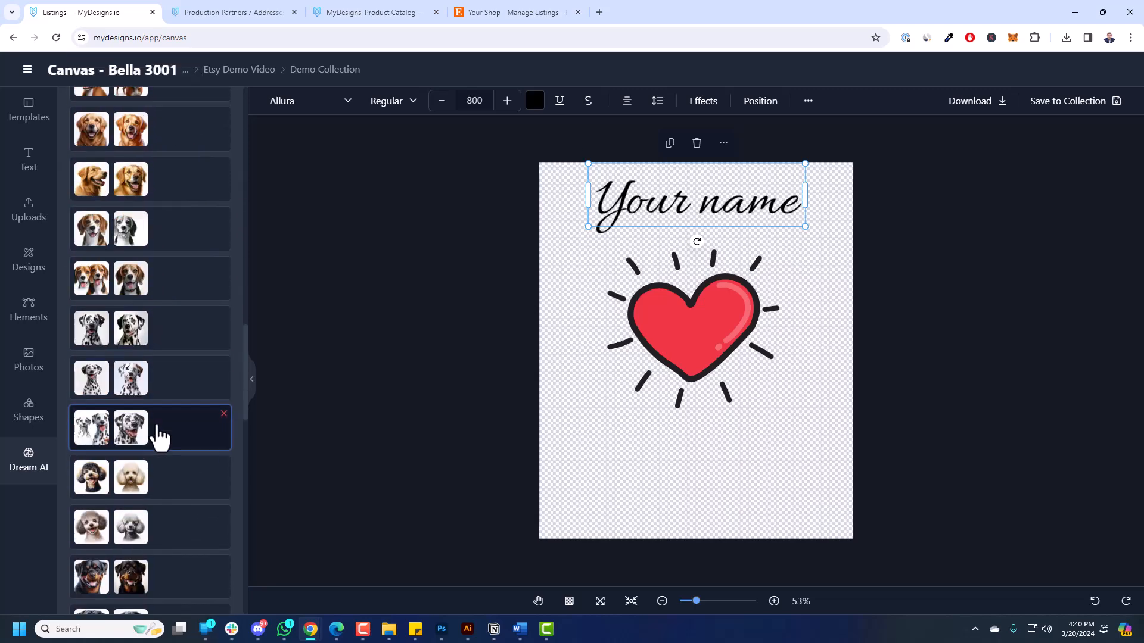
pyautogui.scroll(-10, 158, 440)
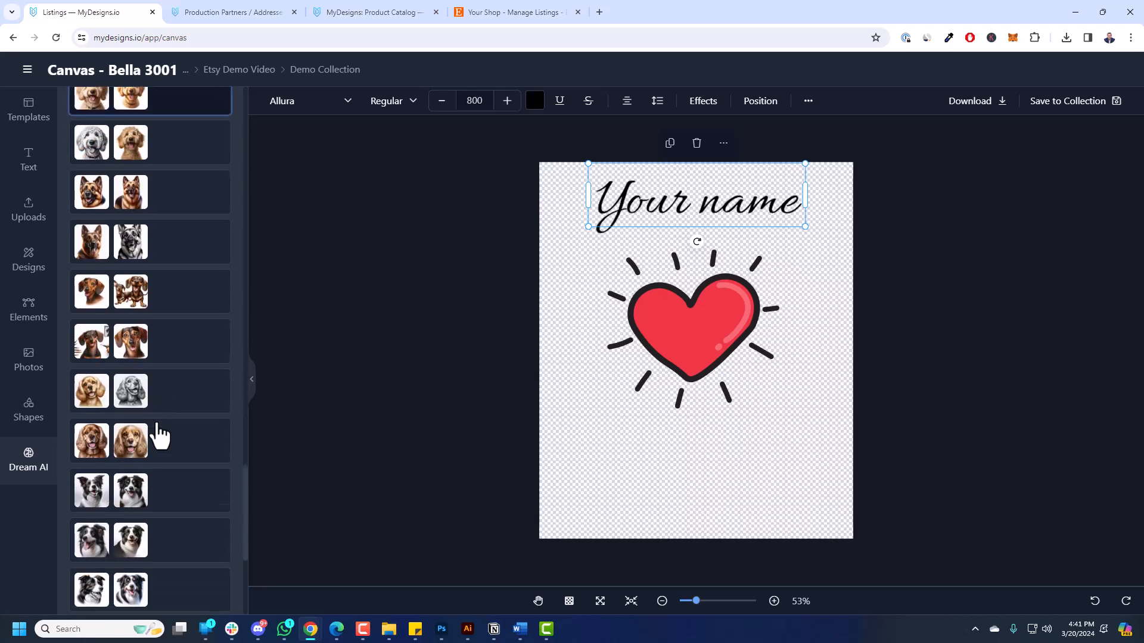
pyautogui.scroll(-6, 124, 417)
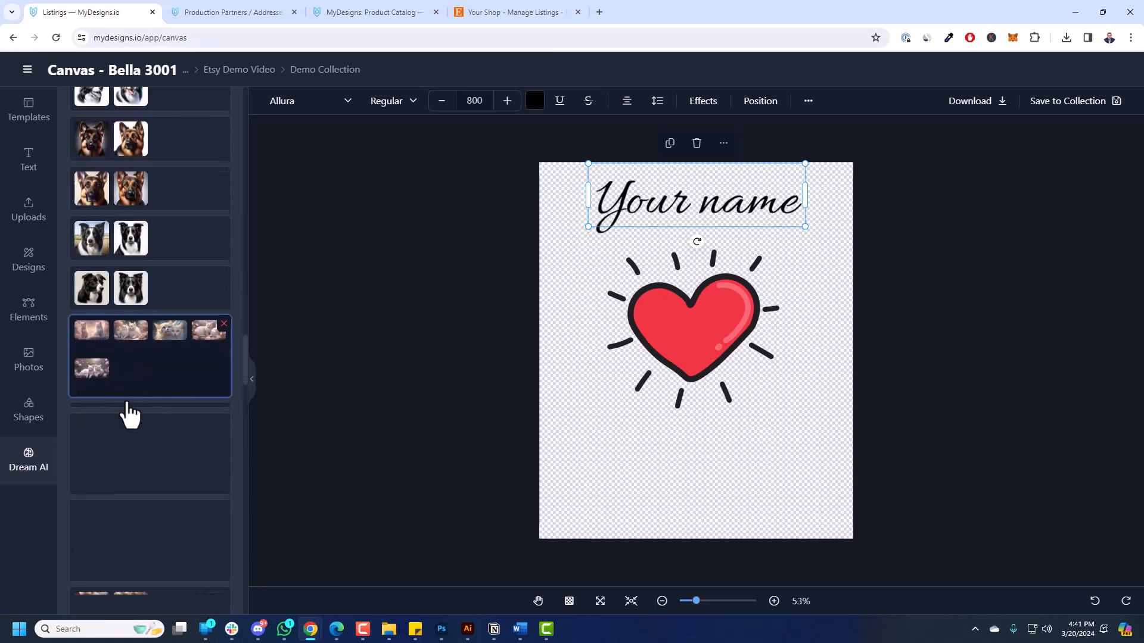
pyautogui.scroll(-5, 163, 371)
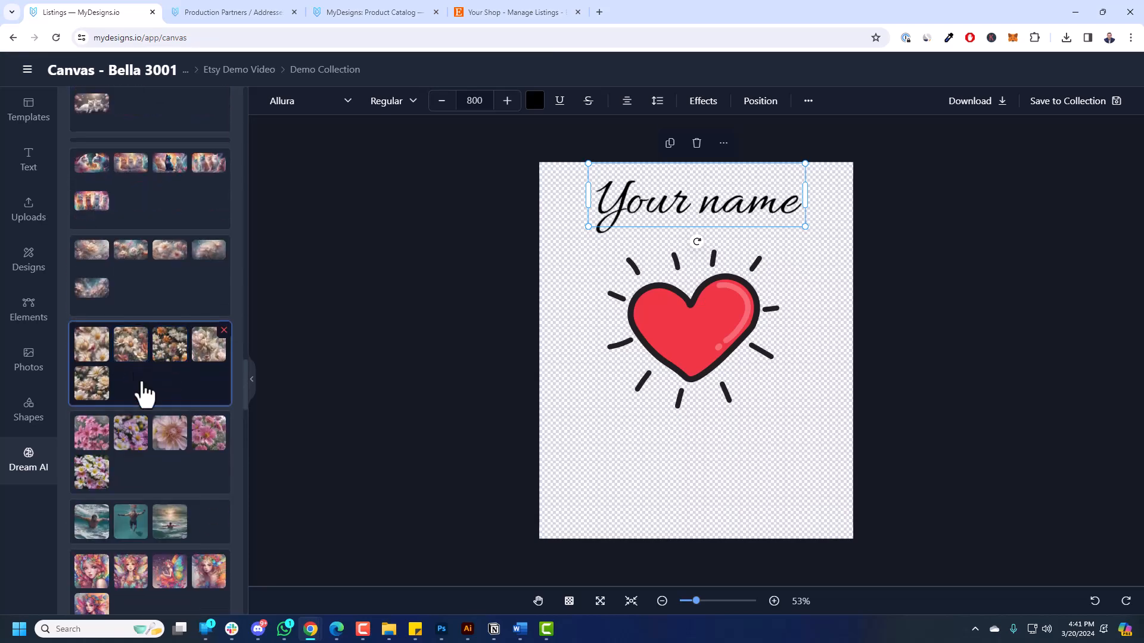
pyautogui.scroll(-6, 160, 378)
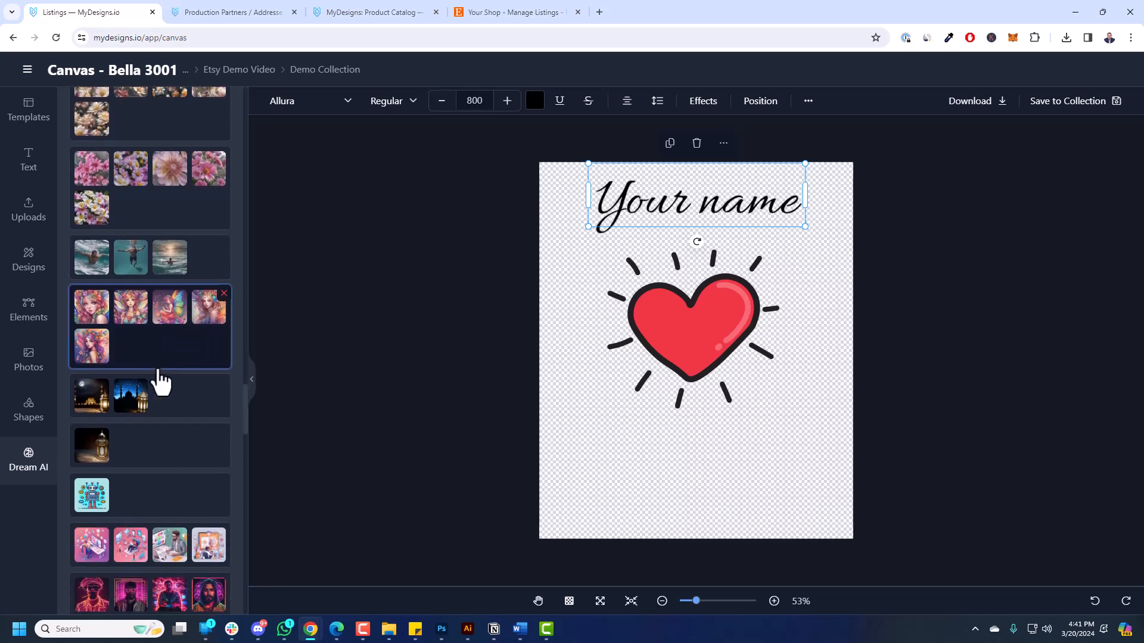
pyautogui.scroll(-3, 171, 381)
pyautogui.scroll(-3, 171, 381)
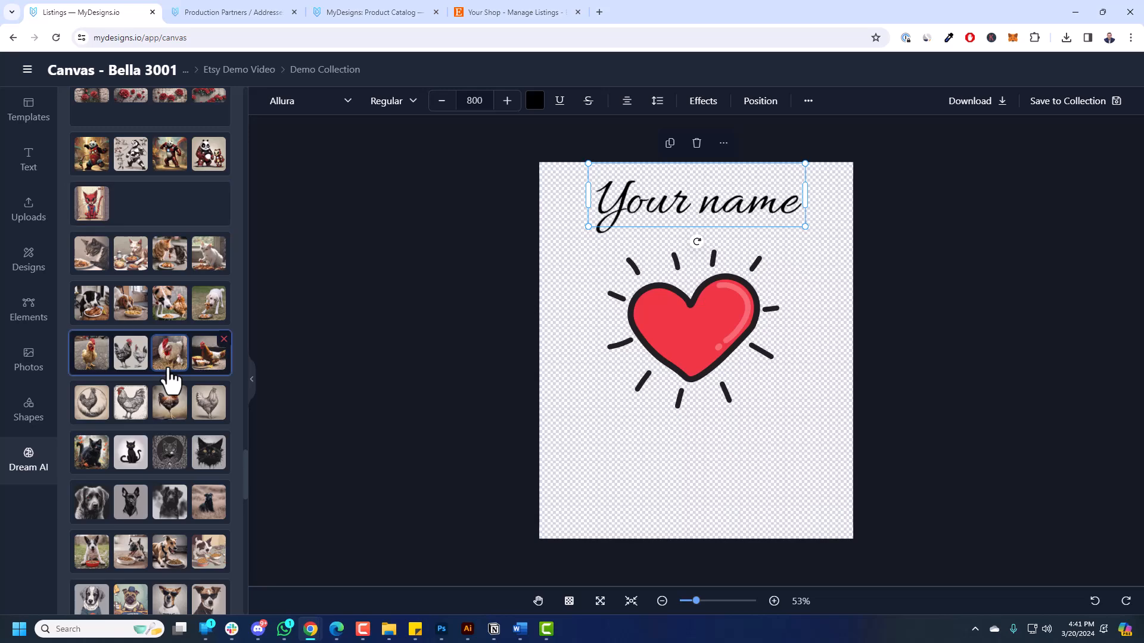
pyautogui.scroll(-2, 140, 418)
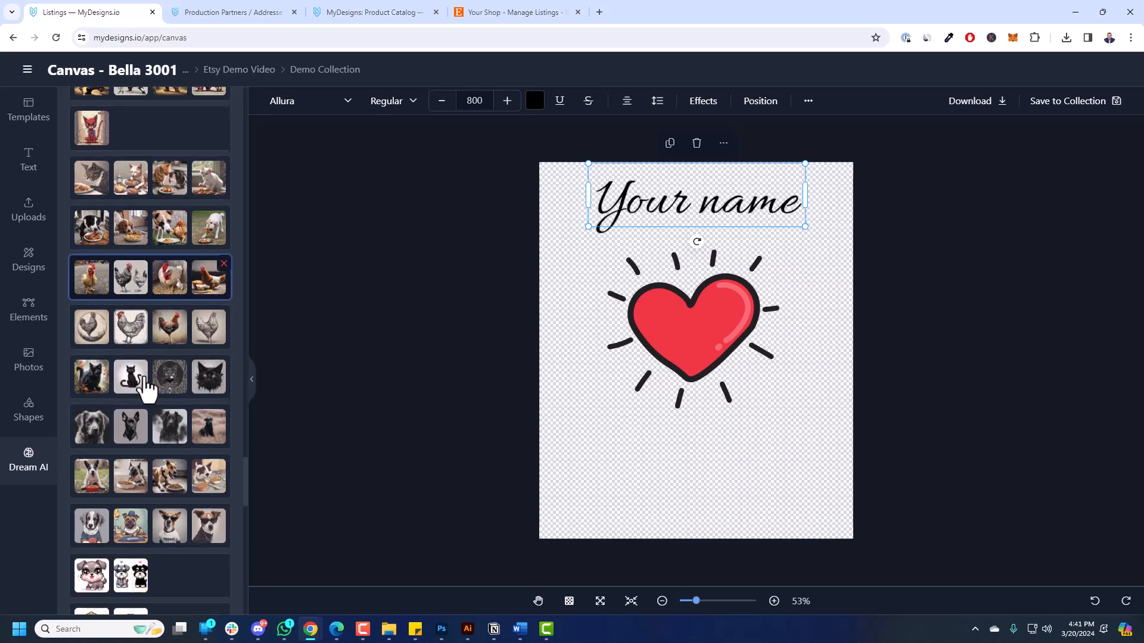
pyautogui.scroll(-2, 152, 423)
# Add the cocker spaniel image and remove its background with BG Remover.
pyautogui.click(92, 464)
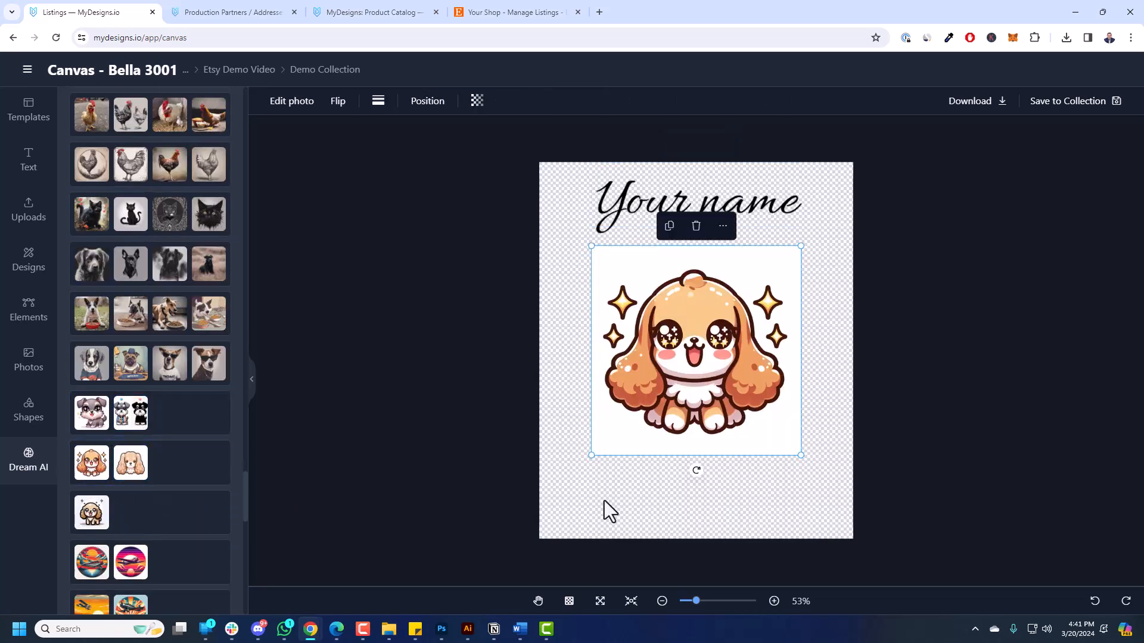
pyautogui.moveTo(680, 384); pyautogui.dragTo(666, 352)
pyautogui.click(284, 108)
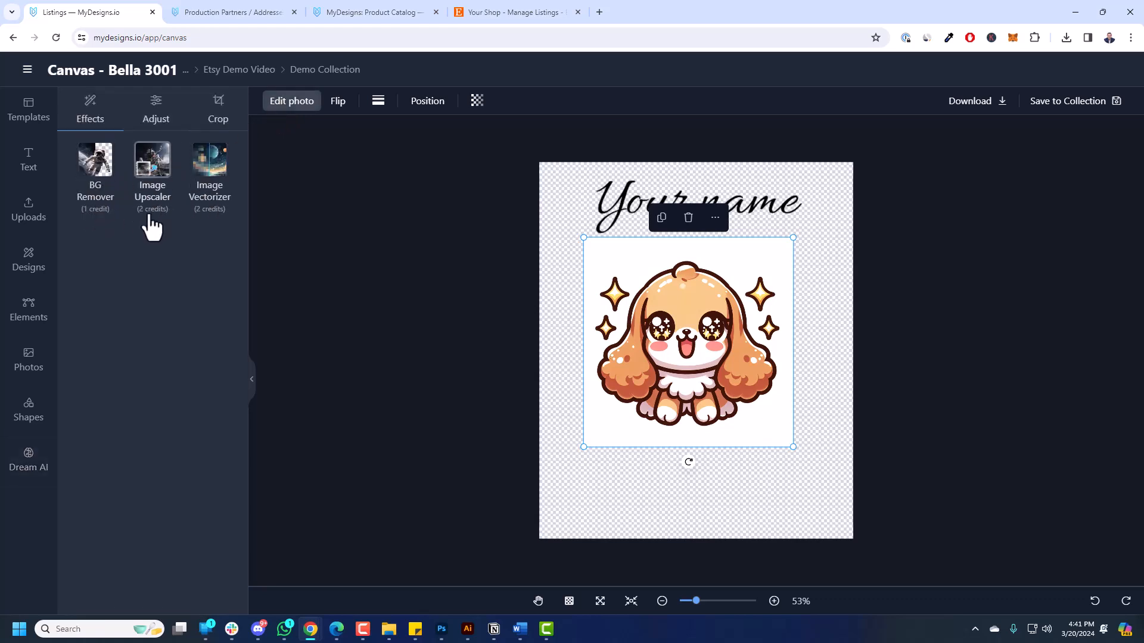
pyautogui.click(106, 179)
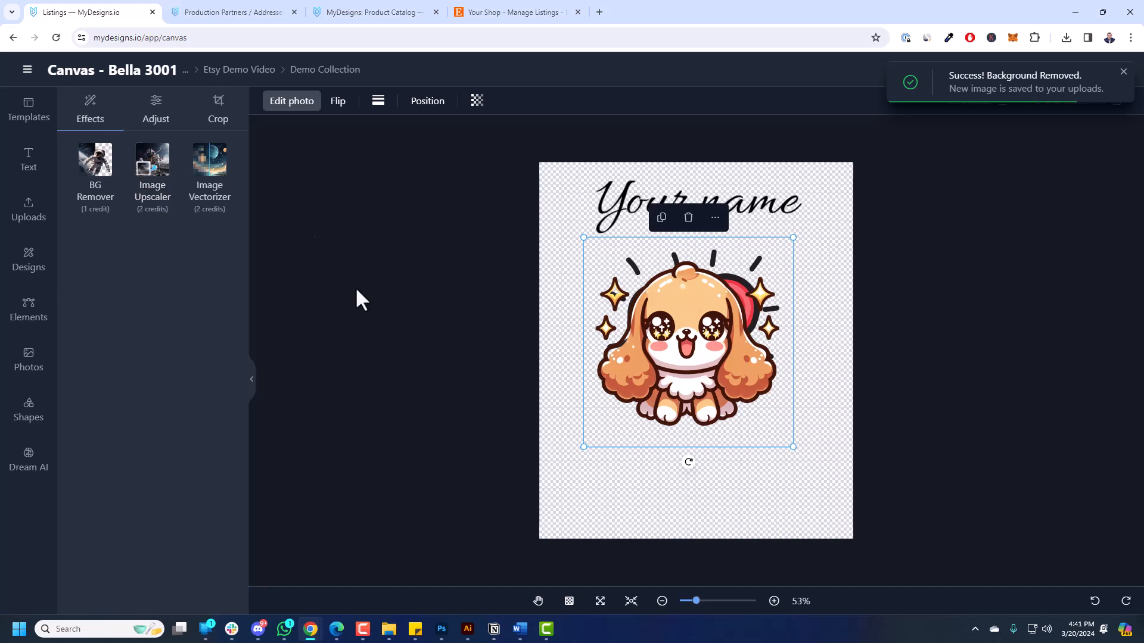
pyautogui.moveTo(683, 369); pyautogui.dragTo(767, 430)
# Delete the spaniel image, leaving the heart and 'Your name' text.
pyautogui.click(40, 230)
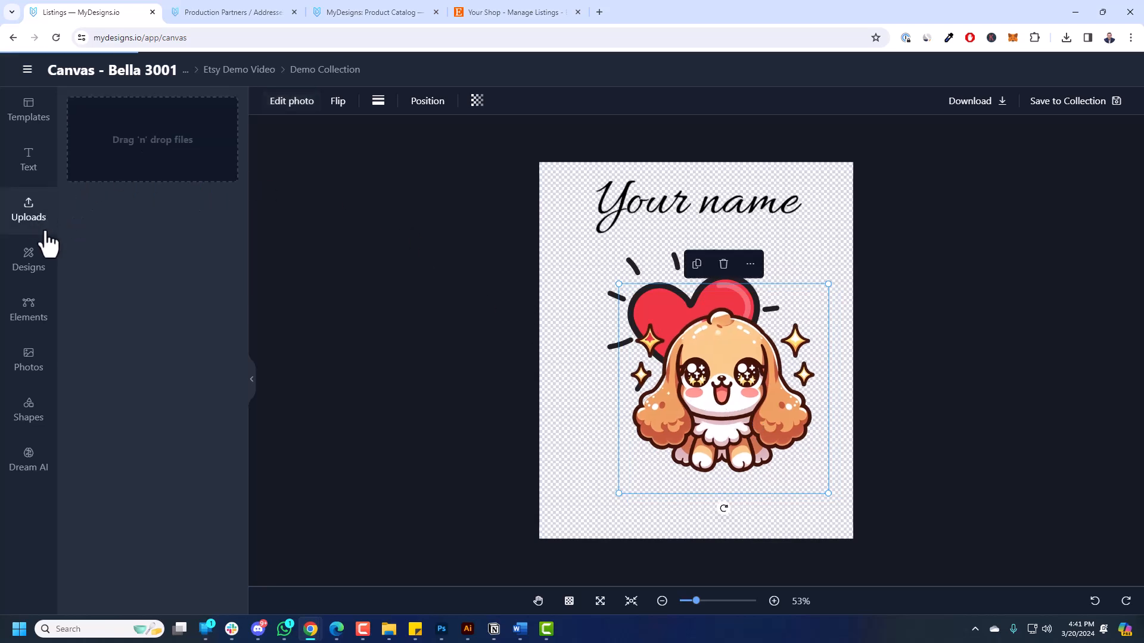
pyautogui.moveTo(678, 348); pyautogui.dragTo(659, 328)
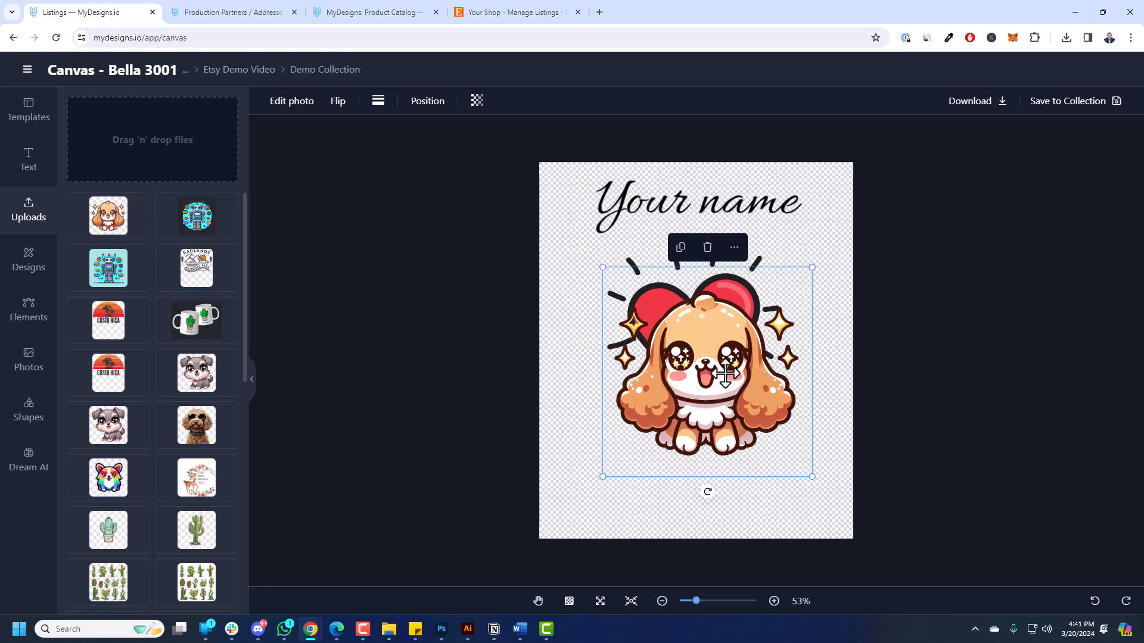
pyautogui.press('Delete')
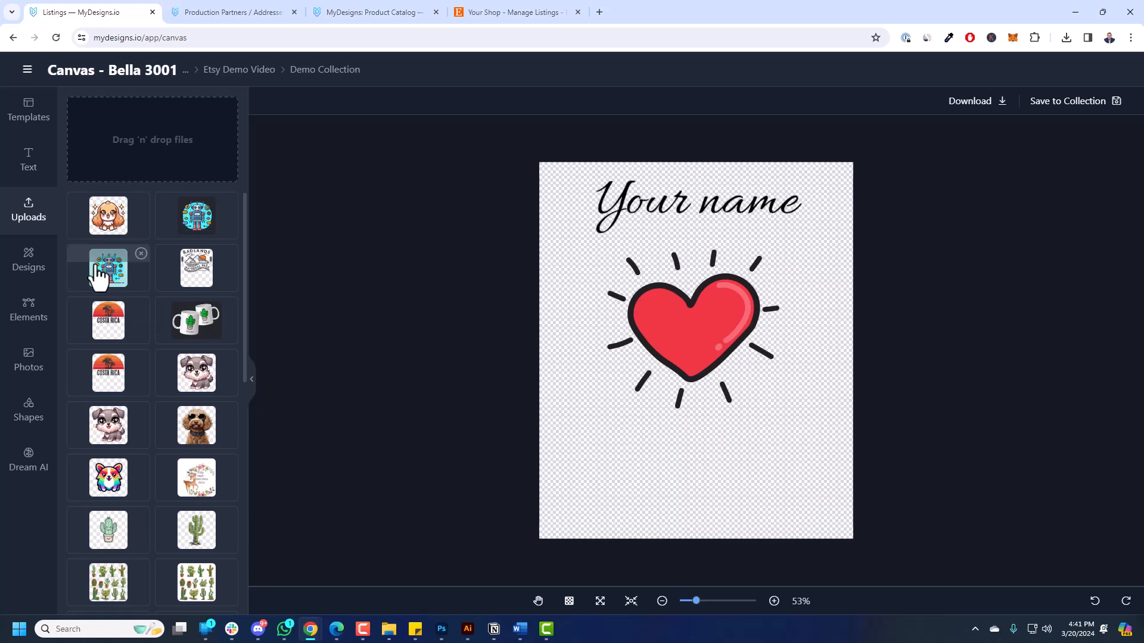
# Select the red heart design, then go to the Listings page through the main menu.
pyautogui.click(702, 204)
pyautogui.click(706, 295)
pyautogui.click(1070, 103)
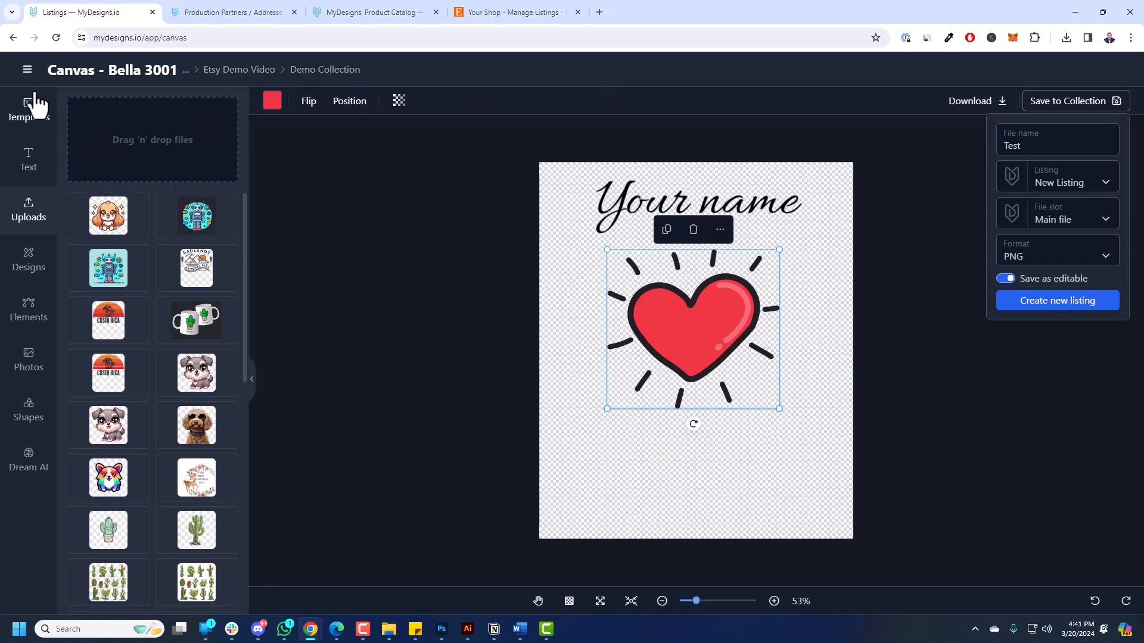
pyautogui.click(28, 70)
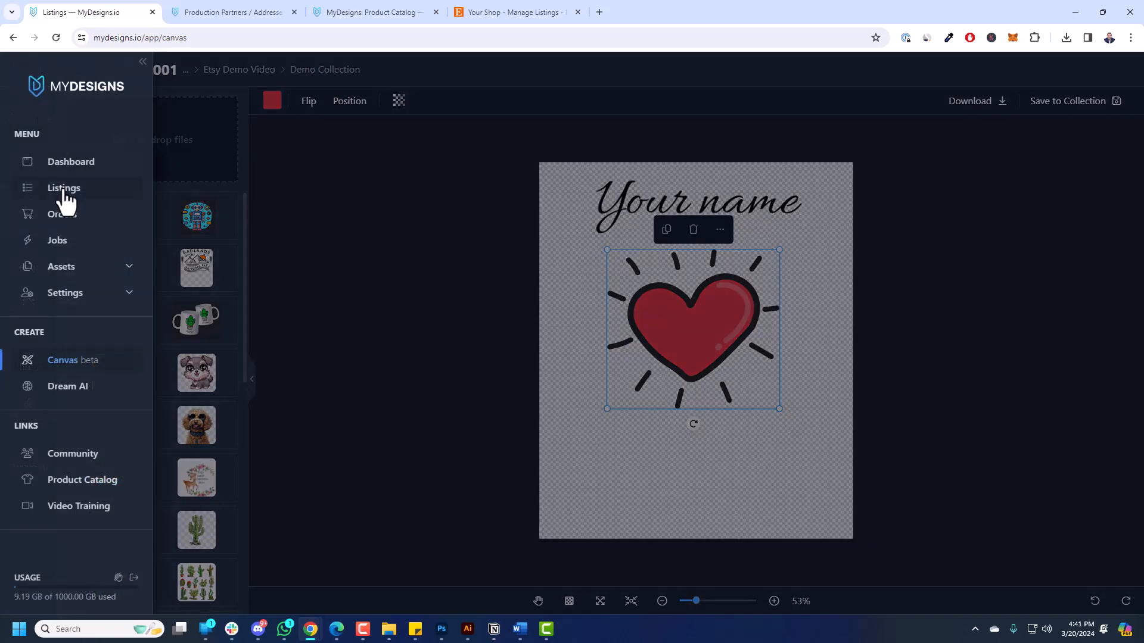
pyautogui.click(65, 191)
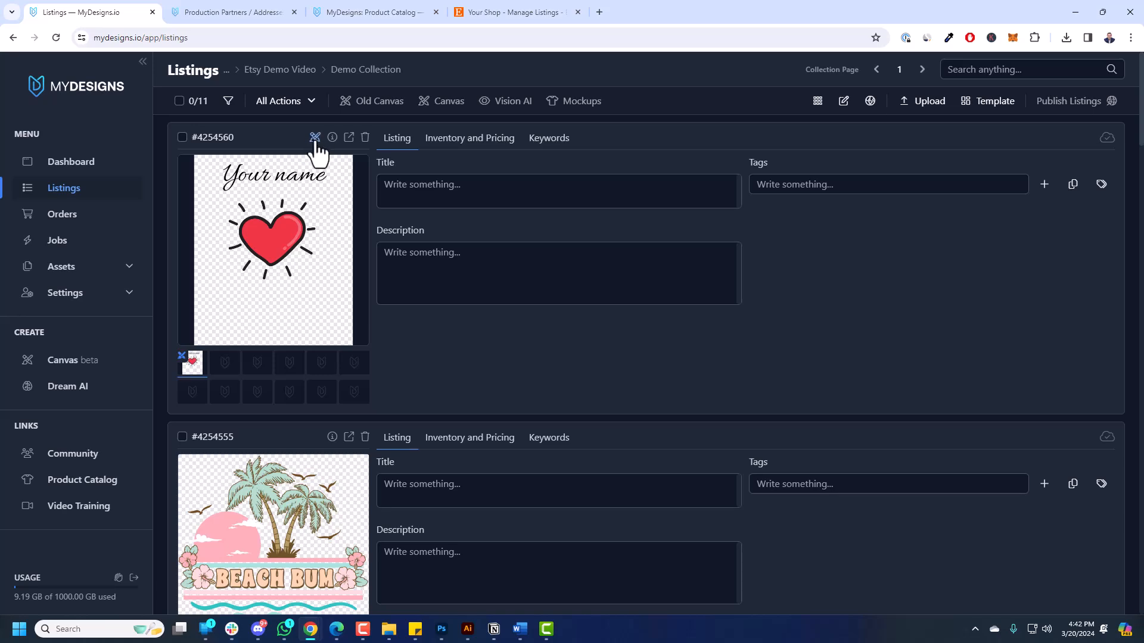
# Type a name into the Your name text of listing #4254560 and overwrite its design.
pyautogui.click(332, 161)
pyautogui.click(674, 208)
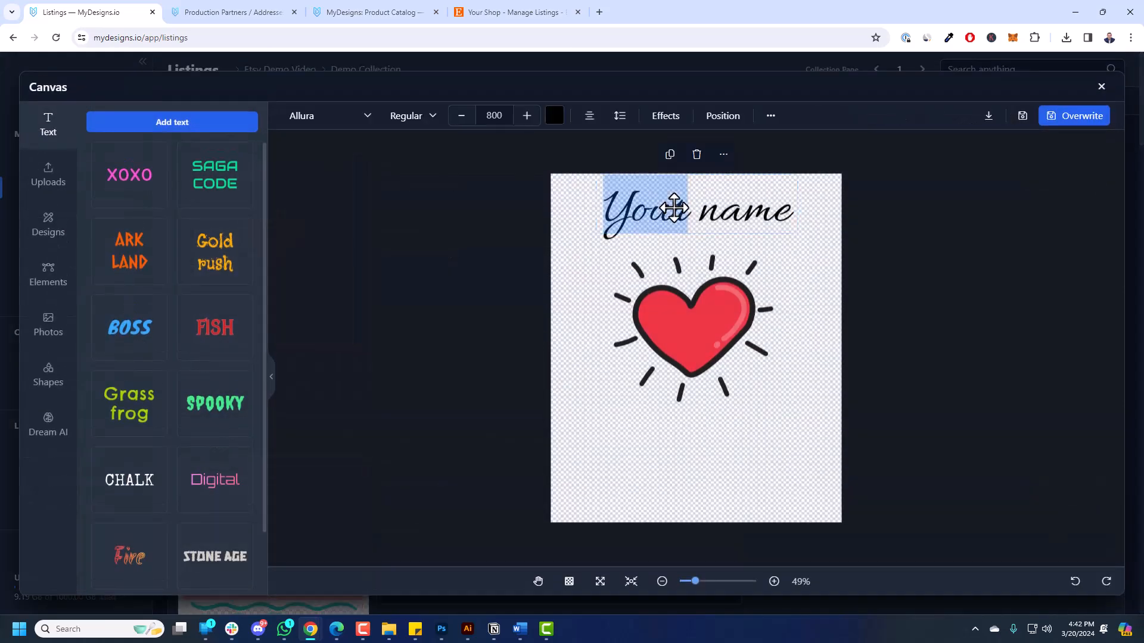
pyautogui.write('Curtis')
pyautogui.click(1058, 122)
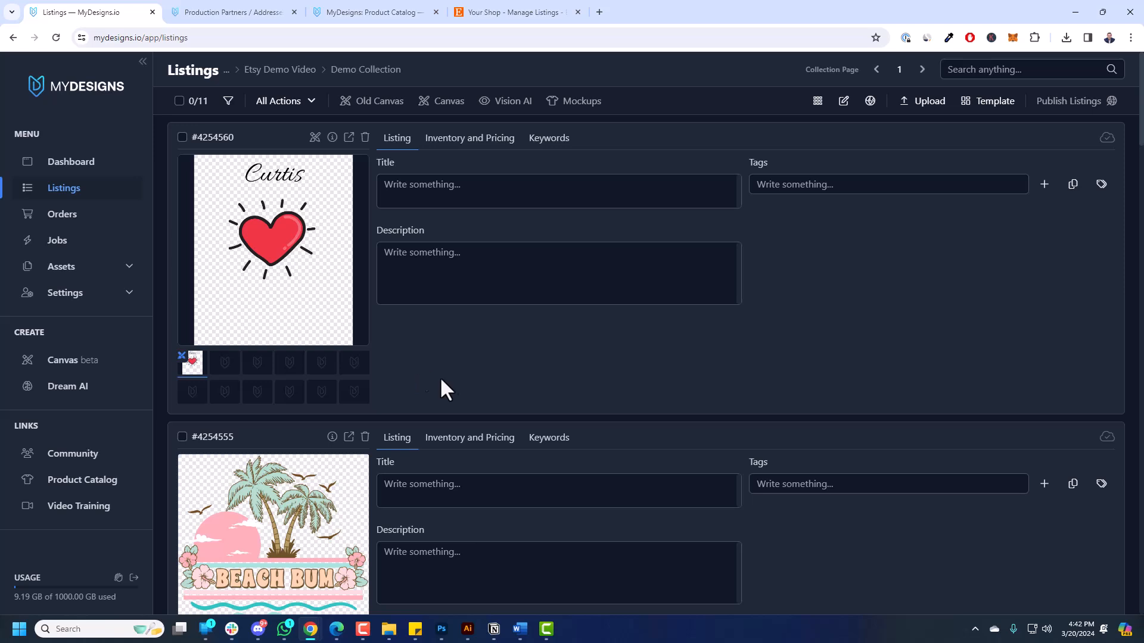
# Delete heart listing #4254560 via All Actions > Delete Listings, confirming 'Yes, delete designs'.
pyautogui.click(182, 138)
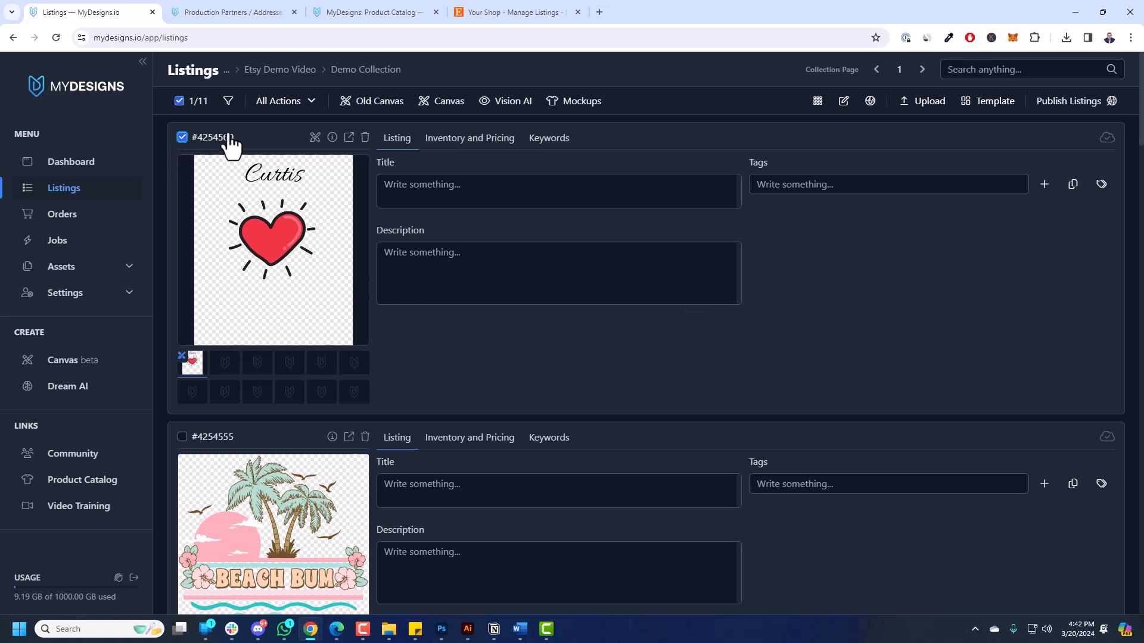
pyautogui.click(182, 137)
pyautogui.click(183, 137)
pyautogui.click(282, 107)
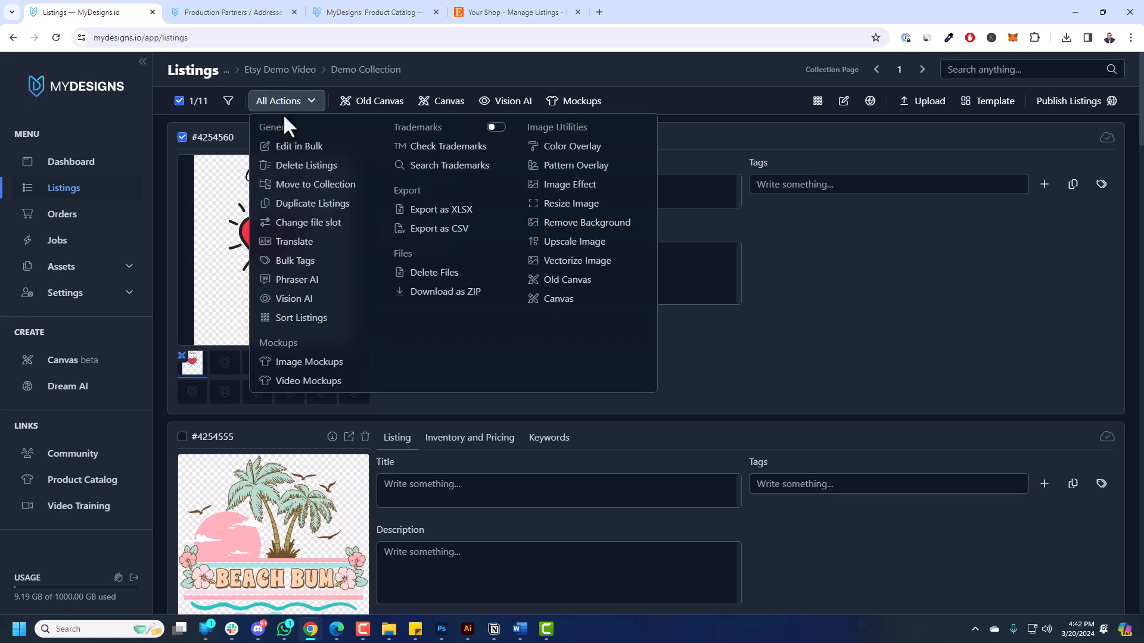
pyautogui.click(301, 163)
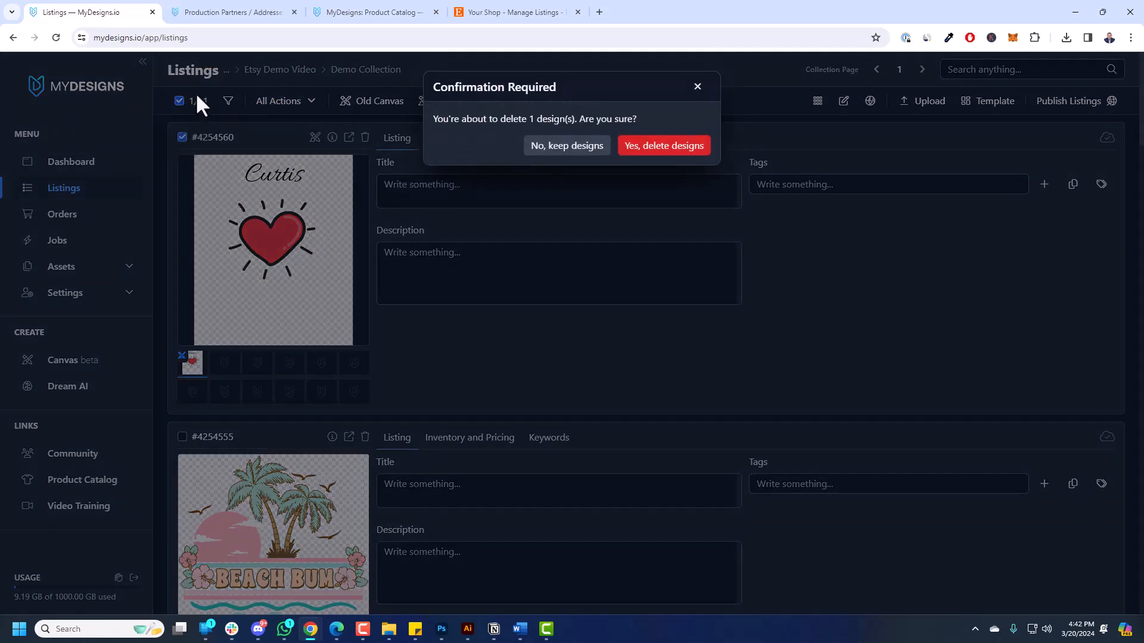
pyautogui.click(653, 149)
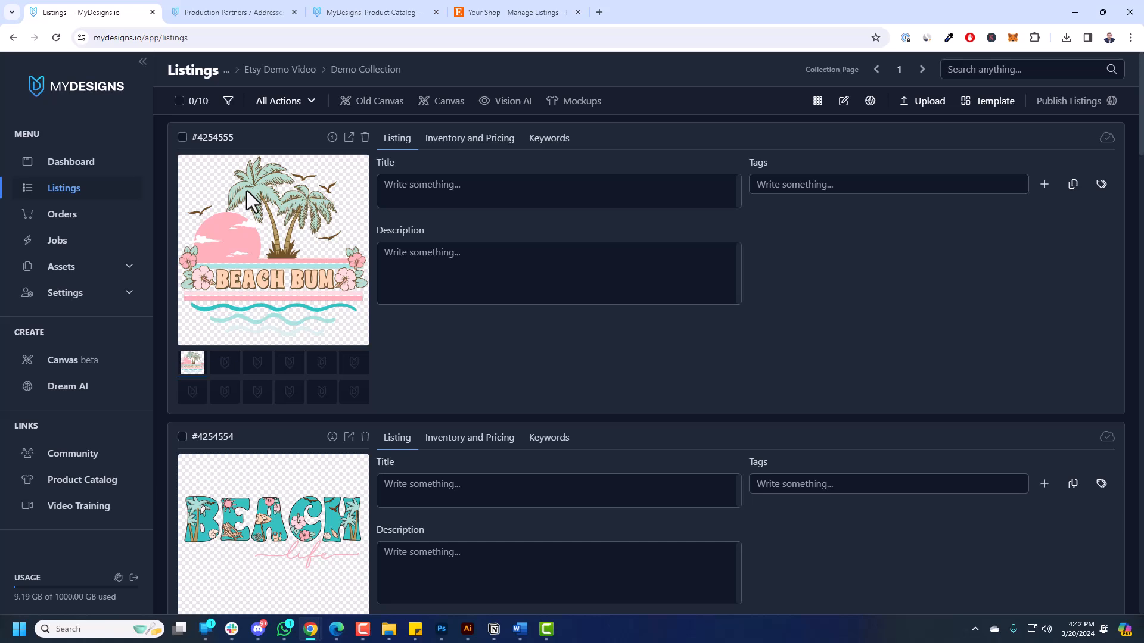
pyautogui.click(394, 185)
pyautogui.click(488, 276)
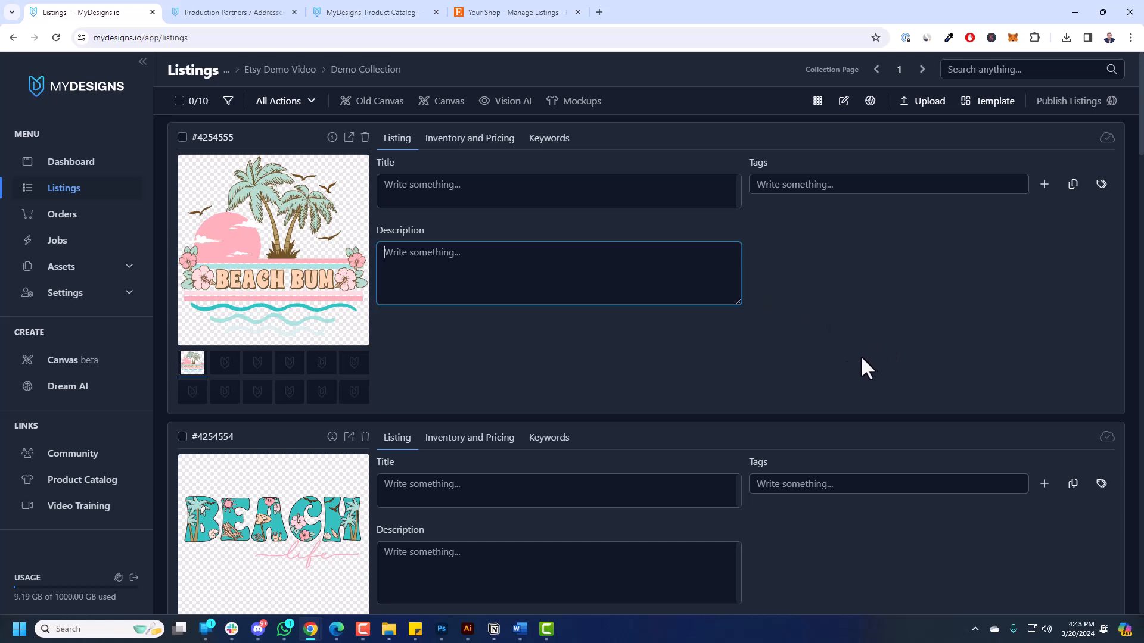
pyautogui.click(836, 379)
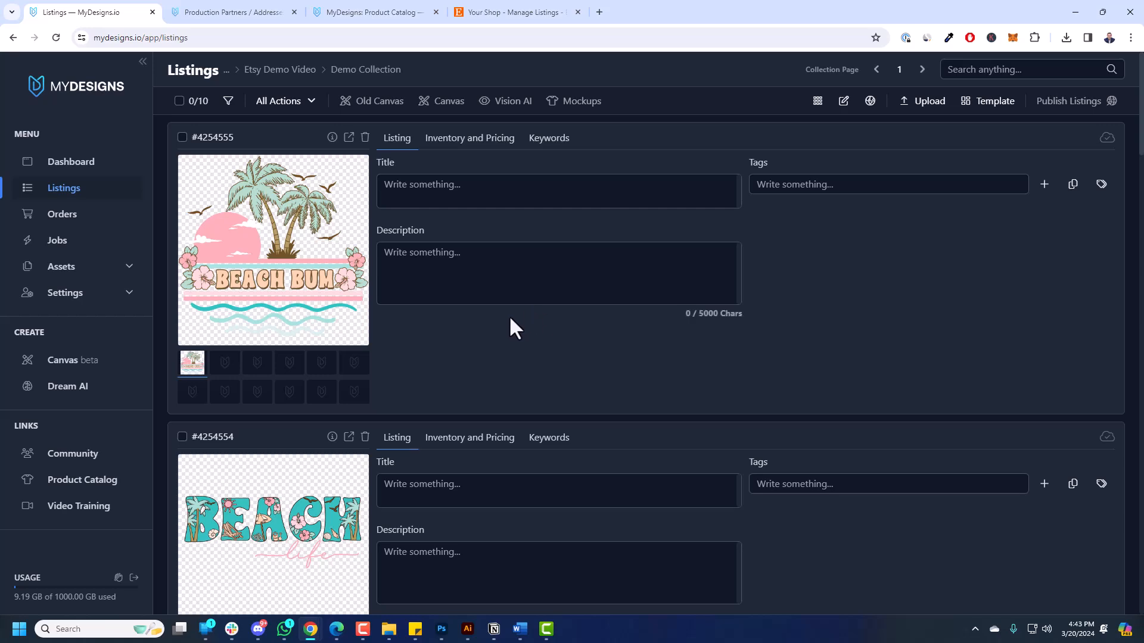
pyautogui.scroll(-5, 424, 430)
pyautogui.scroll(5, 447, 393)
pyautogui.scroll(-6, 409, 294)
pyautogui.scroll(-16, 463, 271)
pyautogui.scroll(-18, 464, 271)
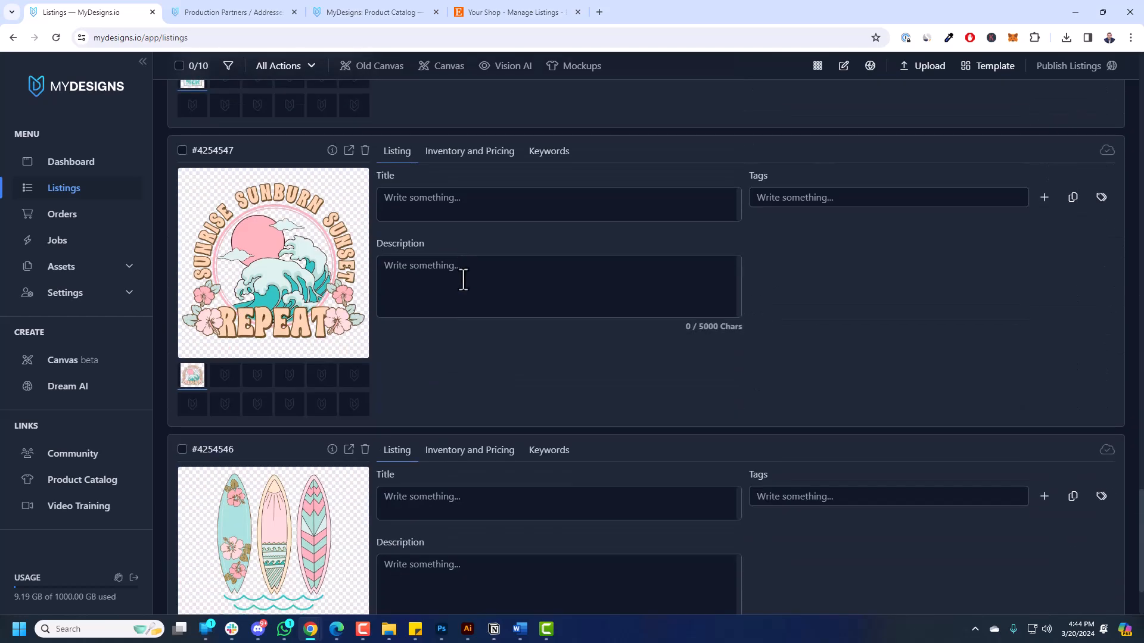
pyautogui.scroll(-2, 464, 277)
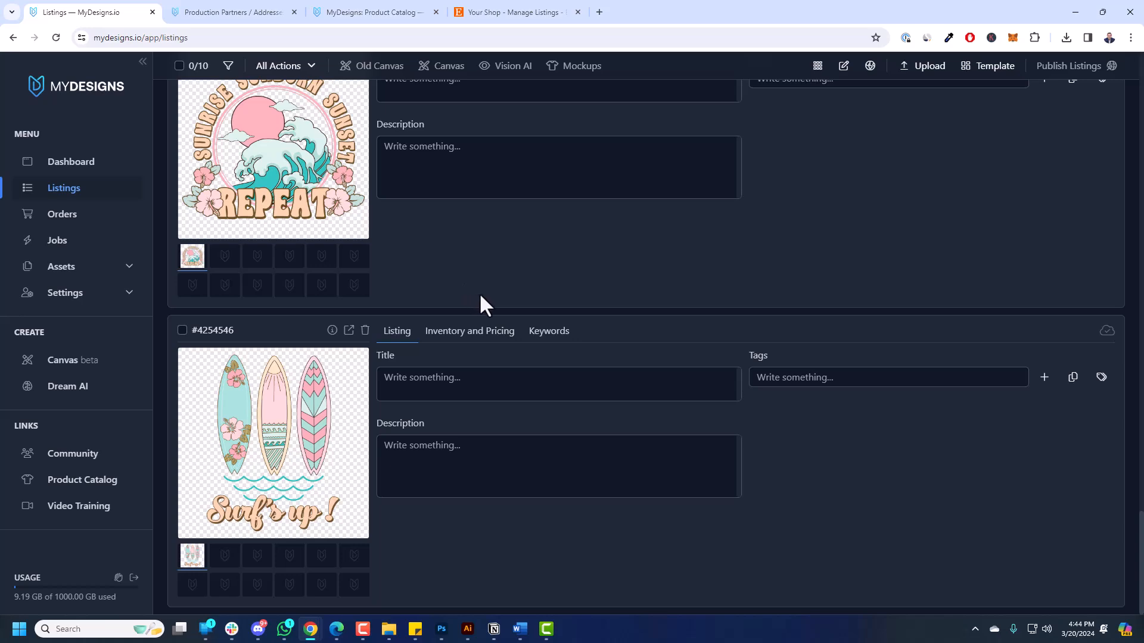
pyautogui.scroll(11, 480, 296)
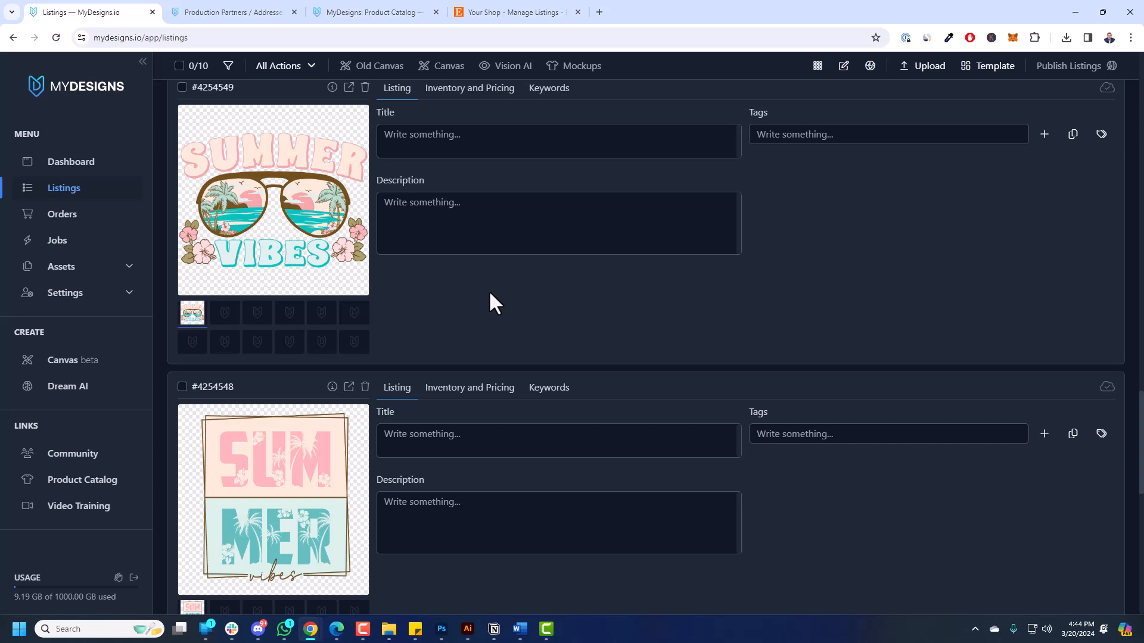
pyautogui.scroll(17, 520, 302)
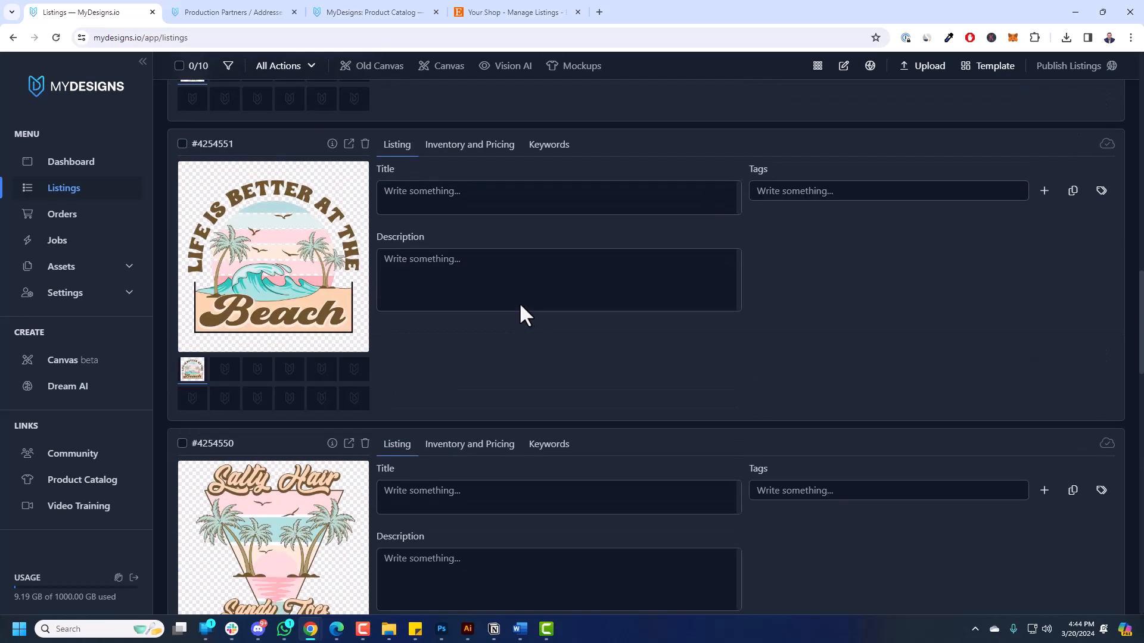
pyautogui.scroll(5, 519, 302)
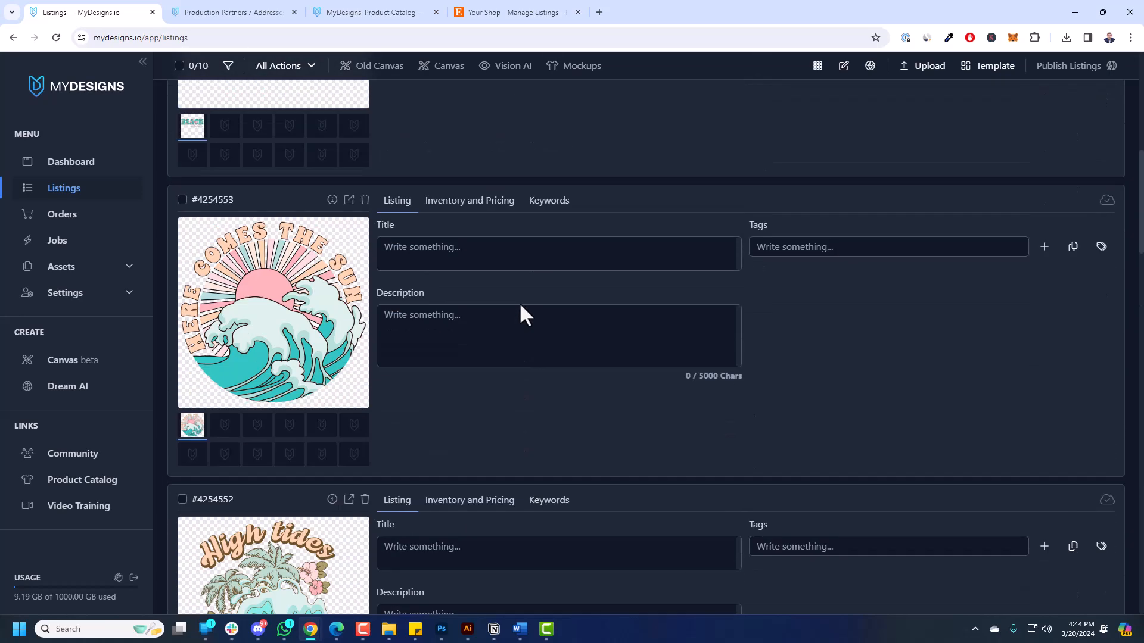
pyautogui.scroll(10, 520, 305)
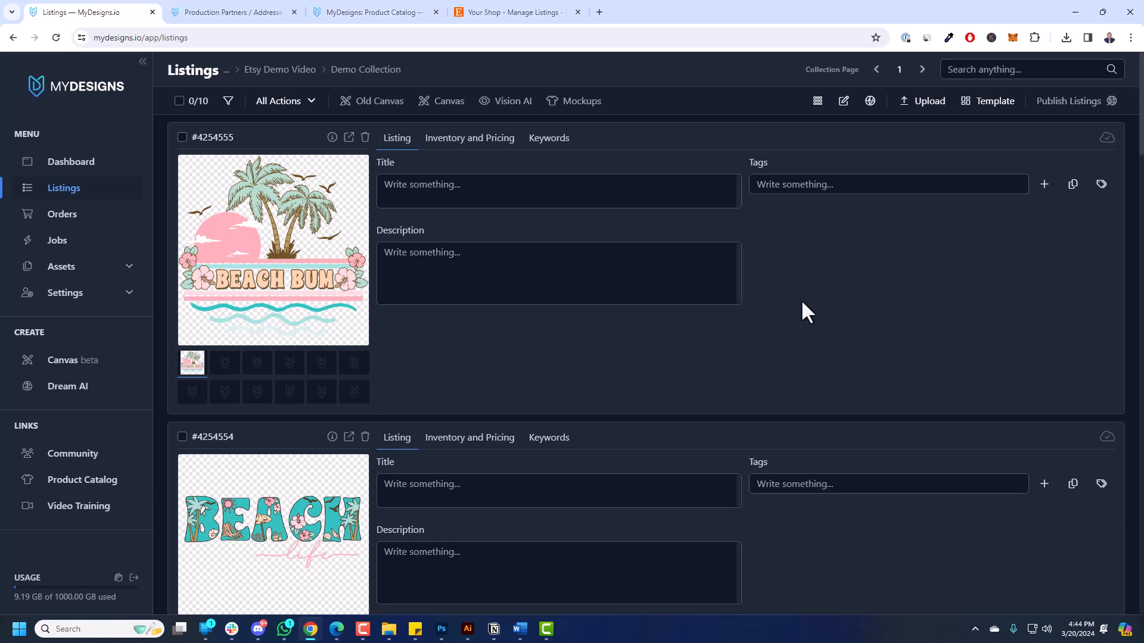
# Select all ten listings from the 0/10 selector and focus the Beach Bum title field.
pyautogui.click(197, 104)
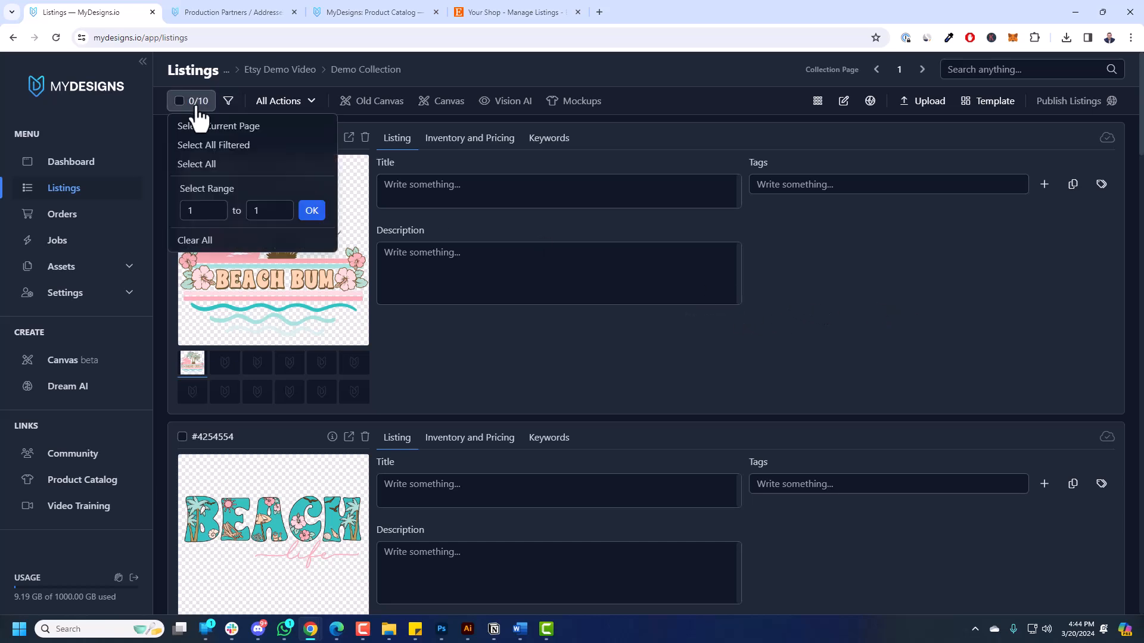
pyautogui.click(199, 165)
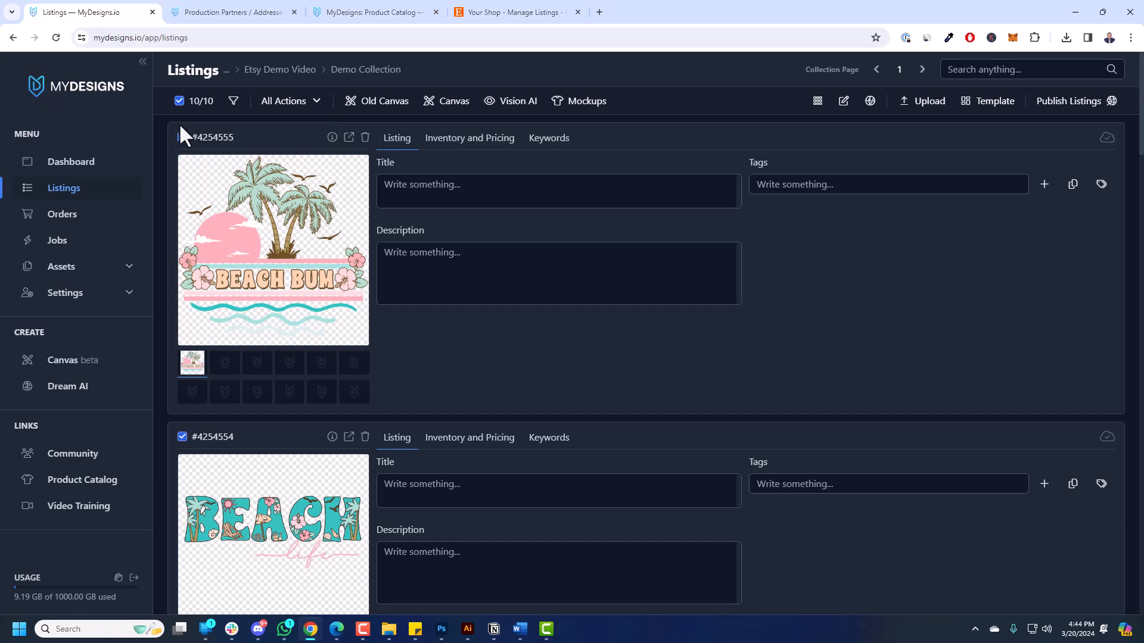
pyautogui.click(497, 194)
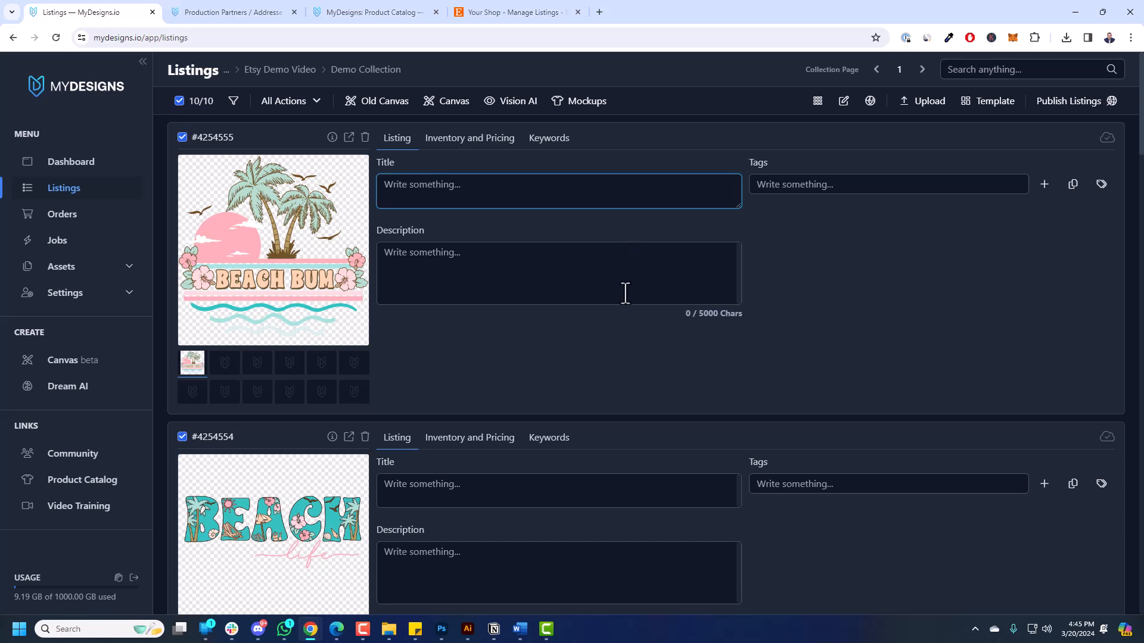
pyautogui.write('Beach Bum')
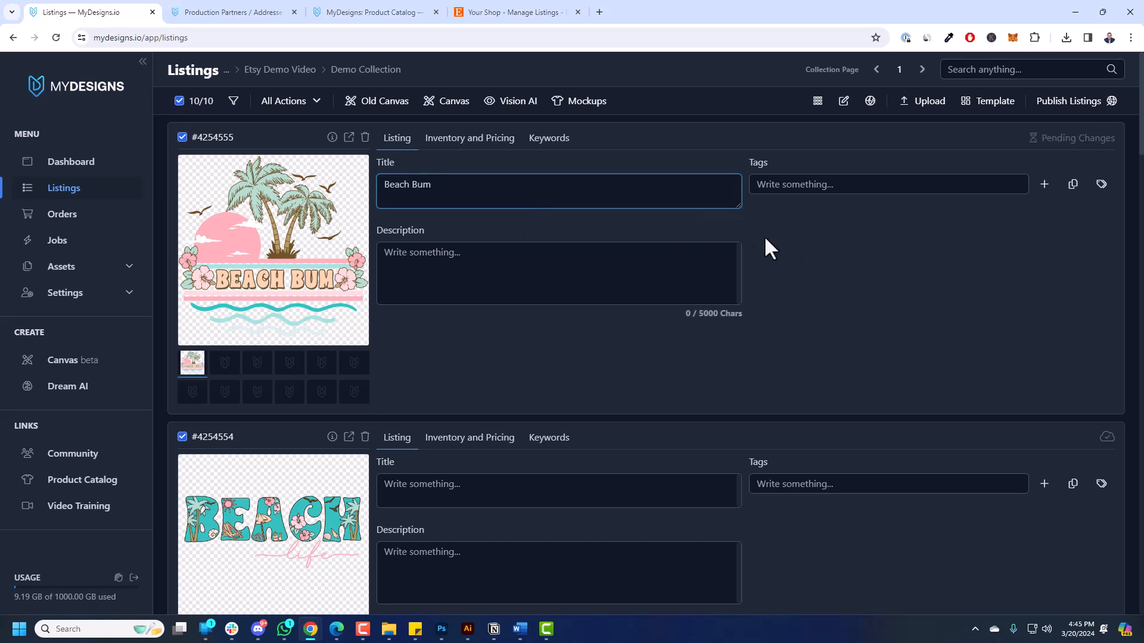
pyautogui.click(856, 186)
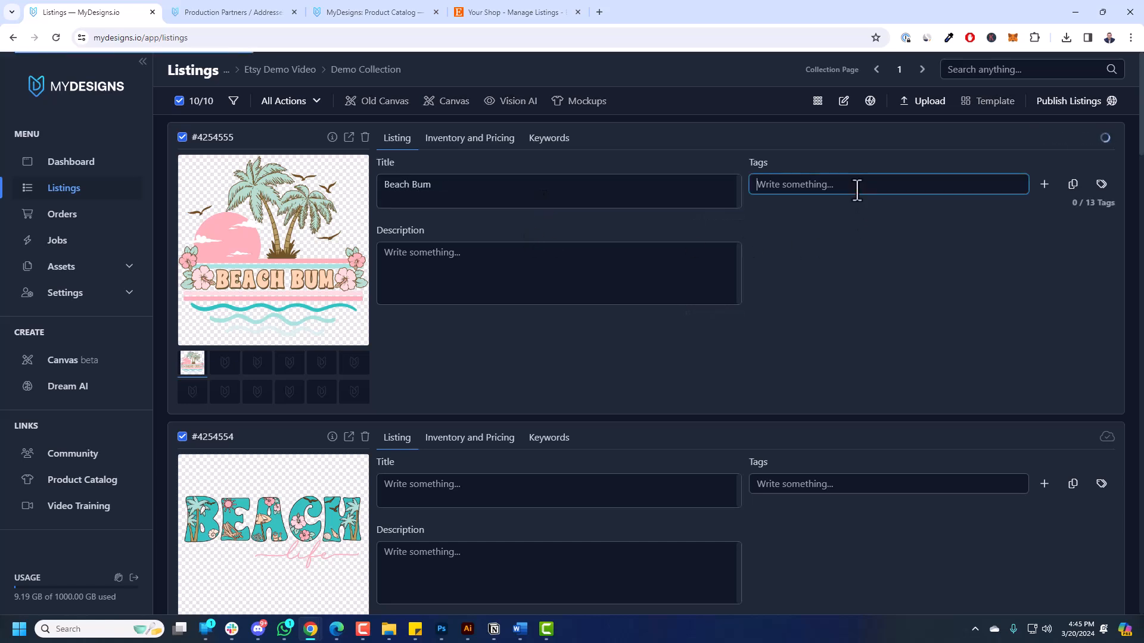
pyautogui.write('bech bum')
pyautogui.press('BackSpace')
pyautogui.press('BackSpace')
pyautogui.press('BackSpace')
pyautogui.press('BackSpace')
pyautogui.press('BackSpace')
pyautogui.press('BackSpace')
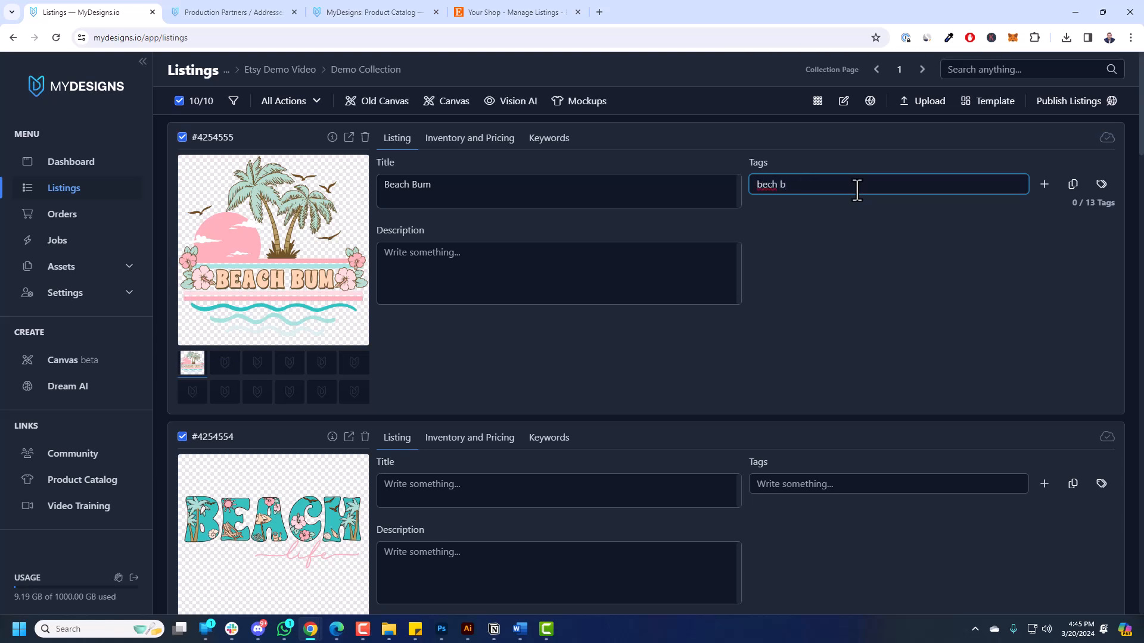
pyautogui.write('ach bum')
pyautogui.press('Return')
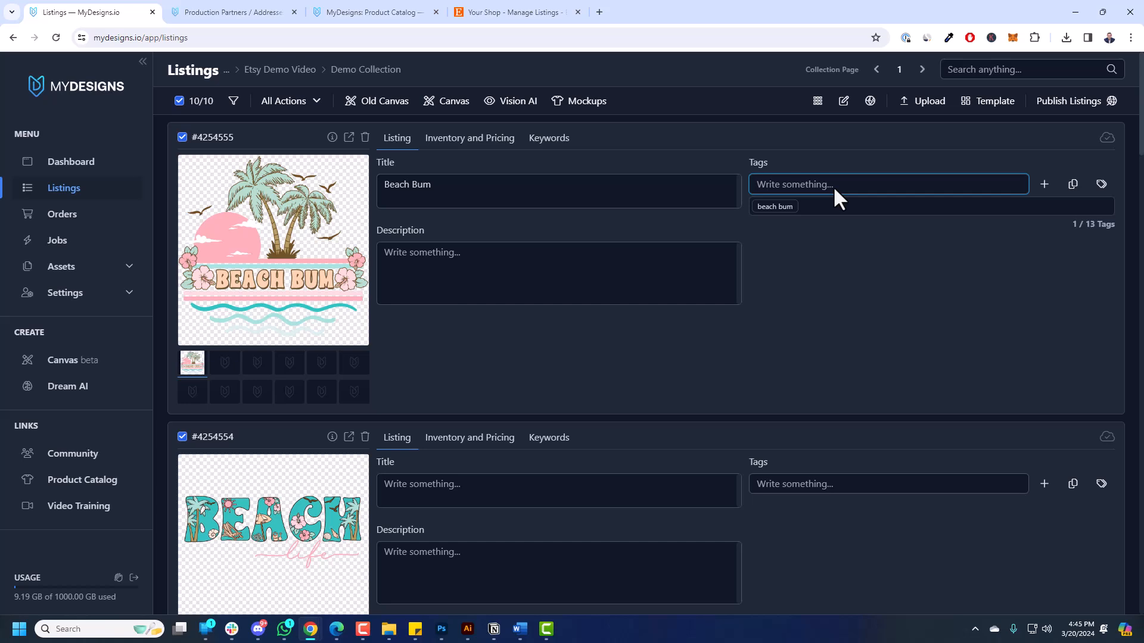
pyautogui.write('test')
pyautogui.press('Return')
pyautogui.click(534, 282)
pyautogui.write('Add your description.')
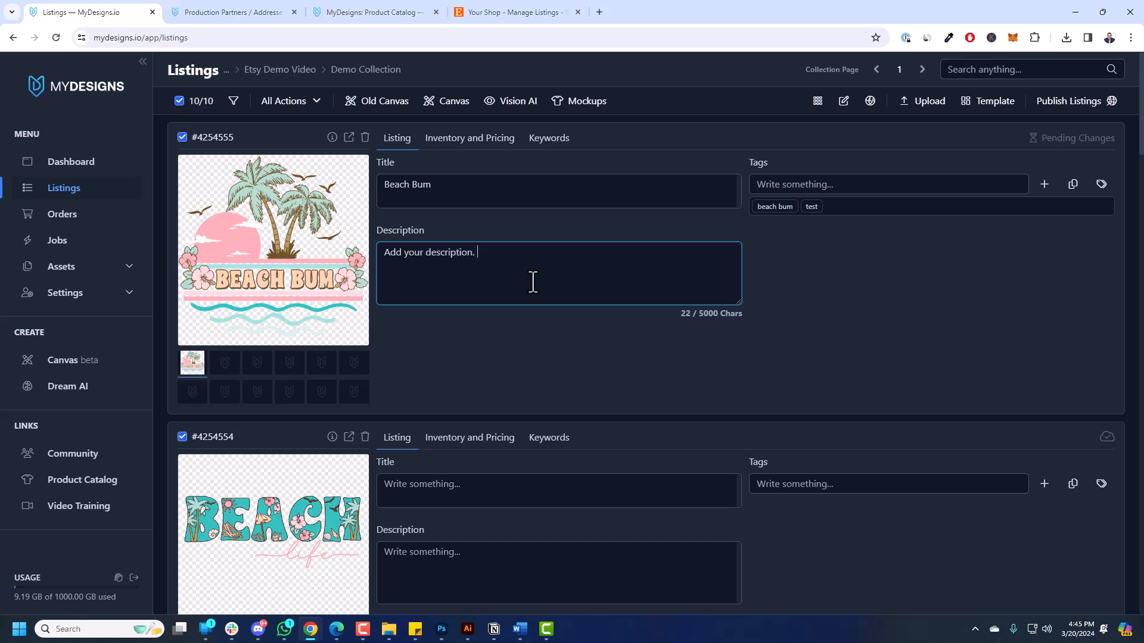
pyautogui.hotkey('ctrl', 'a')
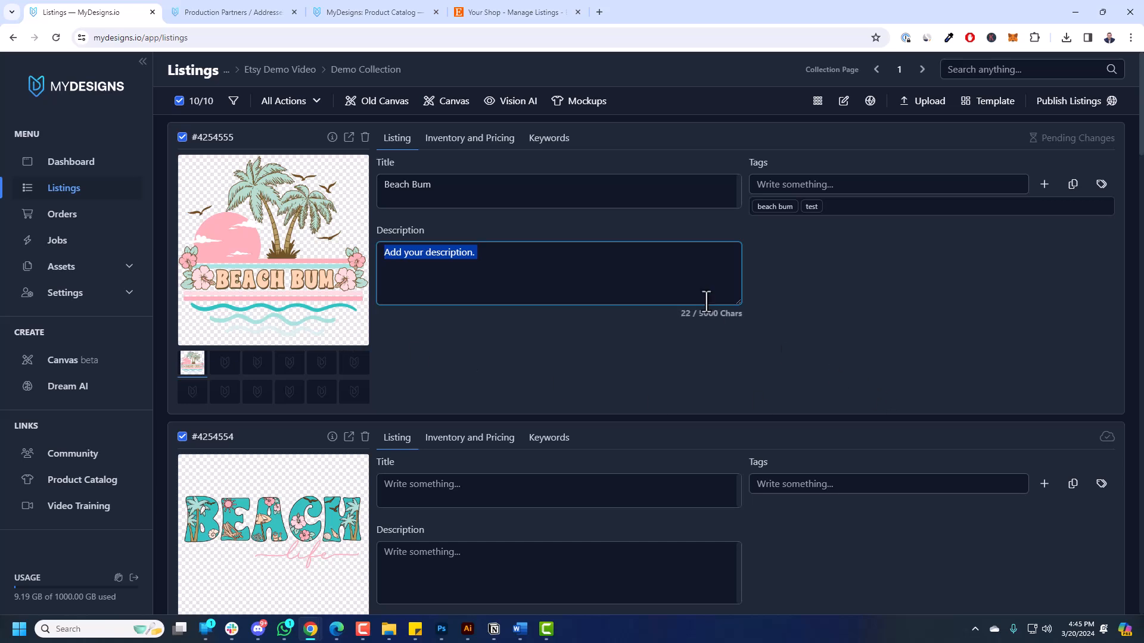
pyautogui.press('BackSpace')
pyautogui.click(811, 209)
pyautogui.click(783, 209)
pyautogui.click(397, 191)
pyautogui.hotkey('ctrl', 'a')
pyautogui.press('BackSpace')
pyautogui.click(826, 304)
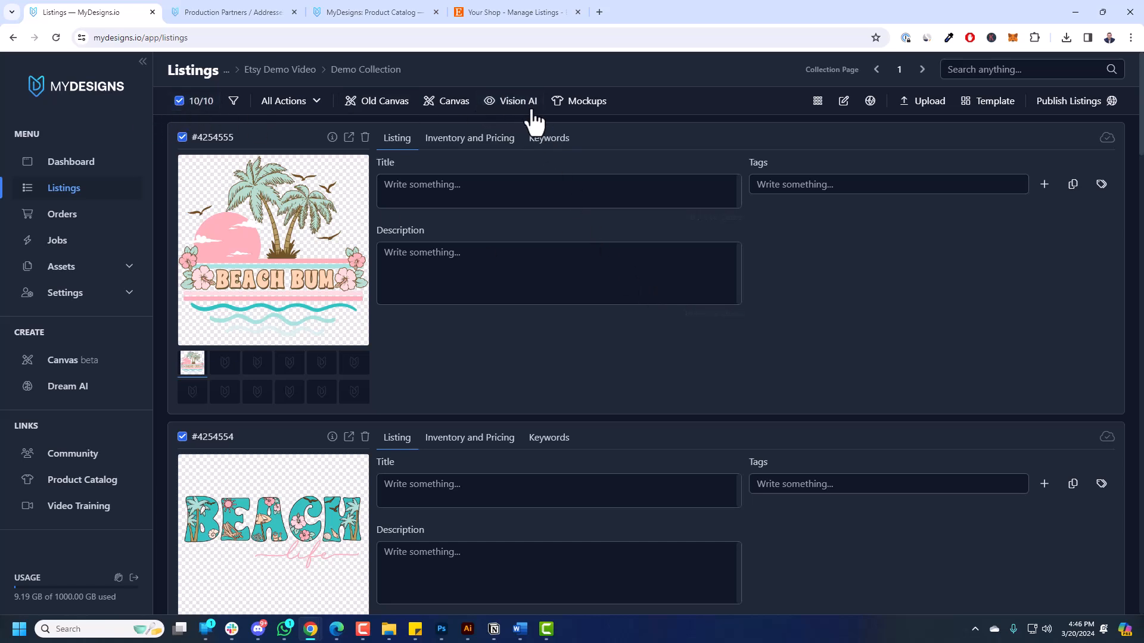
# Try the Vision AI generator with the main design file as input, then close it.
pyautogui.click(516, 103)
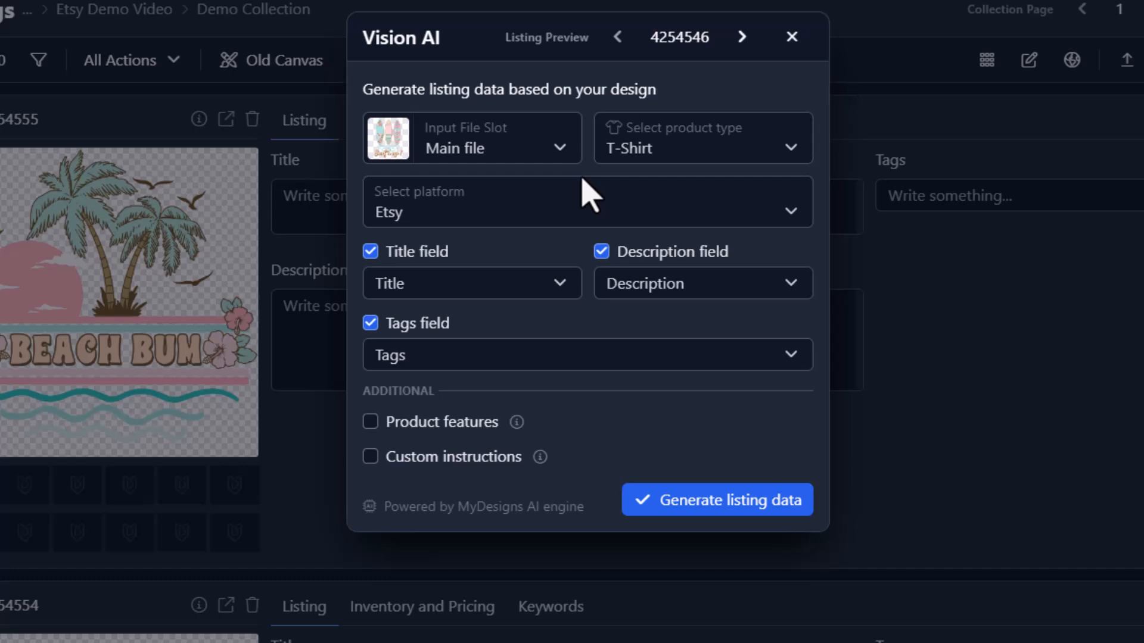
pyautogui.click(441, 157)
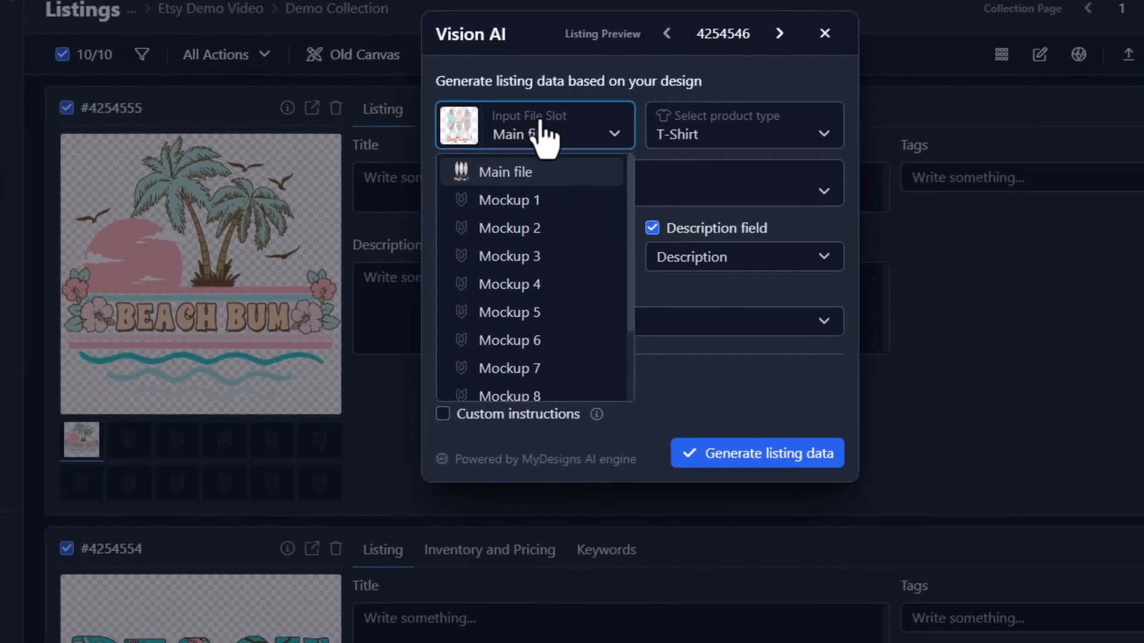
pyautogui.click(489, 172)
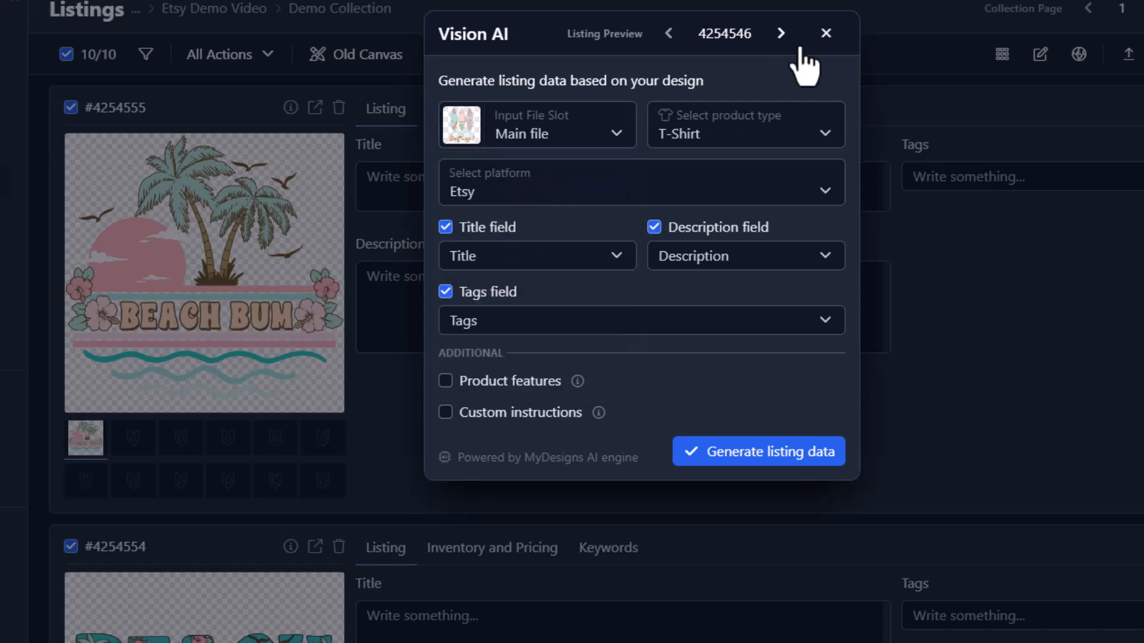
pyautogui.click(826, 35)
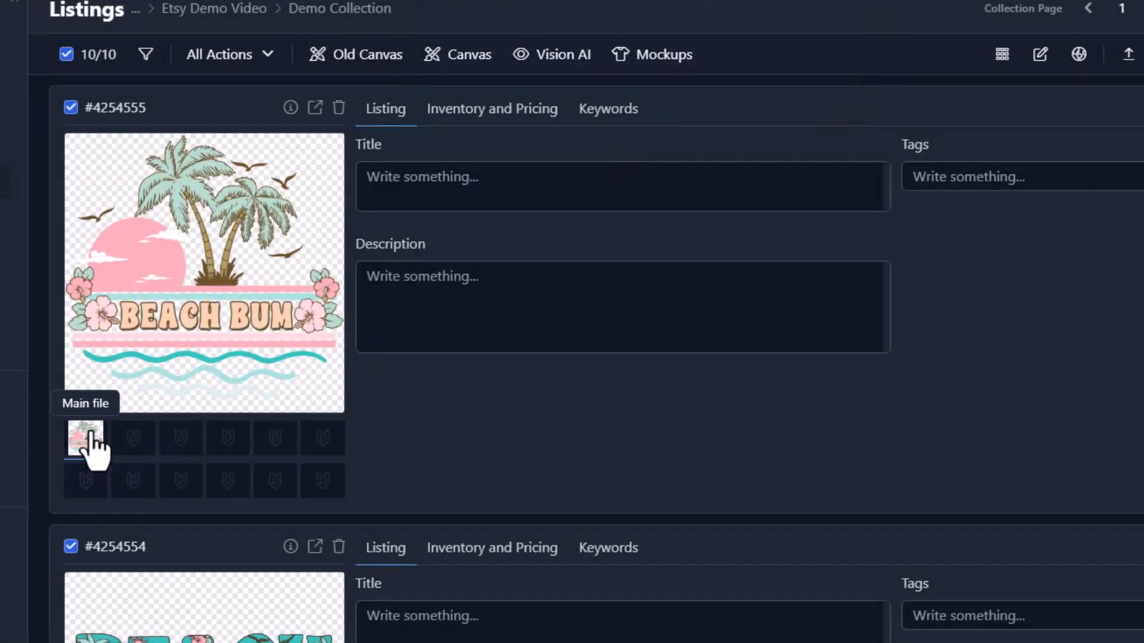
# Review the Beach Bum mockup slots and its inventory, pricing and keywords sections.
pyautogui.click(120, 443)
pyautogui.click(193, 431)
pyautogui.click(84, 438)
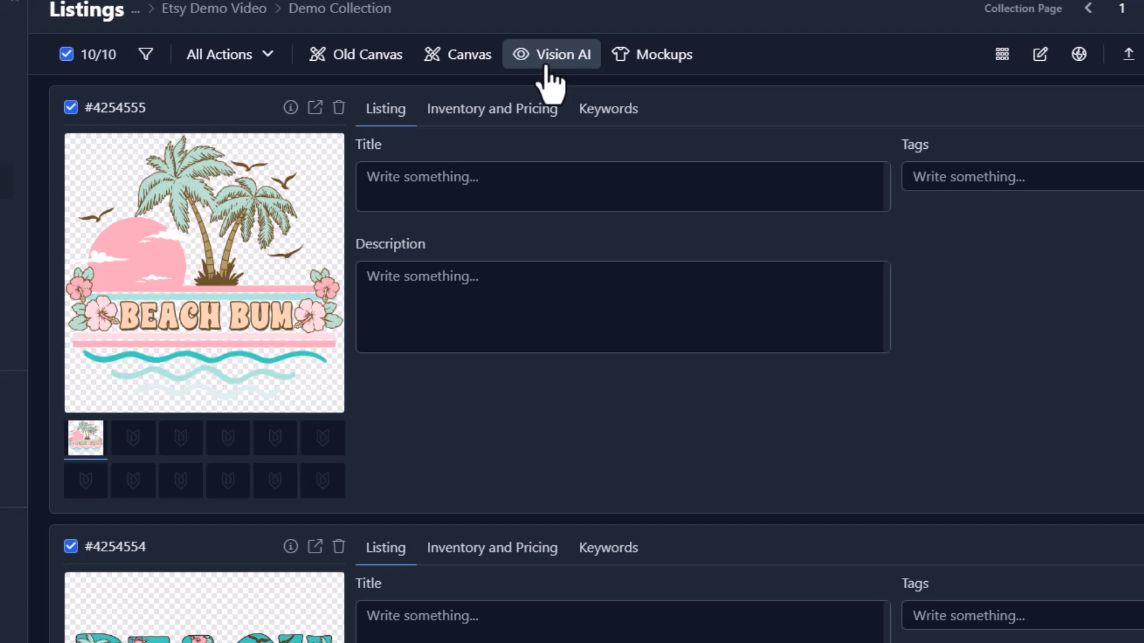
pyautogui.click(521, 122)
pyautogui.click(611, 123)
pyautogui.click(495, 128)
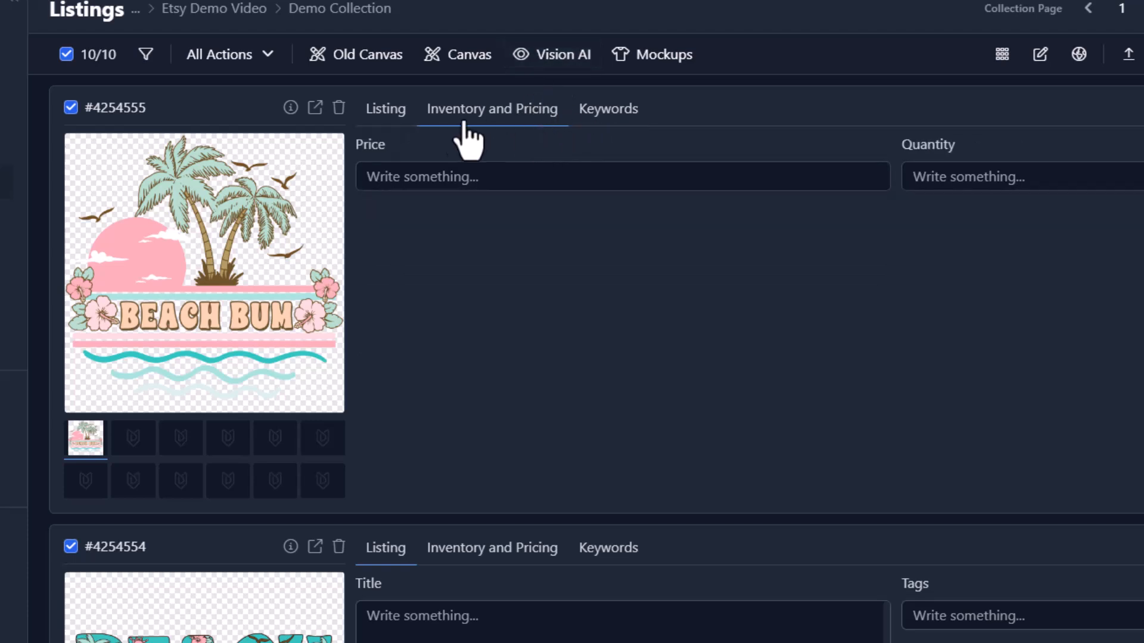
pyautogui.click(386, 113)
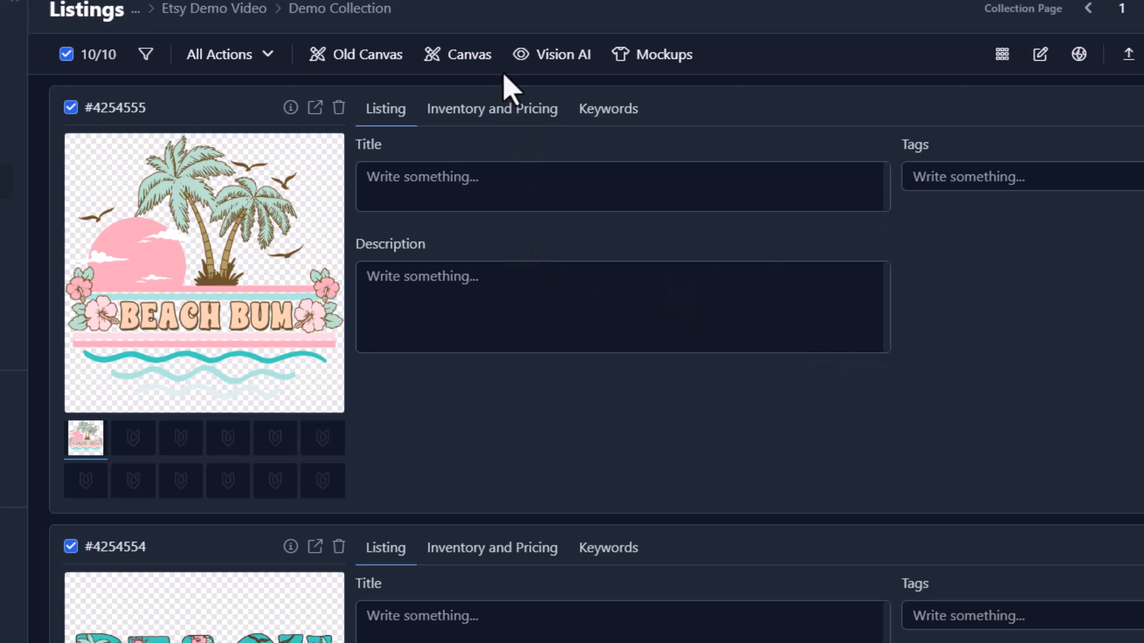
# Reopen Vision AI with the main file as input and T-Shirt as product type.
pyautogui.click(532, 60)
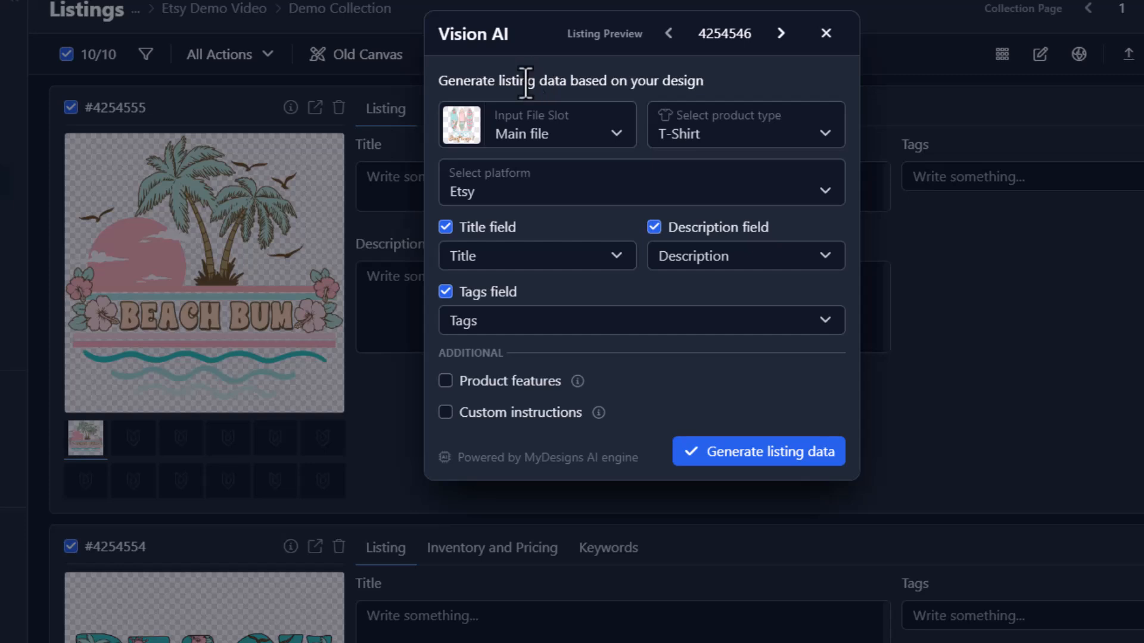
pyautogui.click(541, 143)
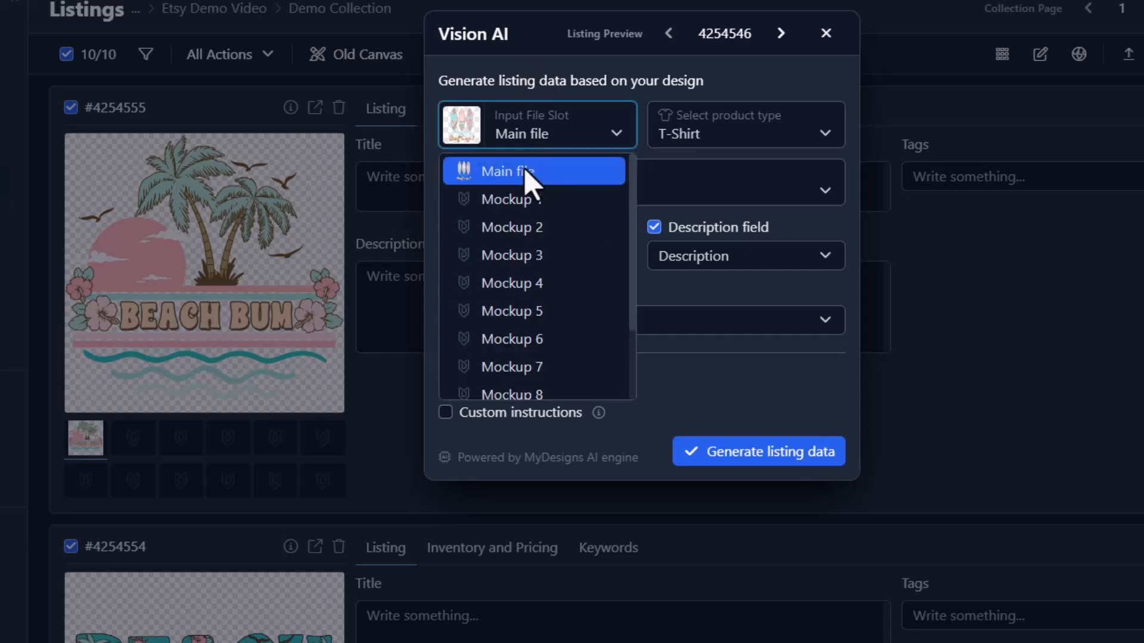
pyautogui.click(524, 169)
pyautogui.click(719, 140)
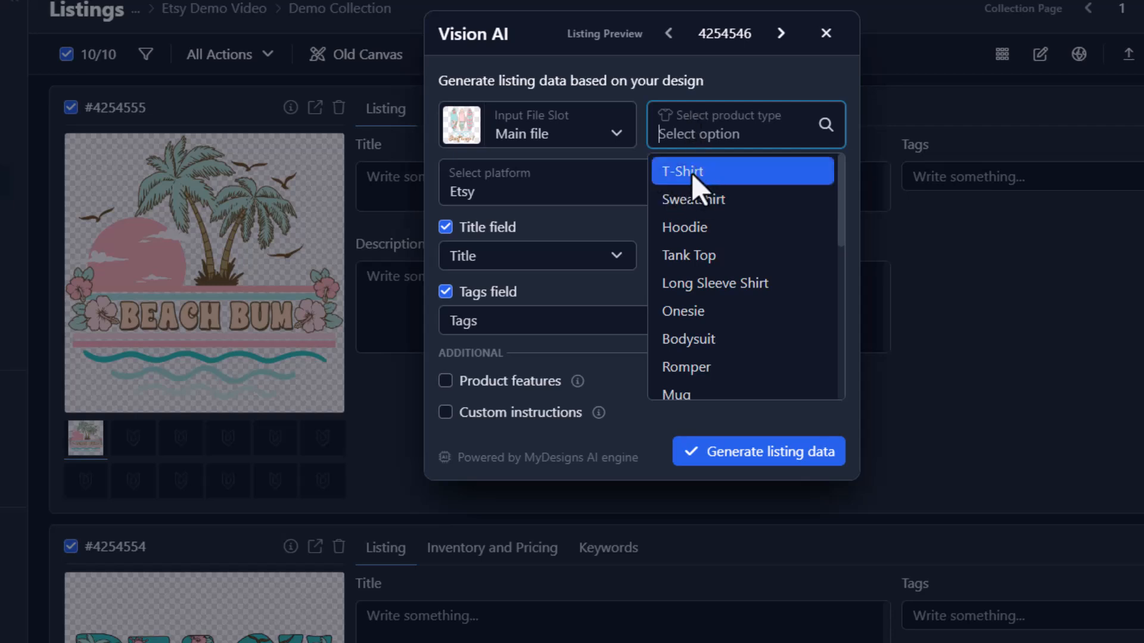
pyautogui.scroll(-3, 727, 194)
pyautogui.scroll(-2, 727, 194)
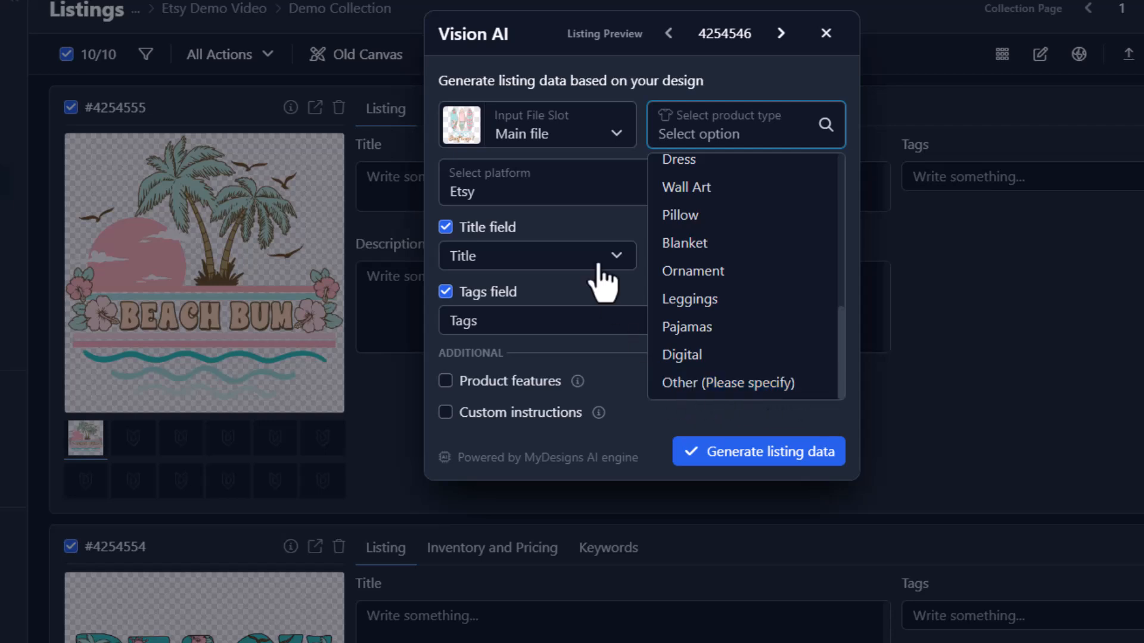
pyautogui.click(585, 147)
# Keep Etsy as the target platform with description generation enabled.
pyautogui.click(730, 227)
pyautogui.click(703, 230)
pyautogui.click(595, 195)
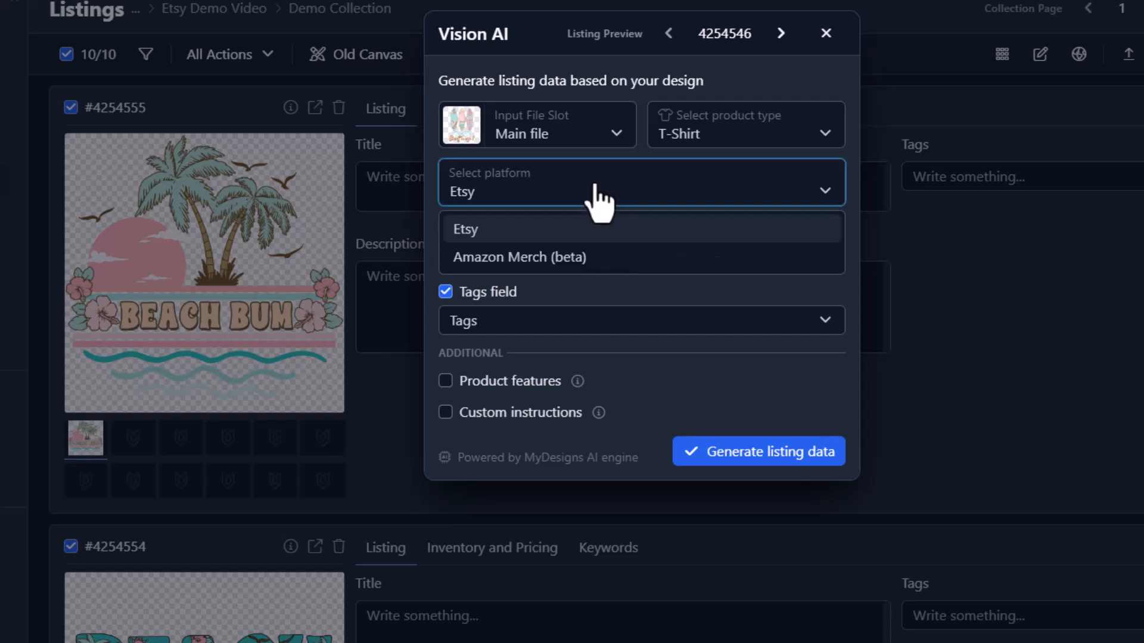
pyautogui.click(494, 231)
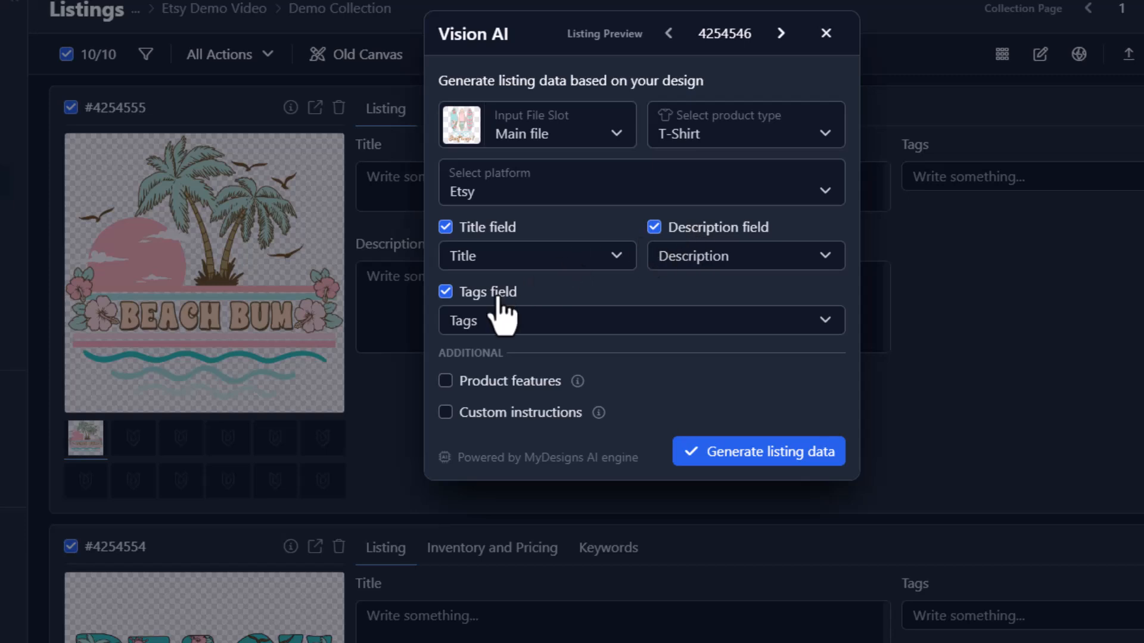
pyautogui.click(662, 228)
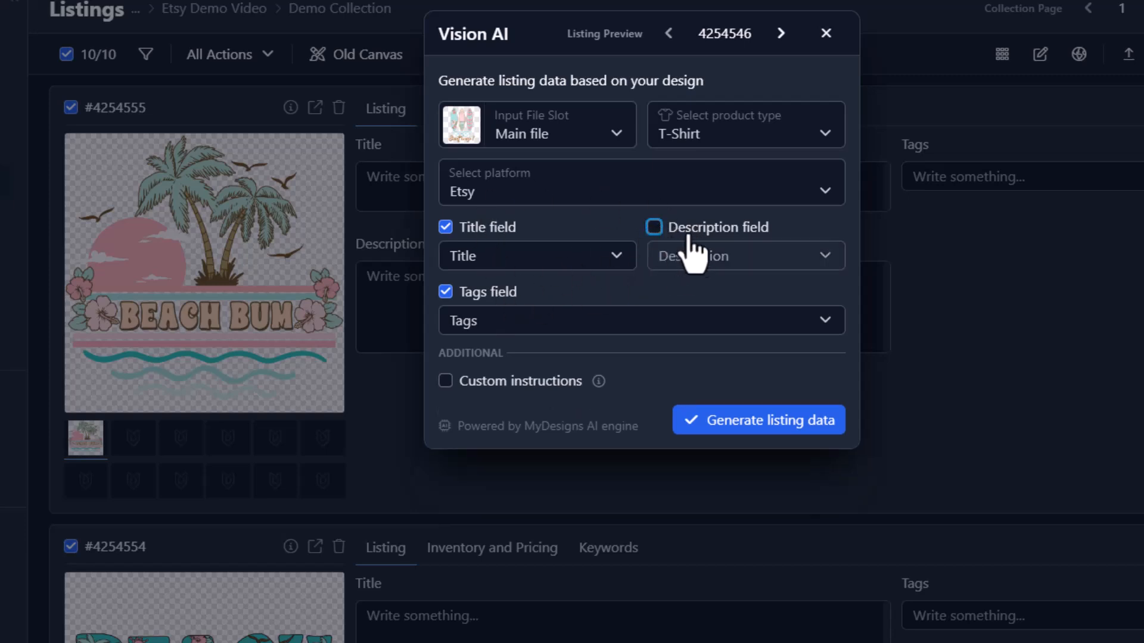
pyautogui.click(655, 229)
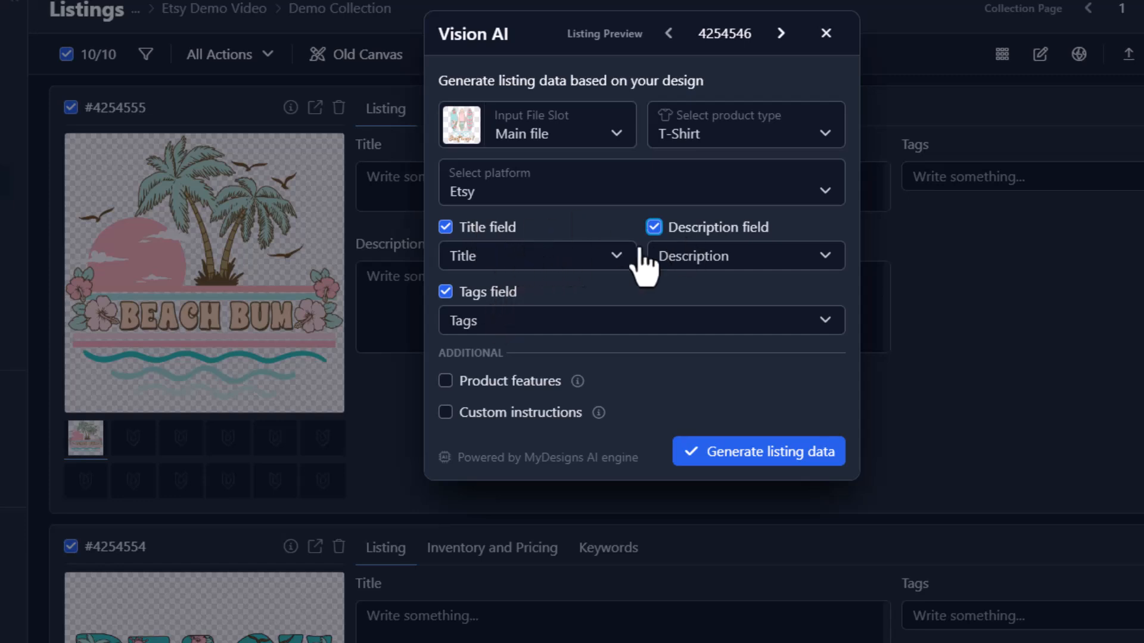
# Map the generated title, description and tags to the Title, Description and Tags fields.
pyautogui.click(553, 264)
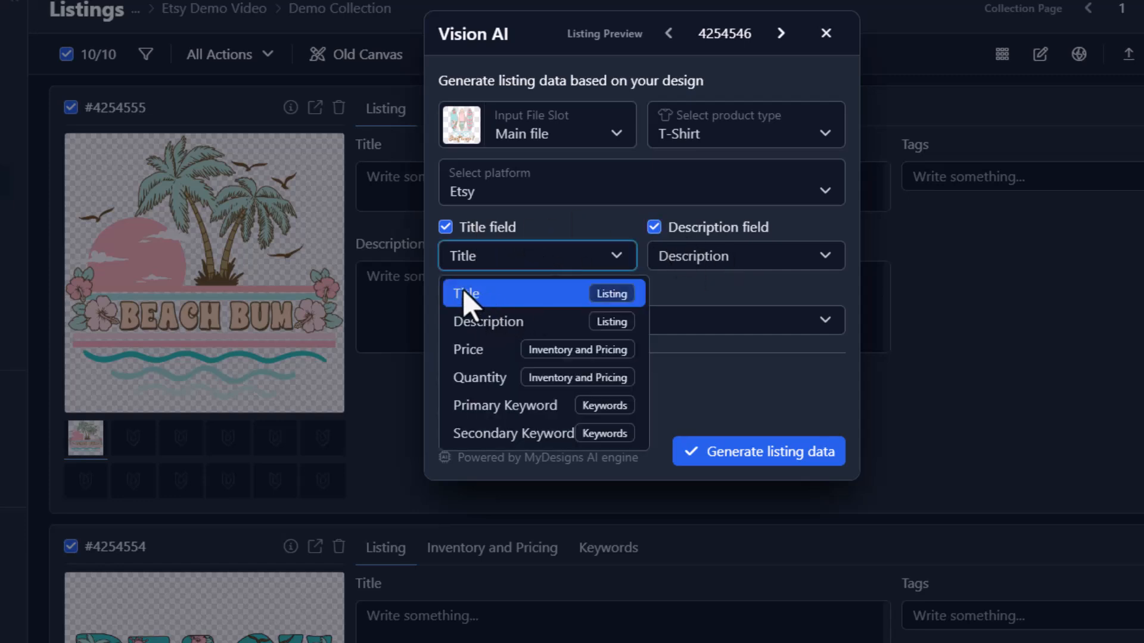
pyautogui.click(507, 295)
pyautogui.click(721, 257)
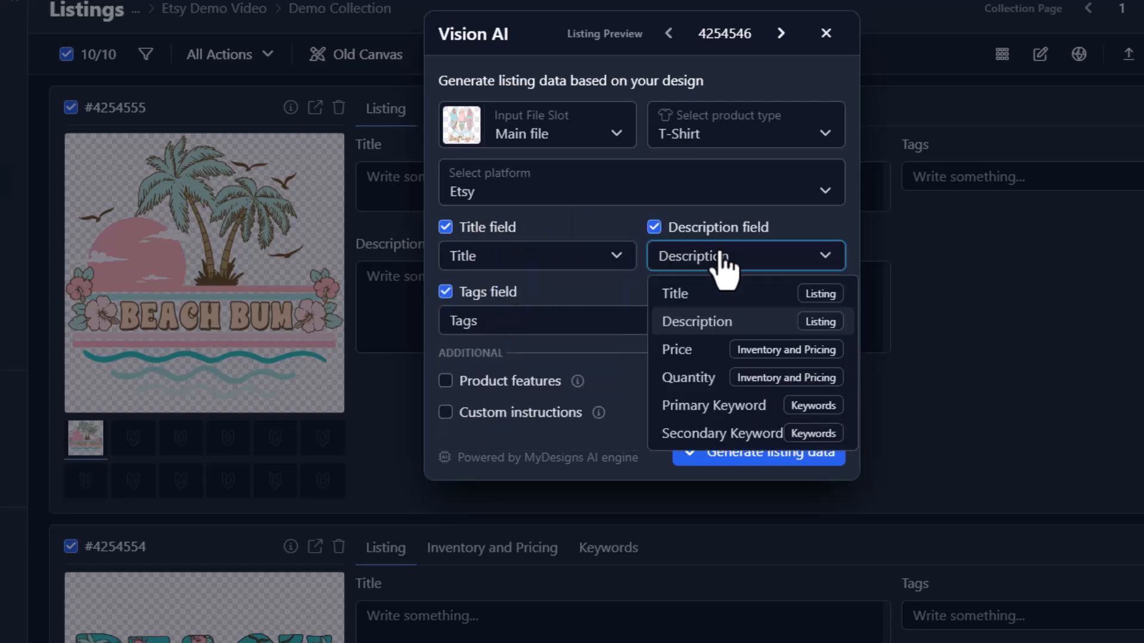
pyautogui.click(687, 324)
pyautogui.click(540, 323)
pyautogui.click(514, 362)
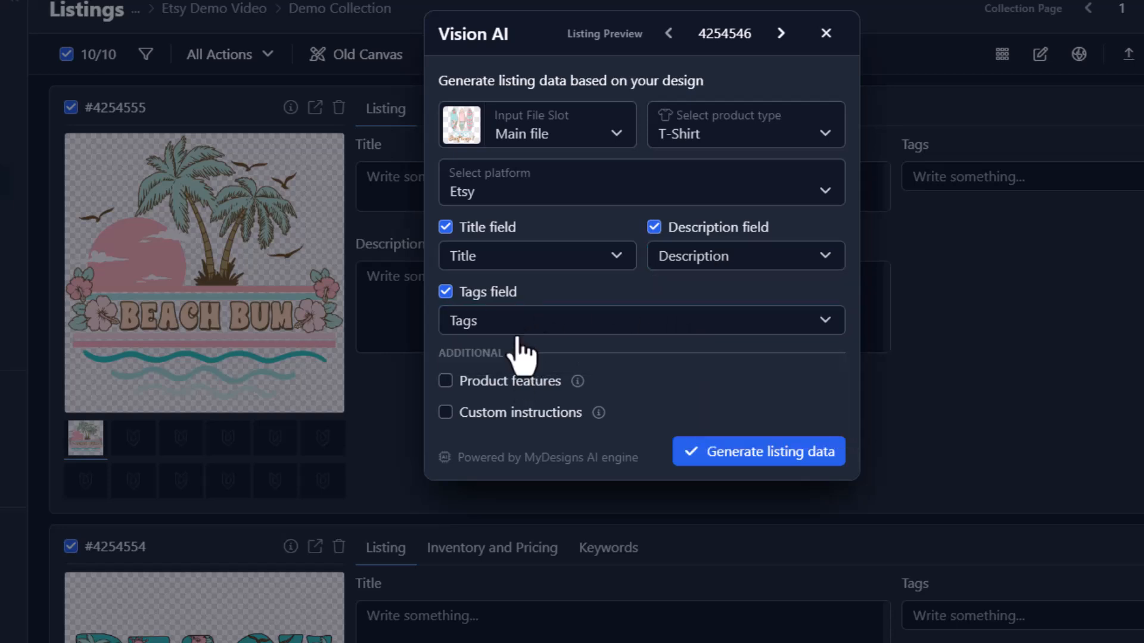
# Enable Product features and set them to Bella 3001 by searching '3001'.
pyautogui.click(445, 382)
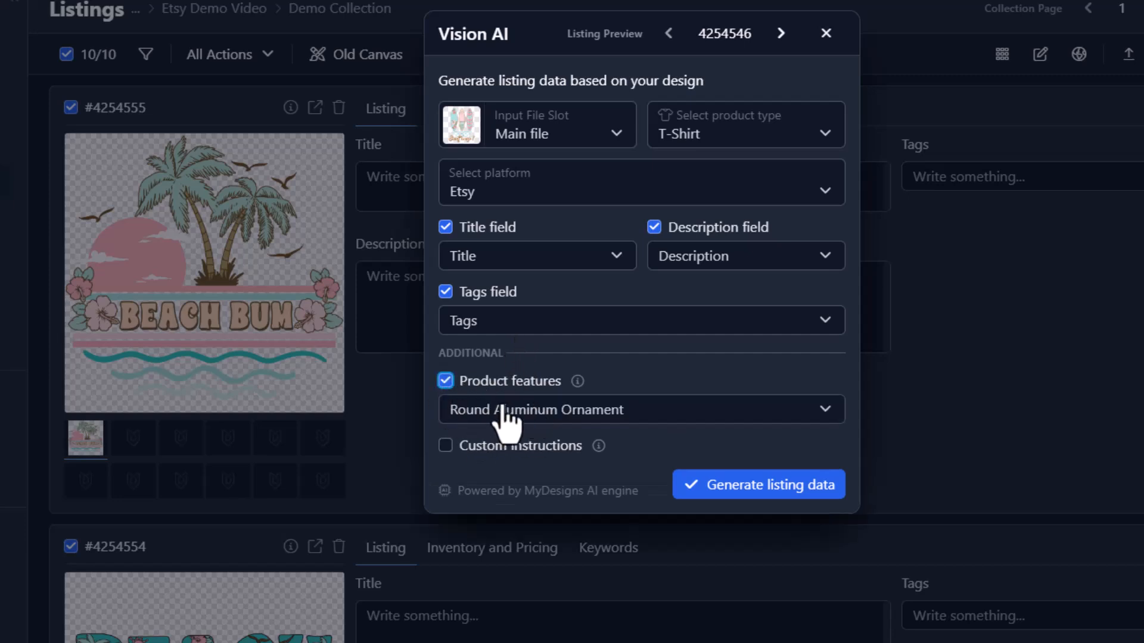
pyautogui.click(567, 417)
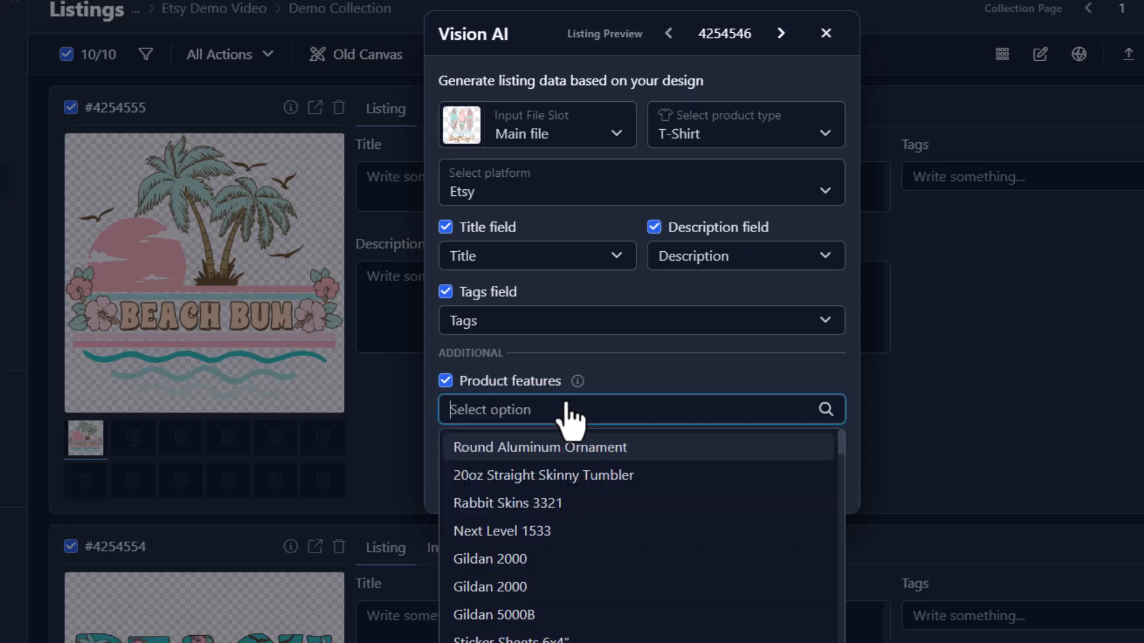
pyautogui.write('3001')
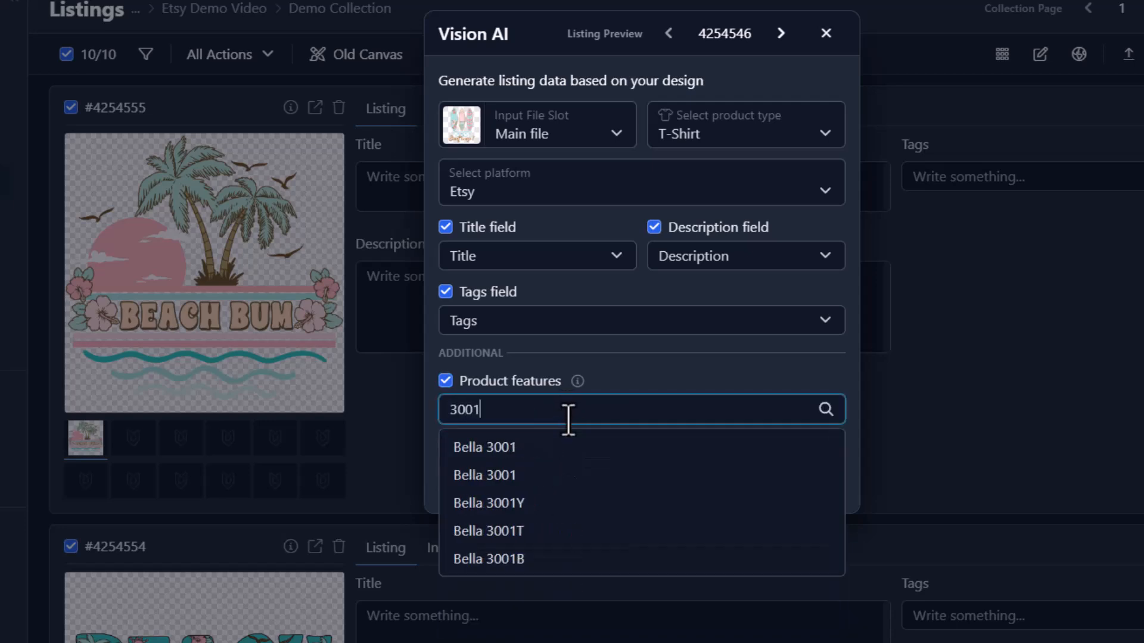
pyautogui.click(516, 449)
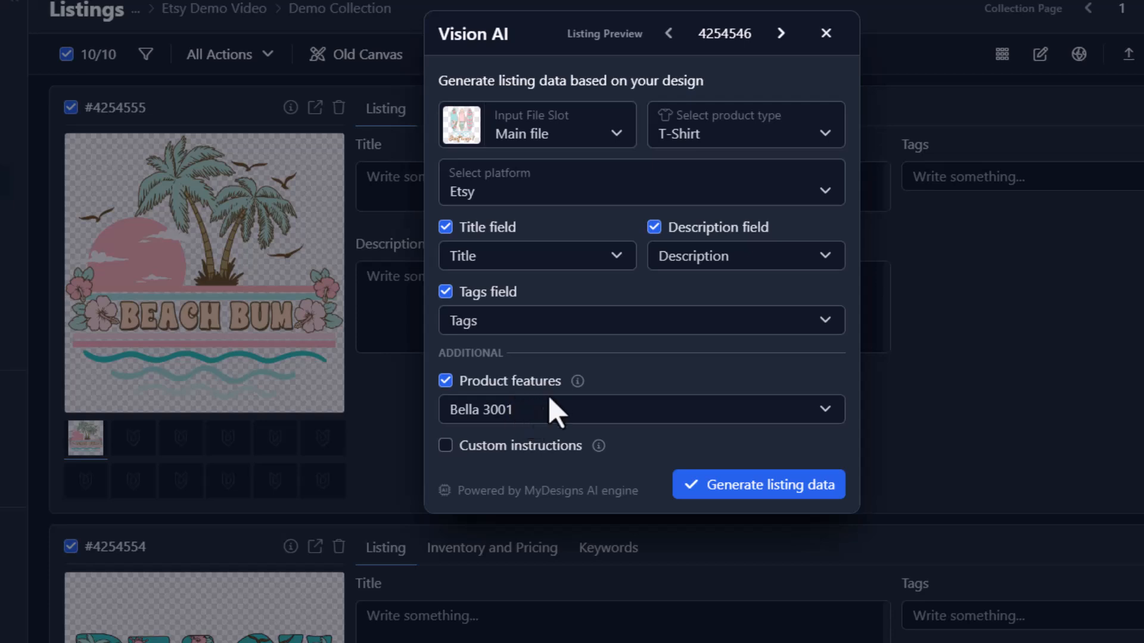
pyautogui.moveTo(594, 448)
pyautogui.click(754, 490)
# Confirm 'Yes, run Vision AI' and wait for all 10 listing jobs to finish.
pyautogui.click(781, 148)
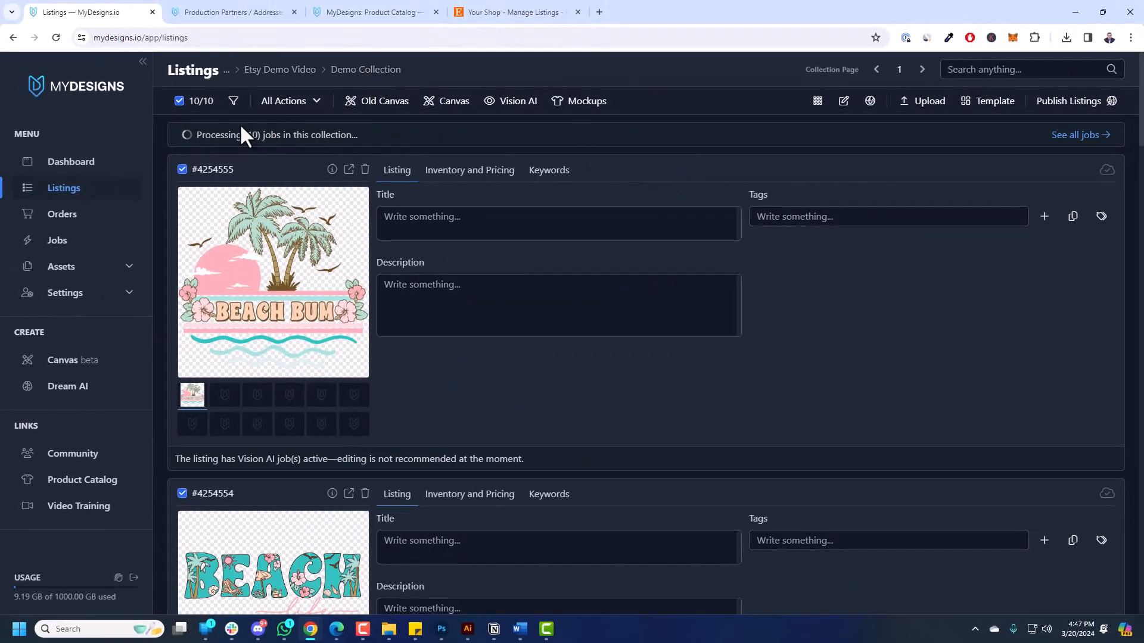
pyautogui.moveTo(197, 134); pyautogui.dragTo(413, 138)
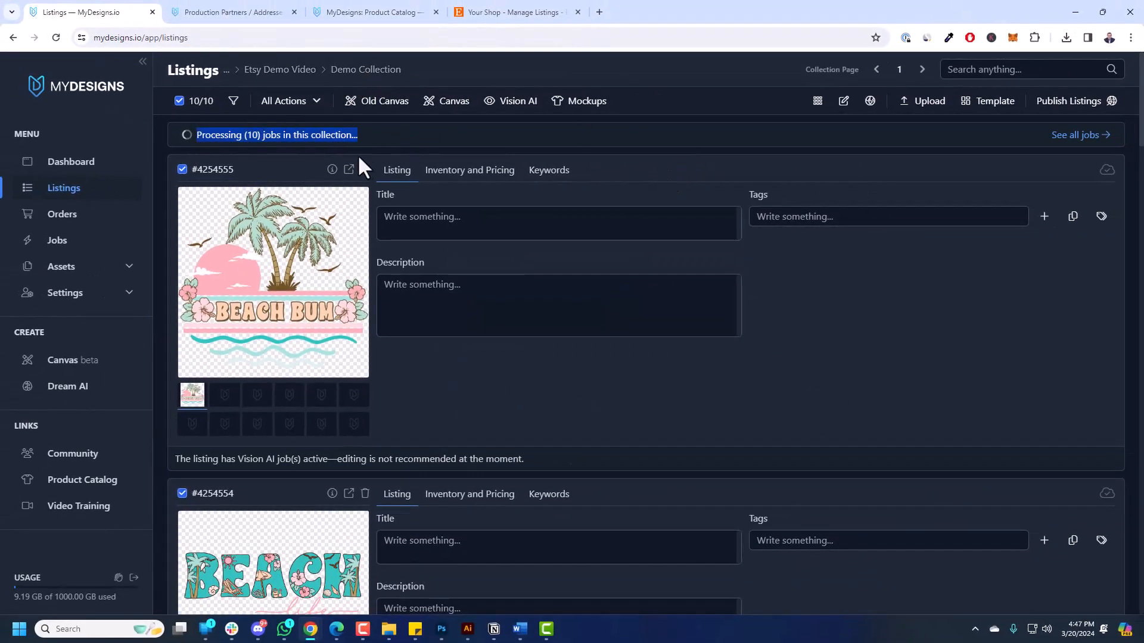
pyautogui.click(283, 161)
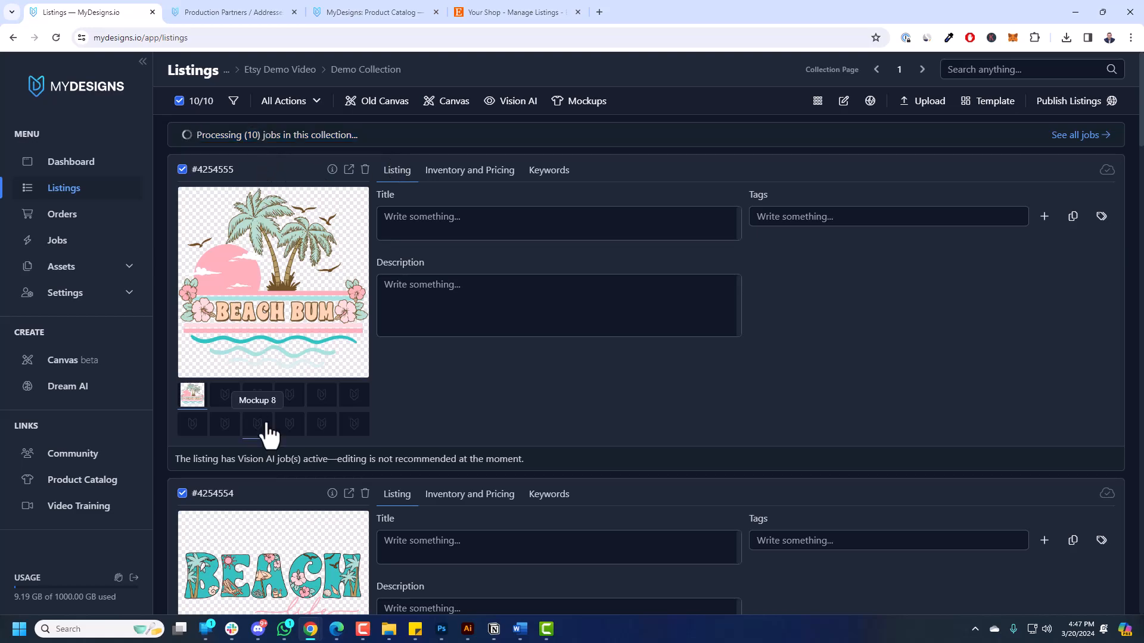
pyautogui.scroll(-15, 285, 335)
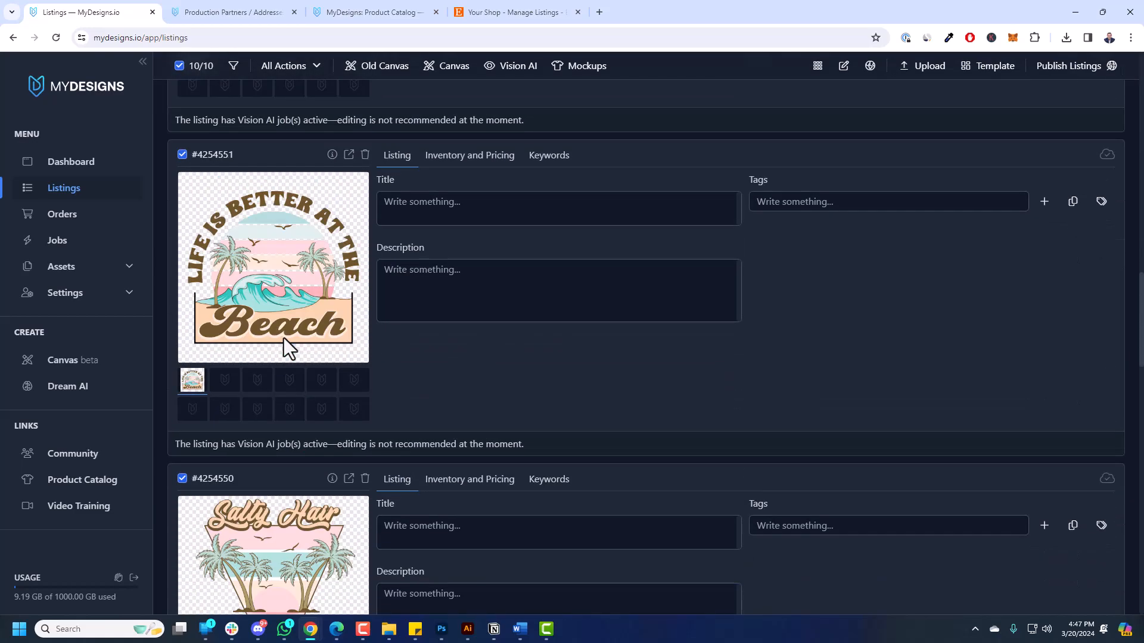
pyautogui.scroll(15, 290, 327)
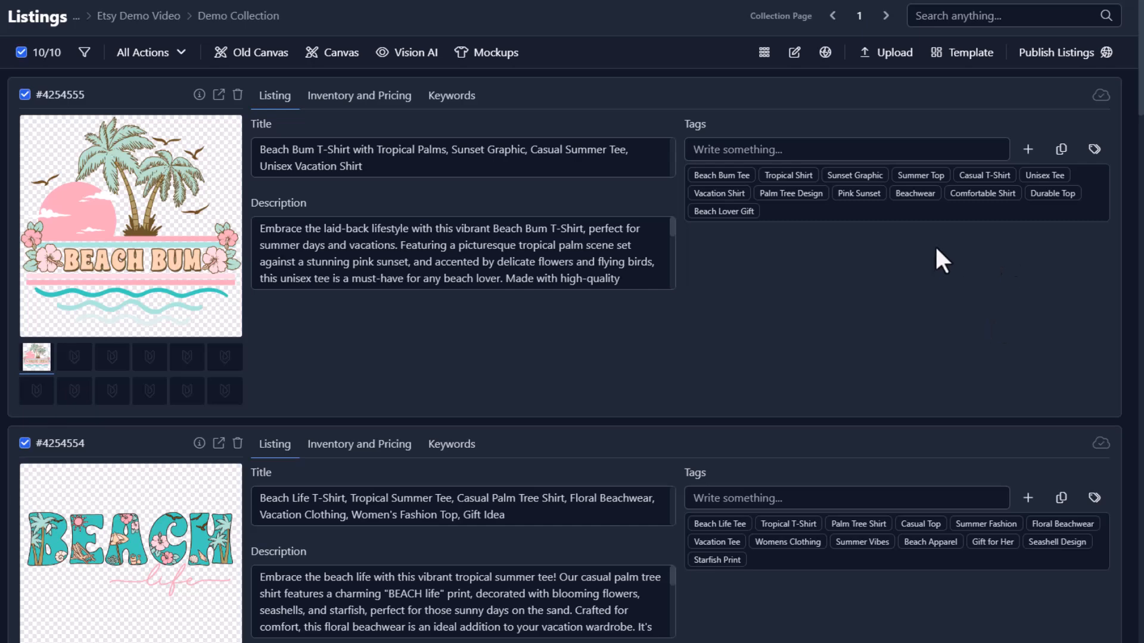
pyautogui.scroll(-15, 936, 250)
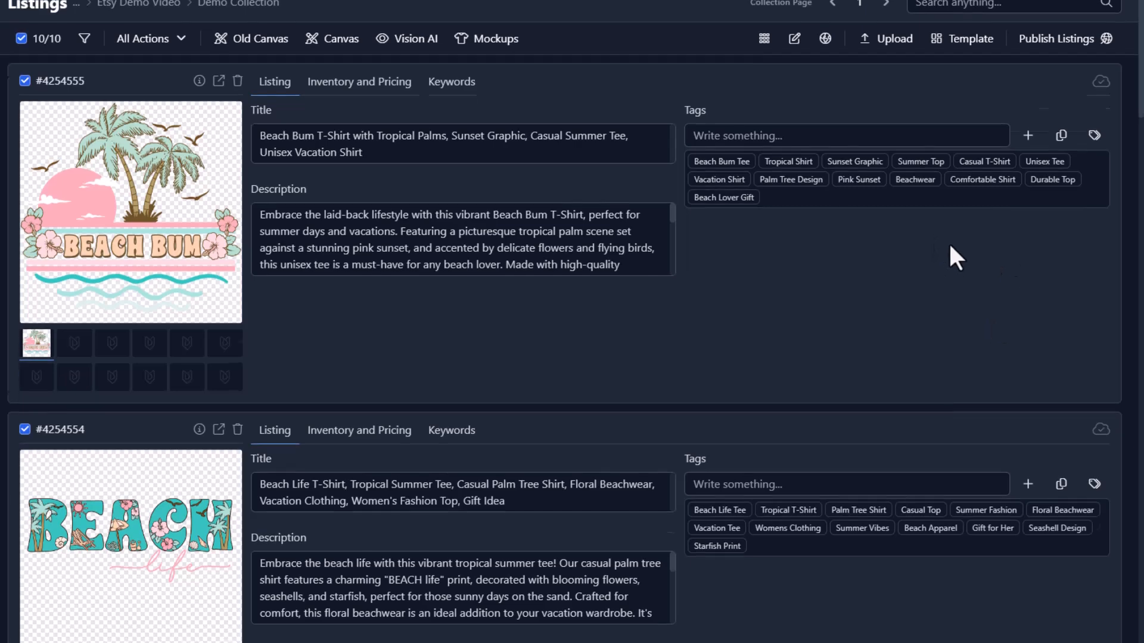
pyautogui.scroll(-20, 890, 296)
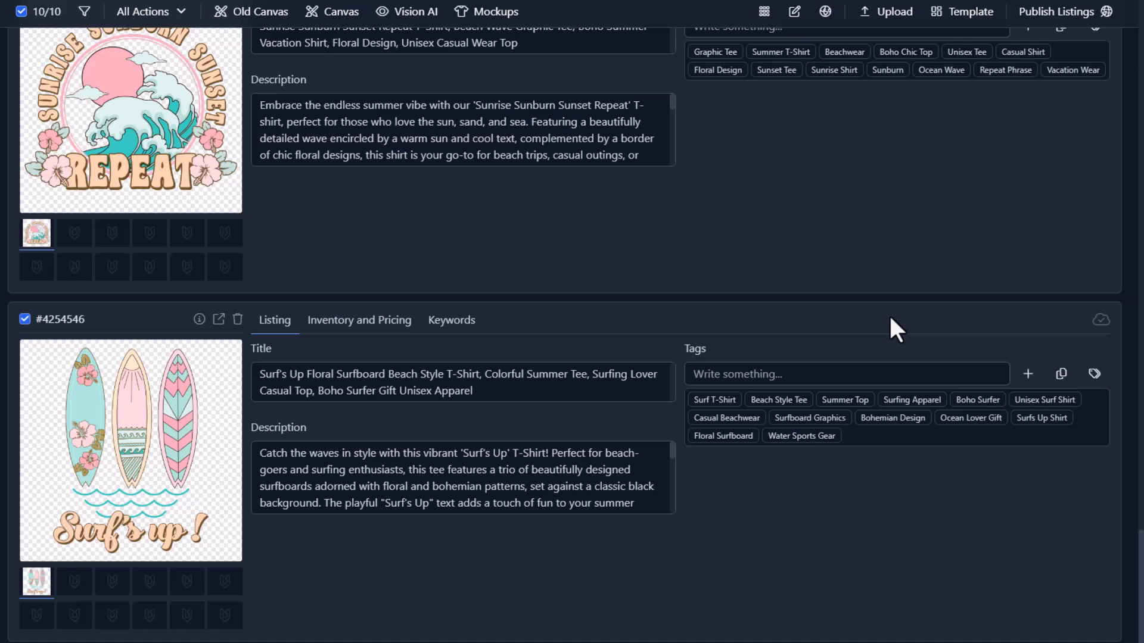
pyautogui.scroll(20, 828, 296)
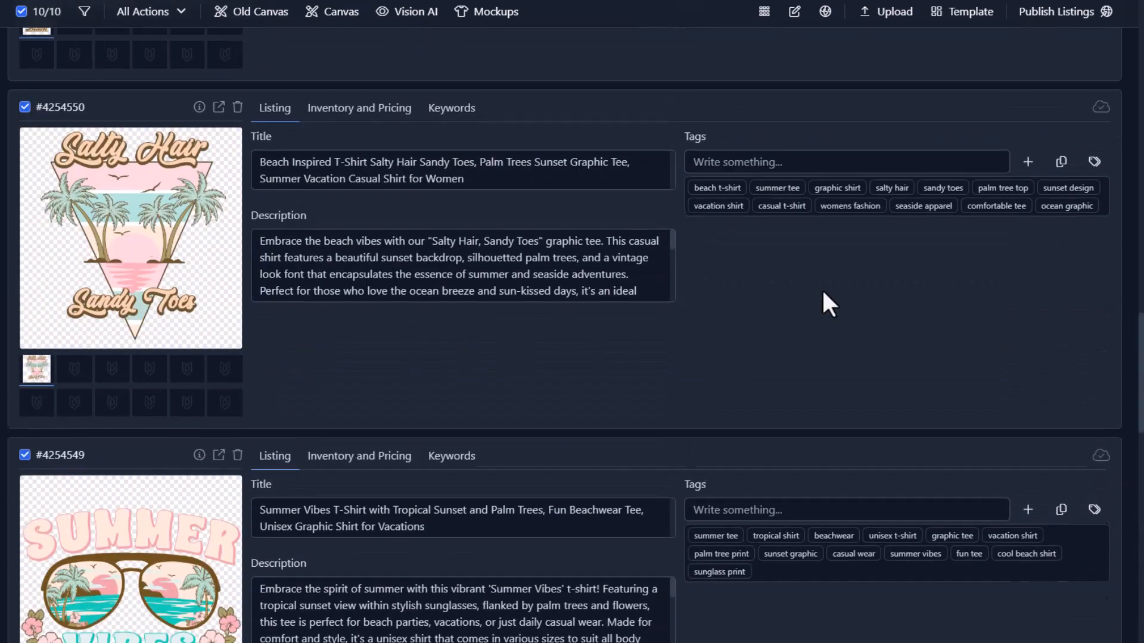
pyautogui.scroll(6, 824, 292)
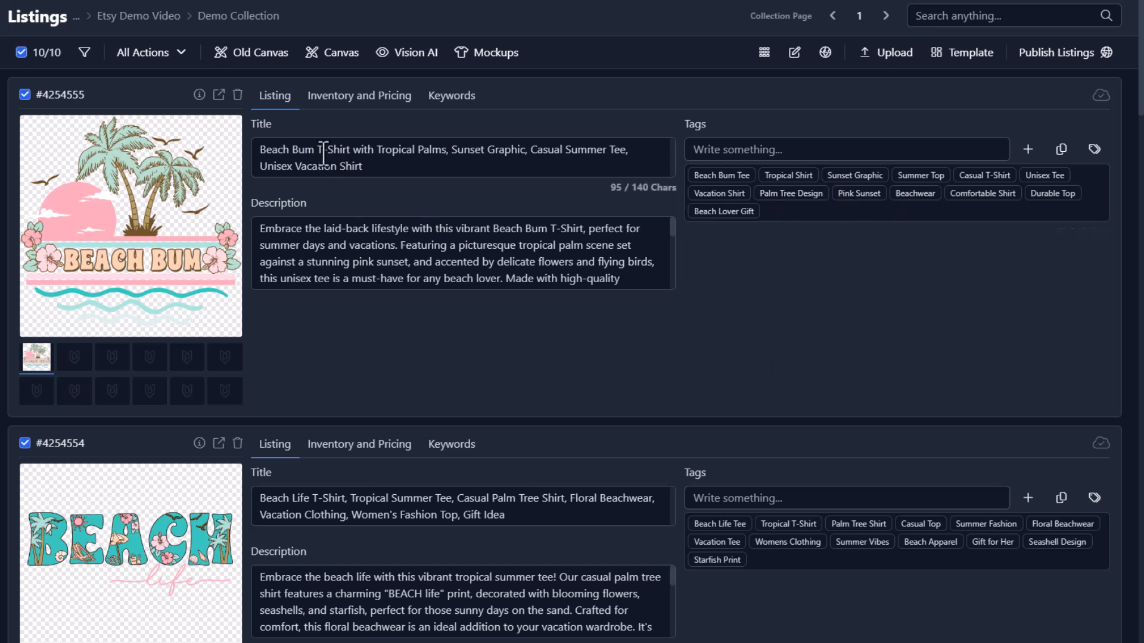
# Review the generated Beach Bum 'Tropical Palms' title by highlighting its text.
pyautogui.moveTo(255, 149); pyautogui.dragTo(435, 178)
pyautogui.click(302, 149)
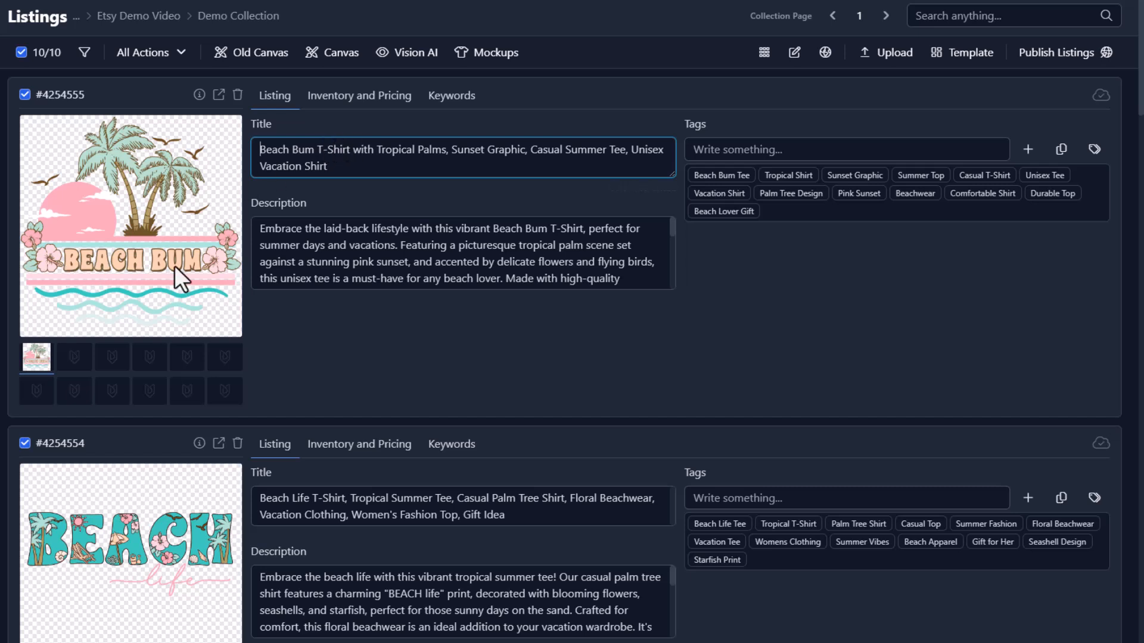
pyautogui.moveTo(392, 149); pyautogui.dragTo(625, 156)
pyautogui.click(429, 149)
pyautogui.click(529, 155)
pyautogui.click(624, 158)
pyautogui.tripleClick(366, 177)
pyautogui.click(435, 188)
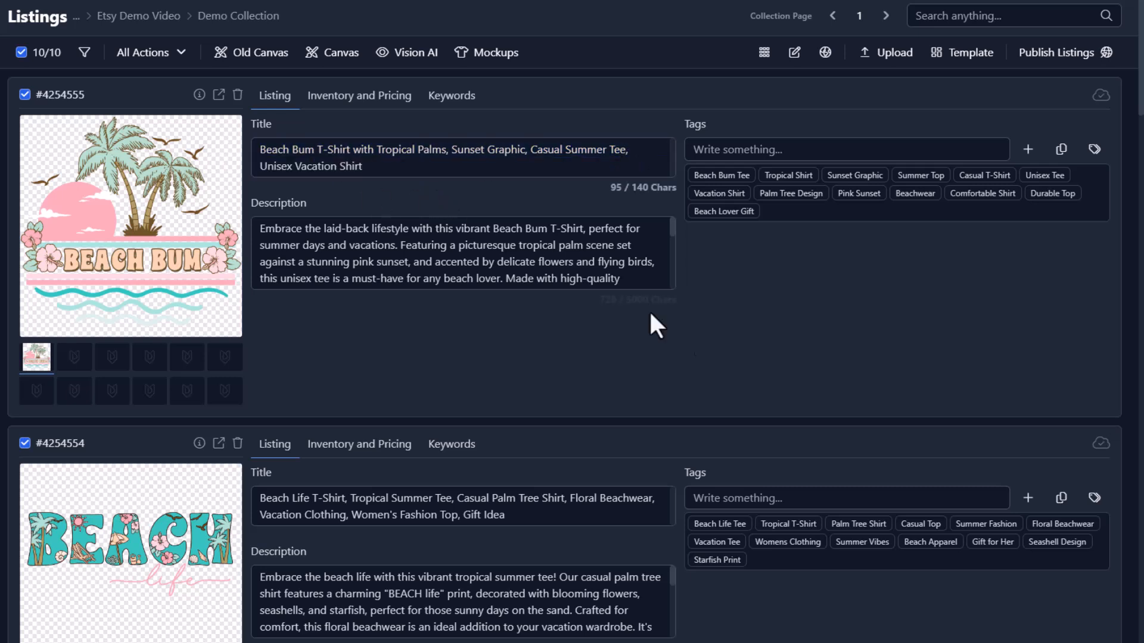
# Check the title length and tag count, then delete the Durable Top tag, leaving 12.
pyautogui.click(424, 149)
pyautogui.click(687, 161)
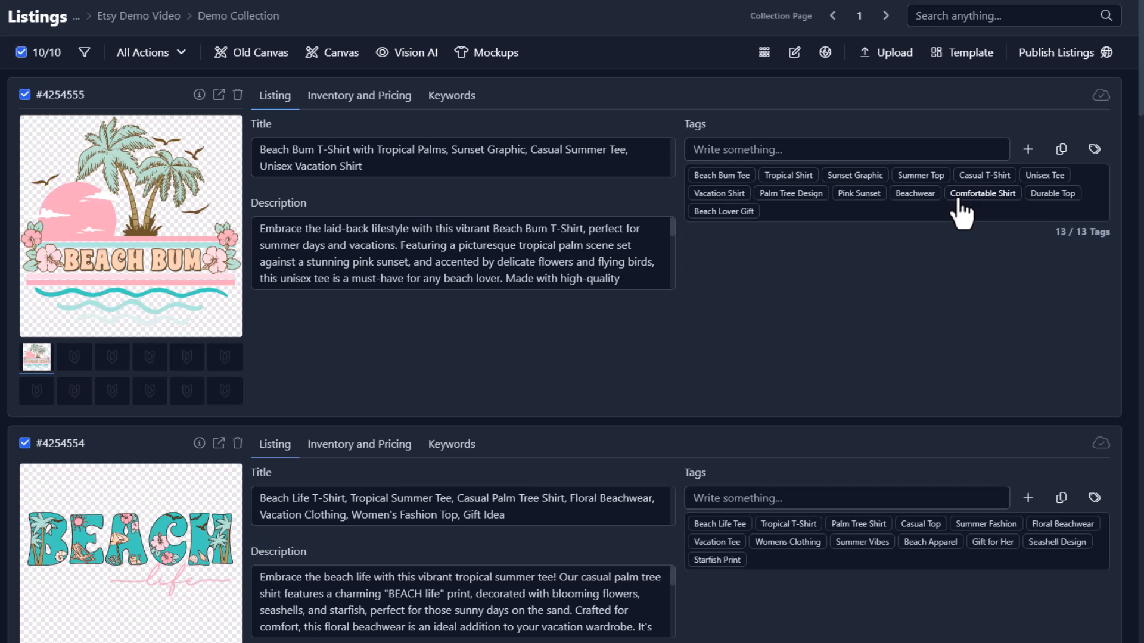
pyautogui.click(1053, 195)
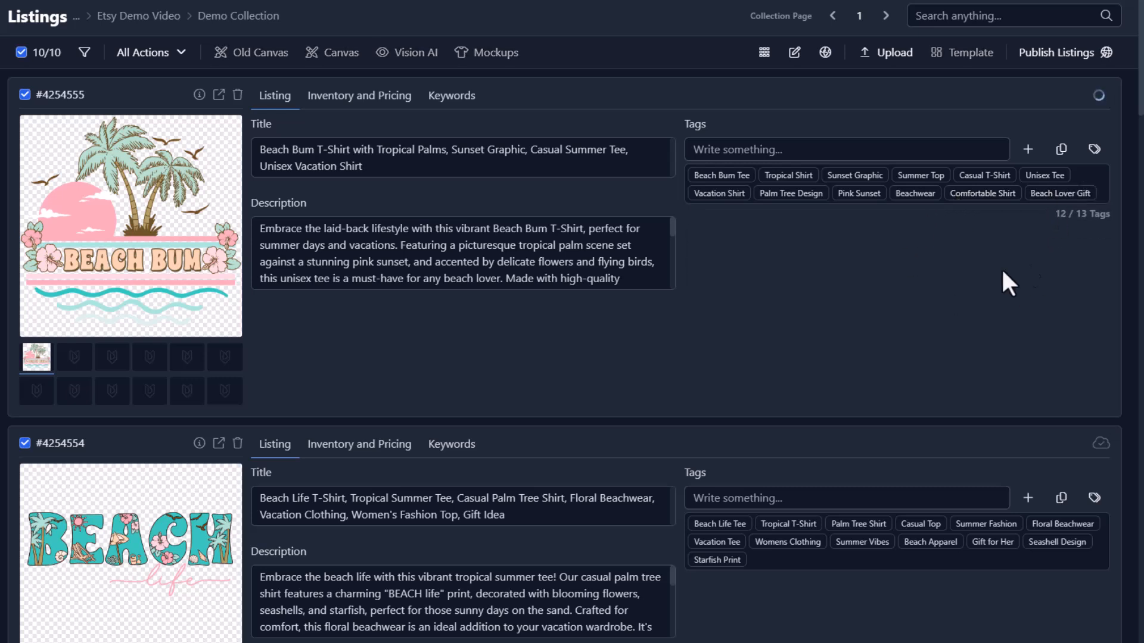
pyautogui.click(840, 149)
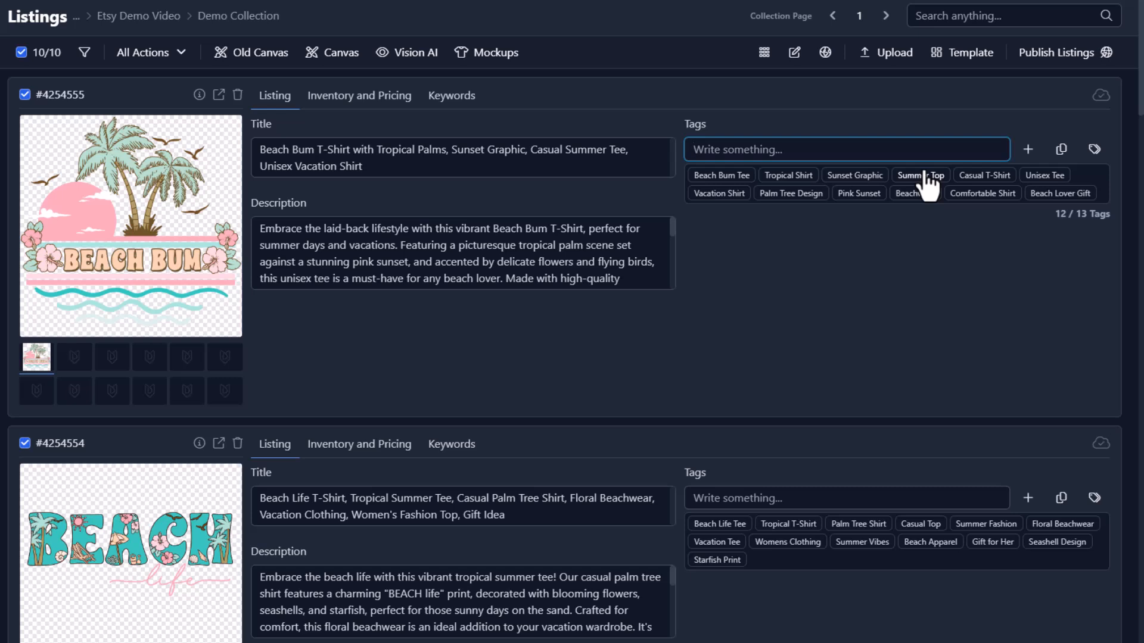
pyautogui.click(907, 276)
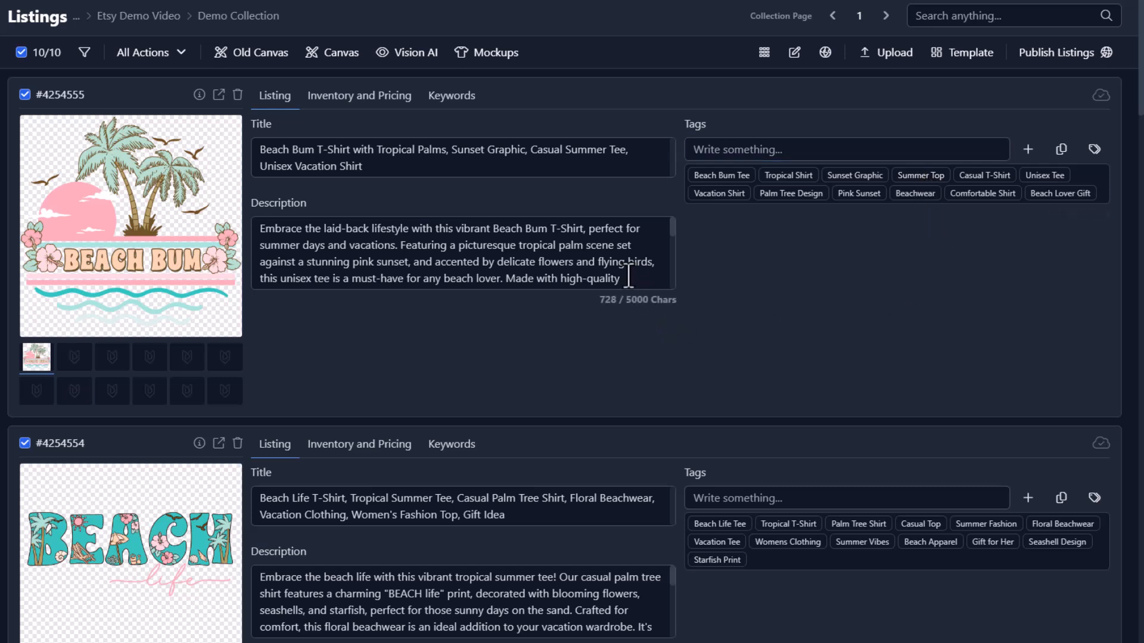
pyautogui.click(531, 258)
pyautogui.moveTo(259, 229); pyautogui.dragTo(712, 543)
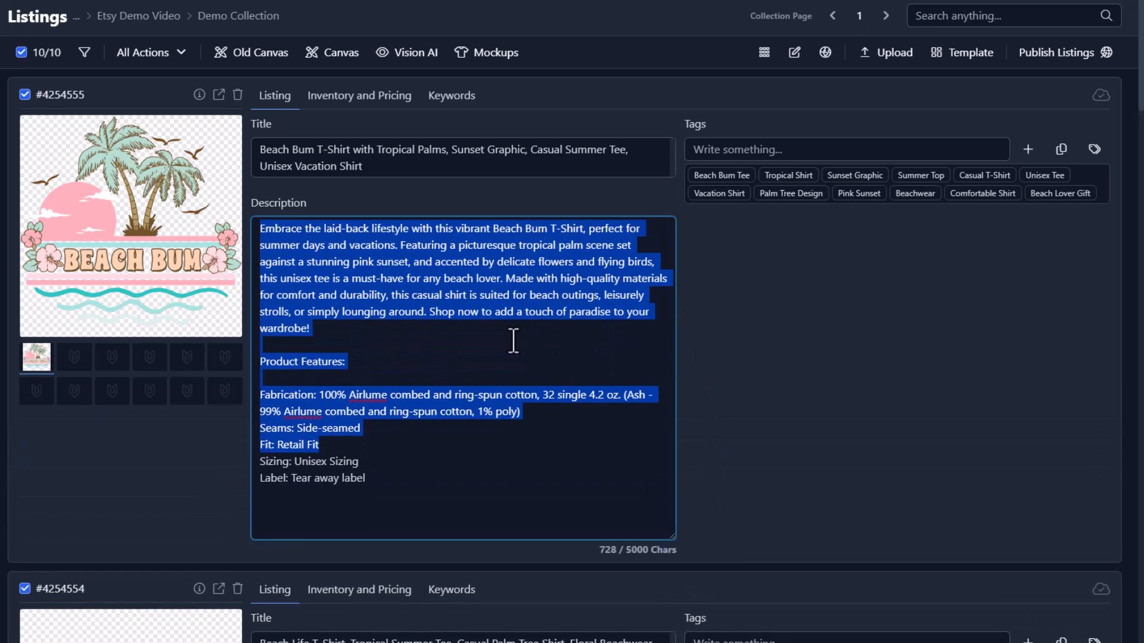
pyautogui.click(666, 271)
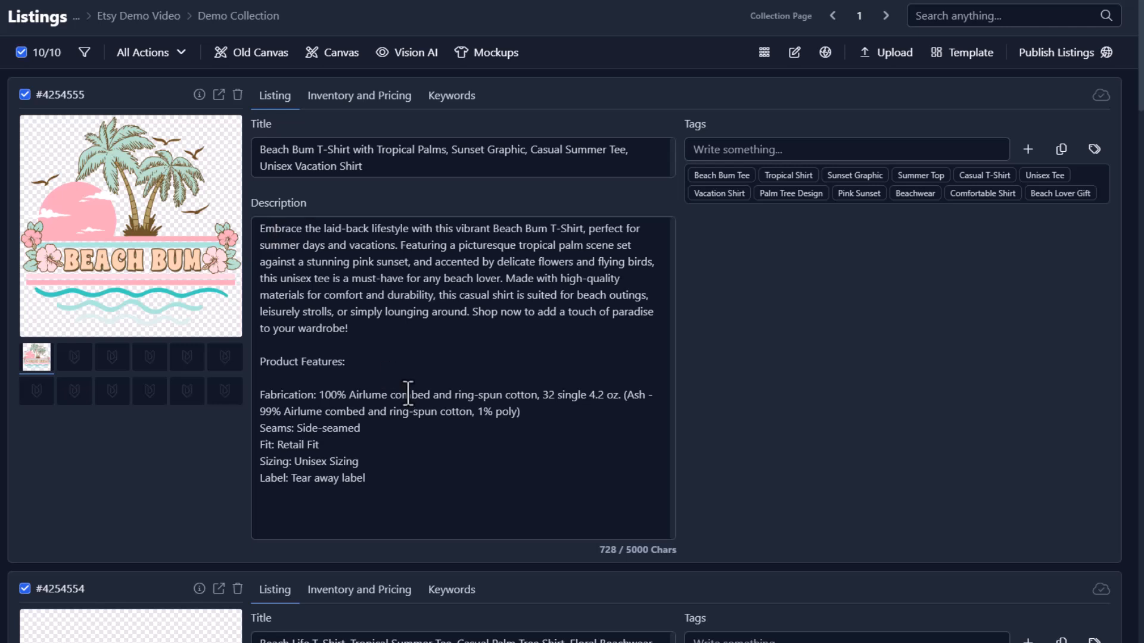
pyautogui.moveTo(259, 395)
pyautogui.mouseDown()
pyautogui.moveTo(389, 498)
pyautogui.moveTo(275, 395)
pyautogui.mouseUp()
pyautogui.click(389, 498)
pyautogui.click(427, 356)
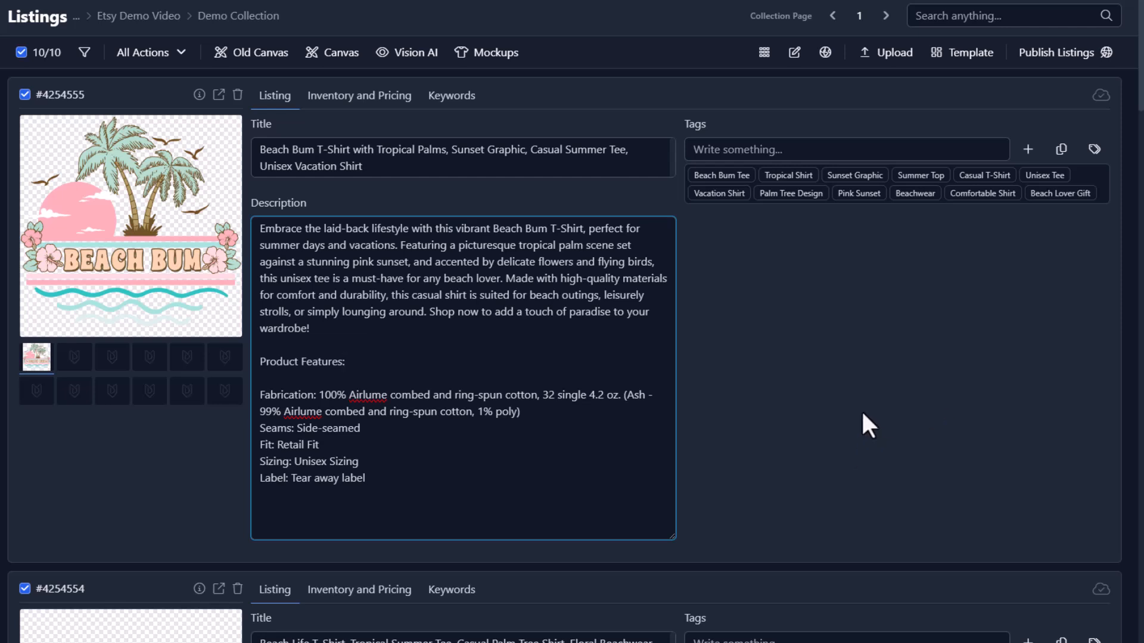
pyautogui.click(847, 423)
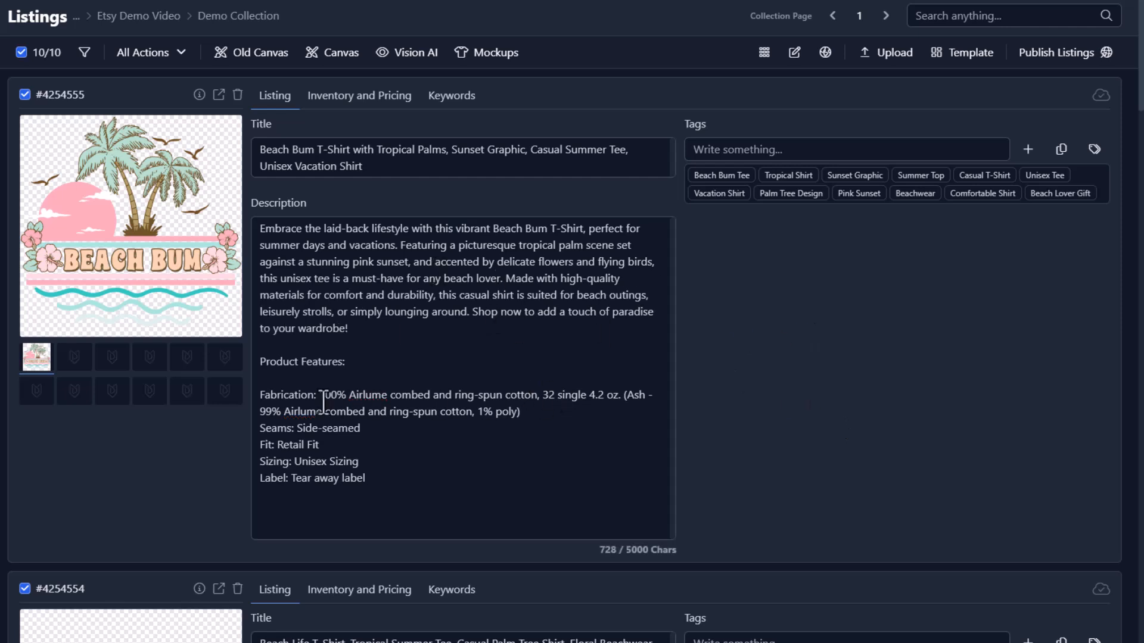
pyautogui.moveTo(260, 394); pyautogui.dragTo(388, 488)
pyautogui.click(390, 480)
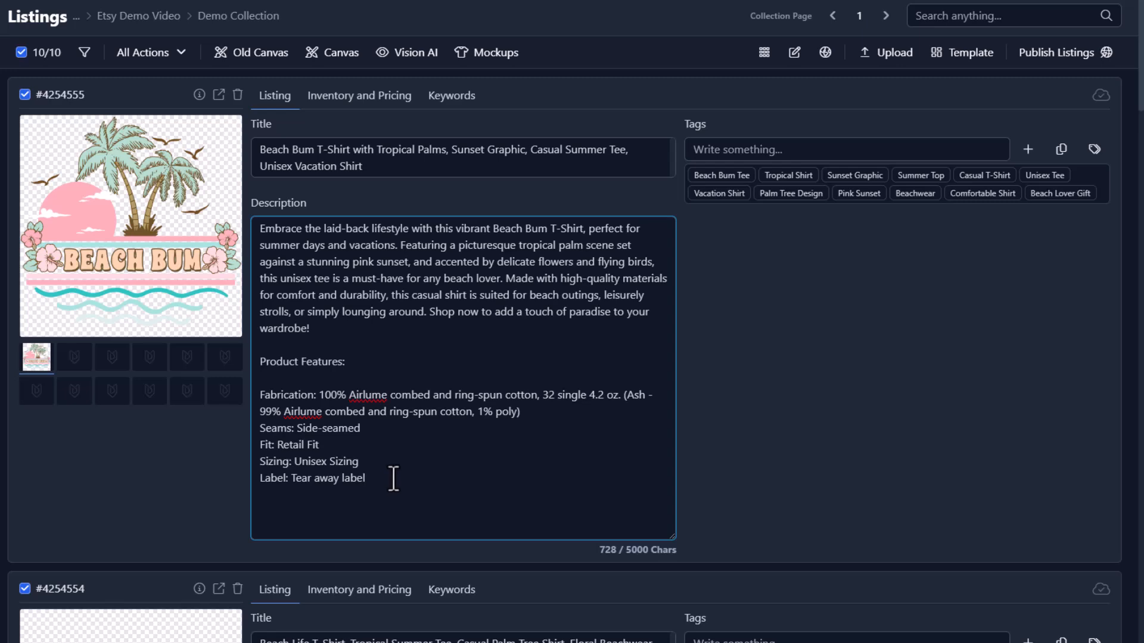
pyautogui.moveTo(404, 481); pyautogui.dragTo(260, 394)
pyautogui.click(792, 395)
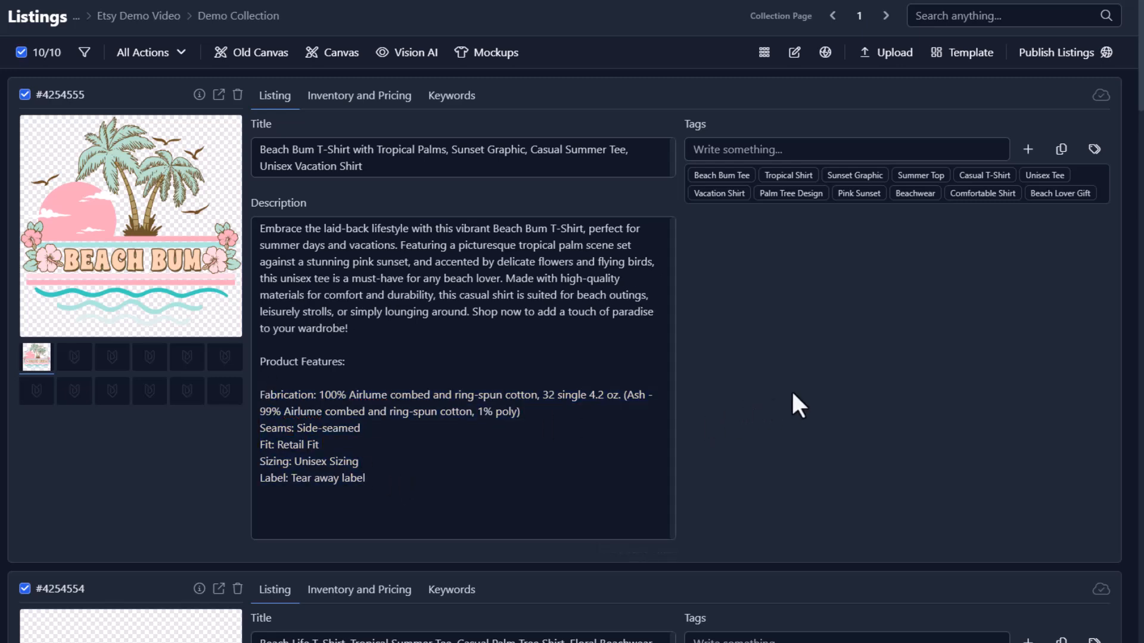
pyautogui.scroll(-8, 791, 375)
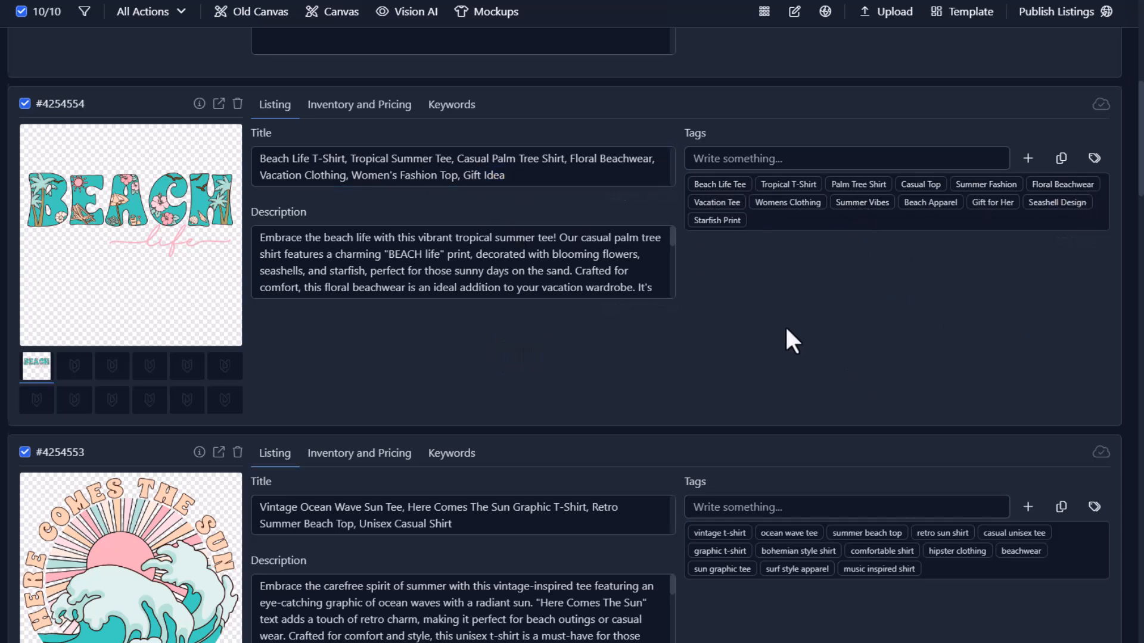
# Scroll through all ten generated beach listings and back toward the top.
pyautogui.scroll(-3, 562, 293)
pyautogui.scroll(-3, 453, 346)
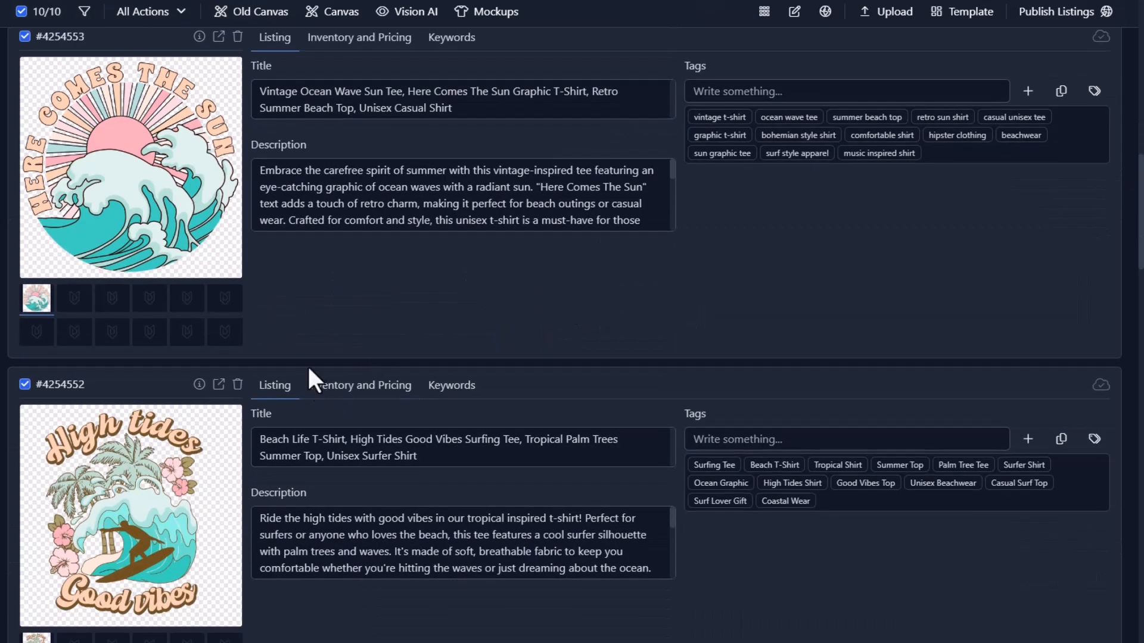
pyautogui.scroll(-2, 298, 369)
pyautogui.scroll(-6, 715, 364)
pyautogui.scroll(-1, 359, 401)
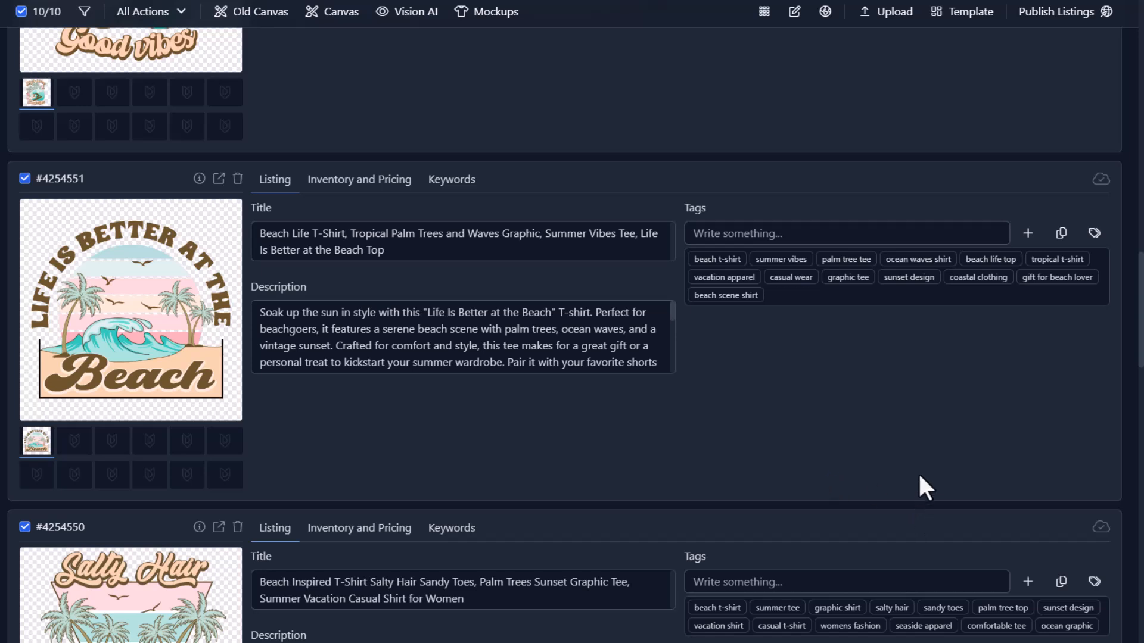
pyautogui.scroll(-20, 883, 484)
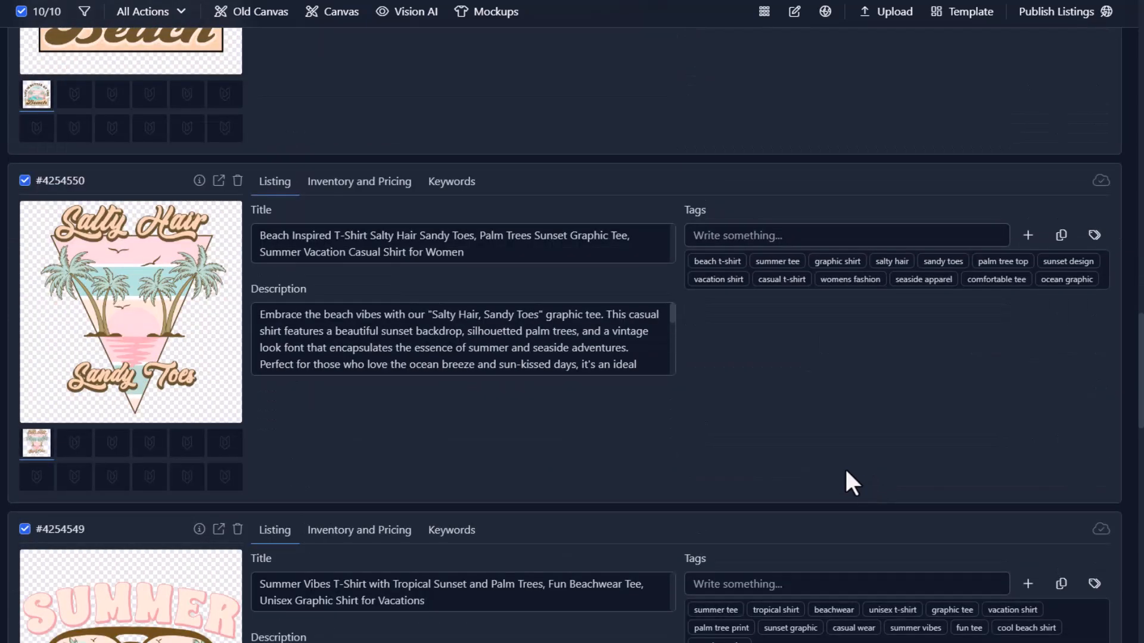
pyautogui.scroll(-20, 856, 458)
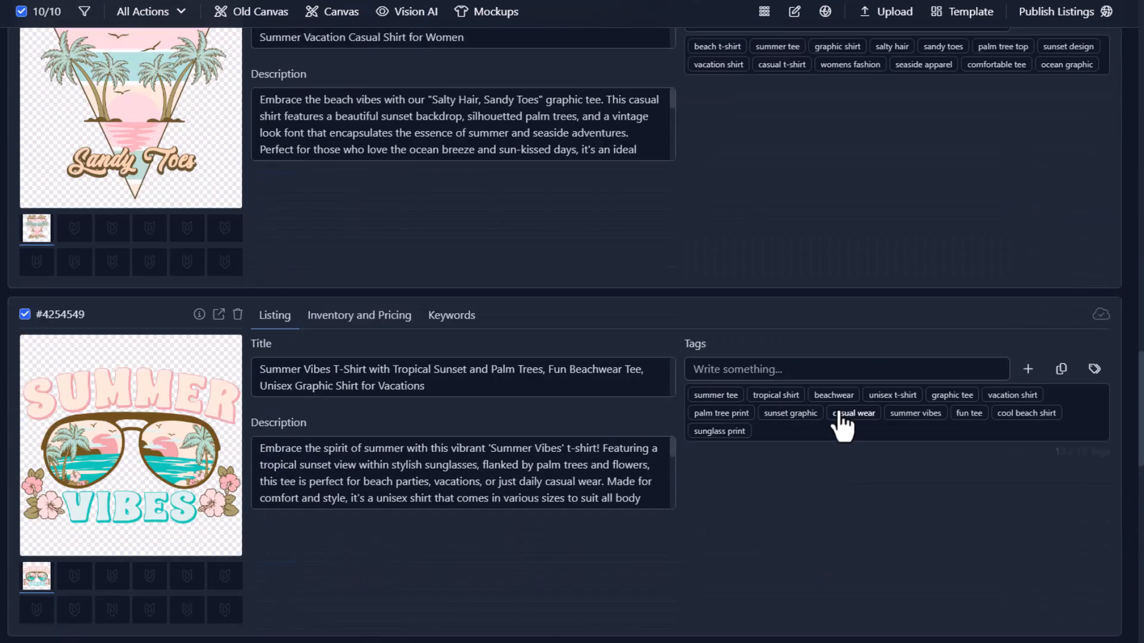
pyautogui.scroll(6, 834, 376)
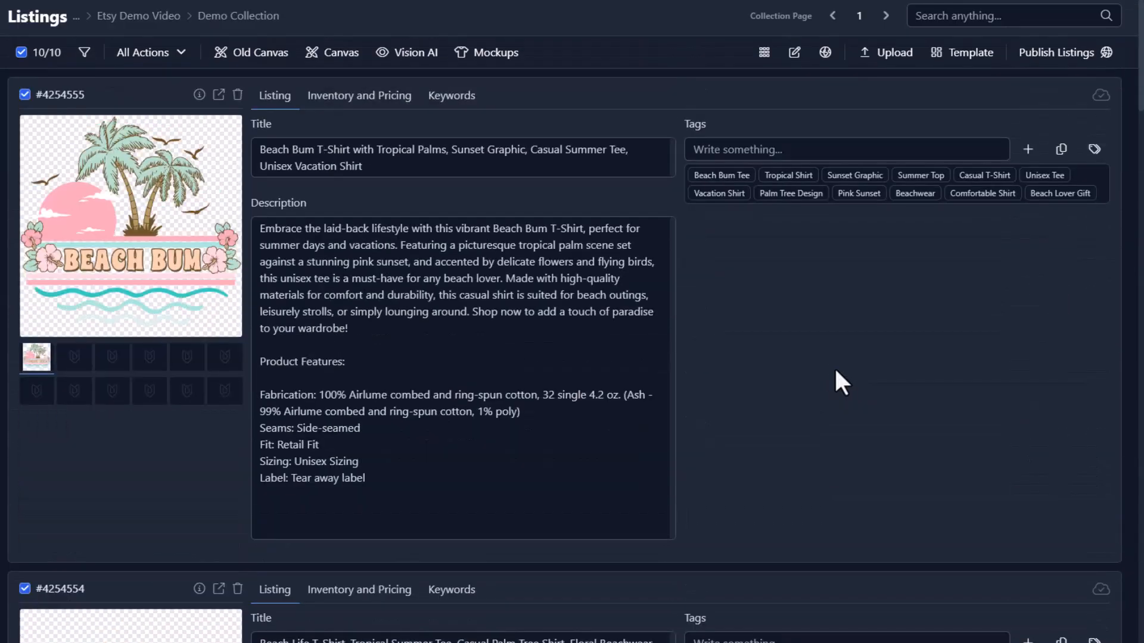
# Drag the Beach Bum description box's resize handle up to its compact height.
pyautogui.click(621, 452)
pyautogui.moveTo(670, 532); pyautogui.dragTo(671, 309)
pyautogui.click(728, 303)
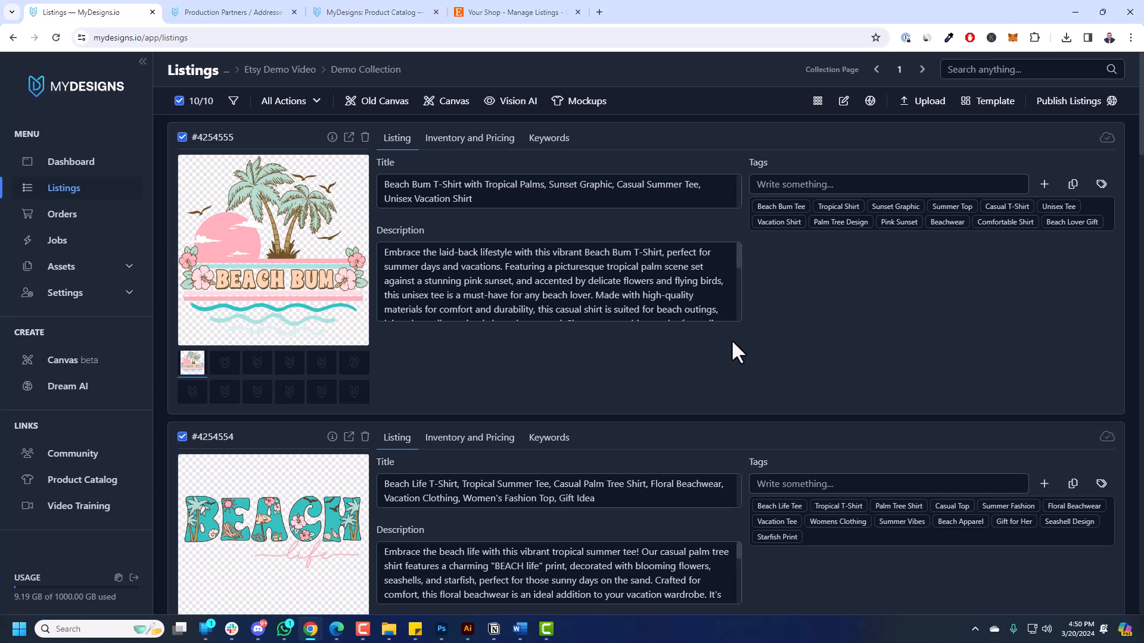
pyautogui.rightClick(764, 322)
pyautogui.click(1068, 137)
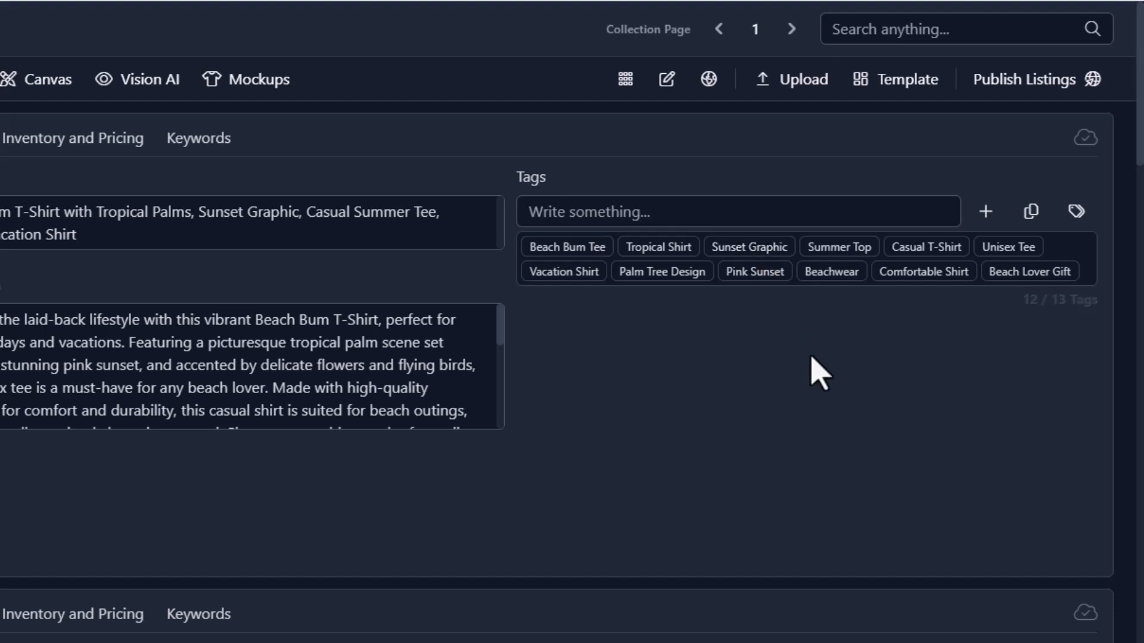
# Start Publish Listings > Products and review the listing title and description text.
pyautogui.click(1014, 90)
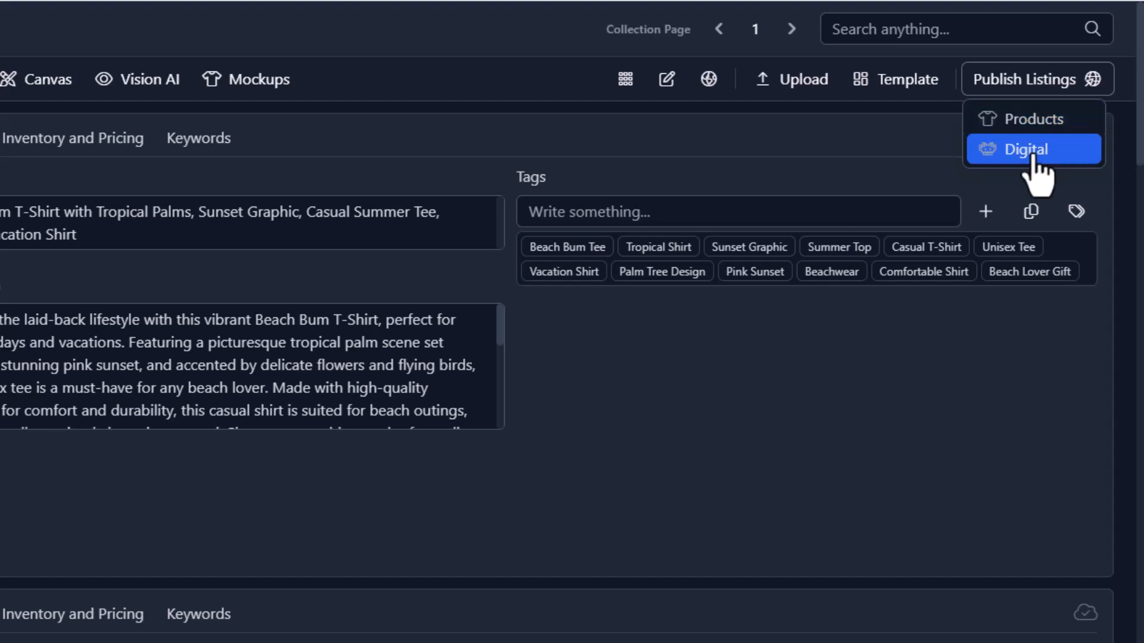
pyautogui.click(1048, 125)
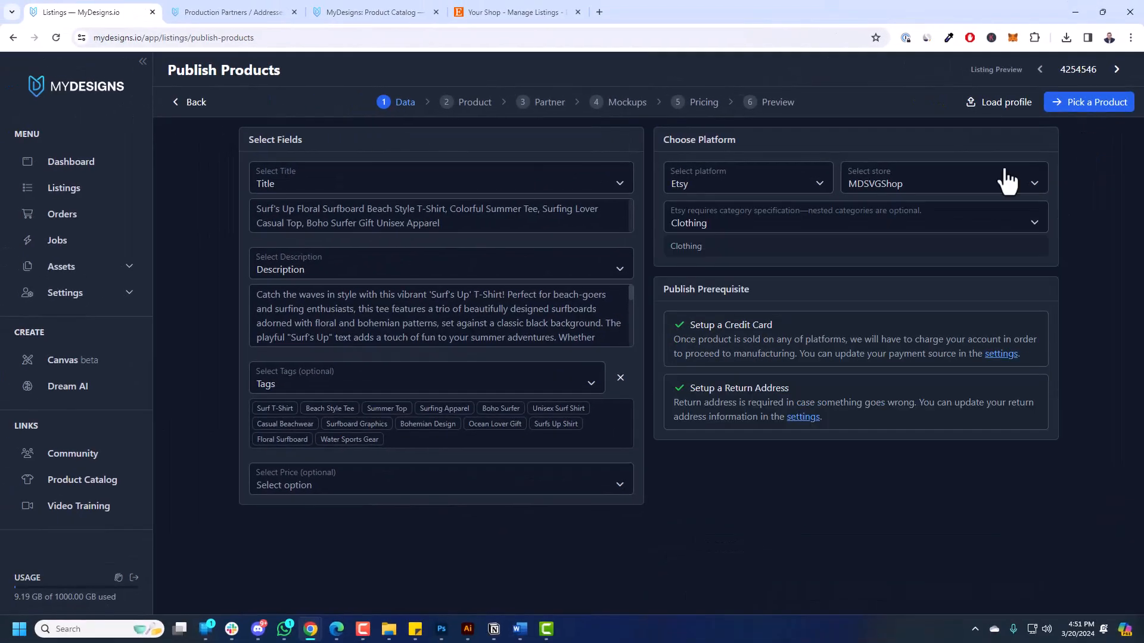
pyautogui.click(256, 209)
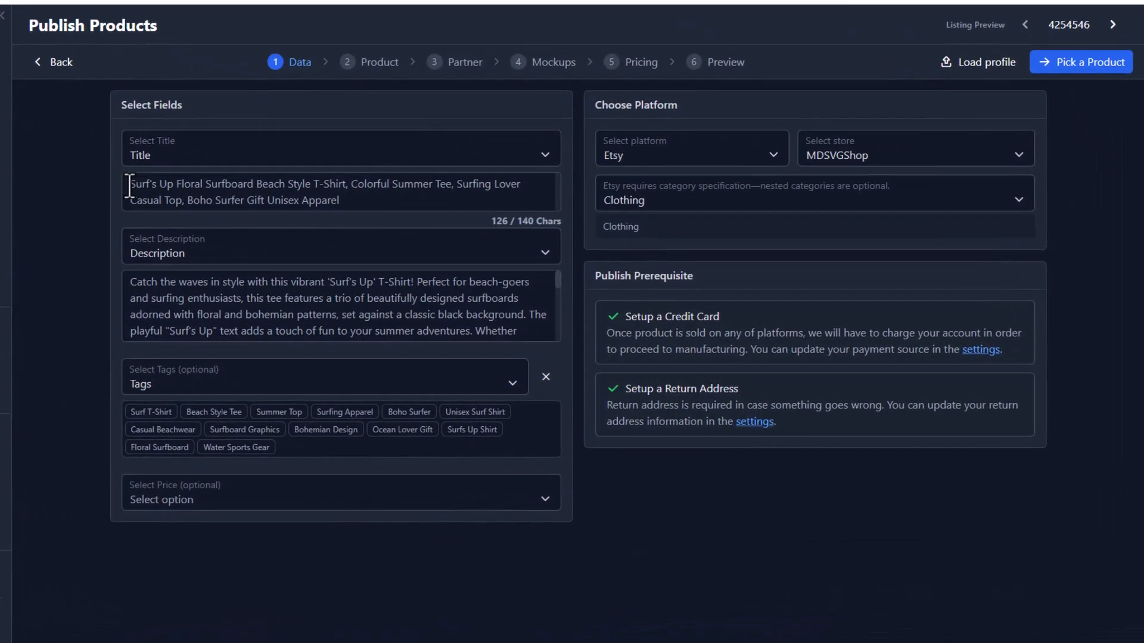
pyautogui.moveTo(128, 186); pyautogui.dragTo(340, 201)
pyautogui.moveTo(129, 281); pyautogui.dragTo(352, 338)
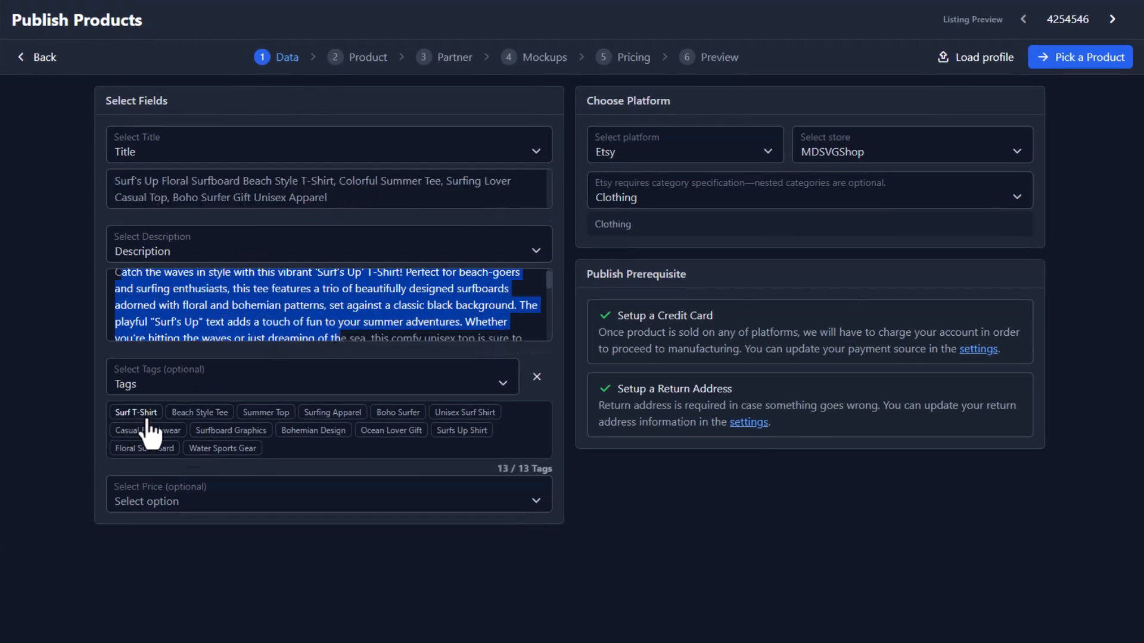
pyautogui.click(752, 548)
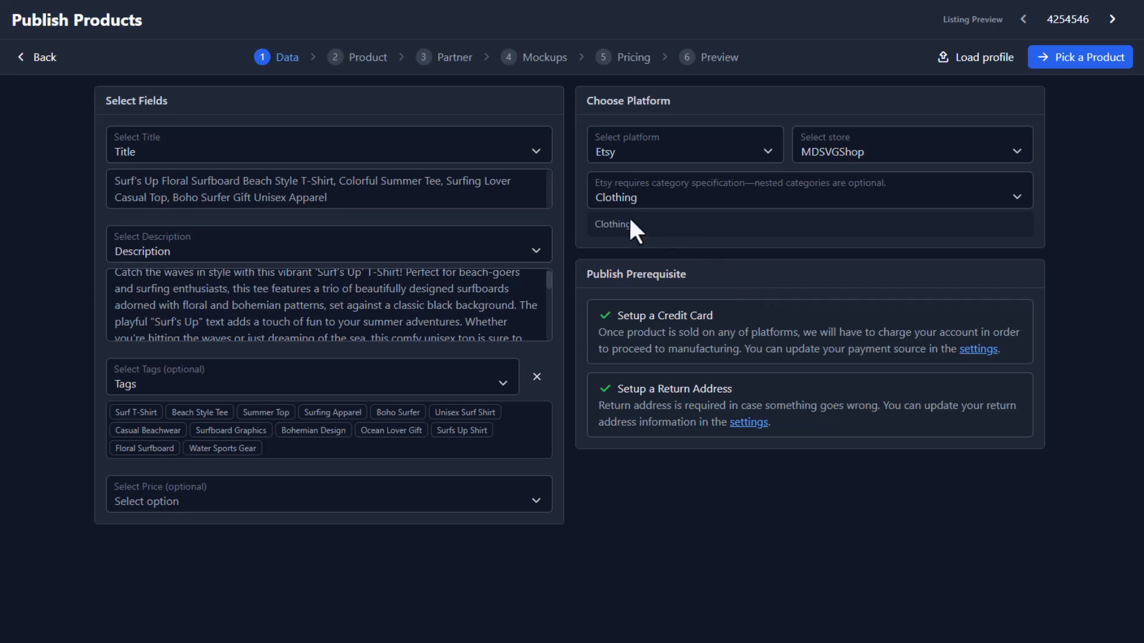
# Set the category to Gender-Neutral Adult Clothing > Tops & Tees > T-shirts, keeping MDSVGShop and Etsy.
pyautogui.click(693, 206)
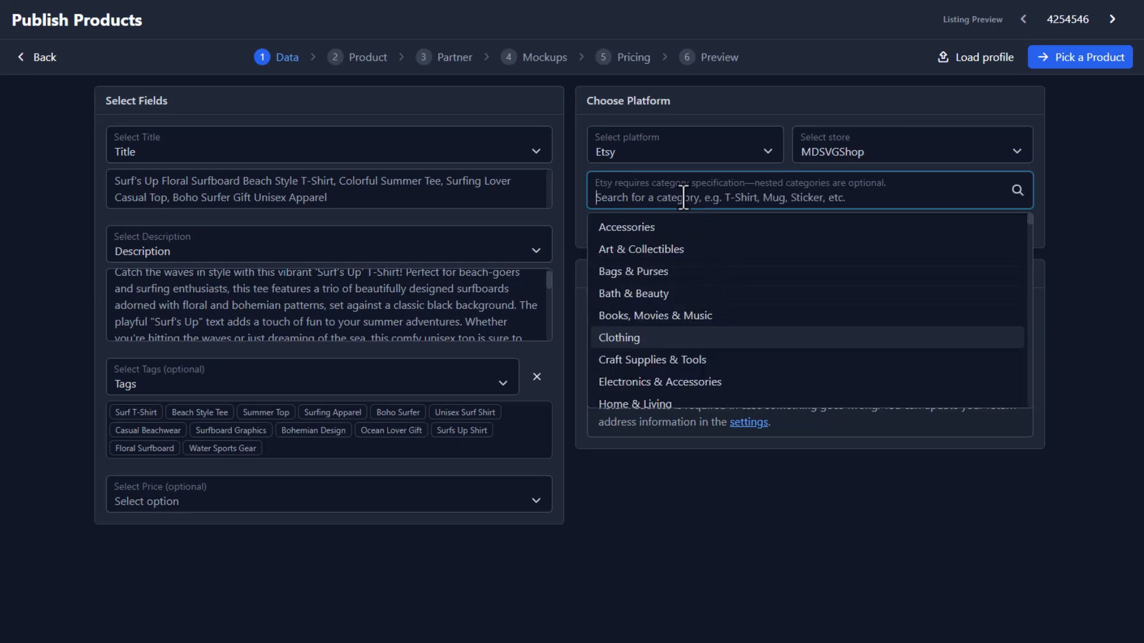
pyautogui.write('T-Shirt')
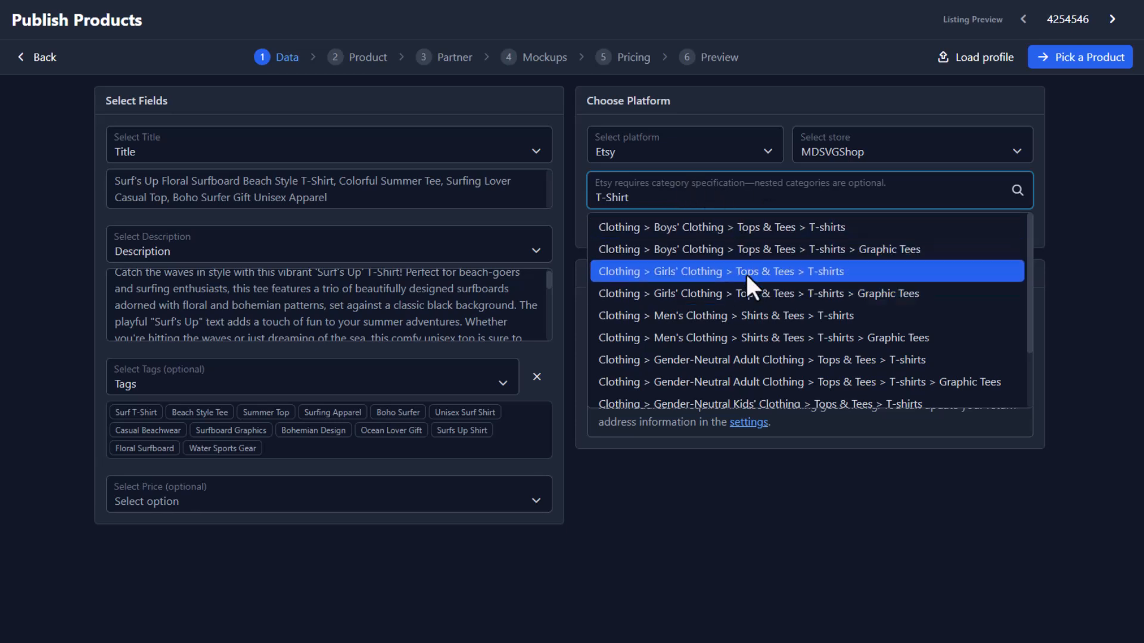
pyautogui.scroll(-1, 751, 292)
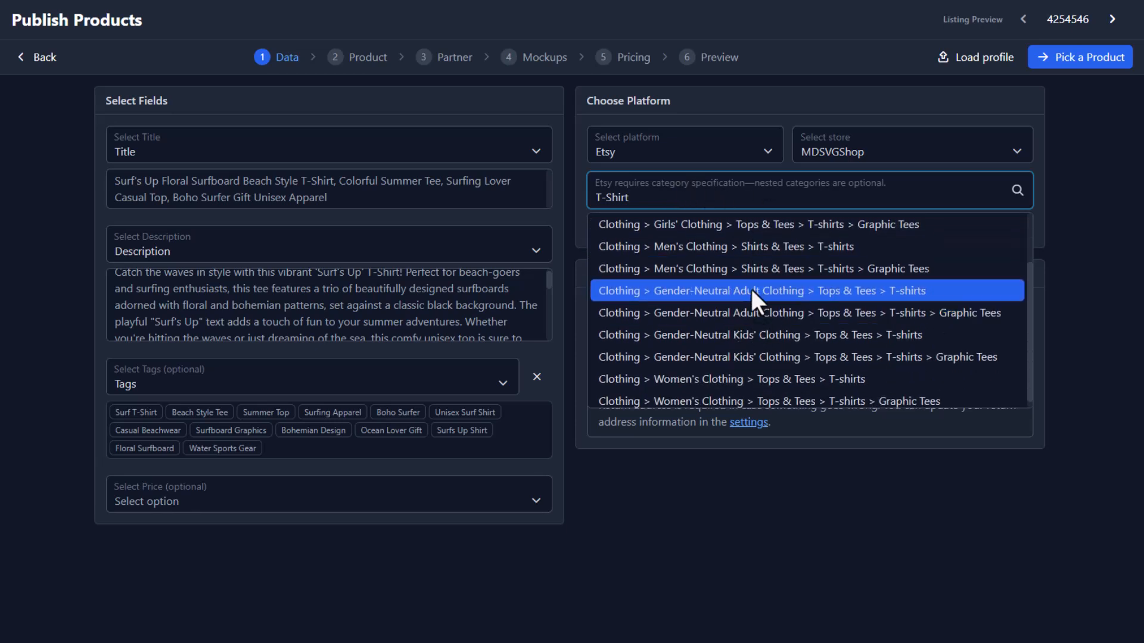
pyautogui.click(774, 291)
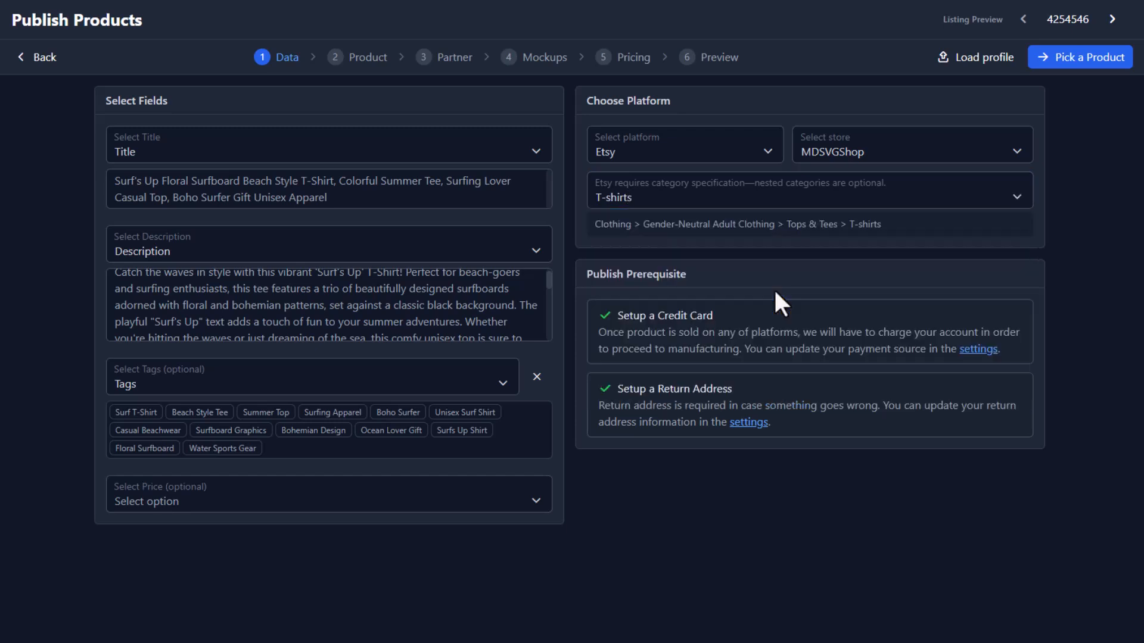
pyautogui.click(871, 155)
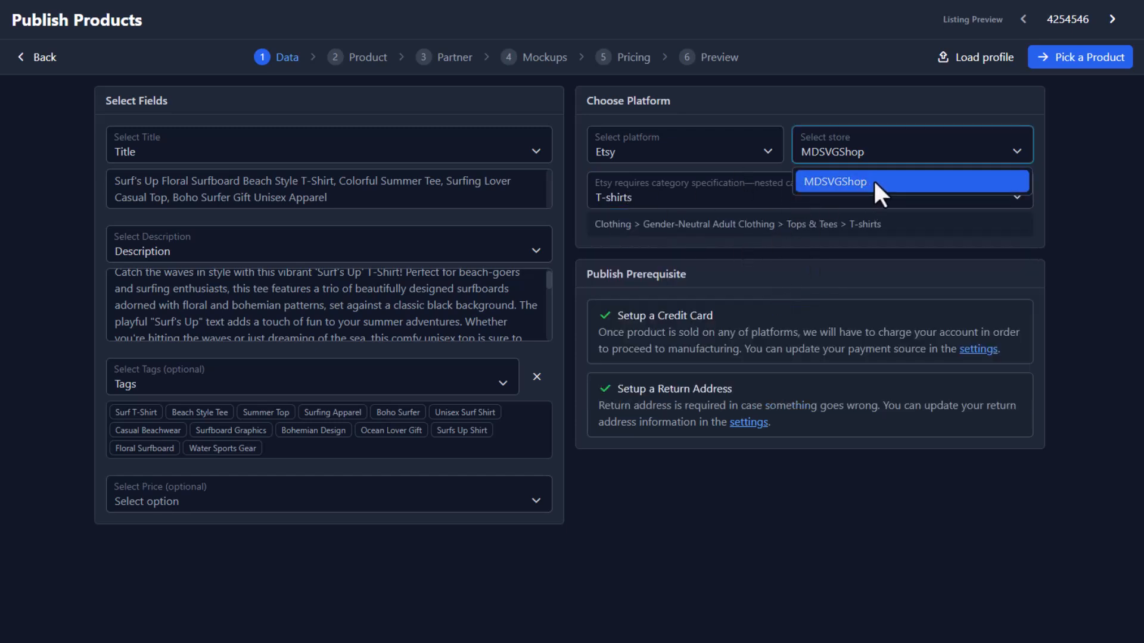
pyautogui.click(849, 177)
pyautogui.click(718, 156)
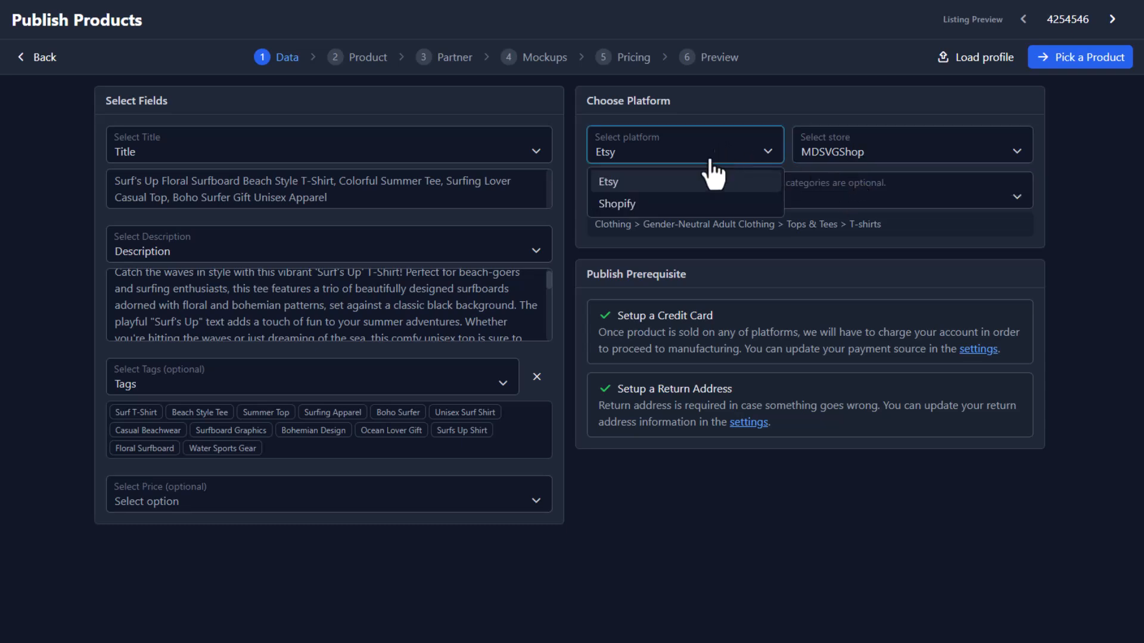
pyautogui.click(681, 180)
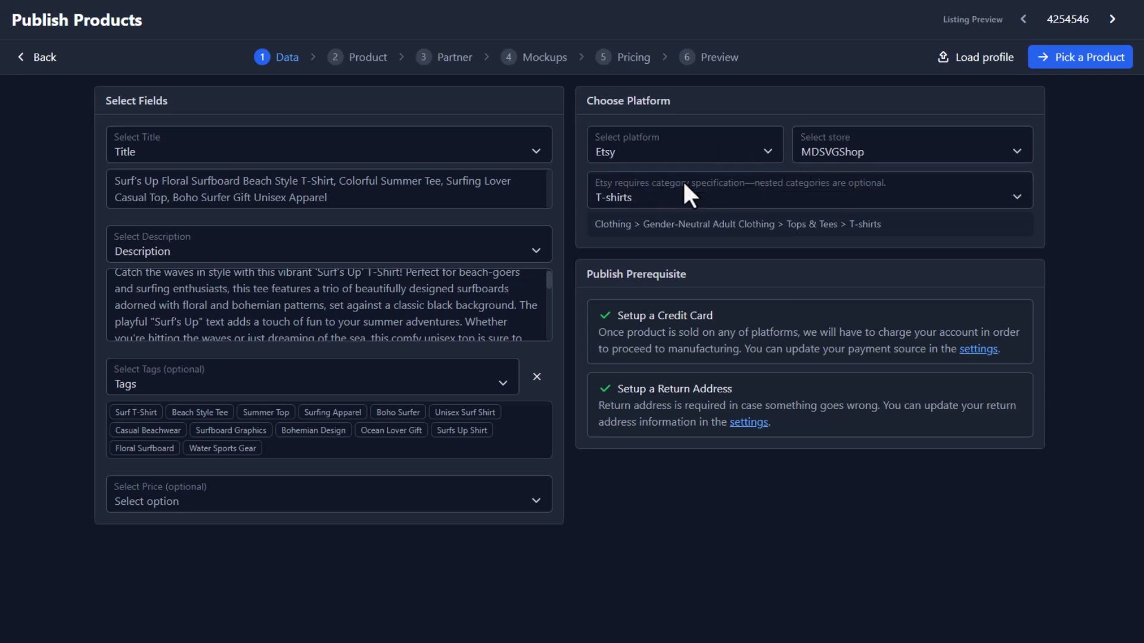
# Search for 3001 and pick the Bella 3001 T-shirt as the product.
pyautogui.click(1081, 67)
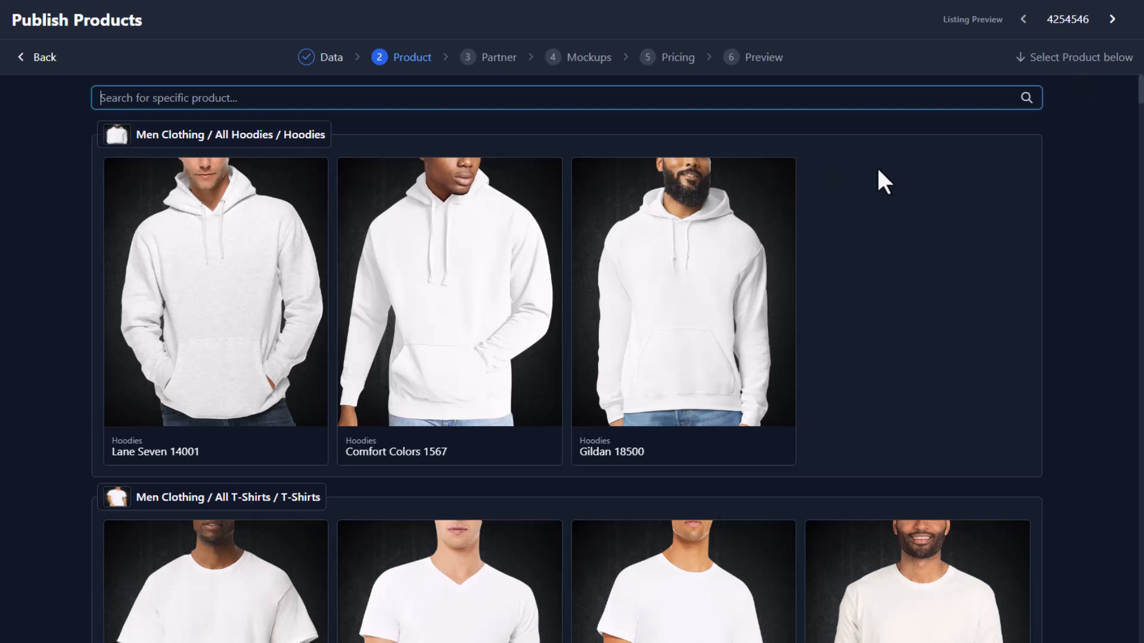
pyautogui.write('3001')
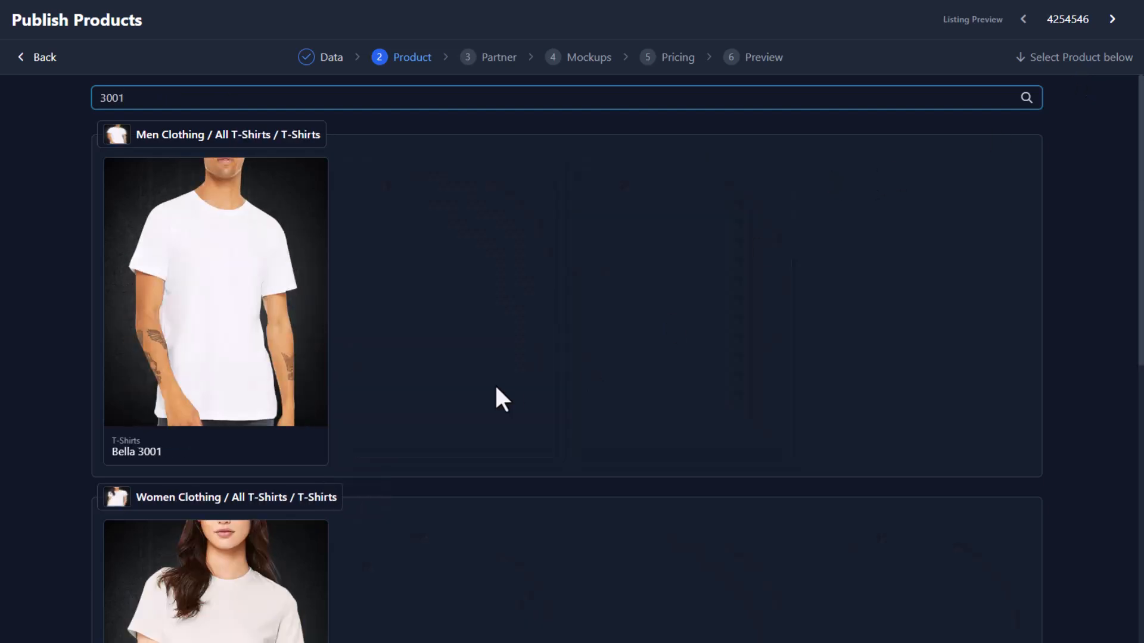
pyautogui.scroll(-3, 214, 286)
pyautogui.click(223, 379)
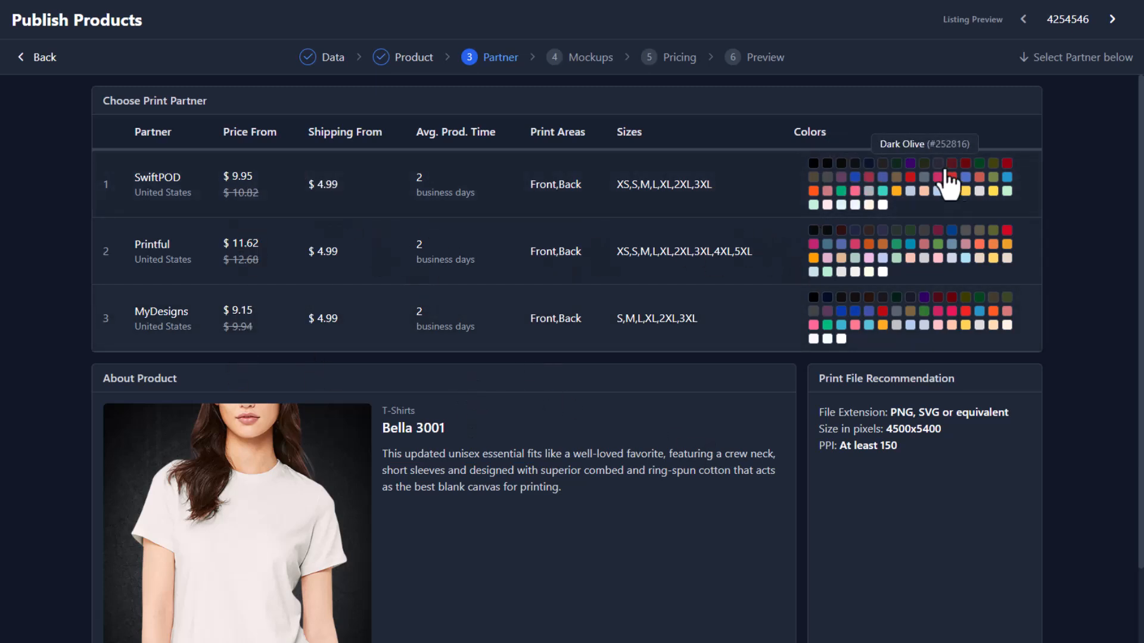
# Choose MyDesigns as the print partner for the Bella 3001 T-shirt.
pyautogui.scroll(-2, 888, 462)
pyautogui.moveTo(407, 313); pyautogui.dragTo(516, 396)
pyautogui.click(720, 436)
pyautogui.scroll(2, 720, 436)
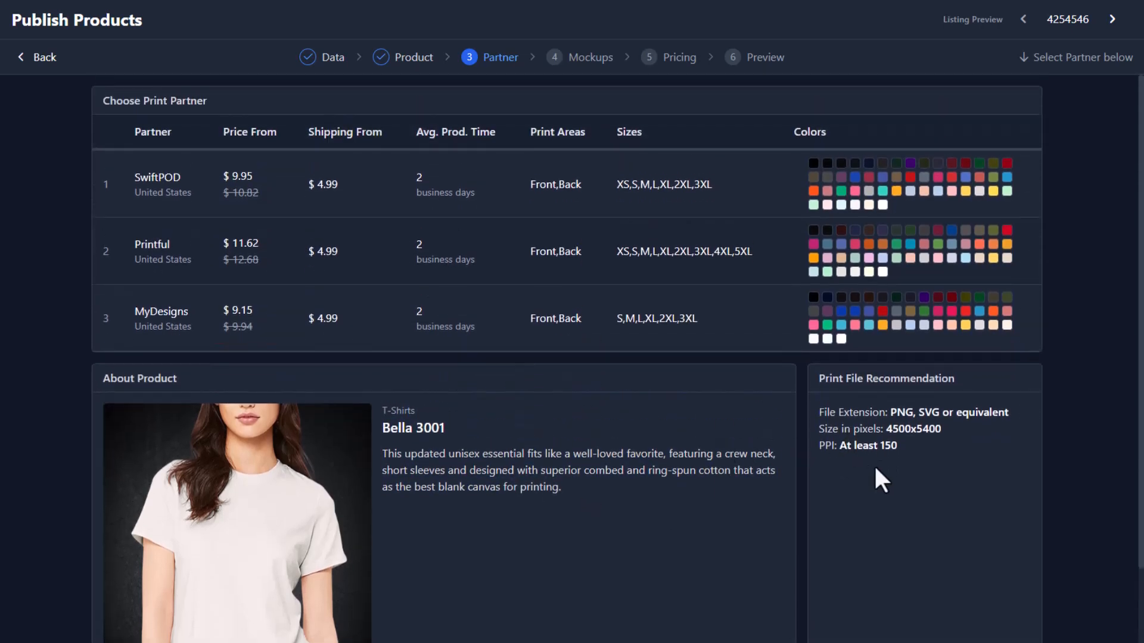
pyautogui.moveTo(957, 427); pyautogui.dragTo(900, 430)
pyautogui.click(936, 447)
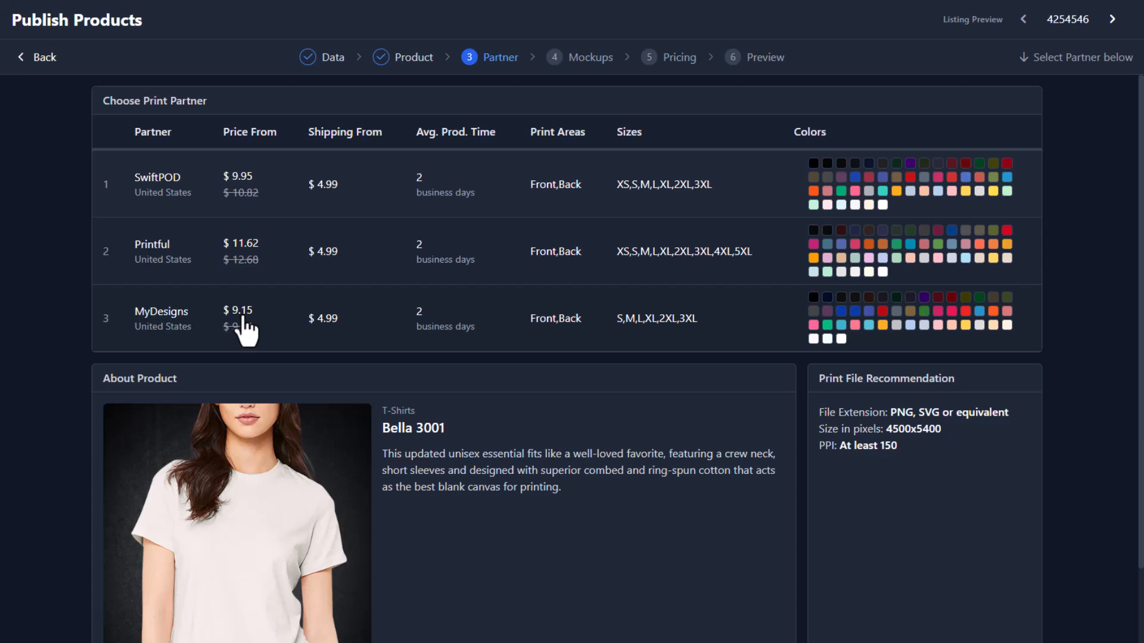
pyautogui.click(246, 327)
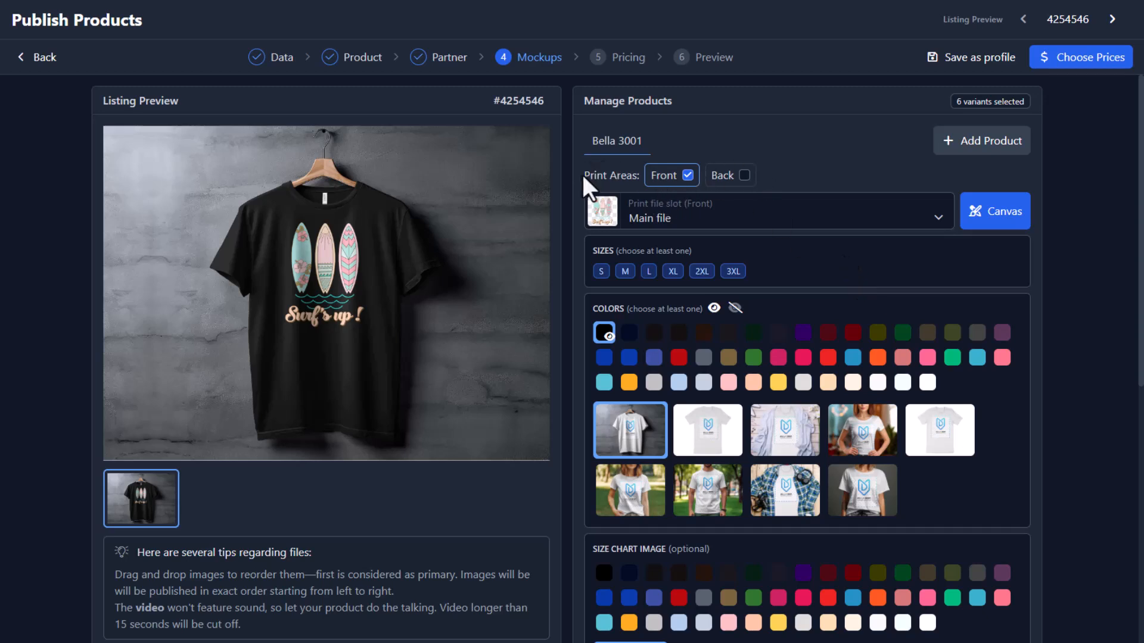
# Set the print area to the front only, with Back unchecked.
pyautogui.moveTo(582, 174); pyautogui.dragTo(637, 176)
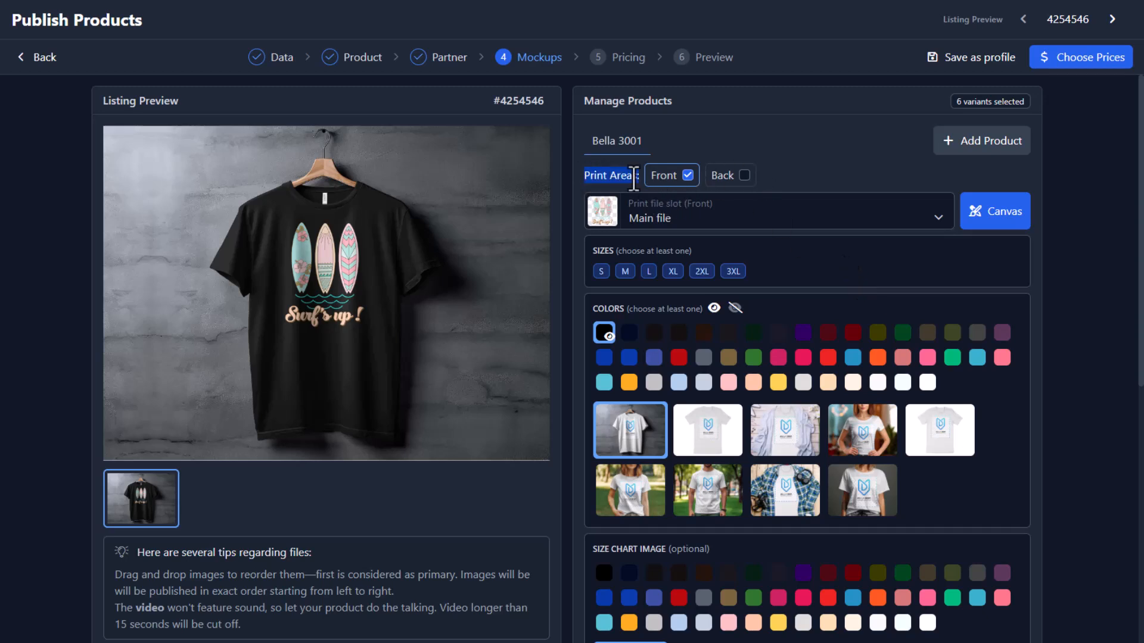
pyautogui.click(679, 179)
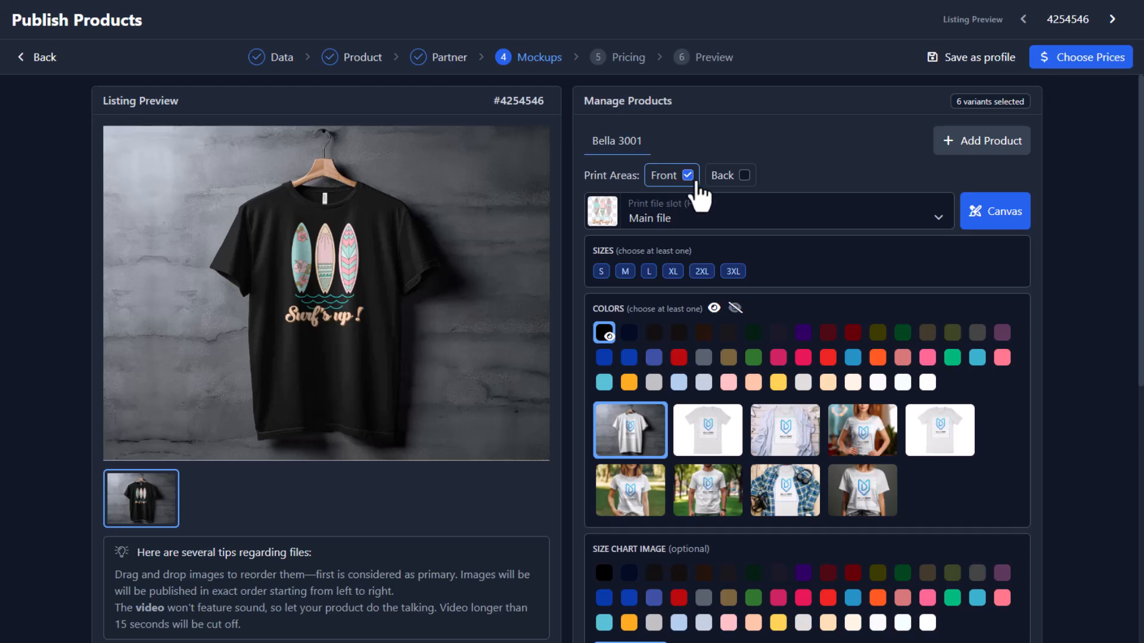
pyautogui.click(744, 175)
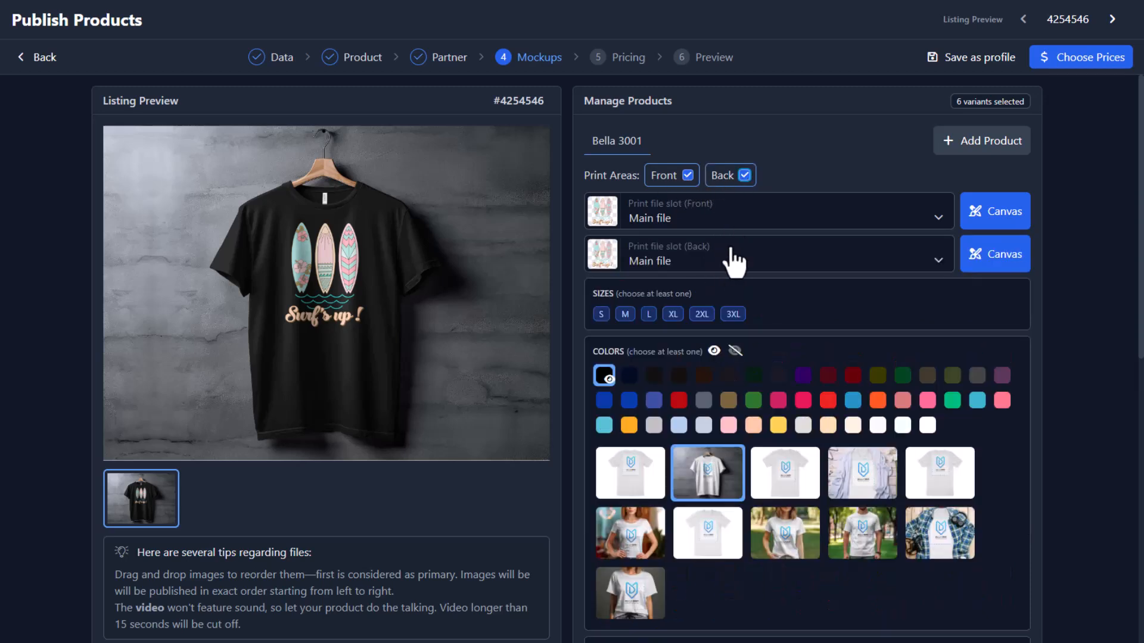
pyautogui.click(879, 263)
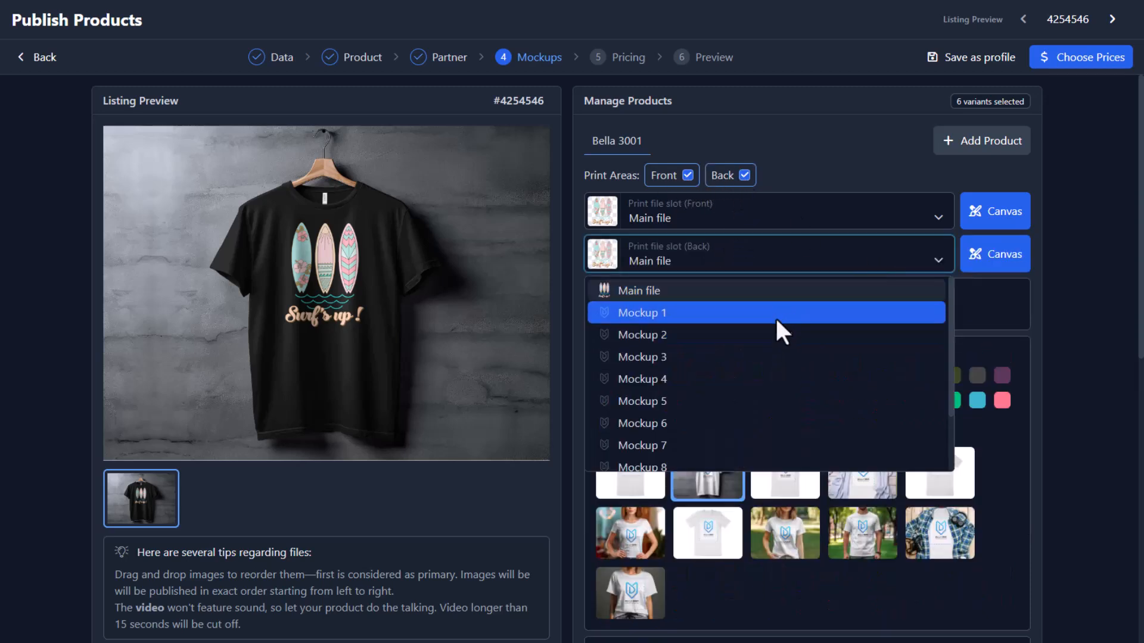
pyautogui.click(744, 175)
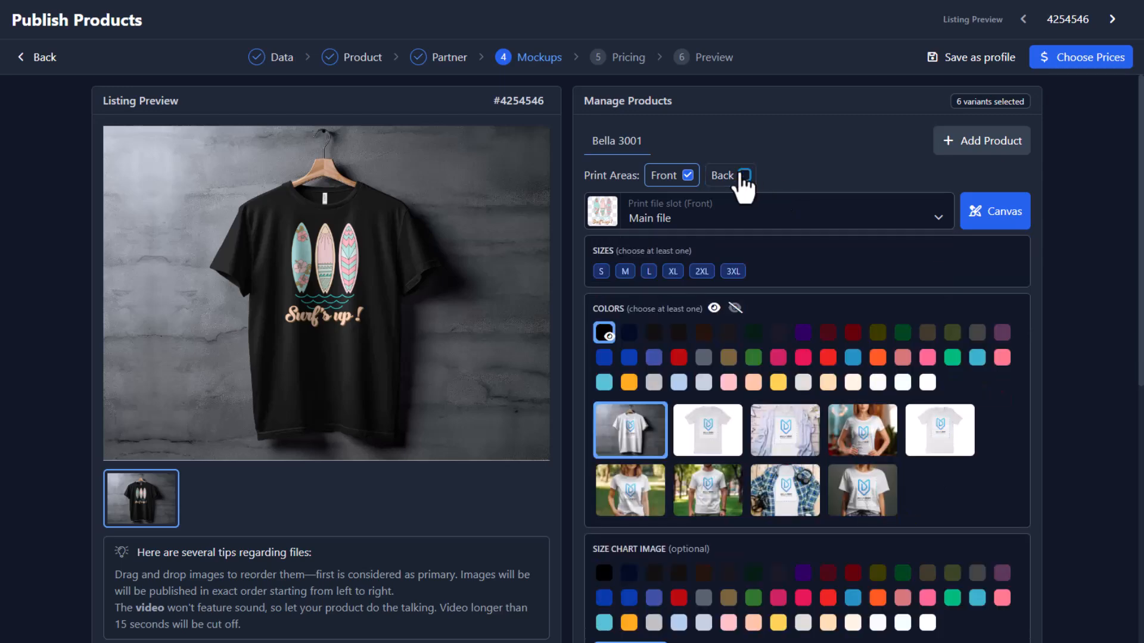
pyautogui.click(744, 175)
pyautogui.click(687, 176)
pyautogui.click(733, 220)
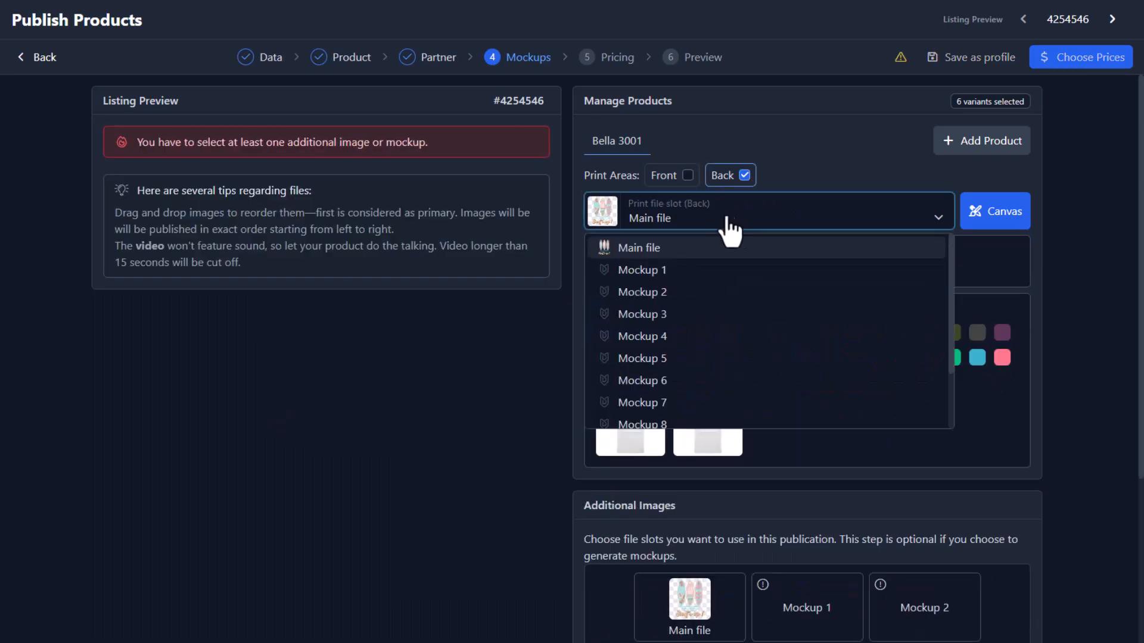
pyautogui.click(686, 176)
pyautogui.click(743, 176)
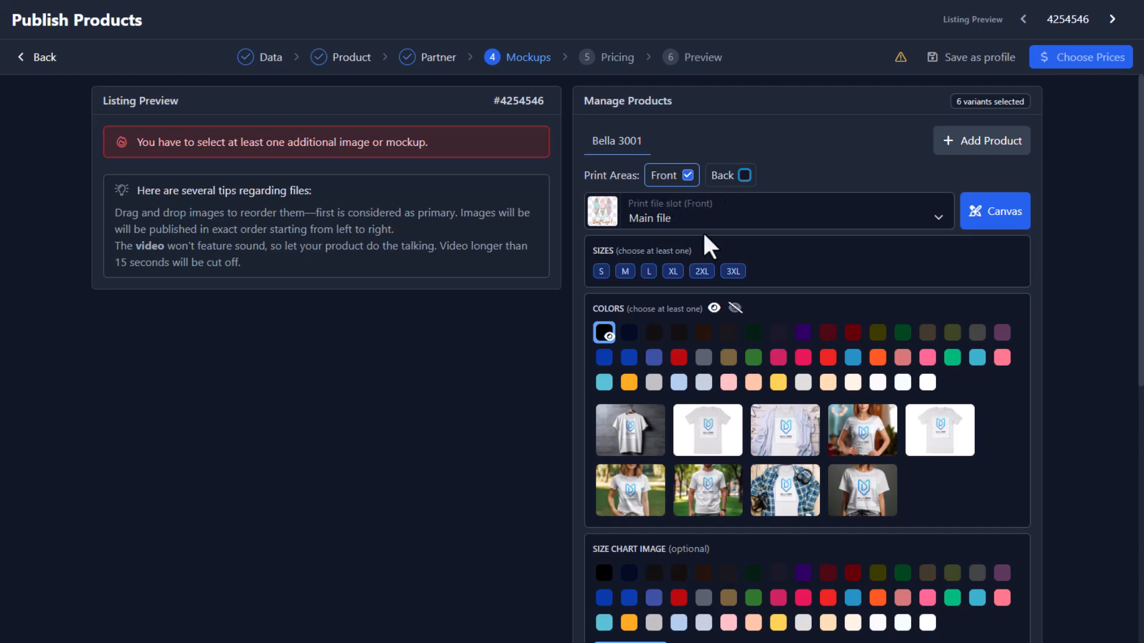
# Use the BELLA 3001 HANGED AI mockup, keep Main file as the front print, and add Navy.
pyautogui.click(630, 430)
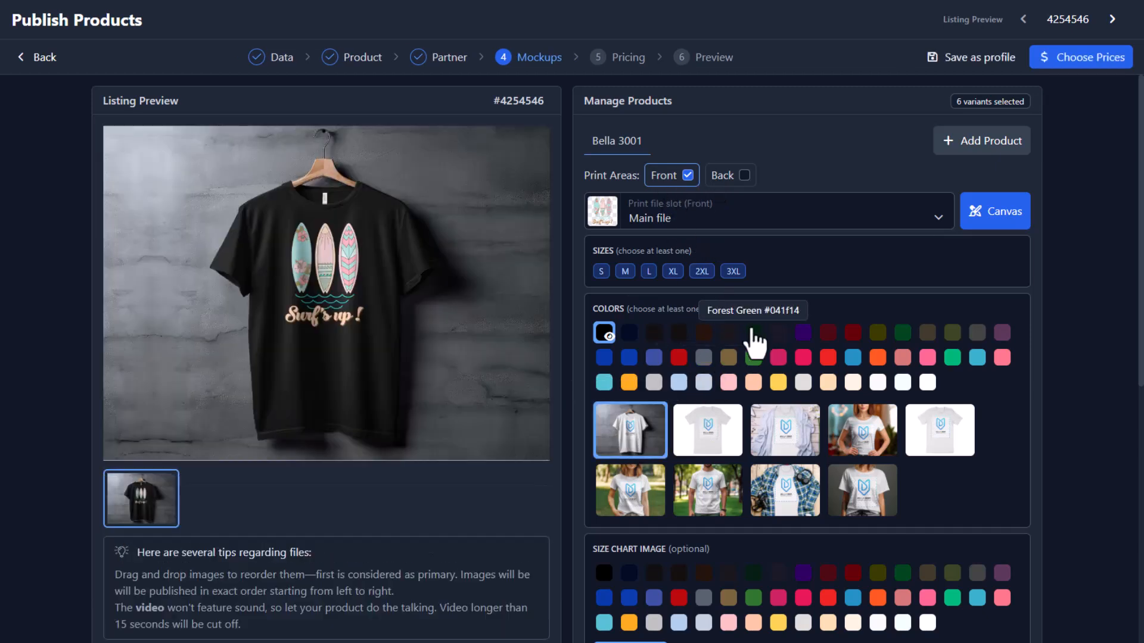
pyautogui.click(677, 223)
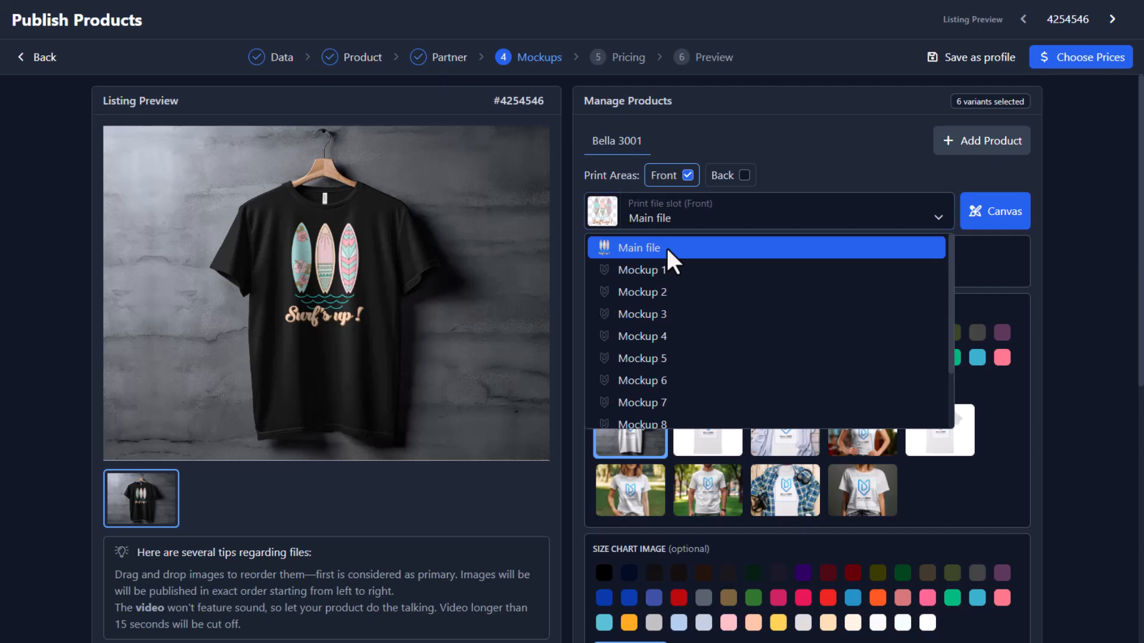
pyautogui.click(666, 246)
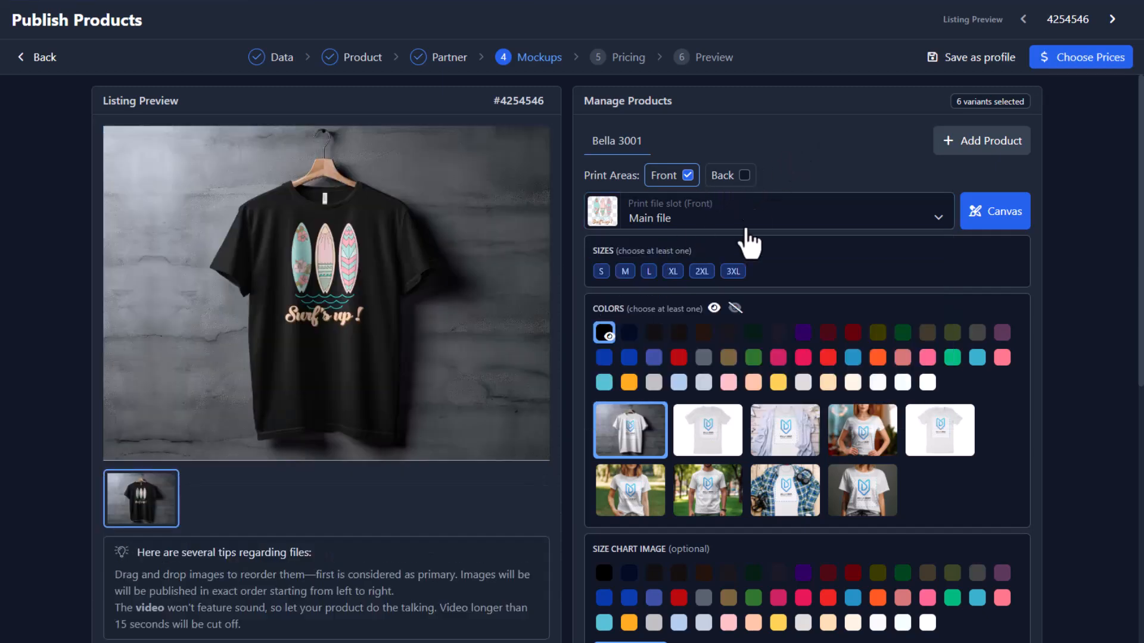
pyautogui.click(630, 335)
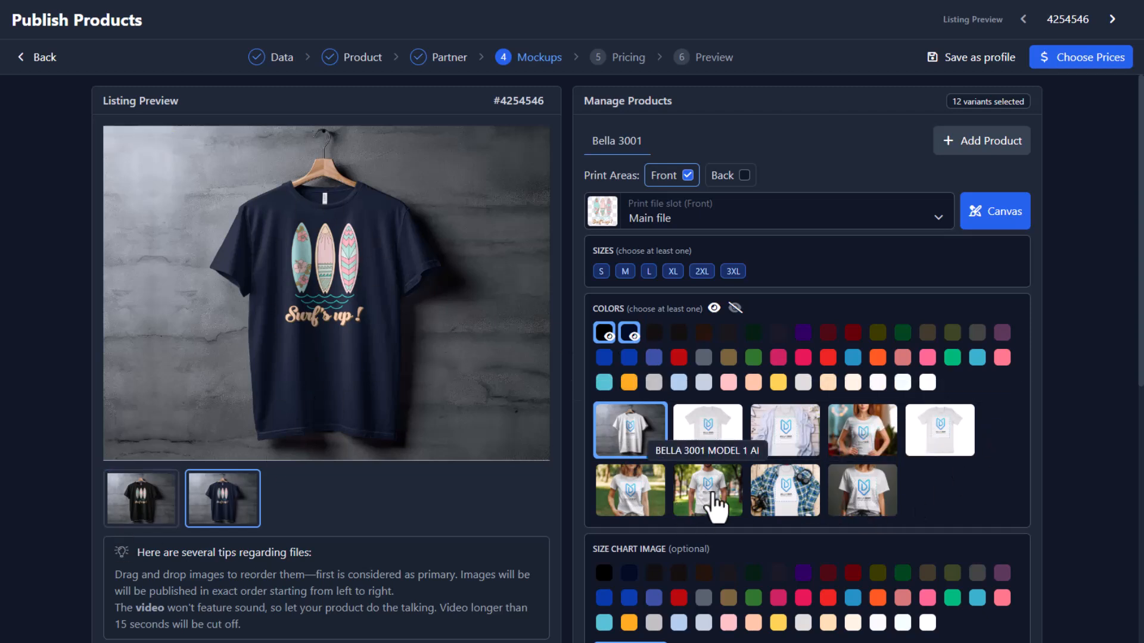
# Swap in the Model Studio mockup and make the black-shirt image the first photo.
pyautogui.click(649, 471)
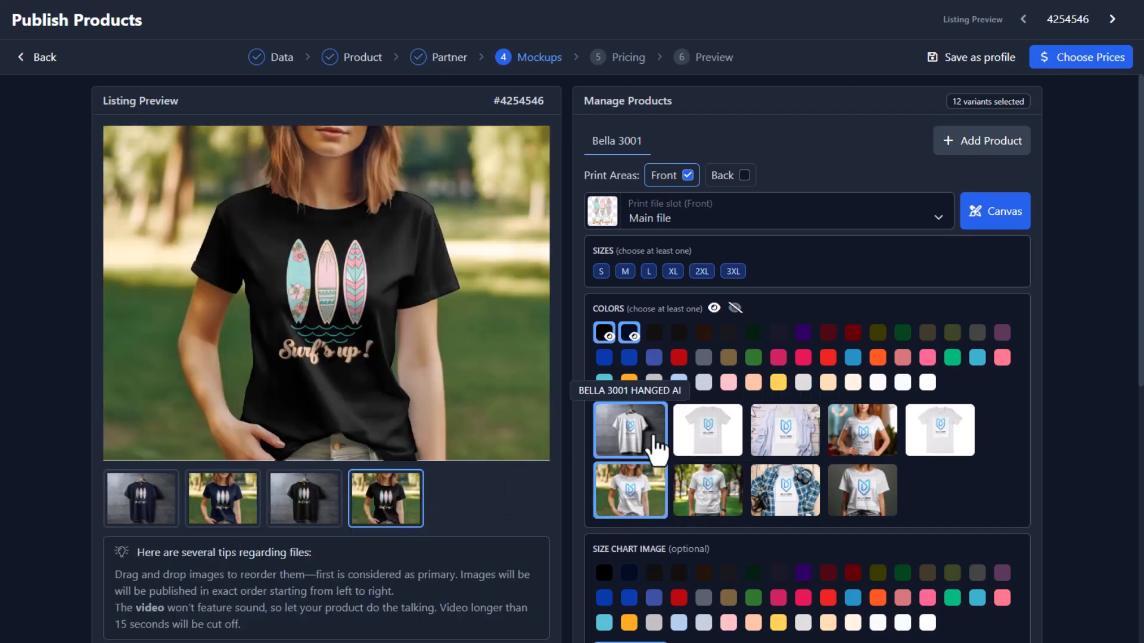
pyautogui.click(626, 440)
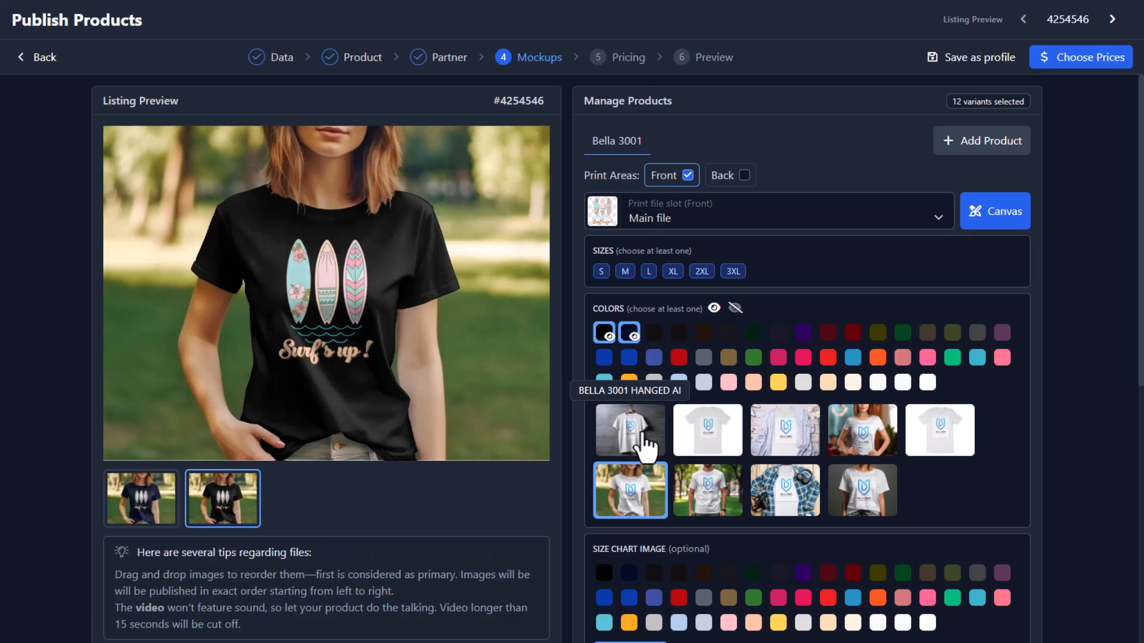
pyautogui.click(142, 503)
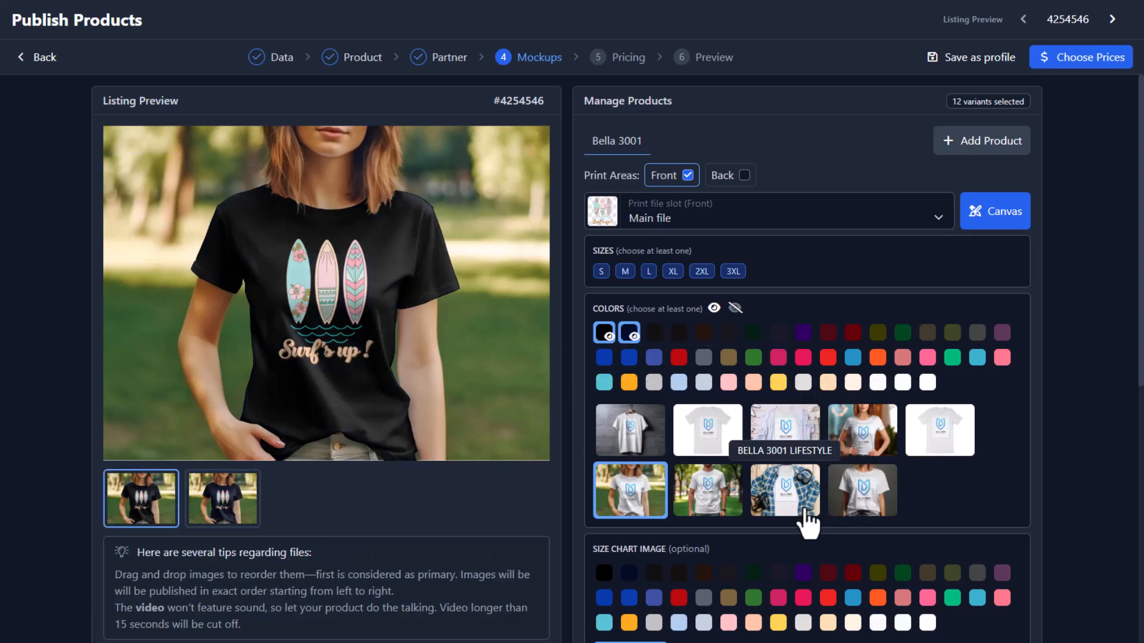
pyautogui.click(867, 498)
pyautogui.click(384, 507)
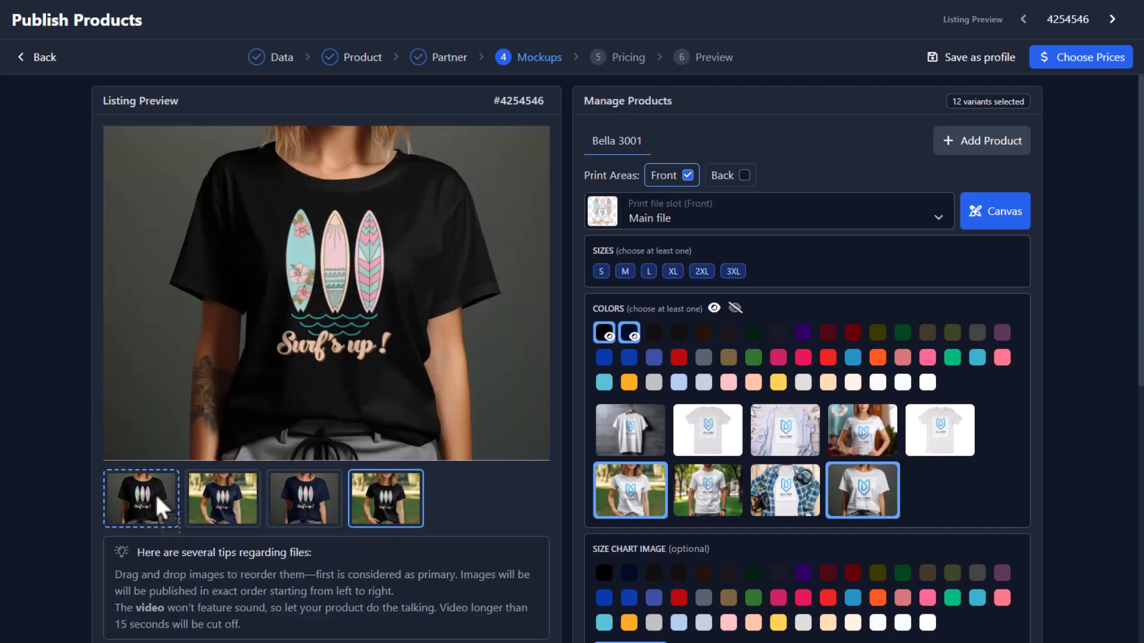
pyautogui.click(632, 515)
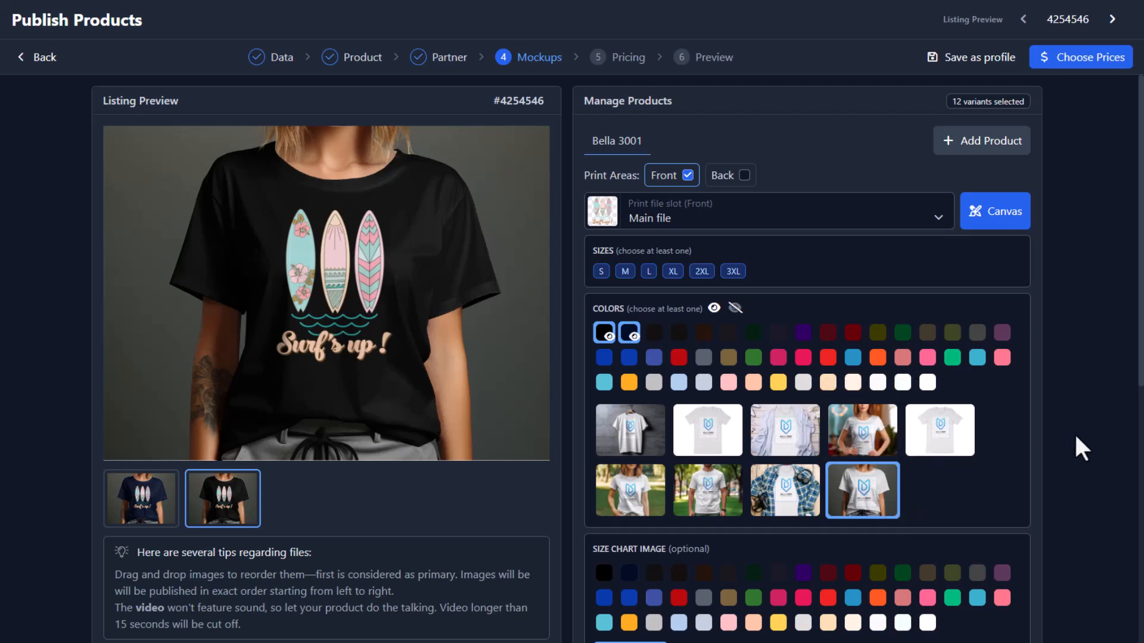
pyautogui.moveTo(266, 481); pyautogui.dragTo(126, 511)
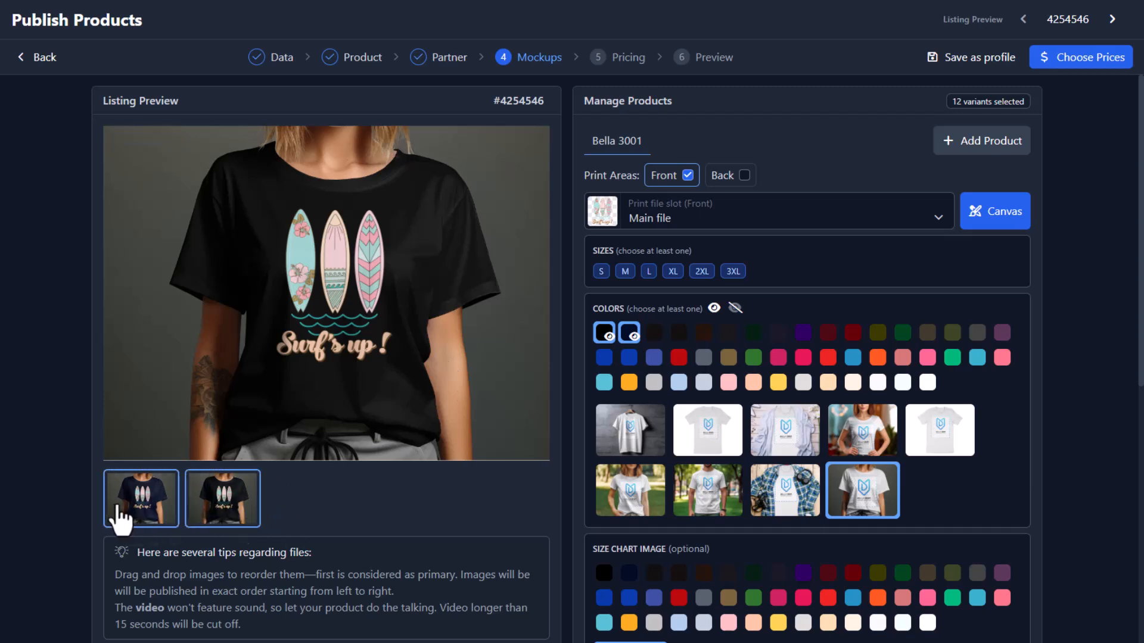
pyautogui.moveTo(154, 511); pyautogui.dragTo(170, 518)
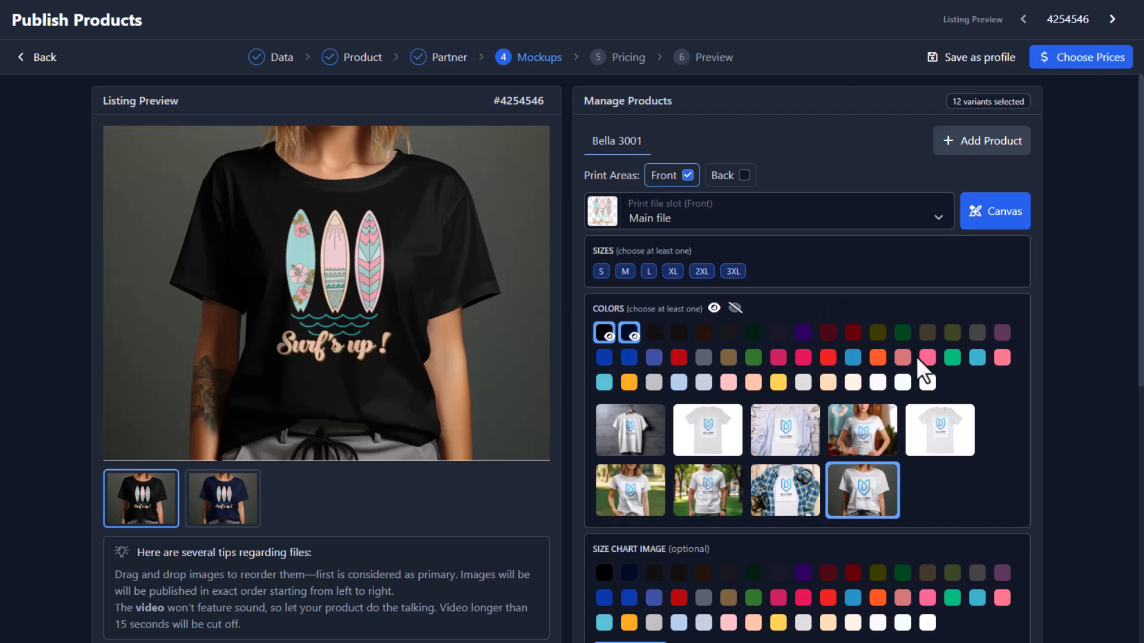
# Add Kelly green and Red shirt colours alongside black and navy.
pyautogui.click(906, 335)
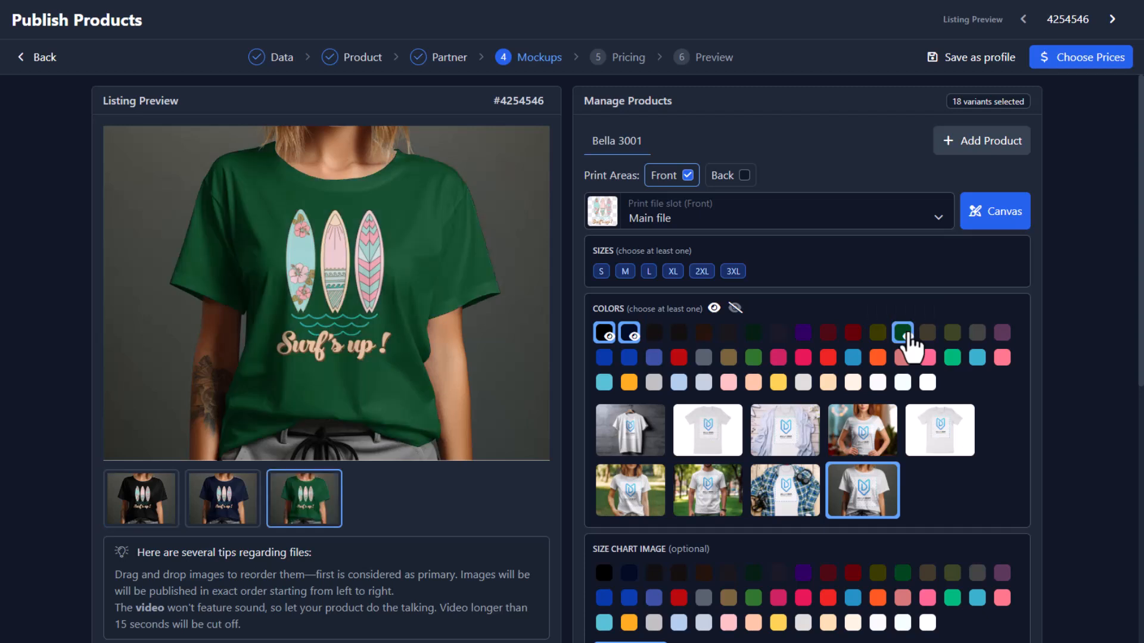
pyautogui.click(858, 361)
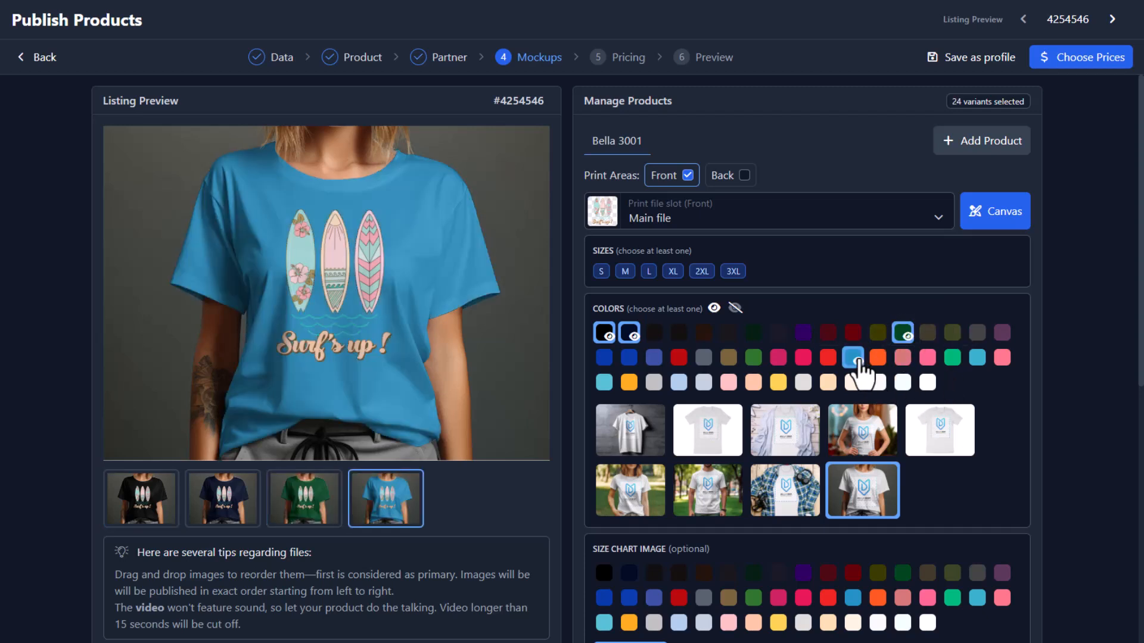
pyautogui.click(858, 362)
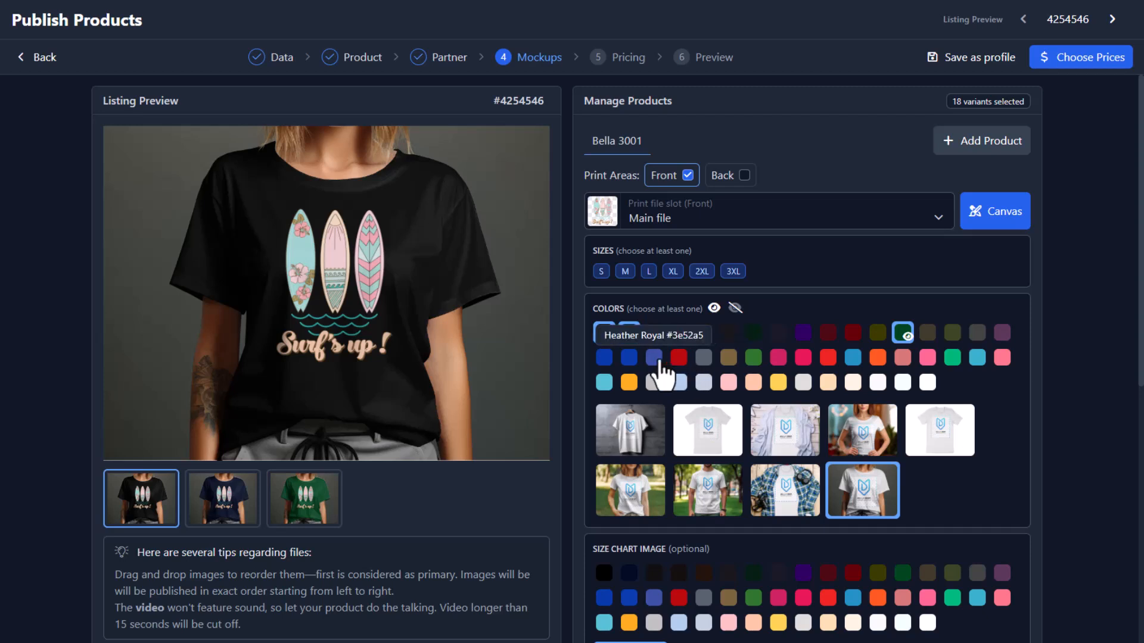
pyautogui.click(678, 358)
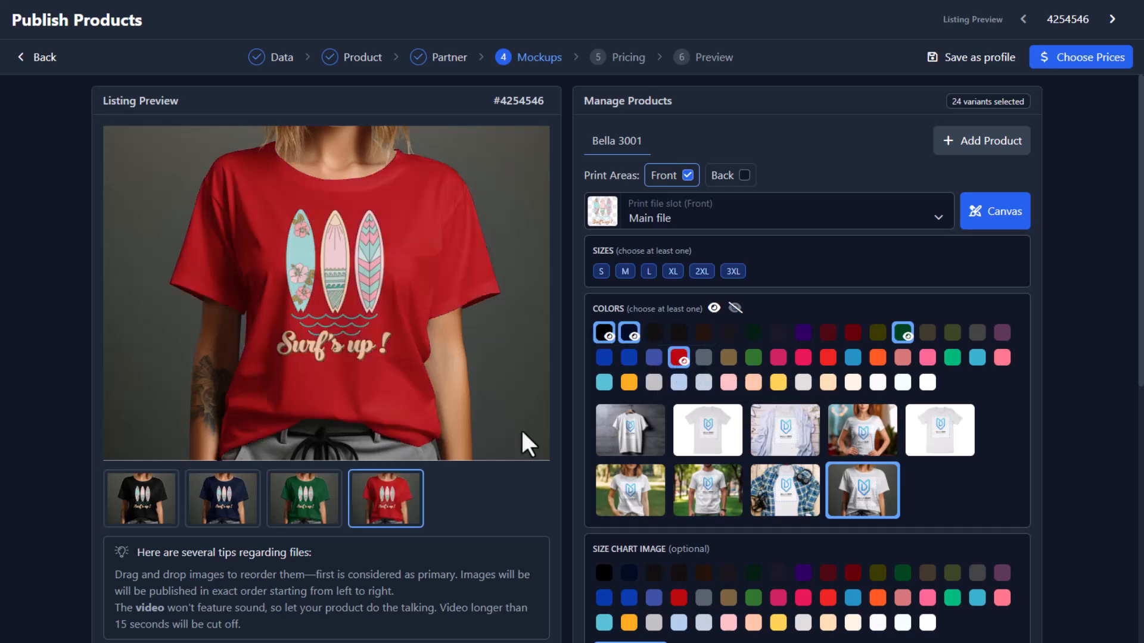
# Add a black size chart image, switching to the second size chart design.
pyautogui.scroll(-2, 713, 351)
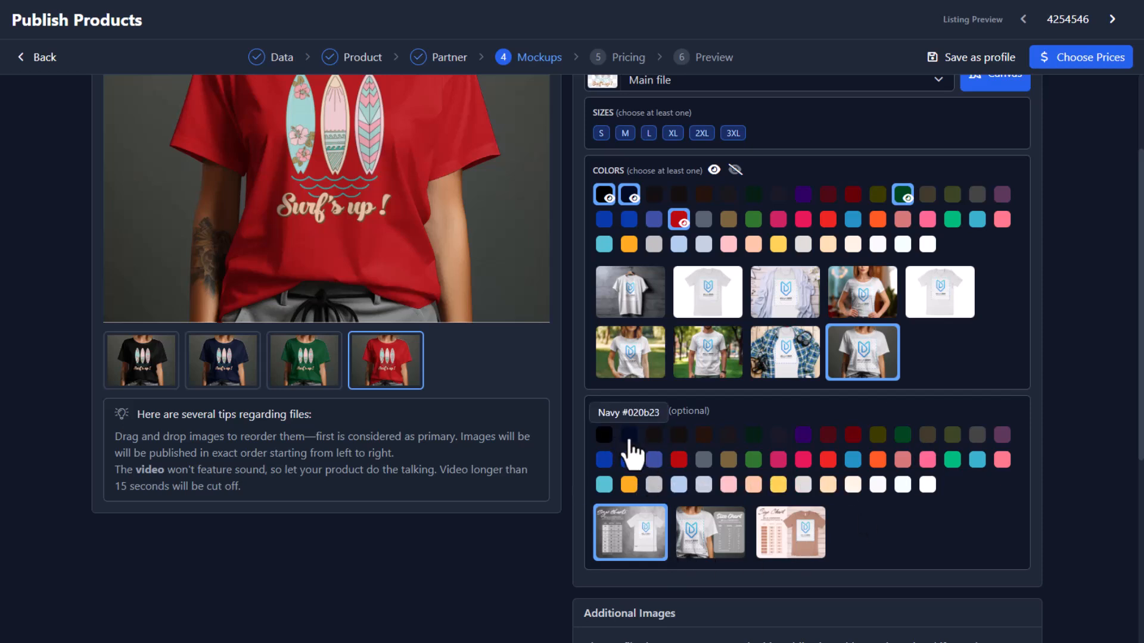
pyautogui.click(607, 438)
pyautogui.click(497, 366)
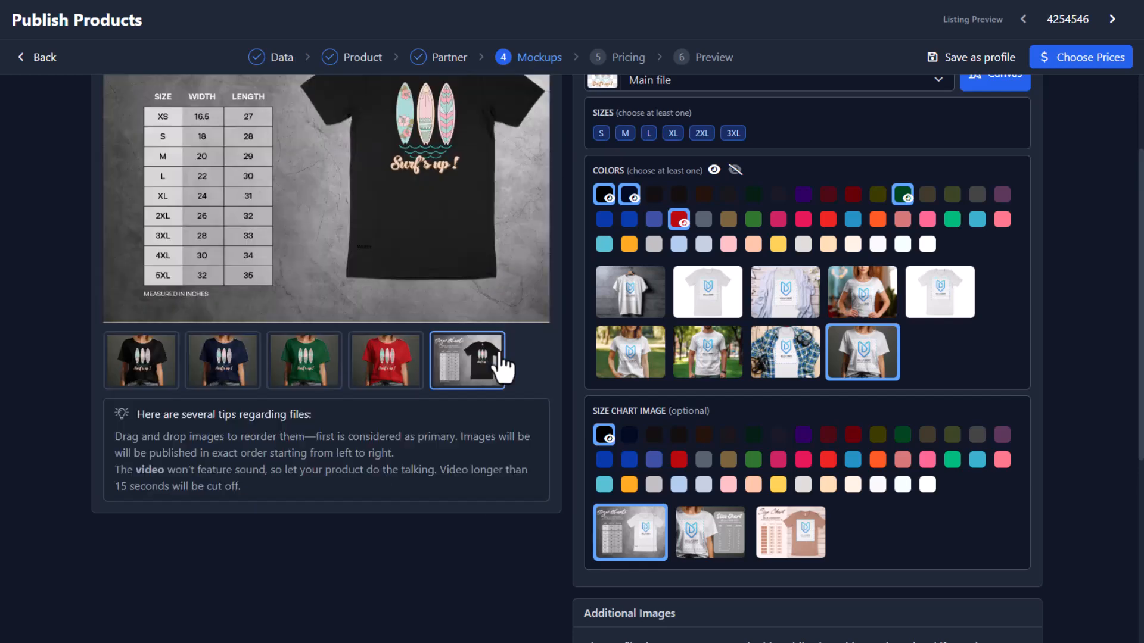
pyautogui.scroll(2, 488, 254)
pyautogui.scroll(-2, 477, 278)
pyautogui.click(727, 544)
pyautogui.scroll(2, 238, 273)
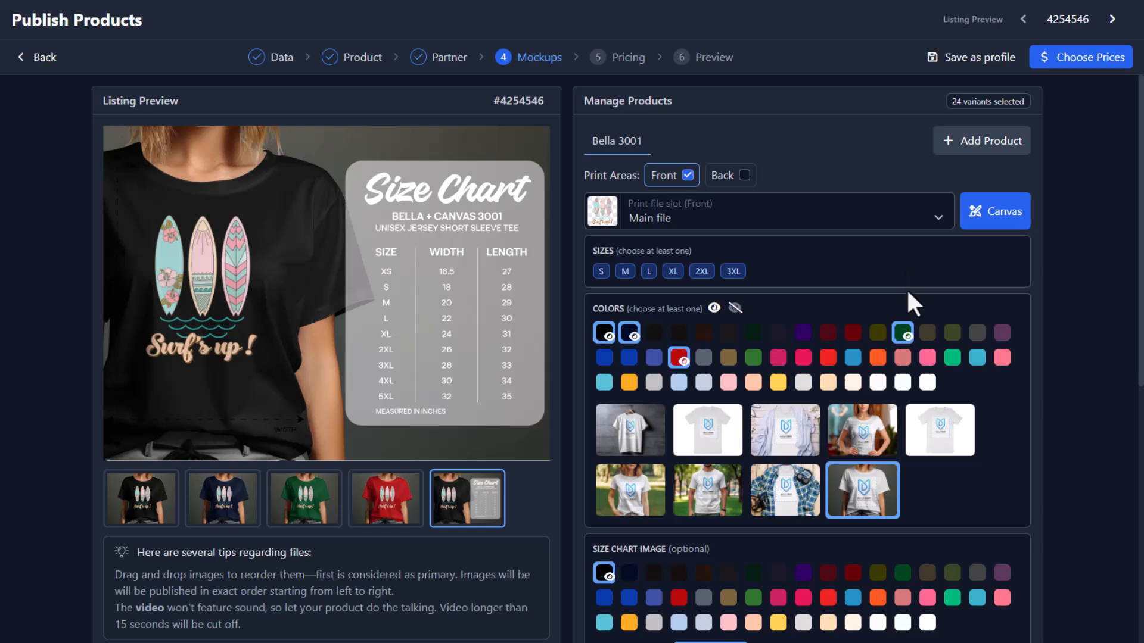
pyautogui.scroll(-5, 905, 282)
pyautogui.scroll(5, 900, 286)
# Advance through listings 4254547, 4254548 and 4254549, then open the Canvas editor.
pyautogui.click(1112, 20)
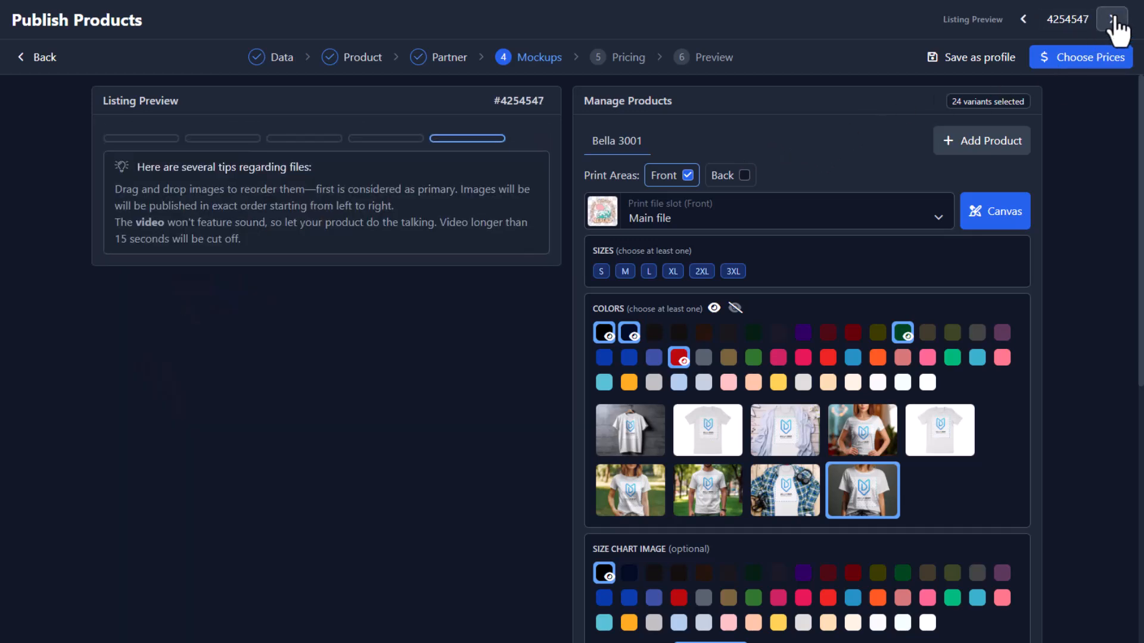
pyautogui.click(156, 513)
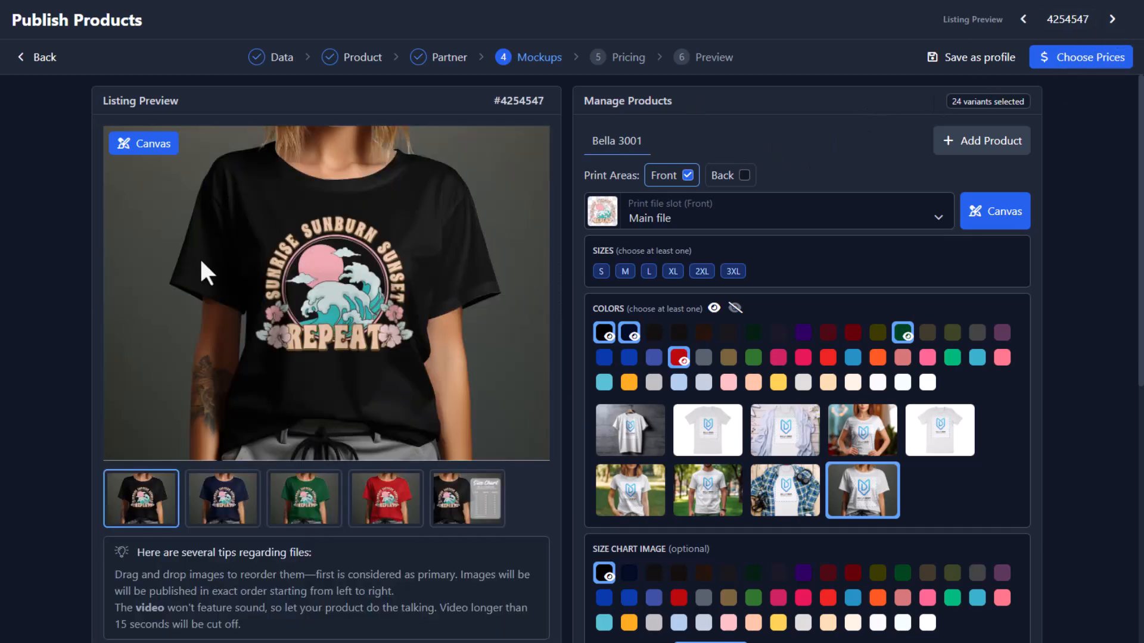
pyautogui.click(1112, 20)
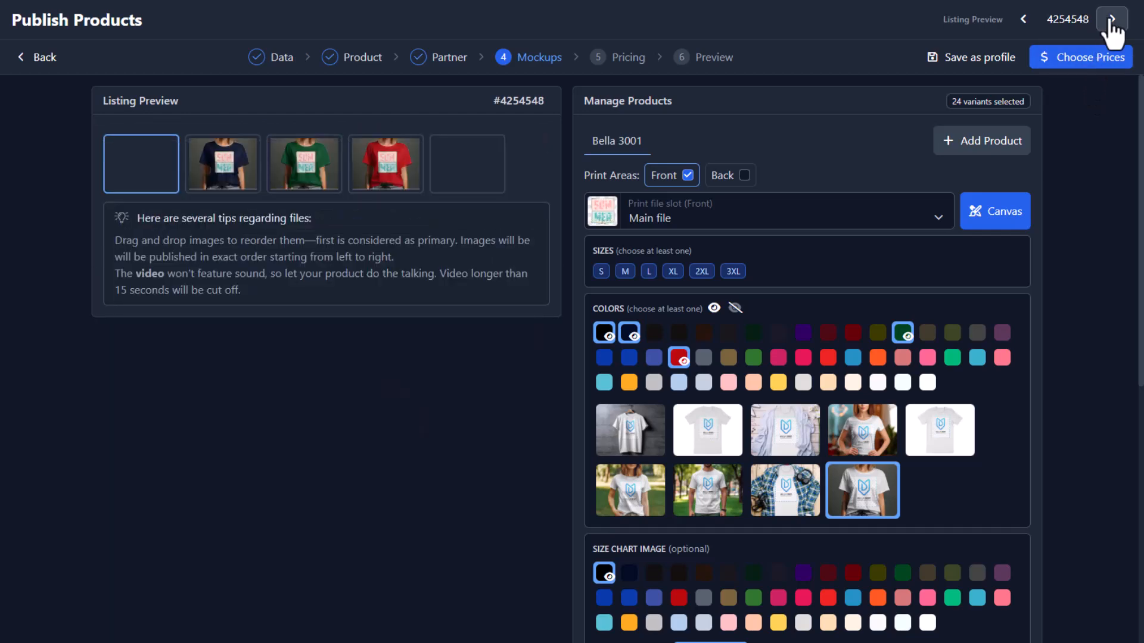
pyautogui.click(1112, 19)
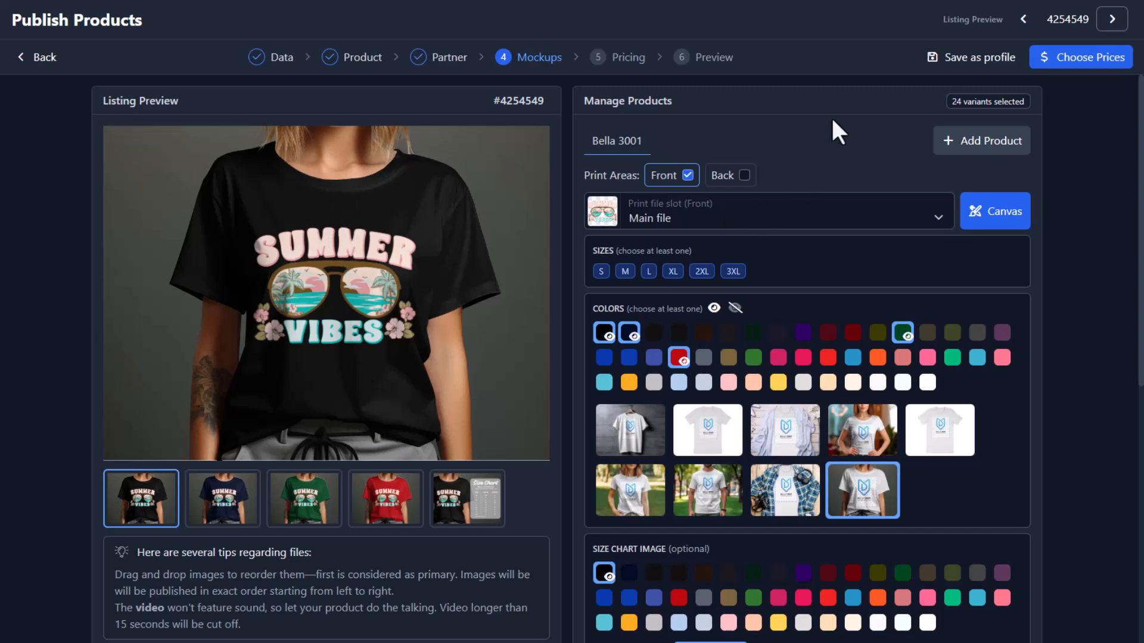
pyautogui.click(981, 219)
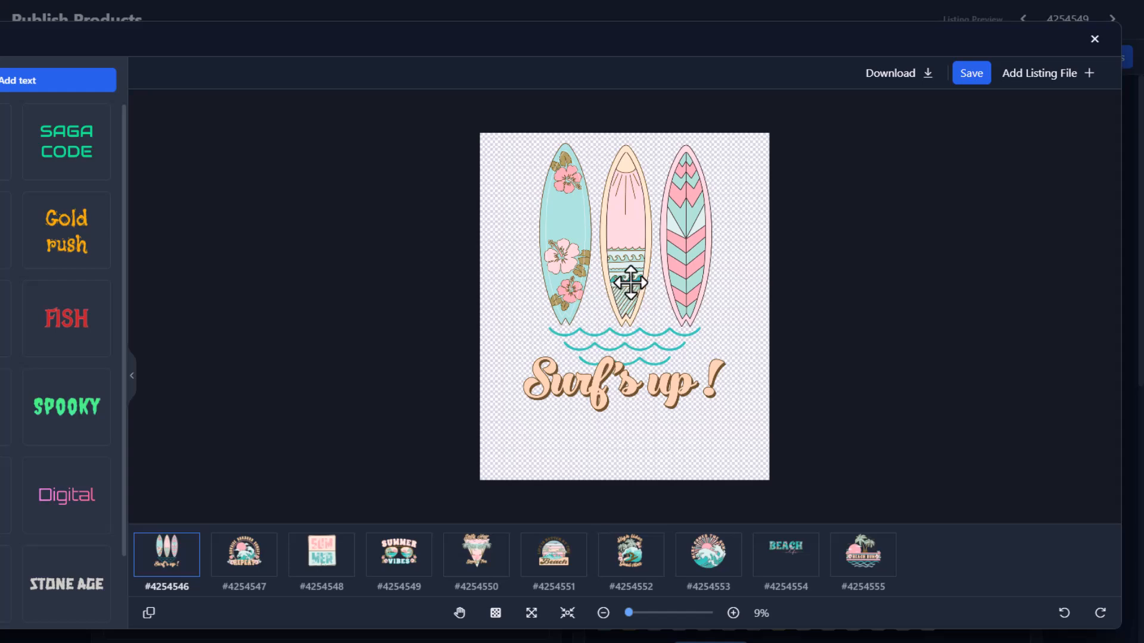
# View each of the ten designs, #4254547 to #4254555, then return to #4254546.
pyautogui.click(266, 564)
pyautogui.click(327, 569)
pyautogui.click(388, 566)
pyautogui.click(476, 563)
pyautogui.click(551, 563)
pyautogui.click(629, 566)
pyautogui.click(698, 572)
pyautogui.click(786, 557)
pyautogui.click(863, 554)
pyautogui.click(166, 554)
# Shrink the Surf's up design into the top-right corner and sync its size and position to all.
pyautogui.click(602, 256)
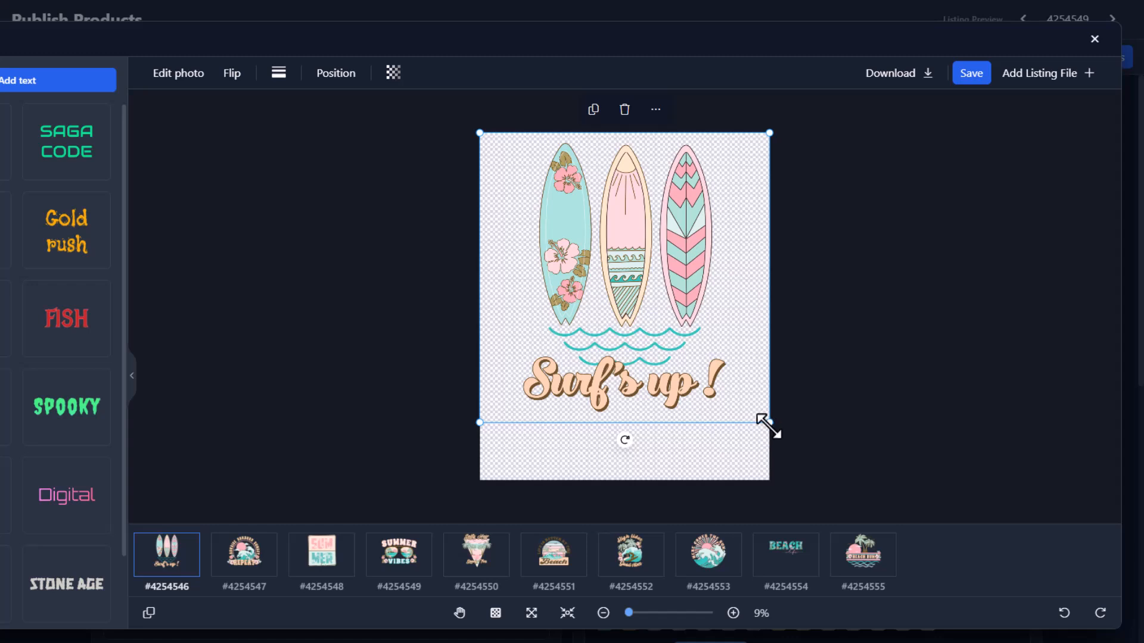
pyautogui.moveTo(769, 422); pyautogui.dragTo(553, 207)
pyautogui.moveTo(582, 171); pyautogui.dragTo(722, 165)
pyautogui.rightClick(724, 169)
pyautogui.click(700, 155)
pyautogui.moveTo(689, 212); pyautogui.dragTo(670, 232)
pyautogui.rightClick(712, 179)
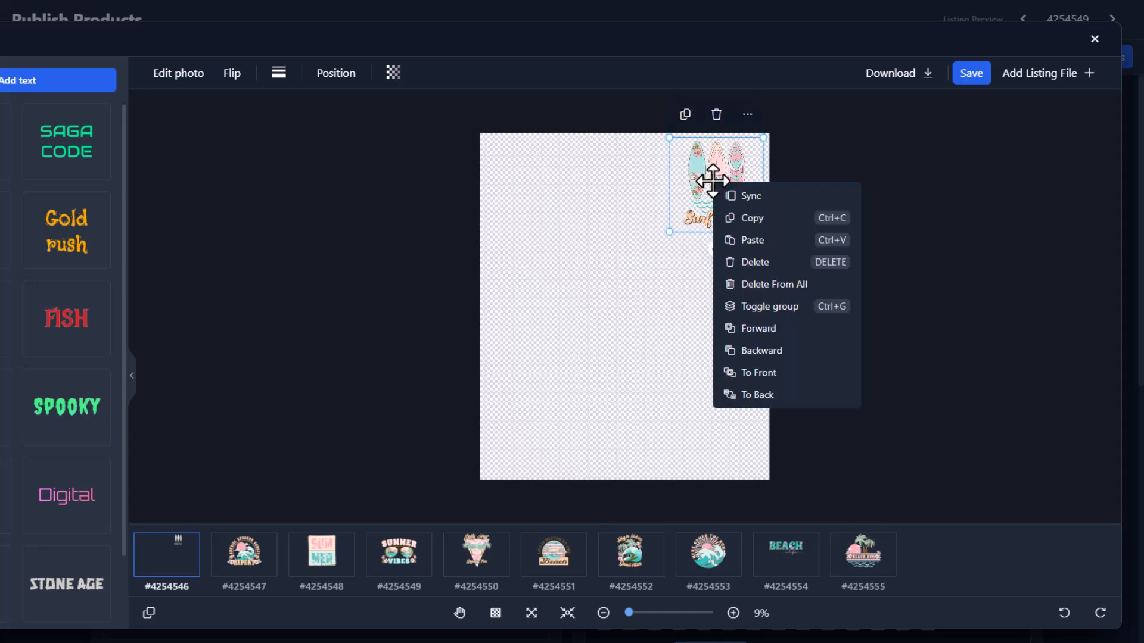
pyautogui.click(745, 196)
# Check designs #4254547 through #4254555 to confirm the synced top-right placement.
pyautogui.click(250, 568)
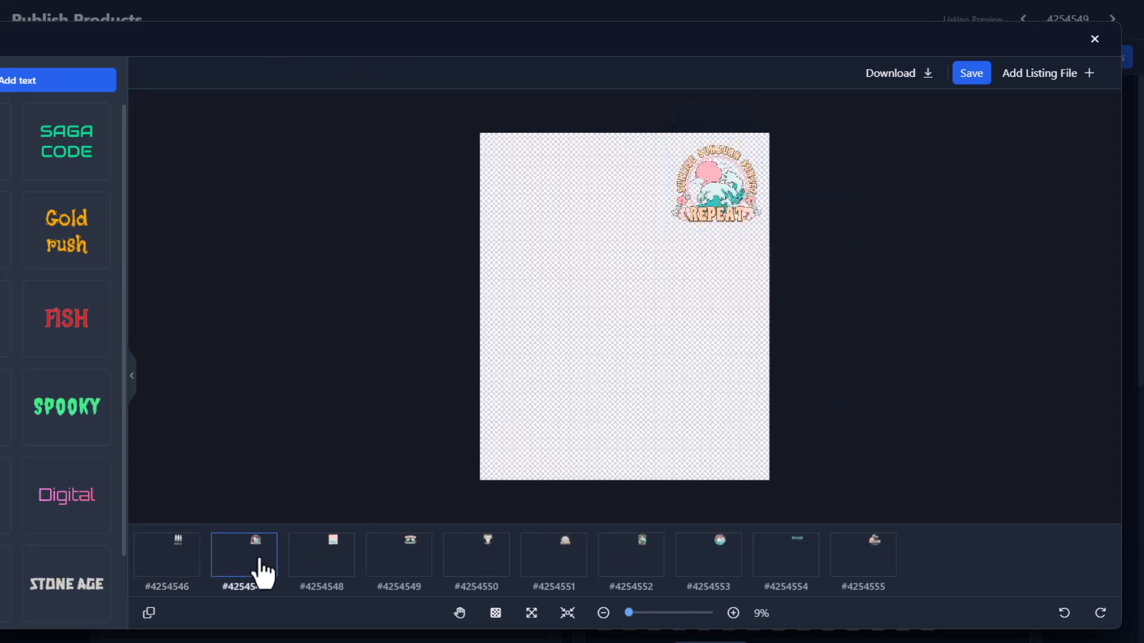
pyautogui.click(327, 566)
pyautogui.click(409, 567)
pyautogui.click(502, 569)
pyautogui.click(554, 566)
pyautogui.click(633, 566)
pyautogui.click(710, 566)
pyautogui.click(789, 569)
pyautogui.click(851, 569)
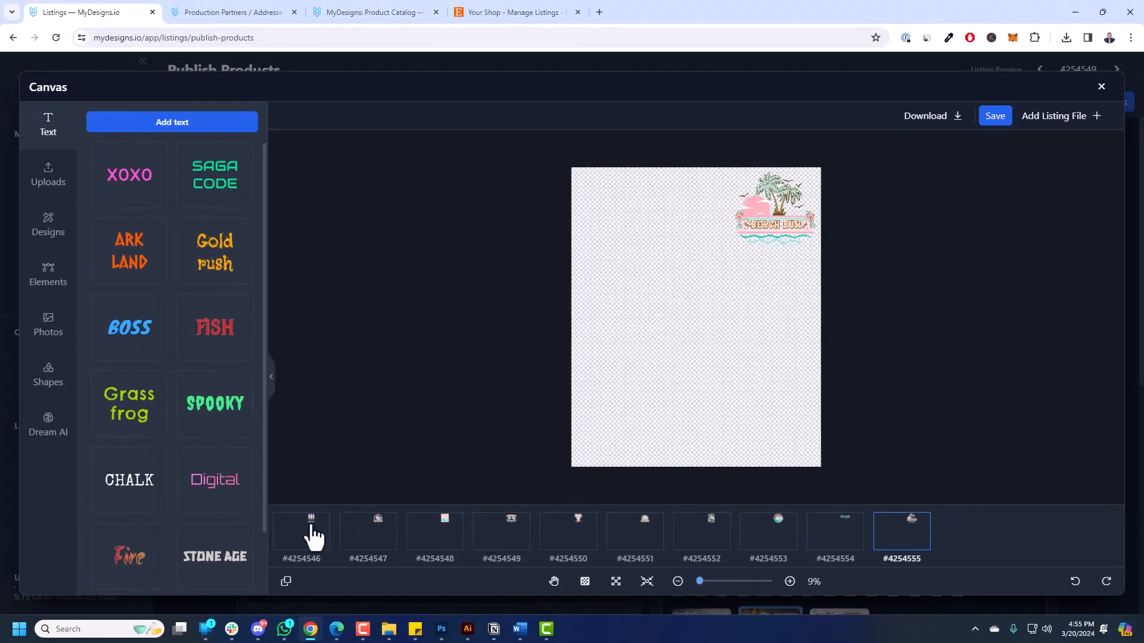
# Scale the Surf's up design to fill the artboard.
pyautogui.click(178, 557)
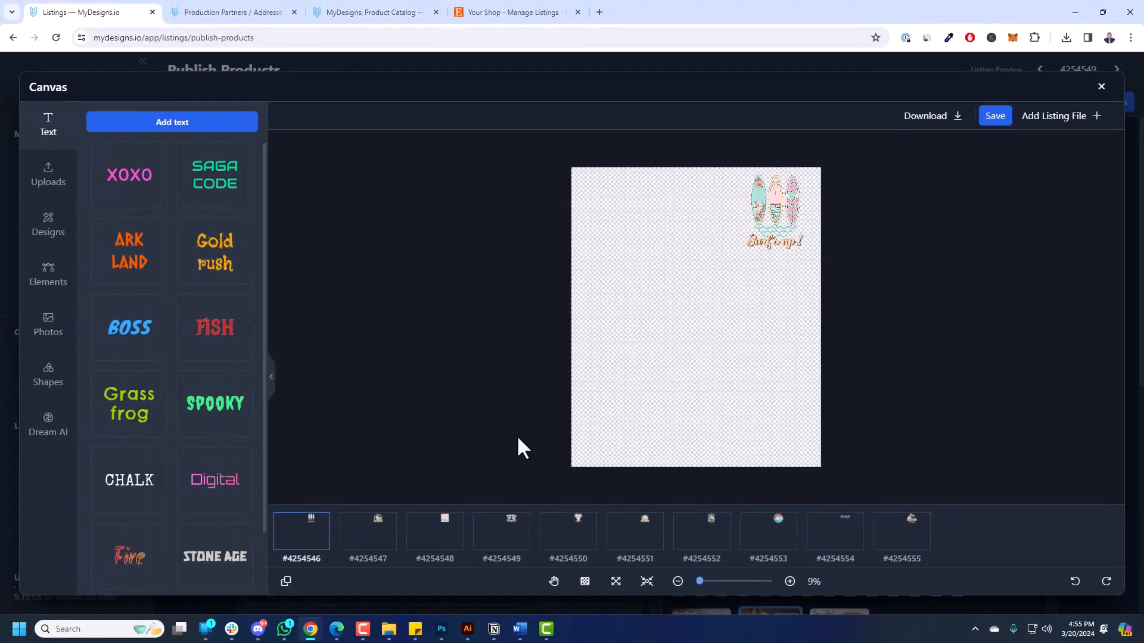
pyautogui.click(745, 196)
pyautogui.click(447, 115)
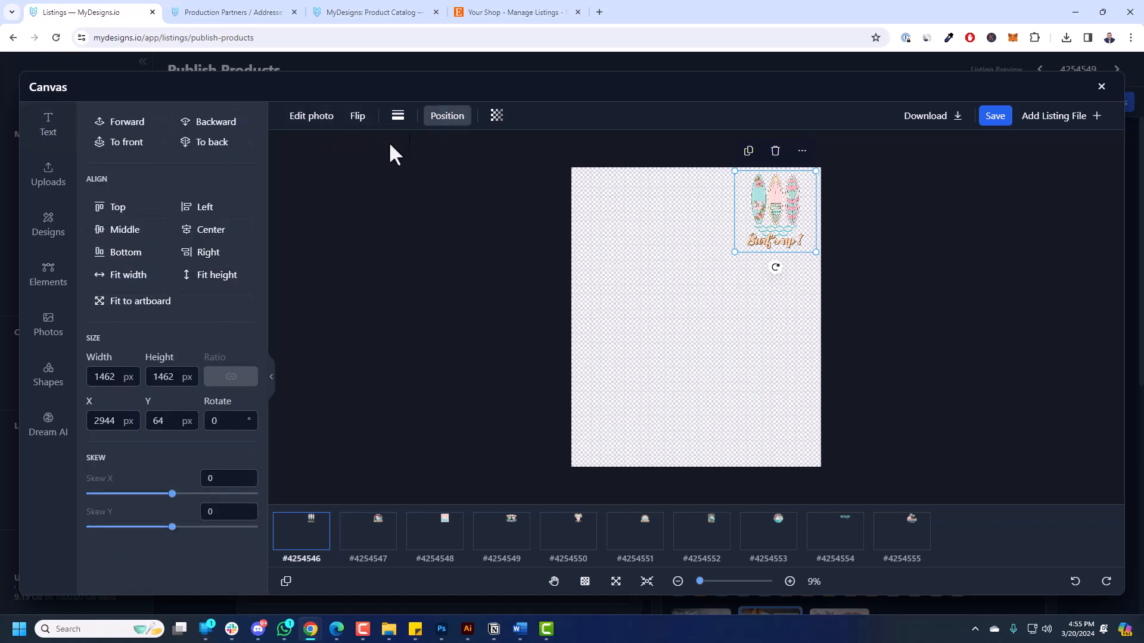
pyautogui.click(136, 302)
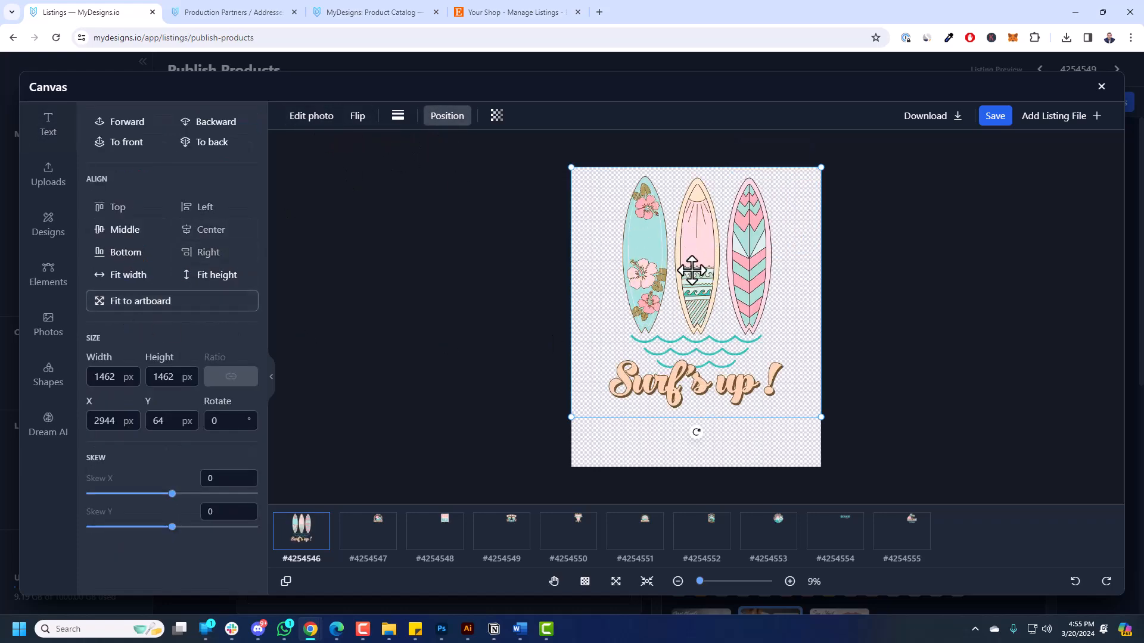
pyautogui.rightClick(672, 225)
pyautogui.click(690, 235)
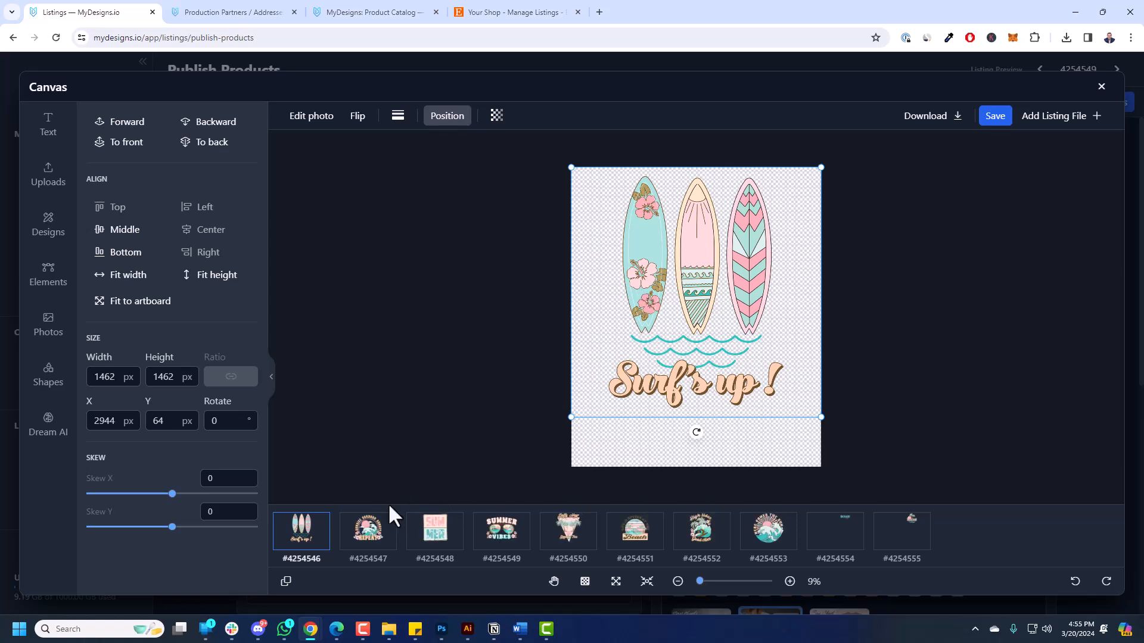
# Move Sunrise Sunburn and both SUMMER VIBES designs higher, slightly shrinking the sunglasses one.
pyautogui.click(368, 531)
pyautogui.click(703, 318)
pyautogui.moveTo(704, 319); pyautogui.dragTo(717, 248)
pyautogui.click(428, 530)
pyautogui.click(731, 322)
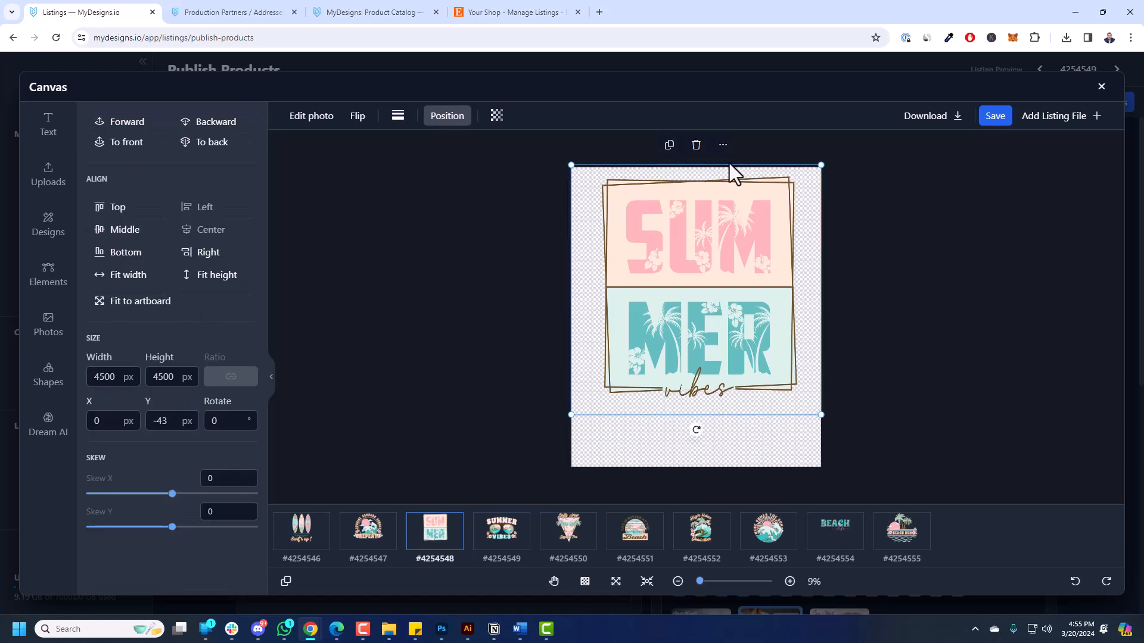
pyautogui.click(501, 530)
pyautogui.moveTo(733, 331); pyautogui.dragTo(732, 306)
pyautogui.moveTo(820, 392)
pyautogui.mouseDown()
pyautogui.moveTo(805, 388)
pyautogui.moveTo(814, 377)
pyautogui.mouseUp()
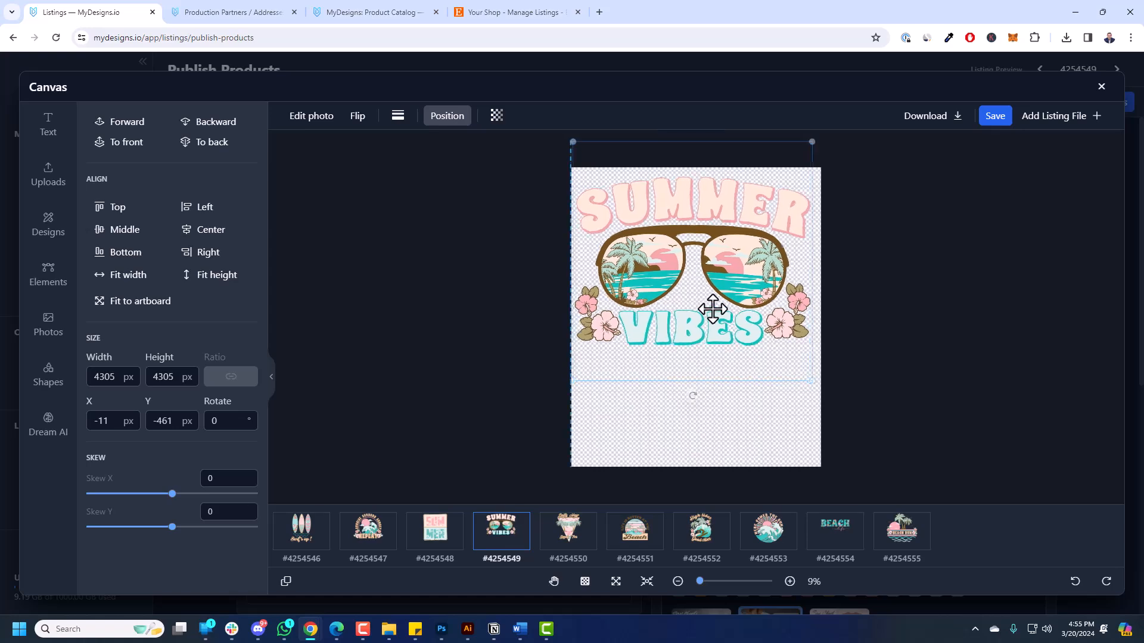
pyautogui.moveTo(714, 305); pyautogui.dragTo(716, 308)
# Raise the Beach and BEACH designs, shift High tides right, and shrink Here comes the sun.
pyautogui.click(590, 545)
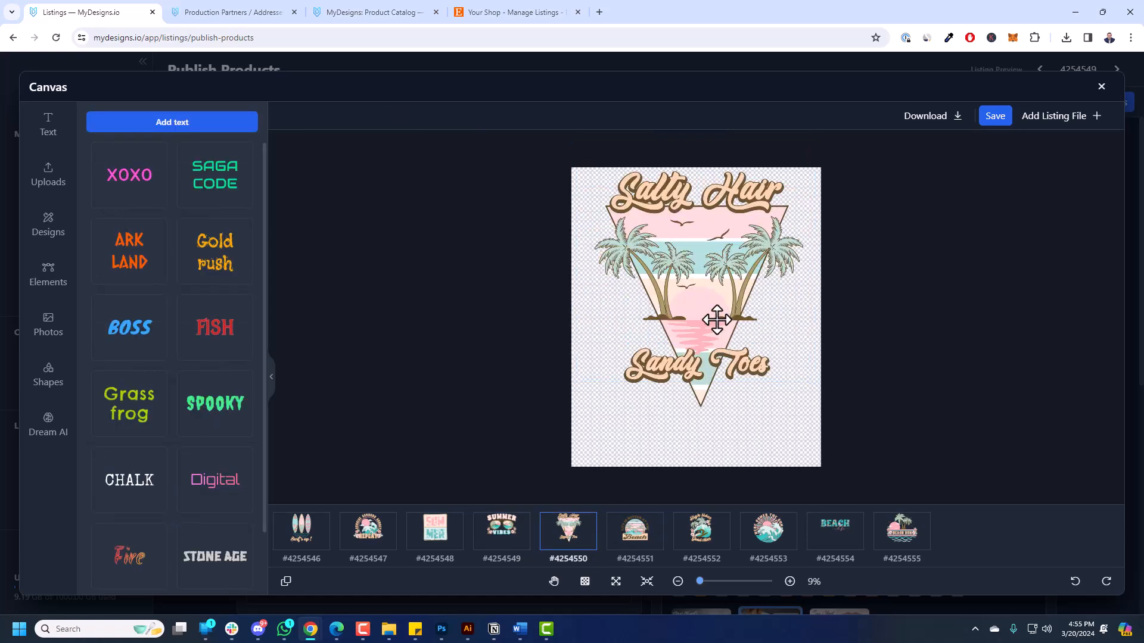
pyautogui.click(646, 544)
pyautogui.moveTo(754, 317); pyautogui.dragTo(753, 300)
pyautogui.click(702, 532)
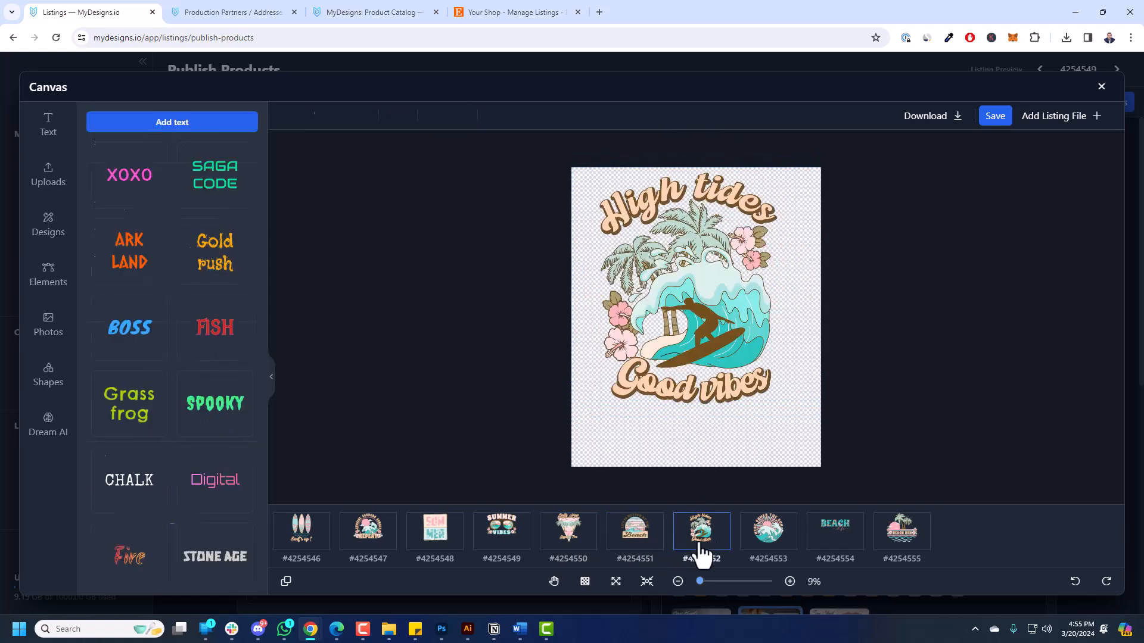
pyautogui.moveTo(713, 337); pyautogui.dragTo(721, 339)
pyautogui.click(776, 538)
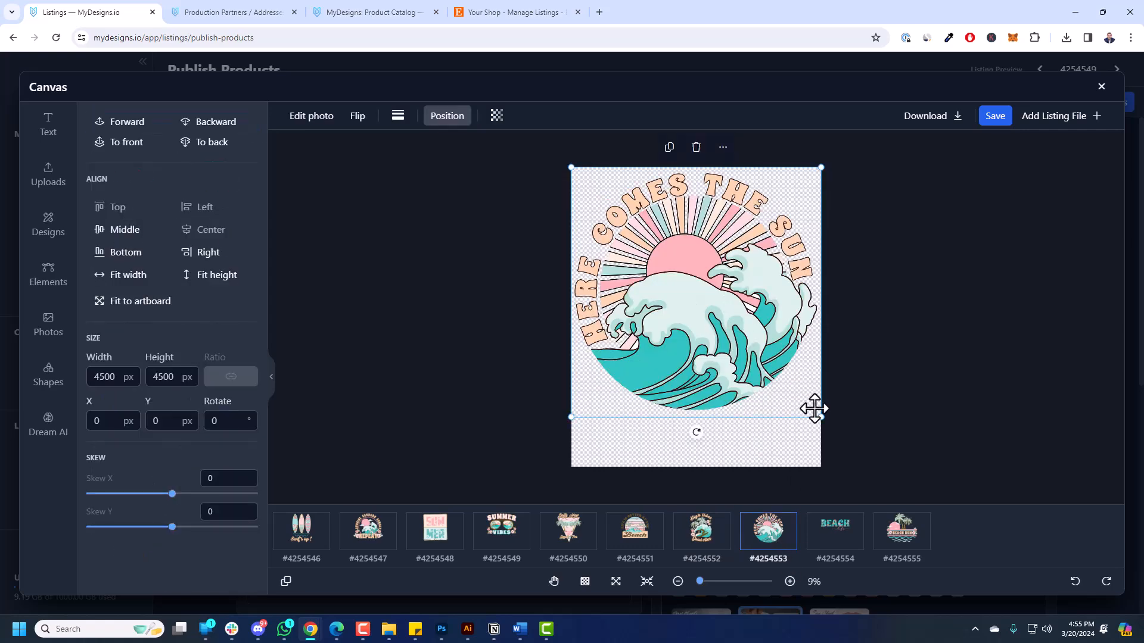
pyautogui.moveTo(820, 415); pyautogui.dragTo(806, 402)
pyautogui.moveTo(738, 357); pyautogui.dragTo(745, 357)
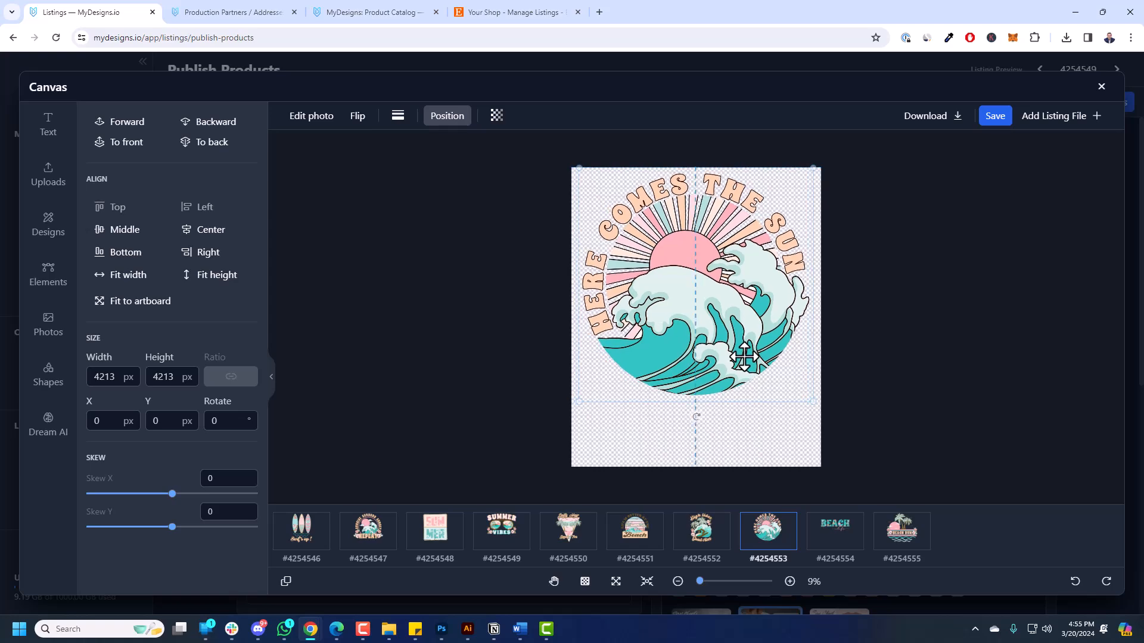
pyautogui.click(830, 545)
pyautogui.moveTo(731, 311); pyautogui.dragTo(730, 273)
# Shrink and recentre the BEACH BUM design, then save the canvas placements.
pyautogui.click(896, 536)
pyautogui.click(723, 299)
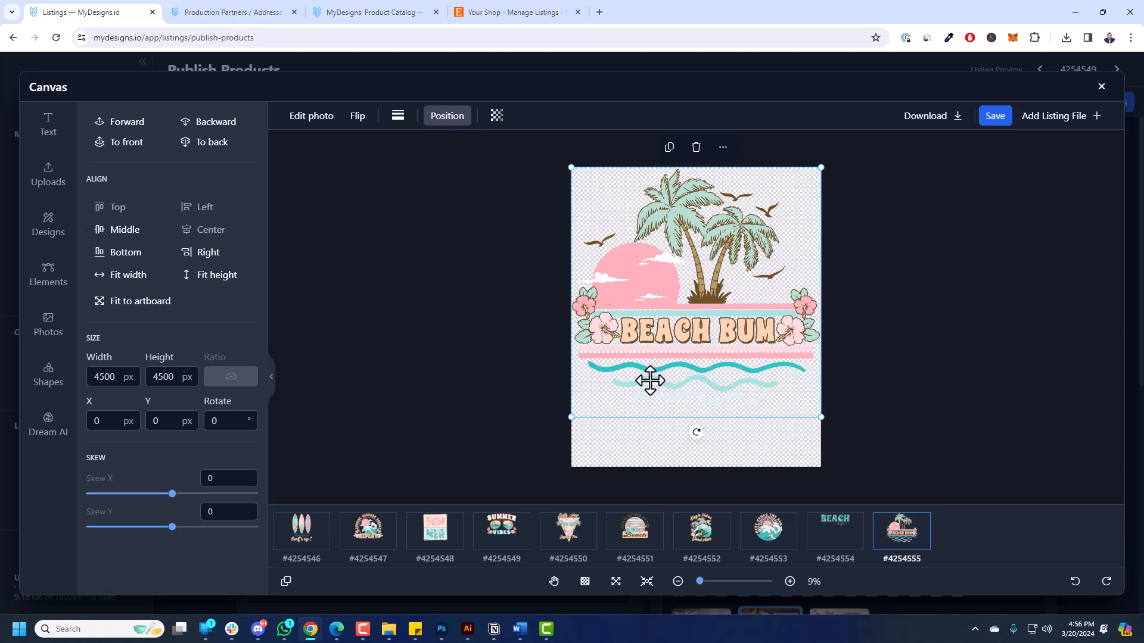
pyautogui.moveTo(822, 416); pyautogui.dragTo(816, 411)
pyautogui.moveTo(748, 374); pyautogui.dragTo(808, 356)
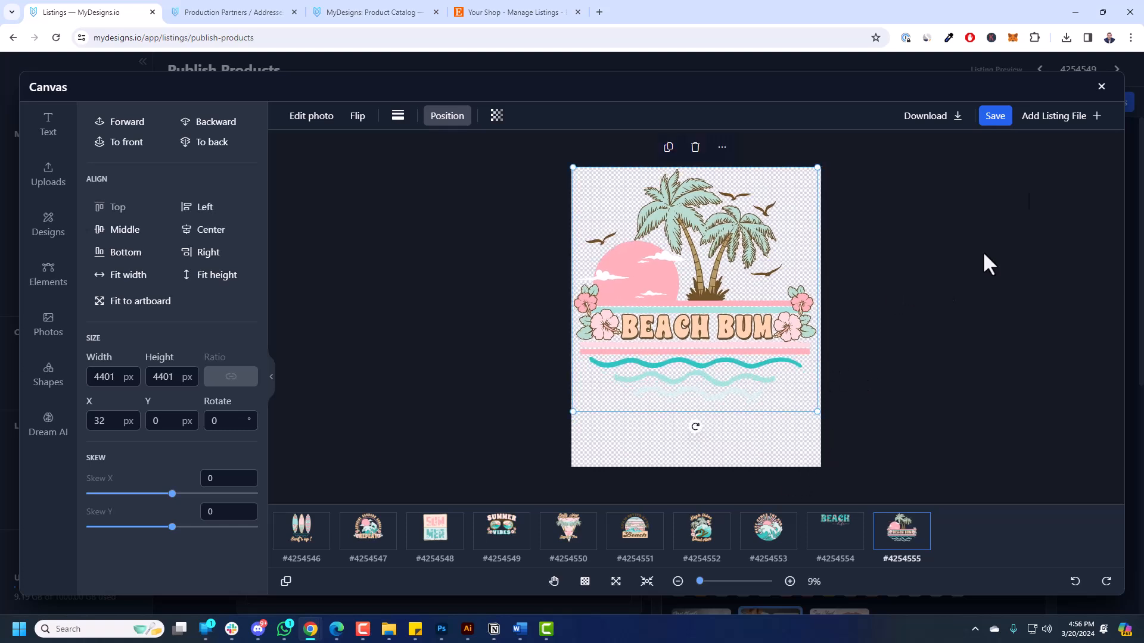
pyautogui.click(995, 124)
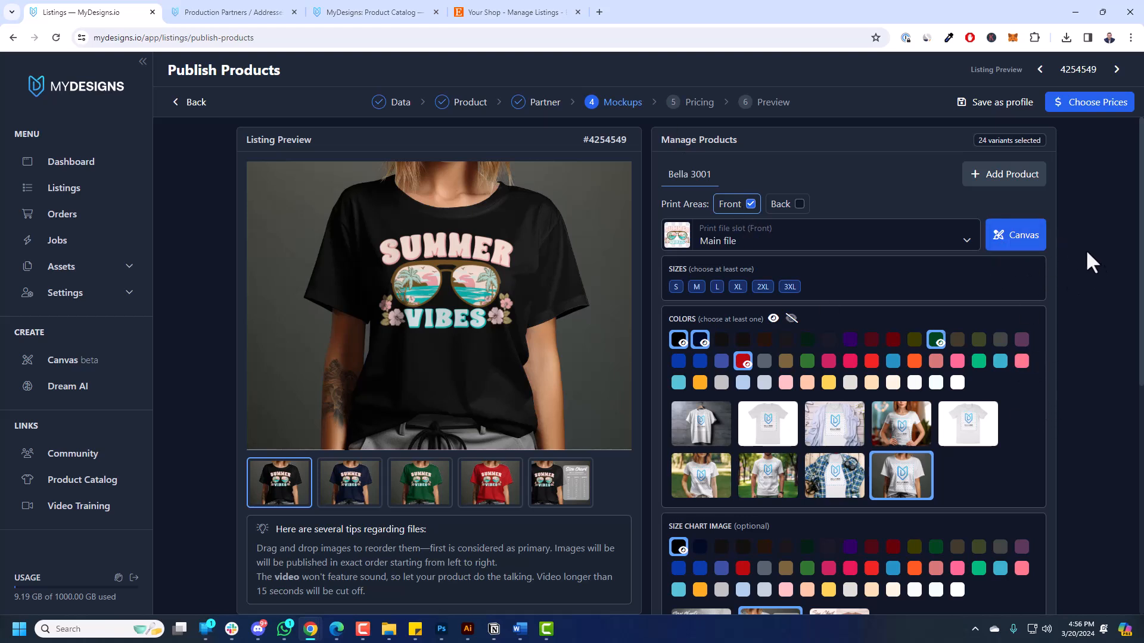
# Continue from the Mockups step to Choose Prices.
pyautogui.click(1089, 104)
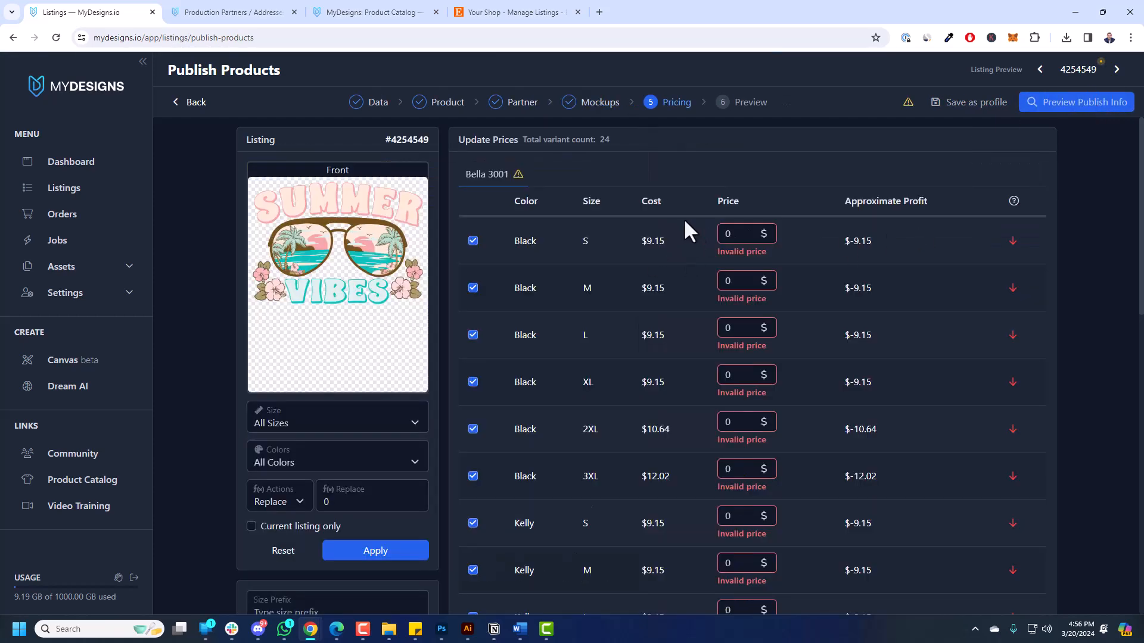
# Enter 33.98 as the Black S price.
pyautogui.scroll(-12, 652, 334)
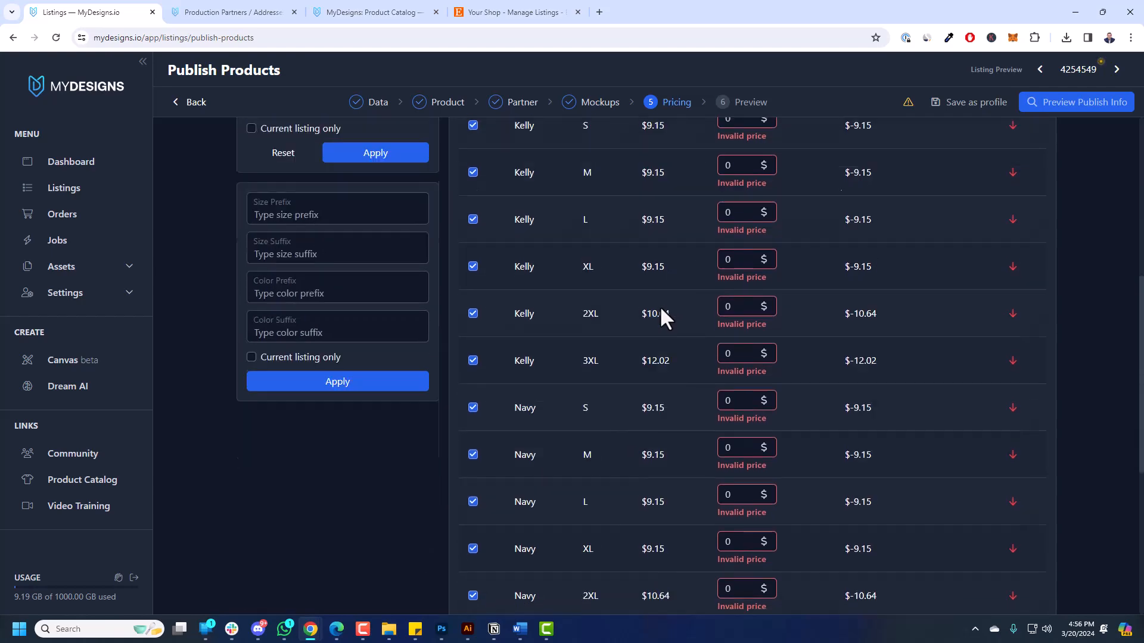
pyautogui.scroll(12, 683, 332)
pyautogui.click(737, 279)
pyautogui.write('33.98')
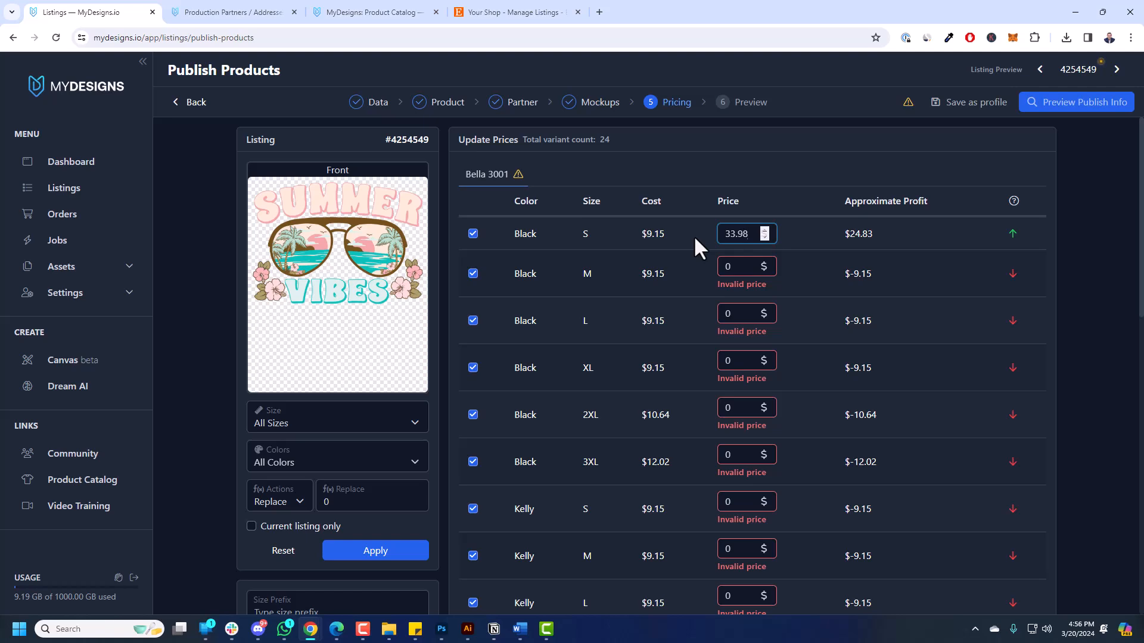
# Bulk-replace prices for All Sizes and All Colors with 33.98.
pyautogui.click(262, 429)
pyautogui.click(260, 432)
pyautogui.click(258, 436)
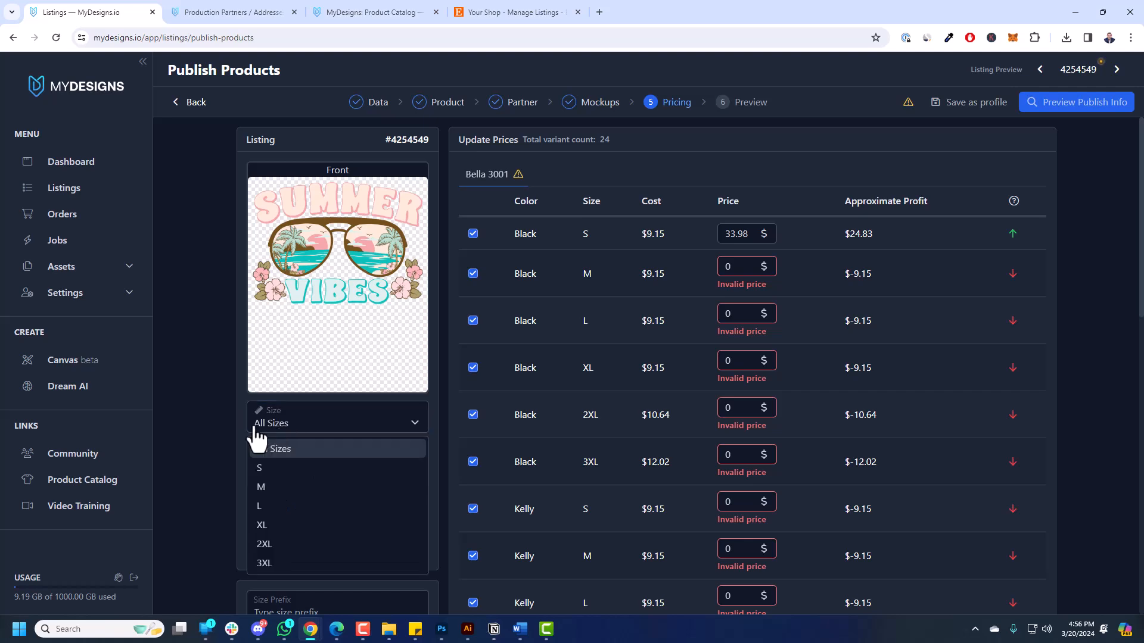
pyautogui.click(275, 448)
pyautogui.click(275, 458)
pyautogui.click(278, 487)
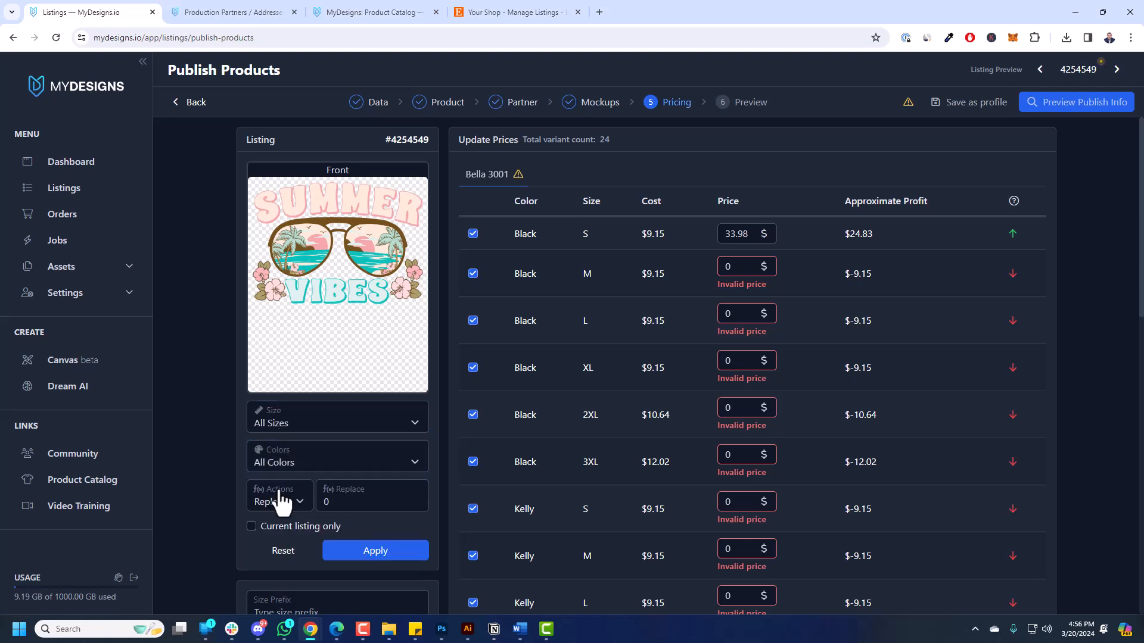
pyautogui.click(284, 502)
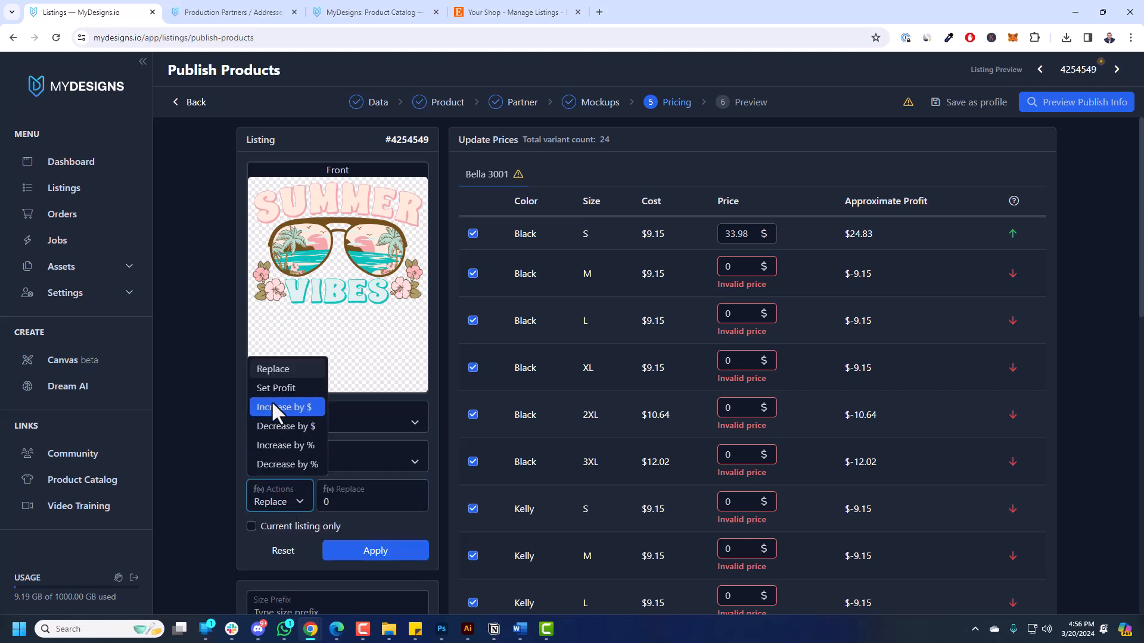
pyautogui.click(274, 369)
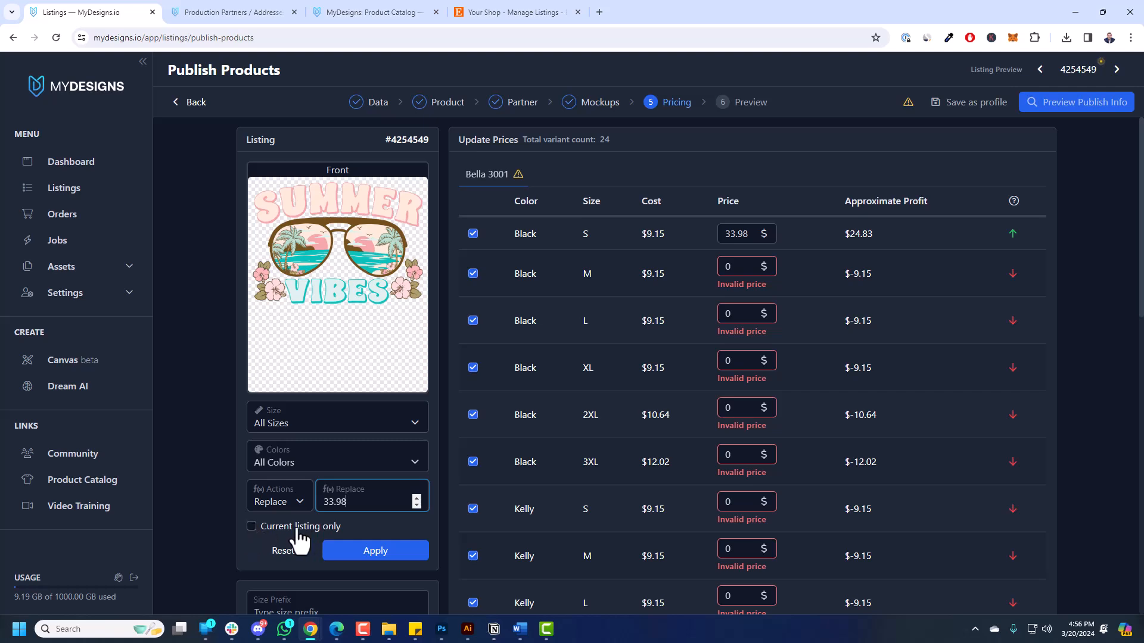
pyautogui.click(381, 554)
pyautogui.click(1117, 69)
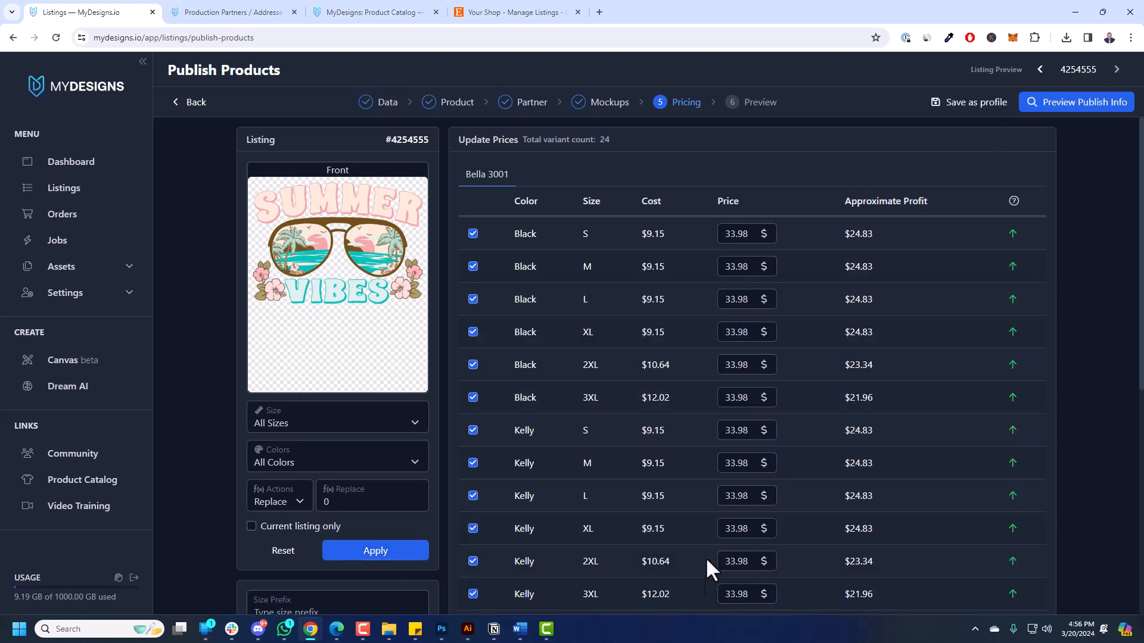
pyautogui.click(1038, 71)
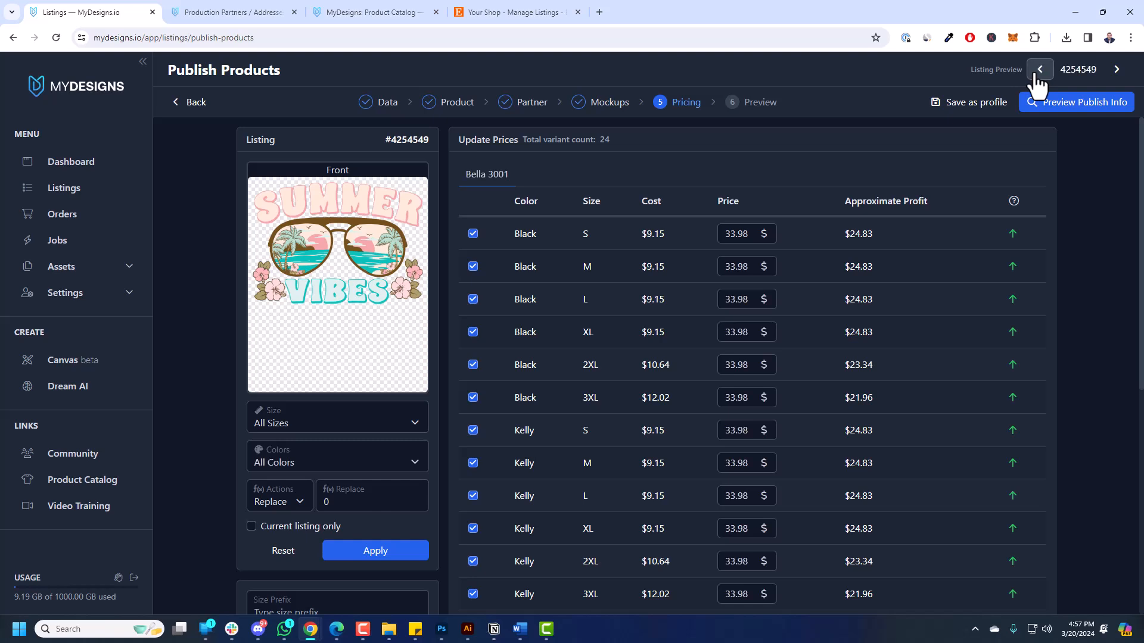
# Replace all 2XL variant prices with 34.98.
pyautogui.click(1038, 70)
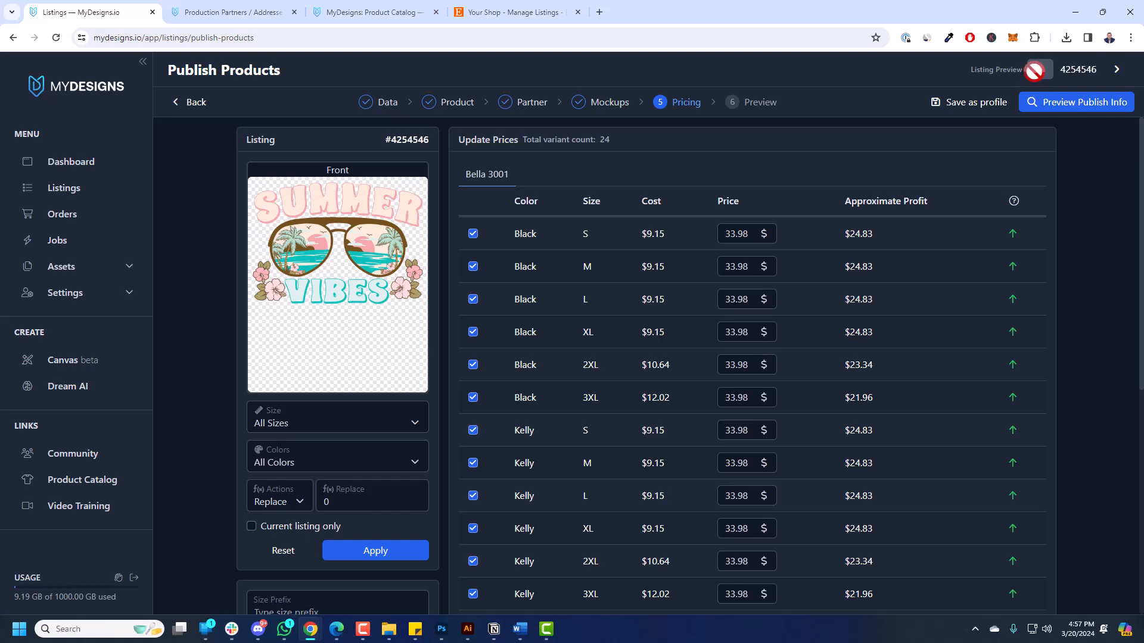
pyautogui.click(407, 430)
pyautogui.click(329, 541)
pyautogui.click(319, 502)
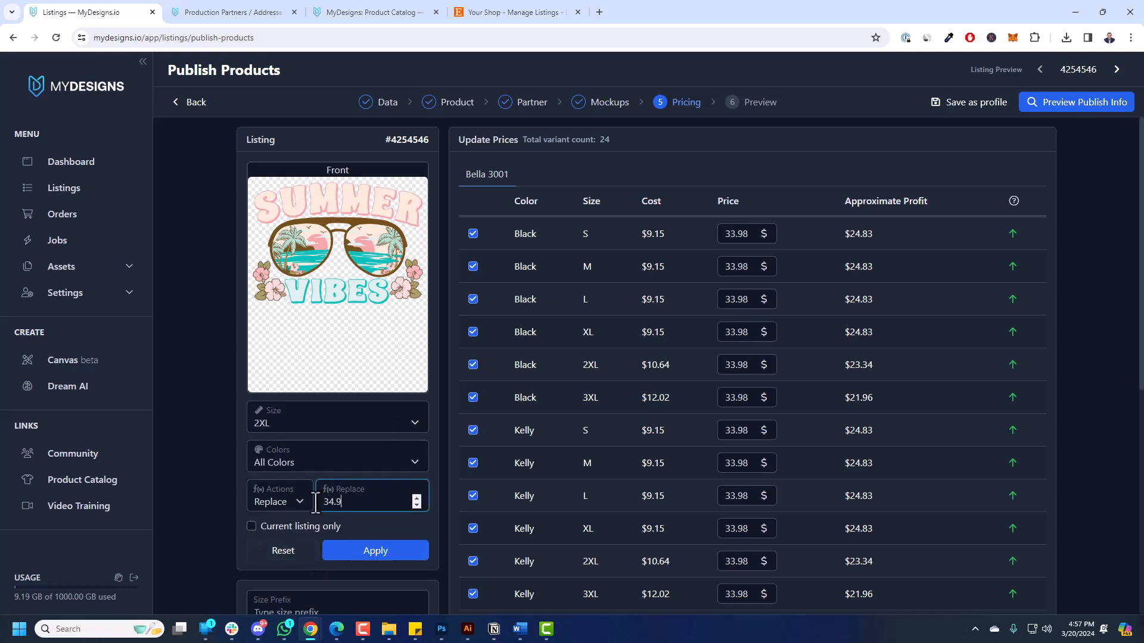
pyautogui.click(343, 554)
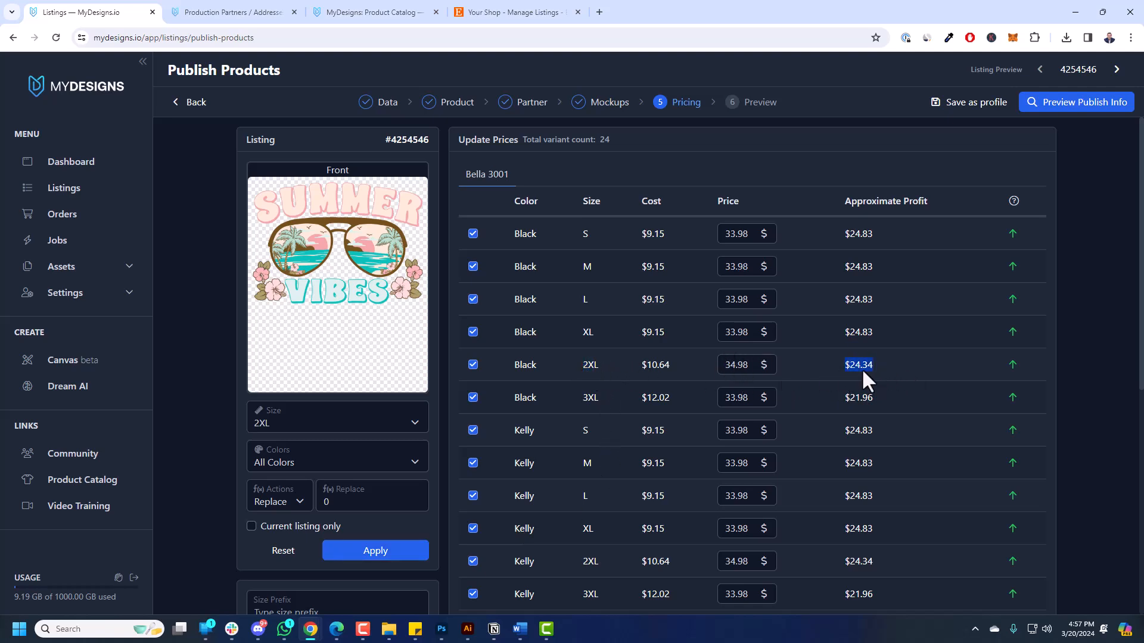
# Replace all 3XL variant prices with 35.98, leaving Black S unchanged.
pyautogui.click(301, 428)
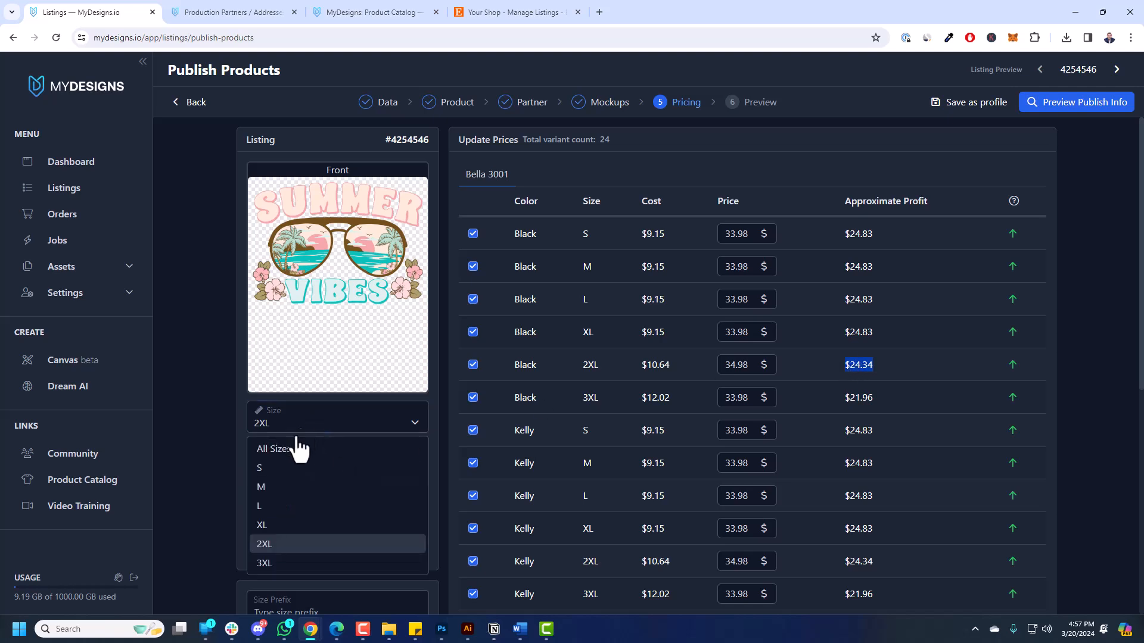
pyautogui.click(267, 564)
pyautogui.moveTo(336, 500); pyautogui.dragTo(314, 504)
pyautogui.click(346, 503)
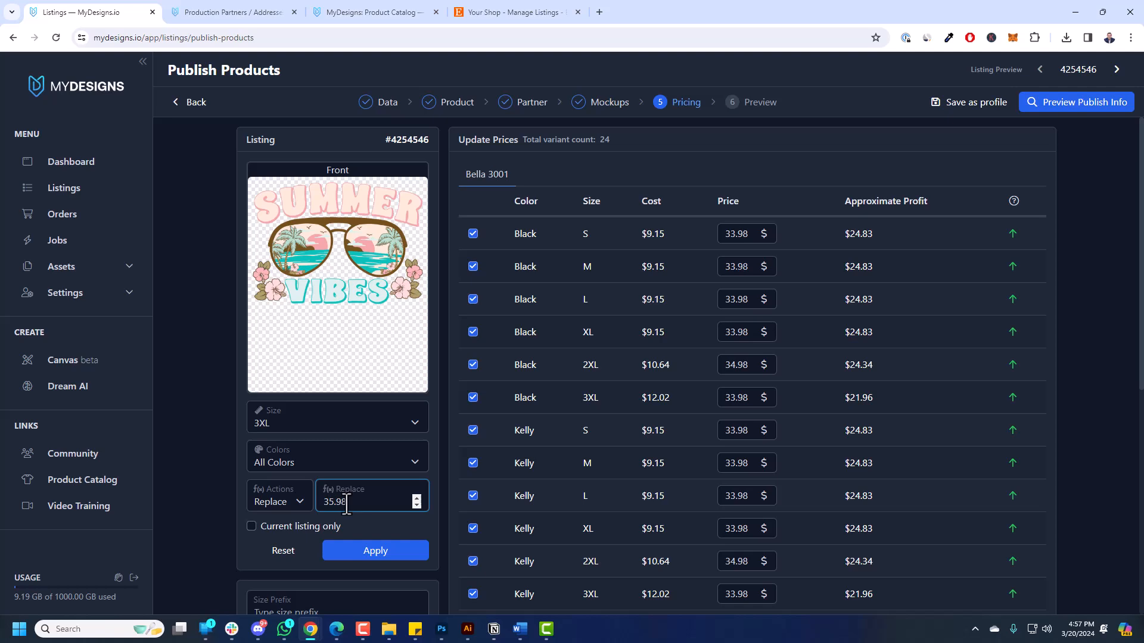
pyautogui.click(368, 543)
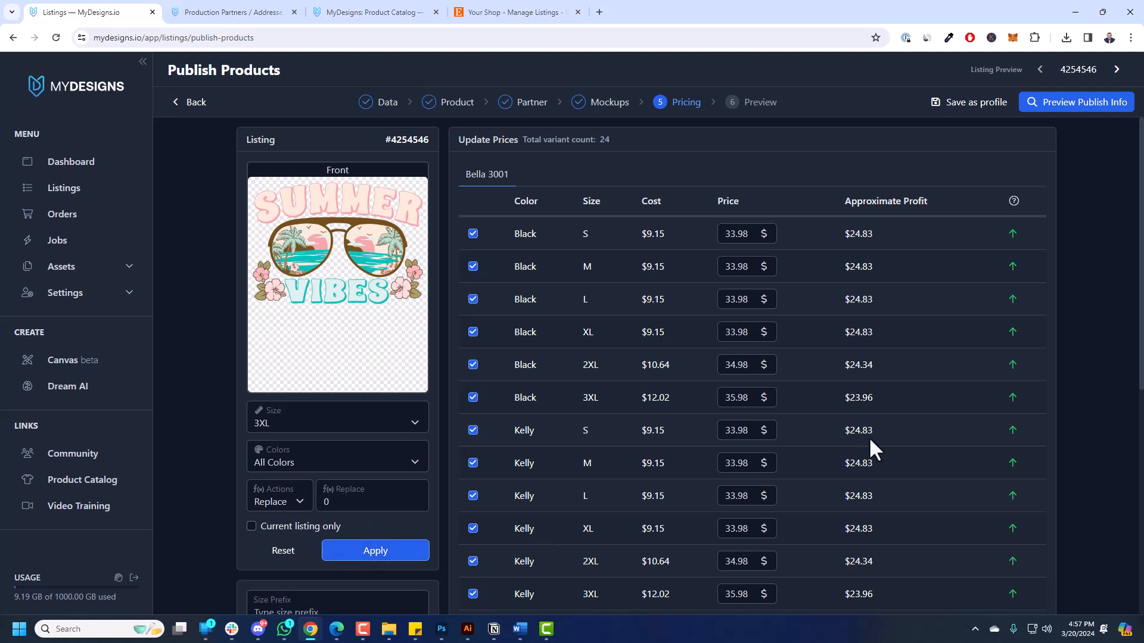
pyautogui.doubleClick(736, 234)
pyautogui.click(813, 317)
pyautogui.scroll(-6, 895, 256)
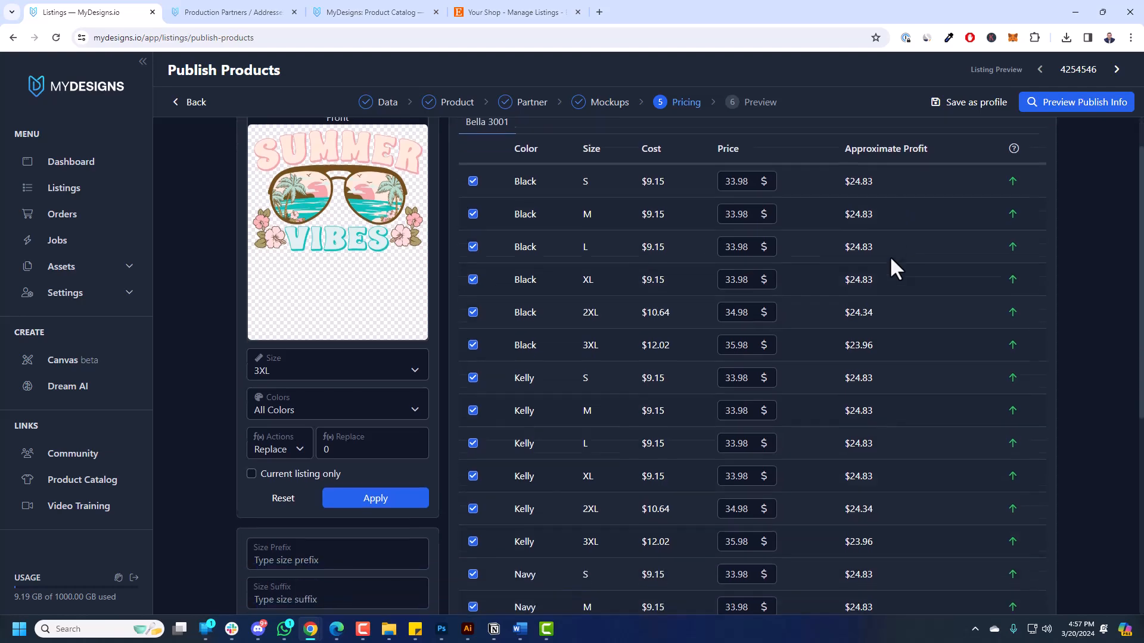
pyautogui.scroll(6, 849, 403)
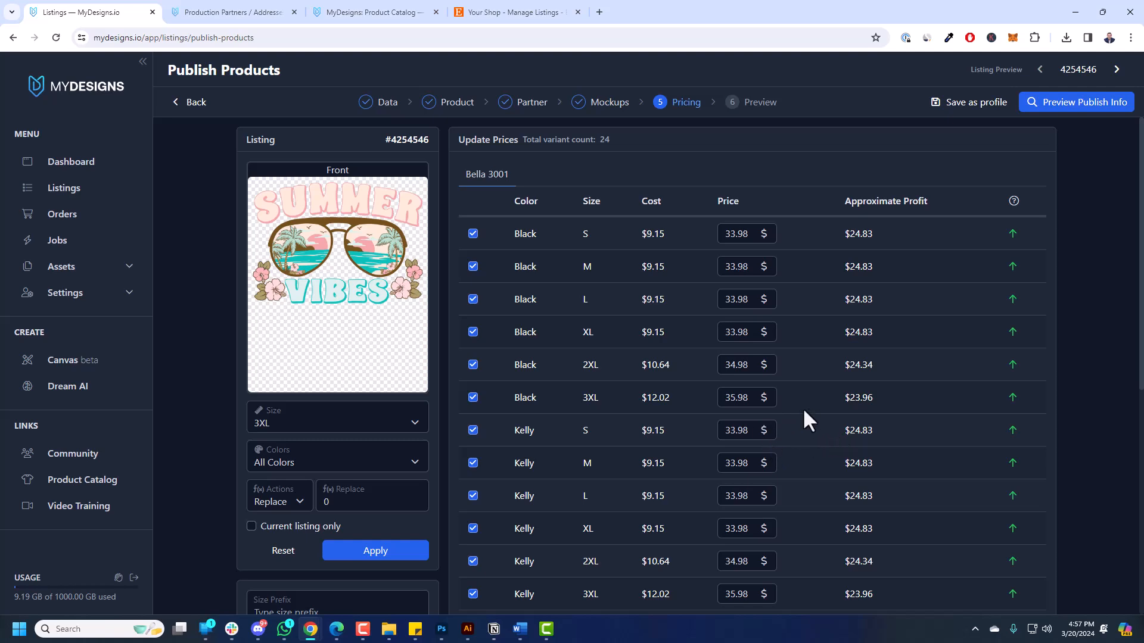
# Step through the listing previews' prices, back to listing #4254546, then go to the Preview step.
pyautogui.click(1116, 70)
pyautogui.click(1117, 70)
pyautogui.click(1117, 72)
pyautogui.click(1040, 71)
pyautogui.click(1041, 71)
pyautogui.click(1041, 71)
pyautogui.click(1040, 71)
pyautogui.click(1117, 70)
pyautogui.click(1095, 106)
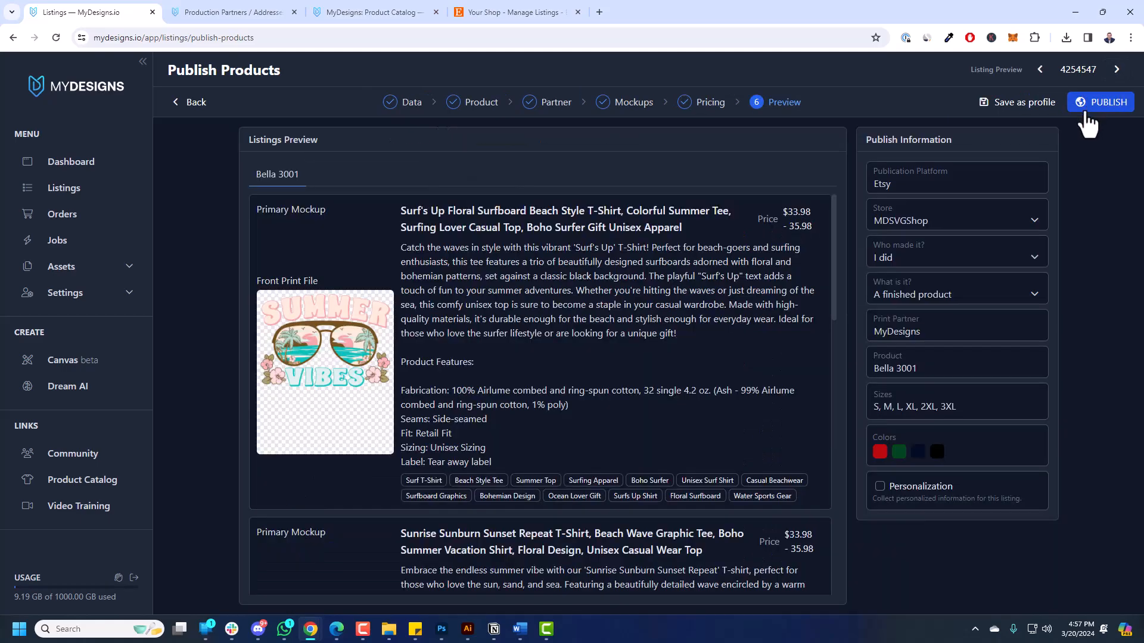
# Review the previewed listings, including the Surf's Up title and the Etsy publication platform.
pyautogui.scroll(-5, 557, 350)
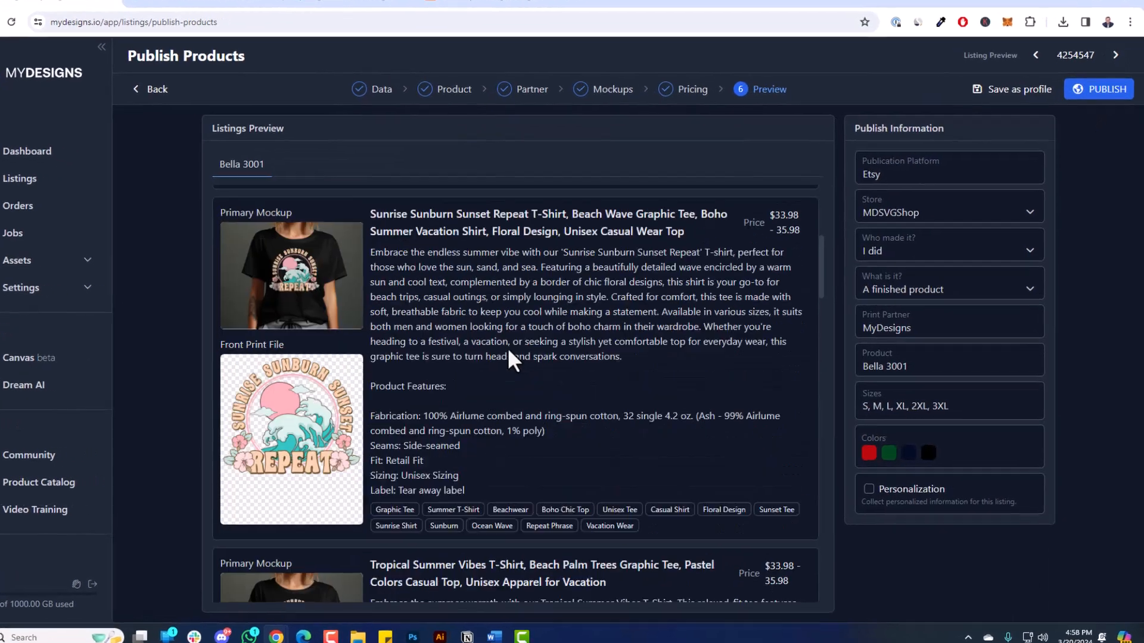
pyautogui.scroll(5, 510, 353)
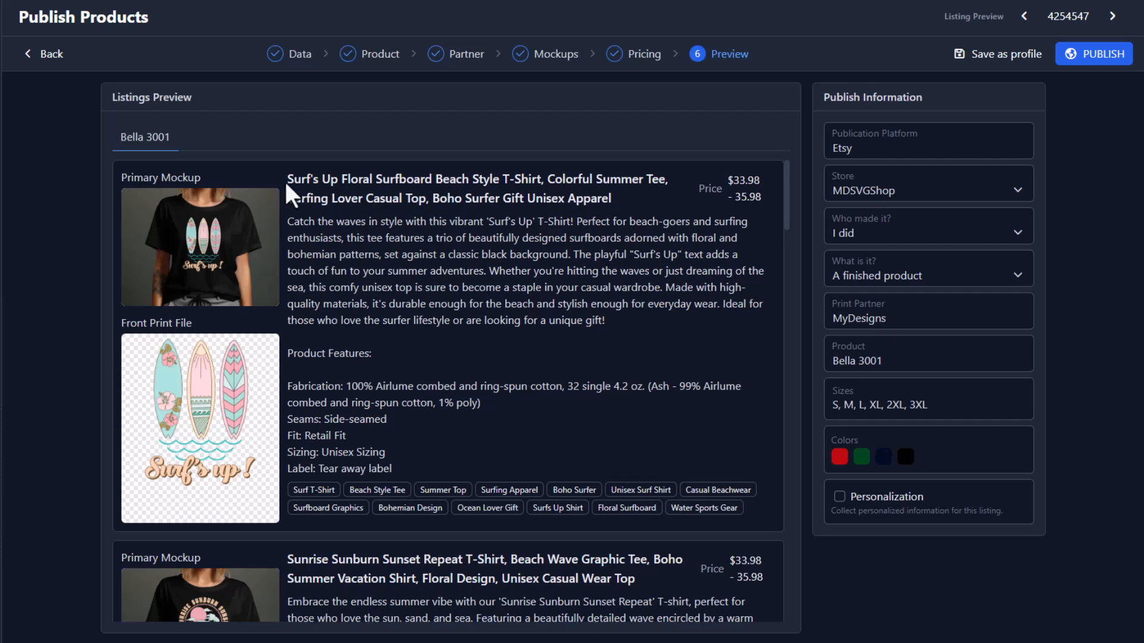
pyautogui.moveTo(286, 185); pyautogui.dragTo(760, 199)
pyautogui.scroll(-1, 301, 439)
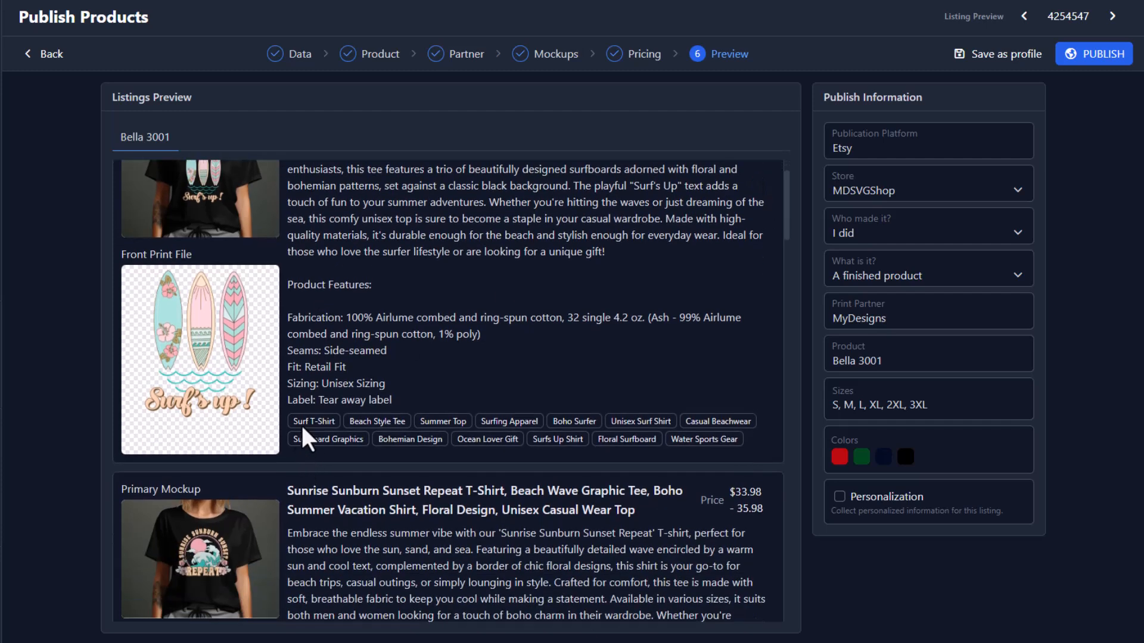
pyautogui.scroll(1, 686, 441)
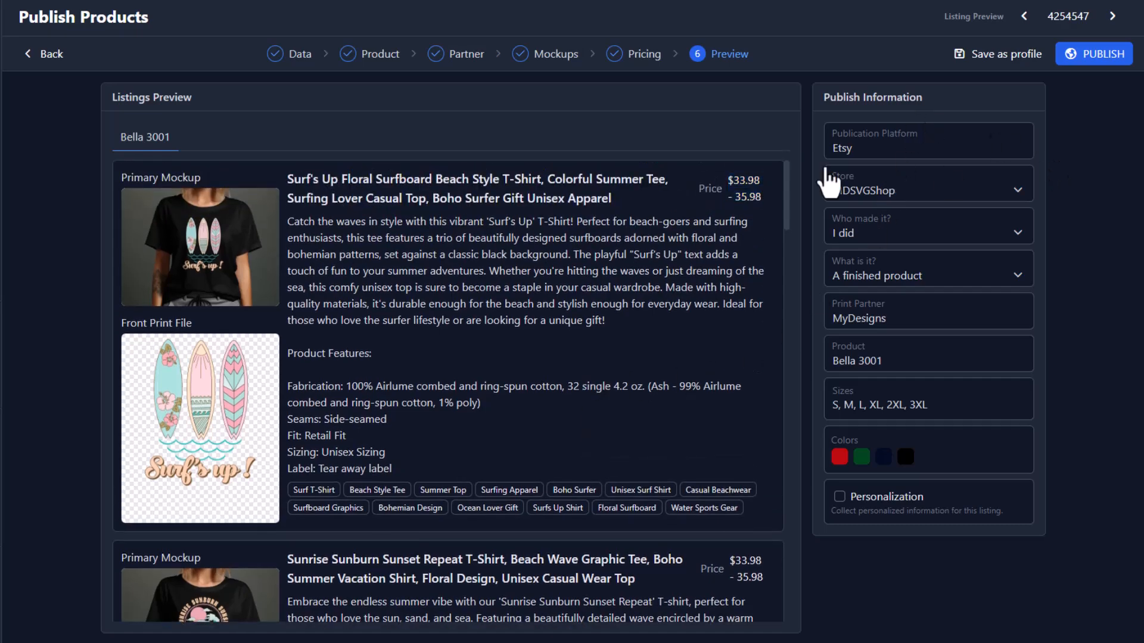
pyautogui.scroll(-20, 571, 260)
pyautogui.scroll(20, 581, 245)
pyautogui.click(886, 146)
pyautogui.moveTo(823, 149); pyautogui.dragTo(863, 146)
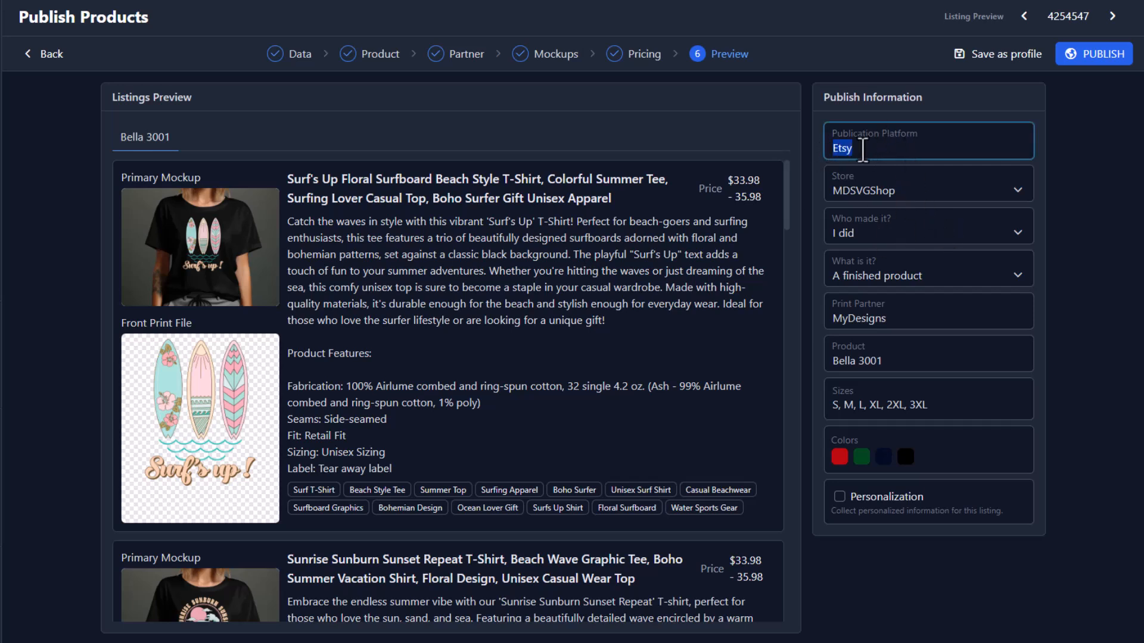
# Keep MDSVGShop as the store and try another maker, fetching the shop's Etsy production partners.
pyautogui.click(881, 197)
pyautogui.click(886, 216)
pyautogui.click(856, 200)
pyautogui.click(865, 216)
pyautogui.click(891, 234)
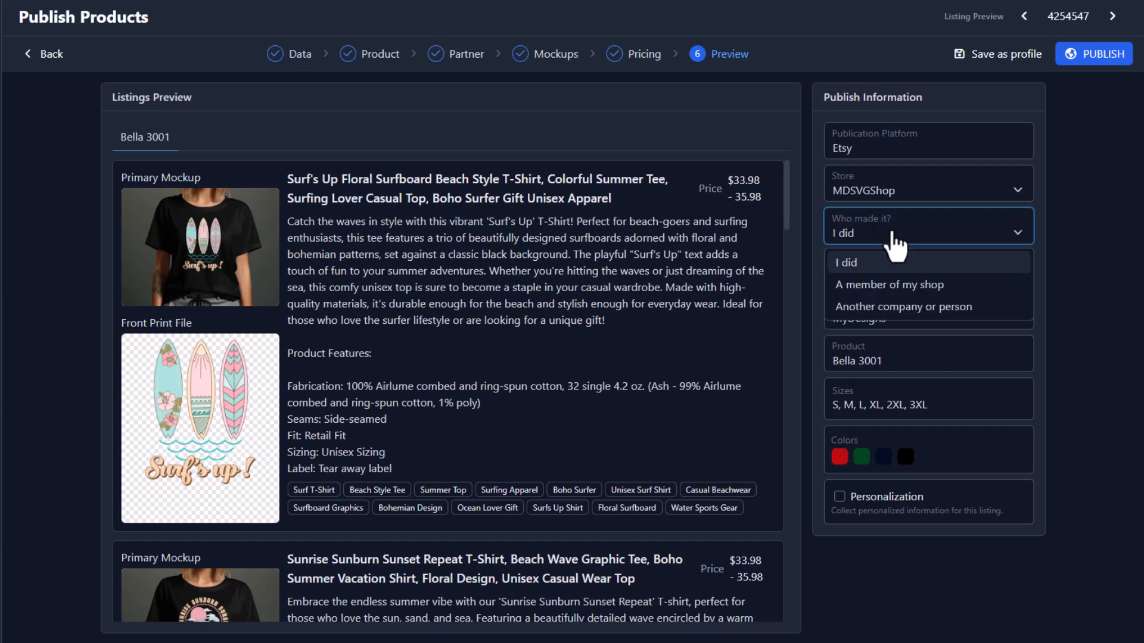
pyautogui.click(885, 306)
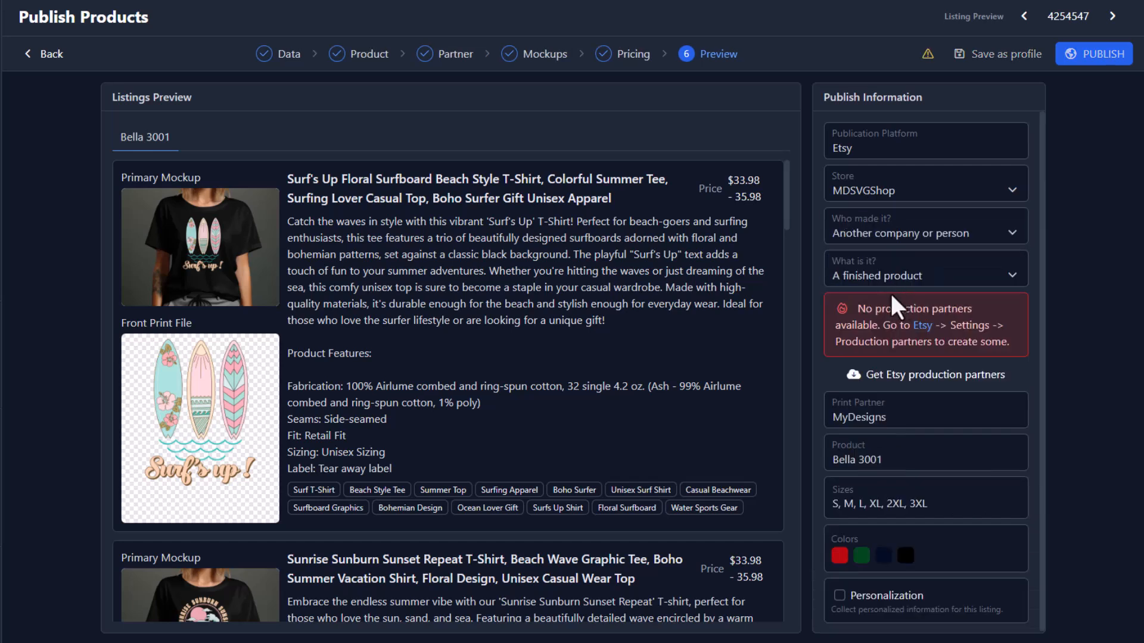
pyautogui.click(894, 420)
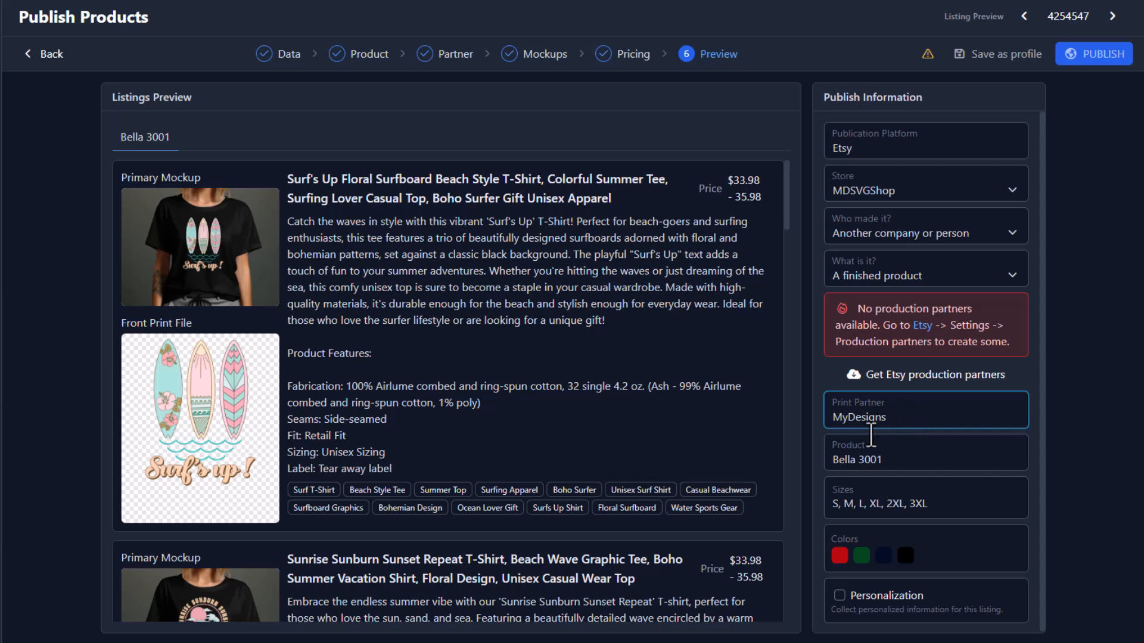
pyautogui.click(910, 388)
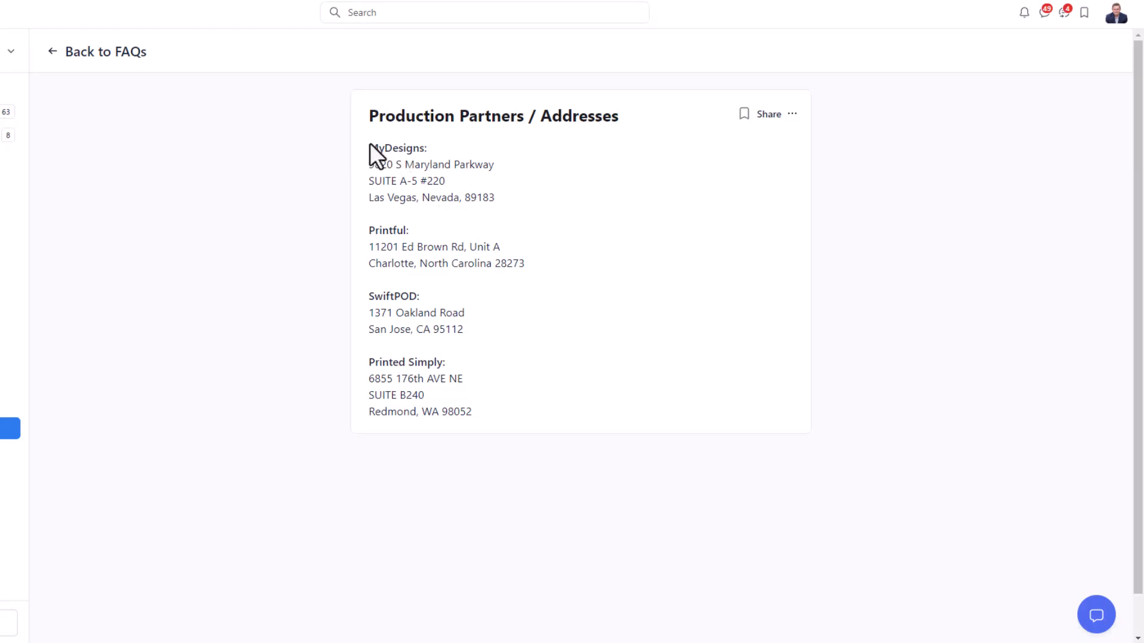
# Review the MyDesigns production address in the production partners FAQ, then reopen the 'Who made it?' choices.
pyautogui.moveTo(368, 146); pyautogui.dragTo(531, 214)
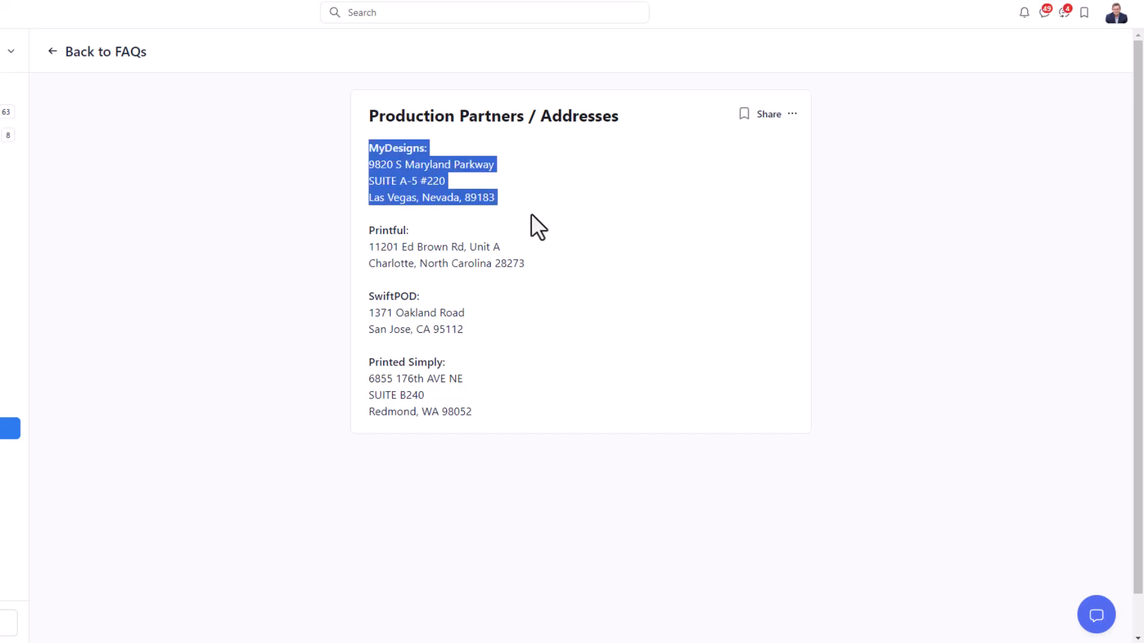
pyautogui.click(530, 213)
pyautogui.moveTo(355, 143); pyautogui.dragTo(552, 209)
pyautogui.click(553, 210)
pyautogui.moveTo(358, 144); pyautogui.dragTo(556, 204)
pyautogui.click(556, 205)
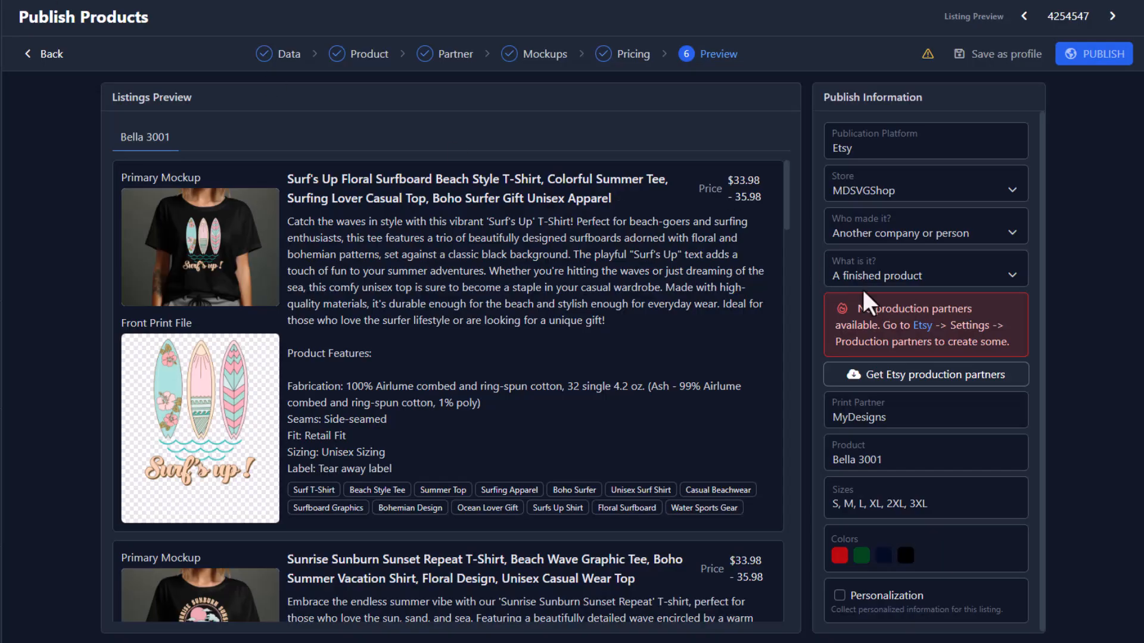
pyautogui.click(918, 232)
# Set 'Who made it?' to 'I did' and check the print partner, Bella 3001 product and sizes.
pyautogui.click(888, 256)
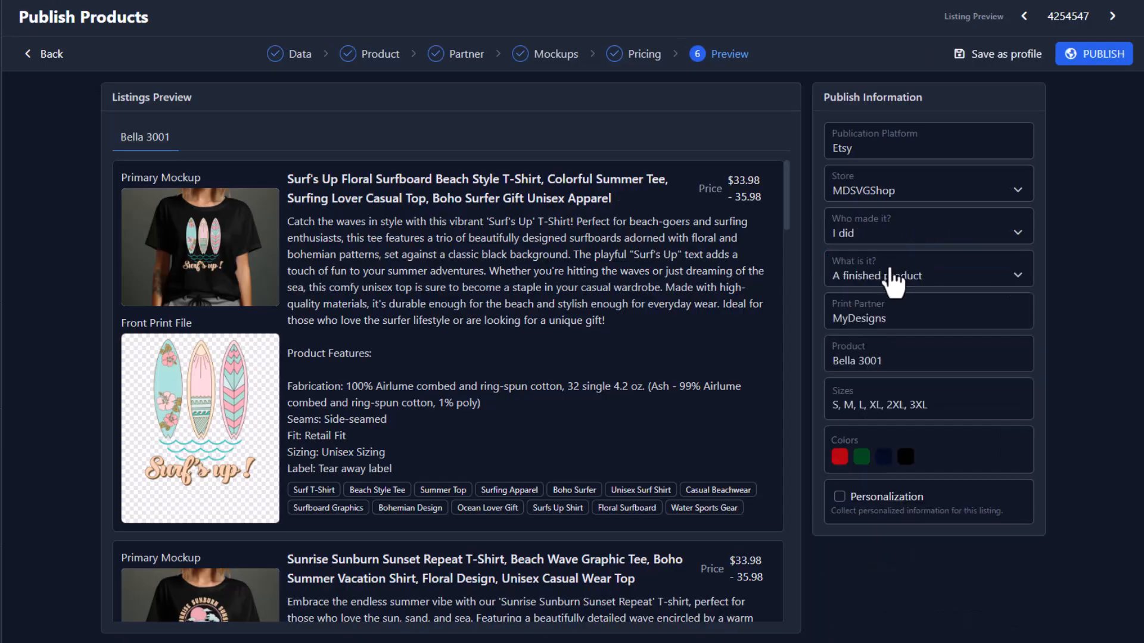
pyautogui.moveTo(830, 314); pyautogui.dragTo(905, 320)
pyautogui.moveTo(830, 362); pyautogui.dragTo(885, 361)
pyautogui.moveTo(842, 406); pyautogui.dragTo(894, 406)
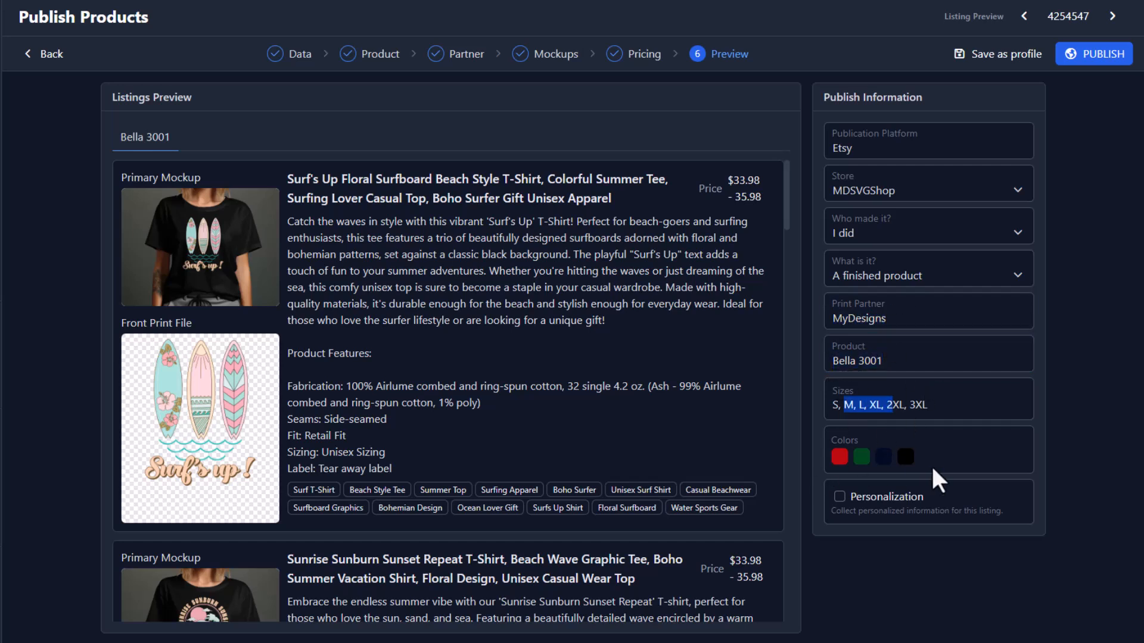
pyautogui.click(998, 465)
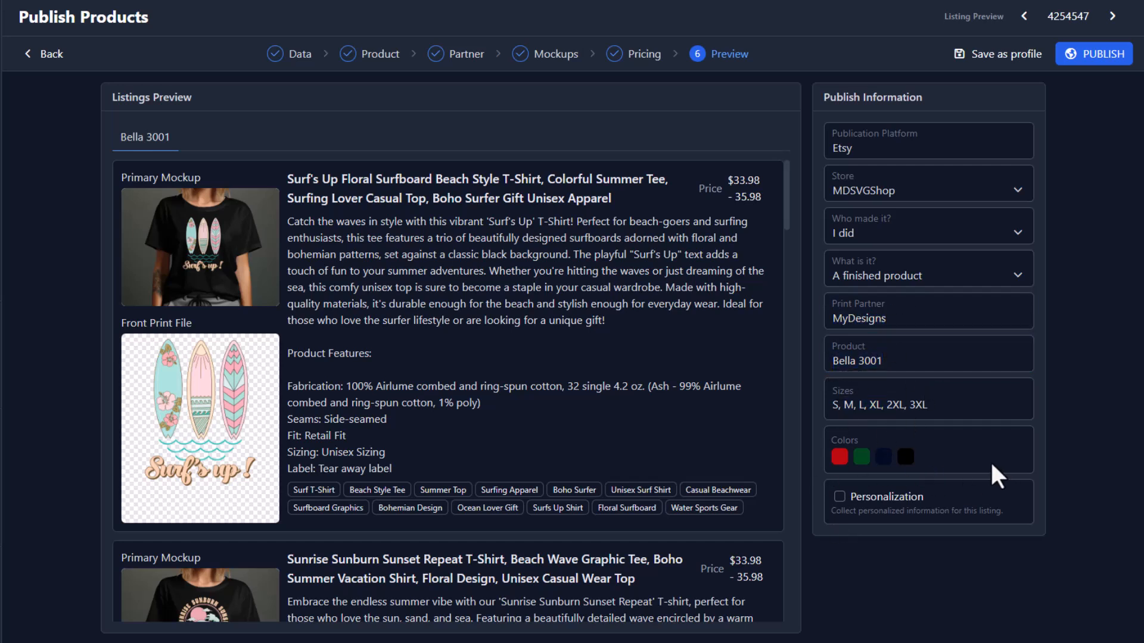
# Leave Personalization off after trying it, and publish the Bella 3001 listings to Etsy.
pyautogui.click(839, 496)
pyautogui.scroll(-1, 927, 457)
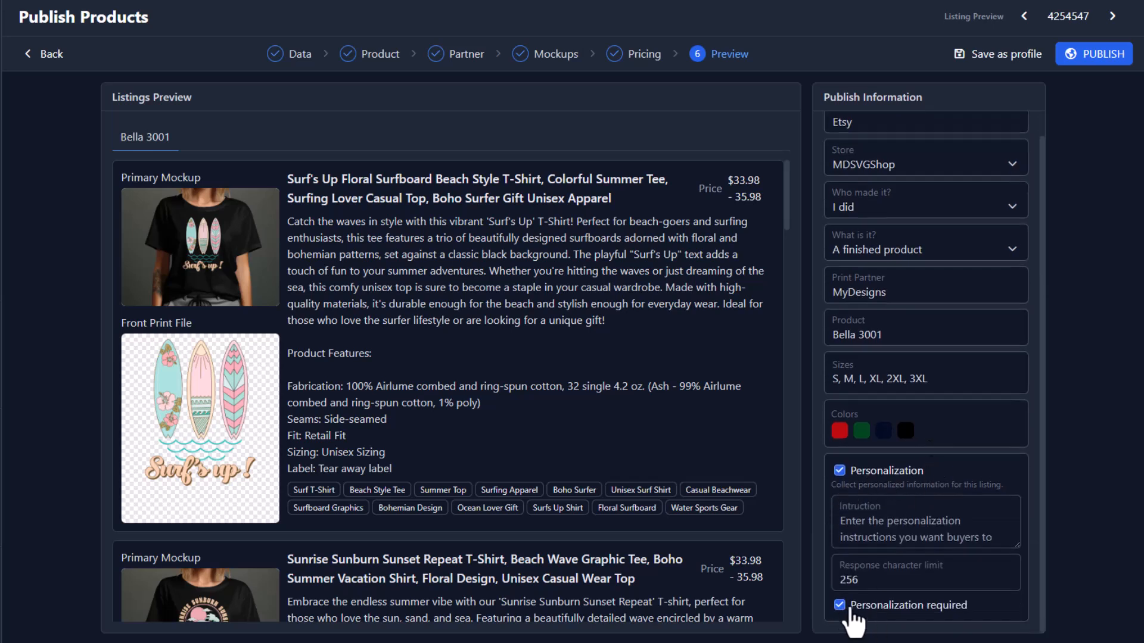
pyautogui.click(886, 522)
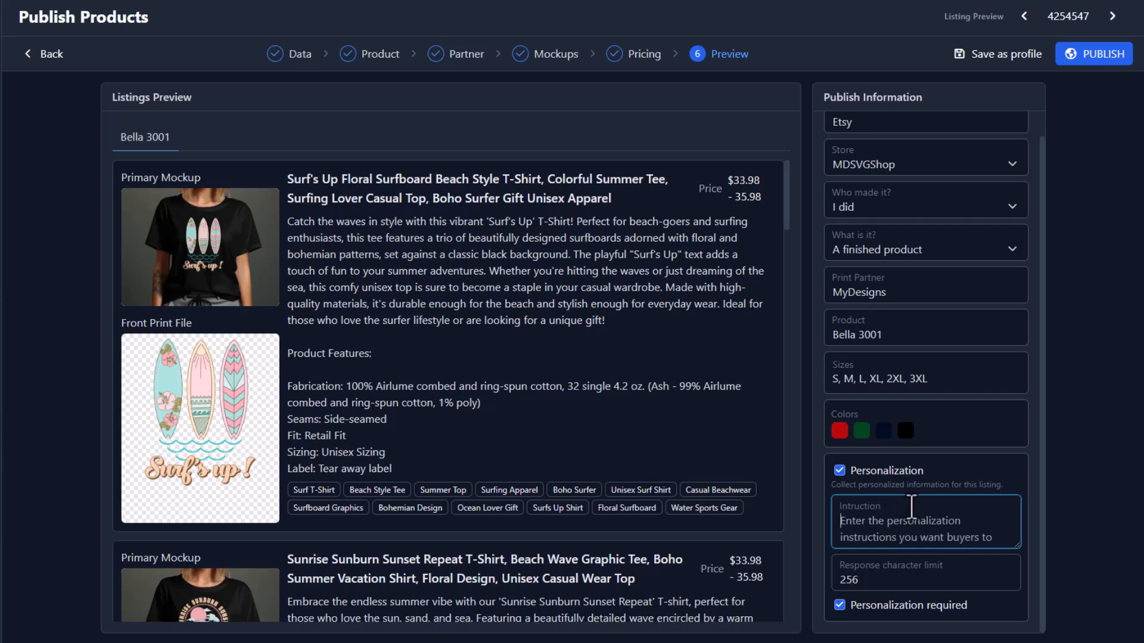
pyautogui.click(839, 470)
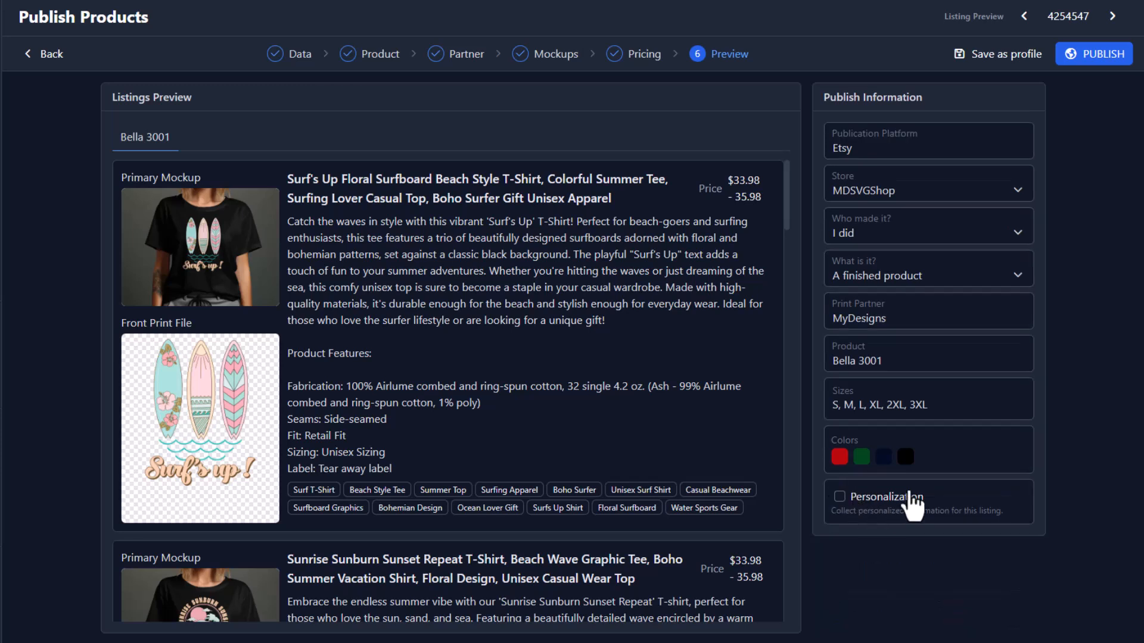
pyautogui.click(1099, 53)
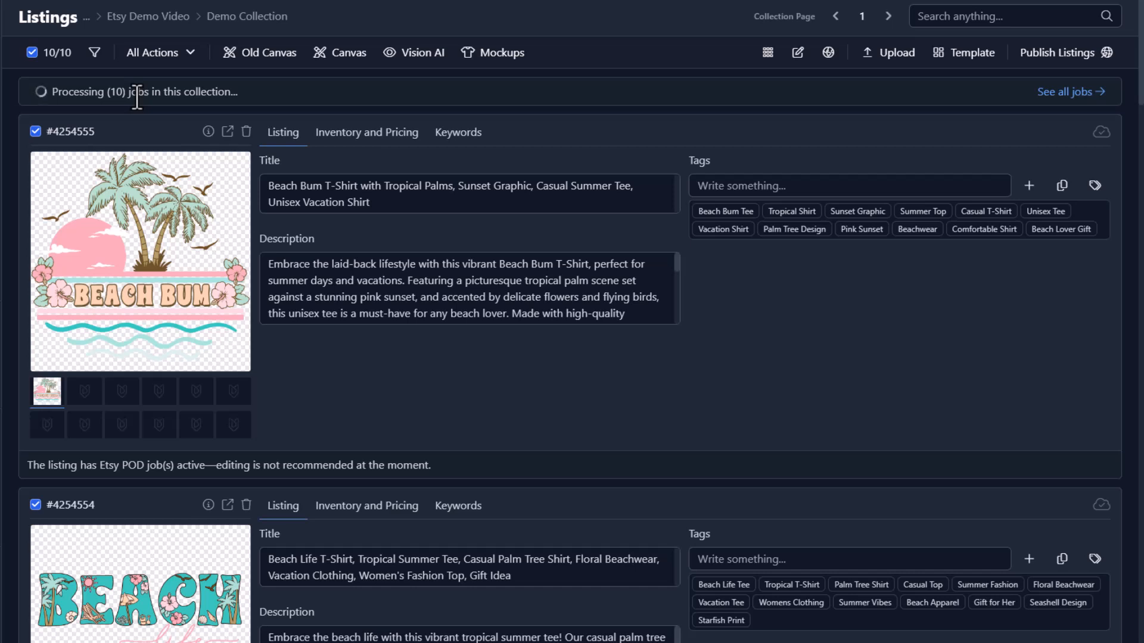
# Wait for the 10 processing Etsy publishing jobs to complete successfully.
pyautogui.moveTo(107, 92); pyautogui.dragTo(126, 92)
pyautogui.click(162, 110)
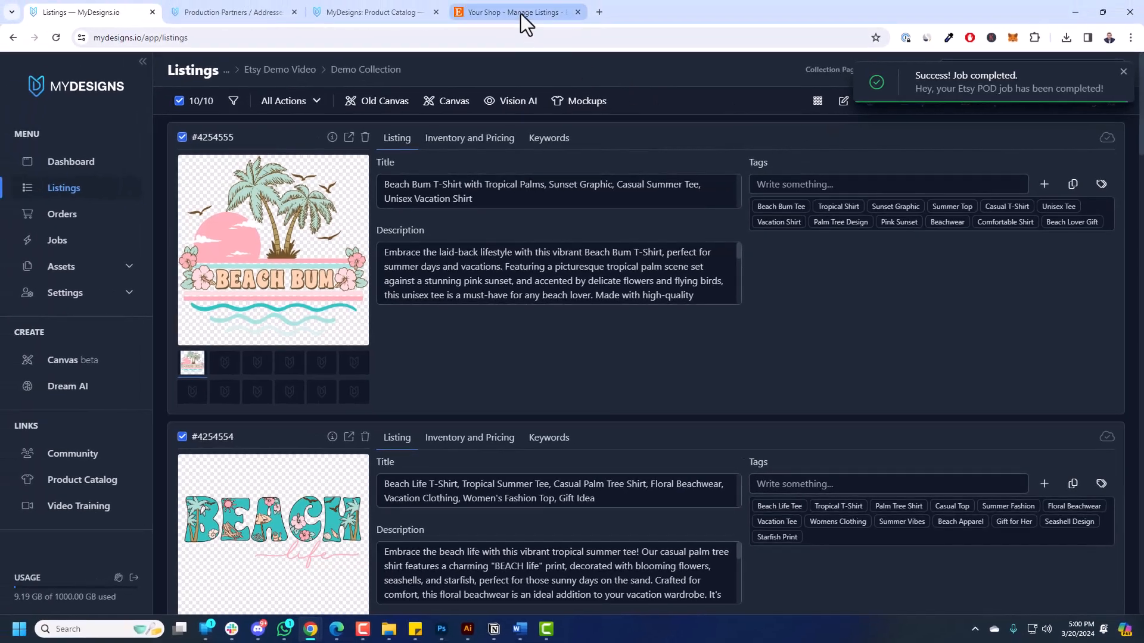
# Open the Etsy shop's Listings page and filter it to the 10 draft beach T-shirts.
pyautogui.click(520, 13)
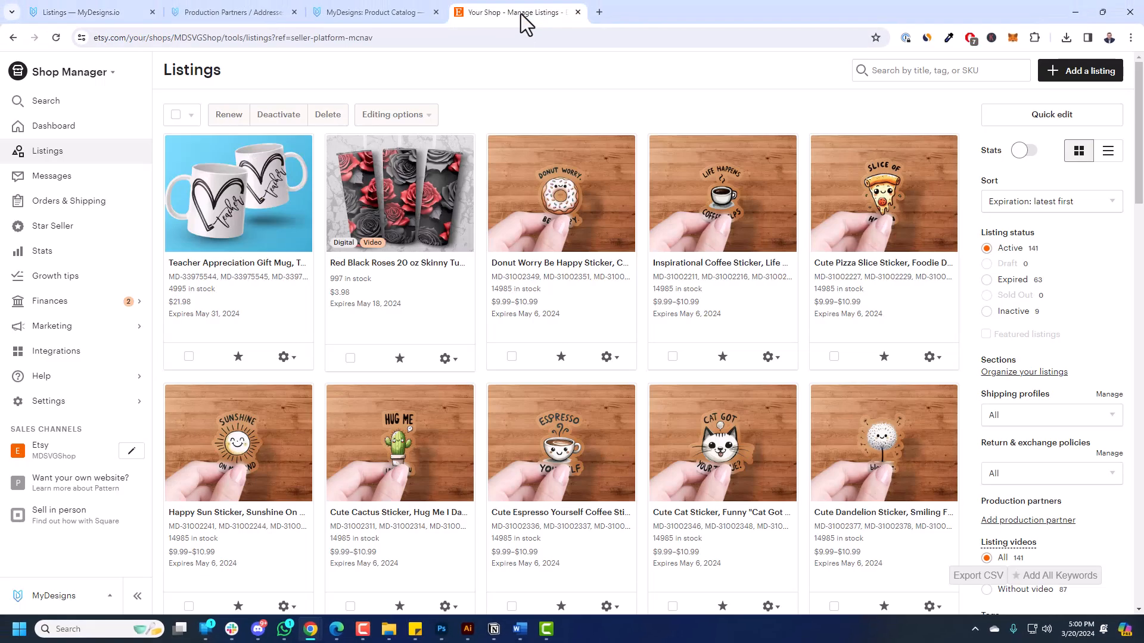
pyautogui.click(50, 150)
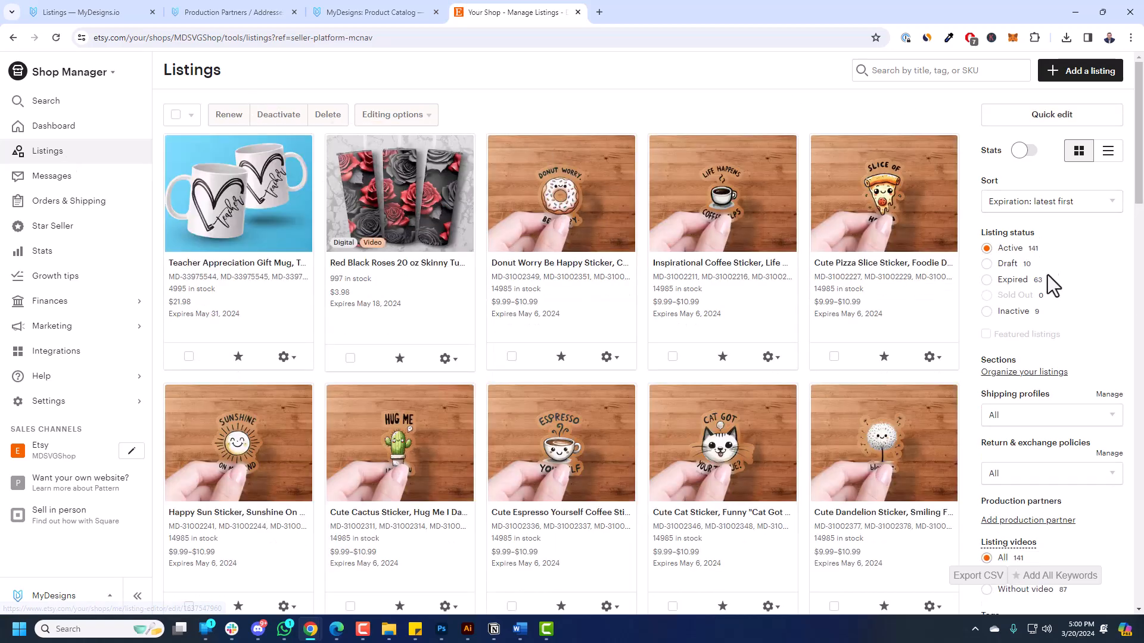
pyautogui.click(1014, 262)
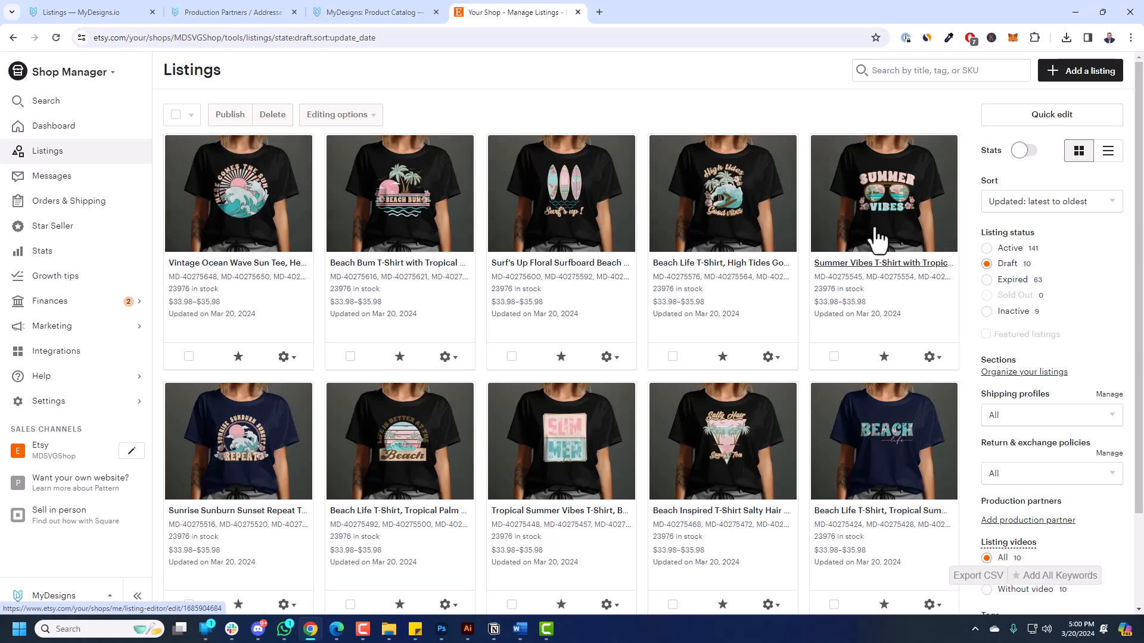
pyautogui.click(249, 205)
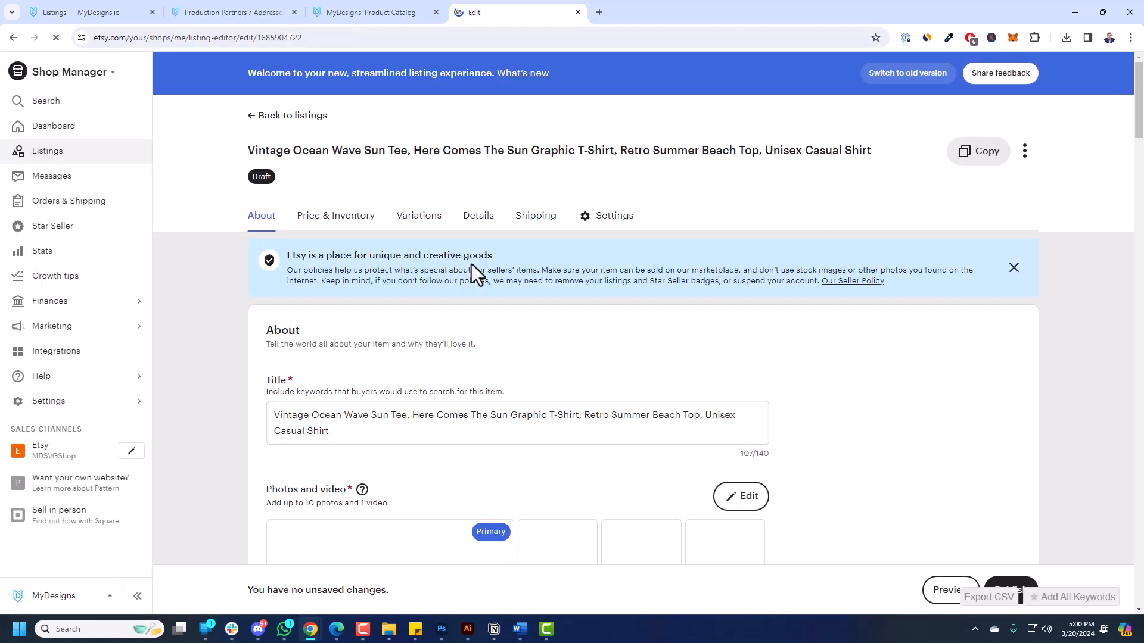
pyautogui.scroll(-4, 572, 292)
pyautogui.scroll(-6, 685, 274)
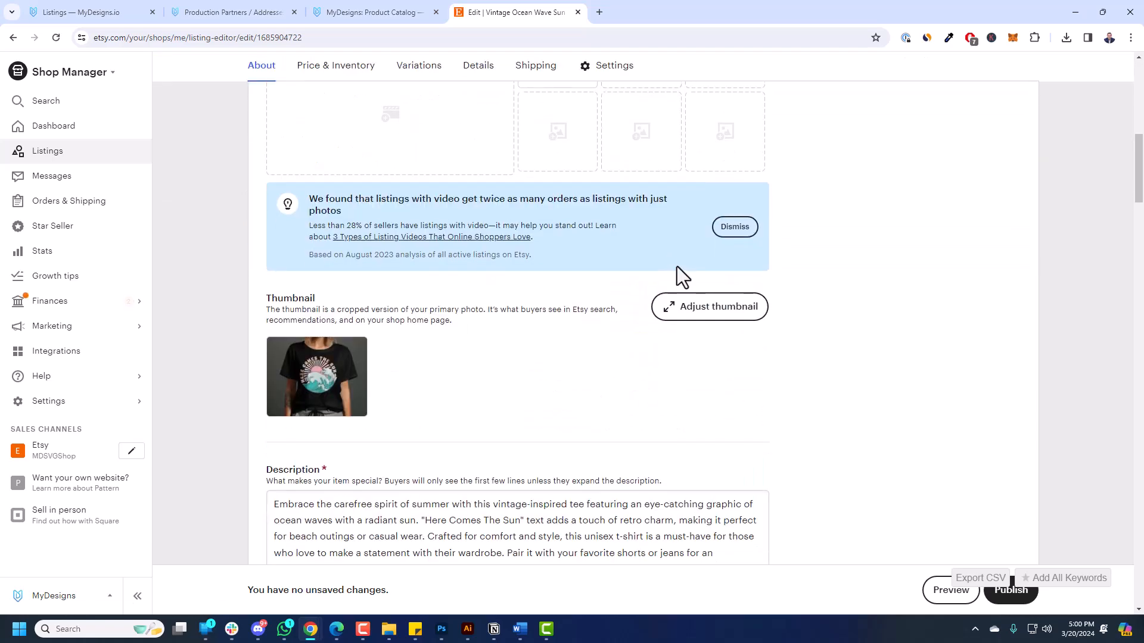
pyautogui.scroll(-2, 673, 292)
pyautogui.scroll(-7, 661, 315)
pyautogui.scroll(-2, 667, 286)
pyautogui.scroll(-5, 656, 250)
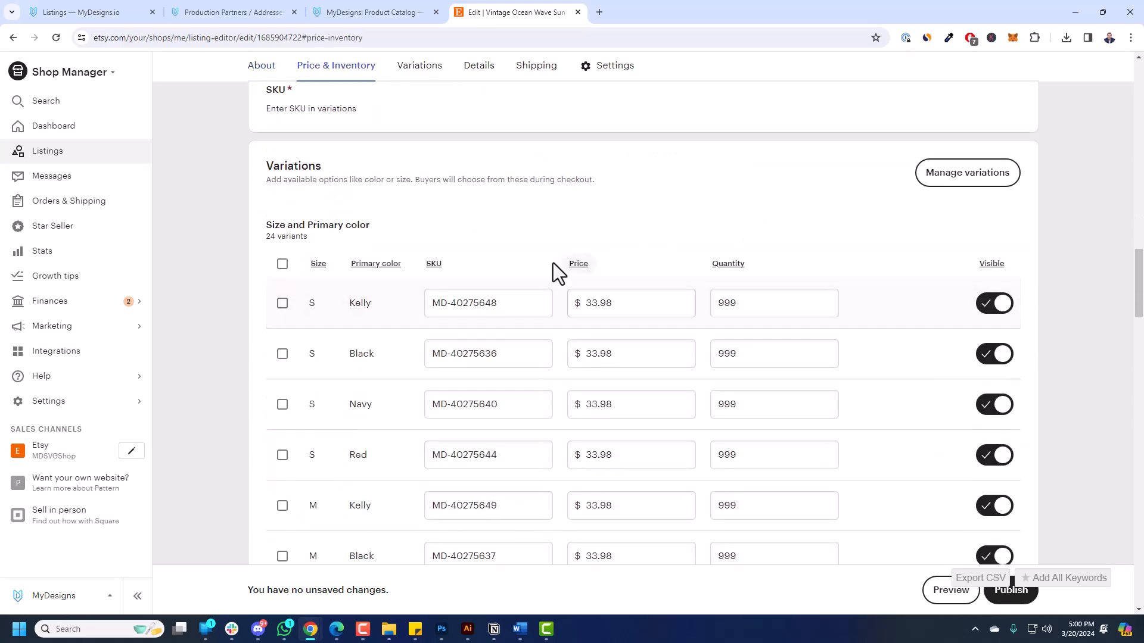
pyautogui.scroll(-2, 563, 268)
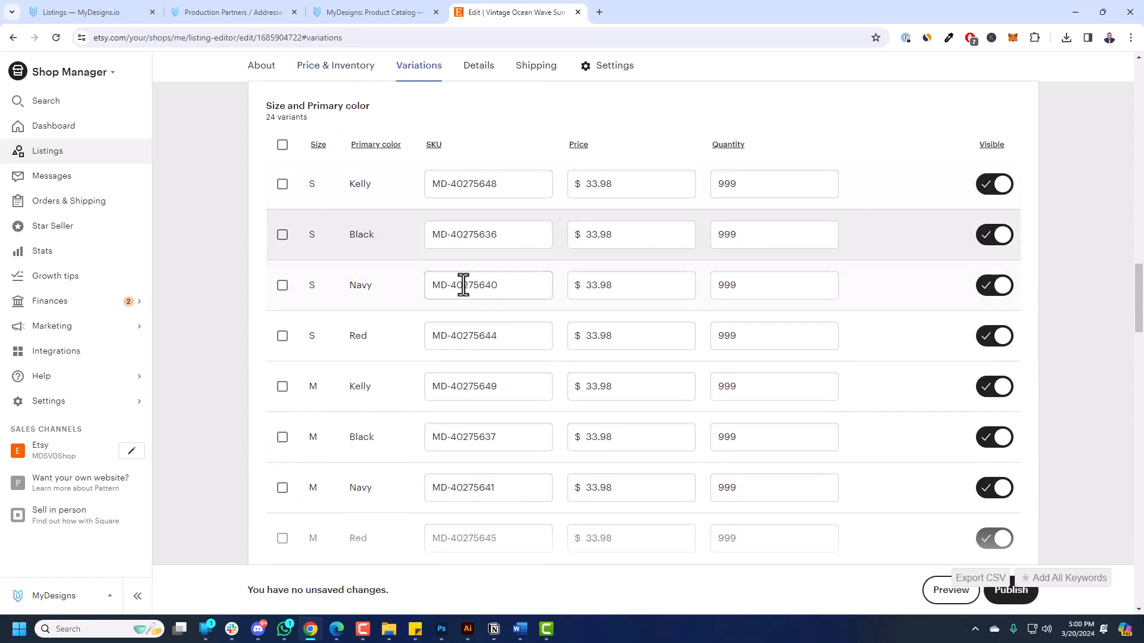
pyautogui.scroll(-7, 440, 363)
pyautogui.scroll(-3, 524, 351)
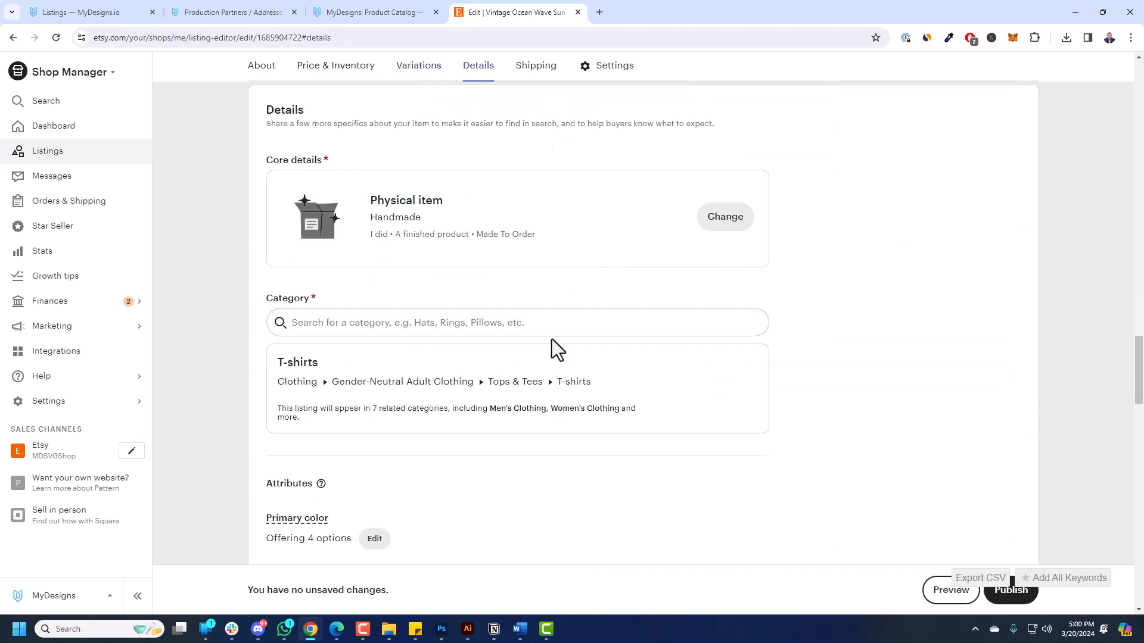
pyautogui.scroll(-4, 552, 338)
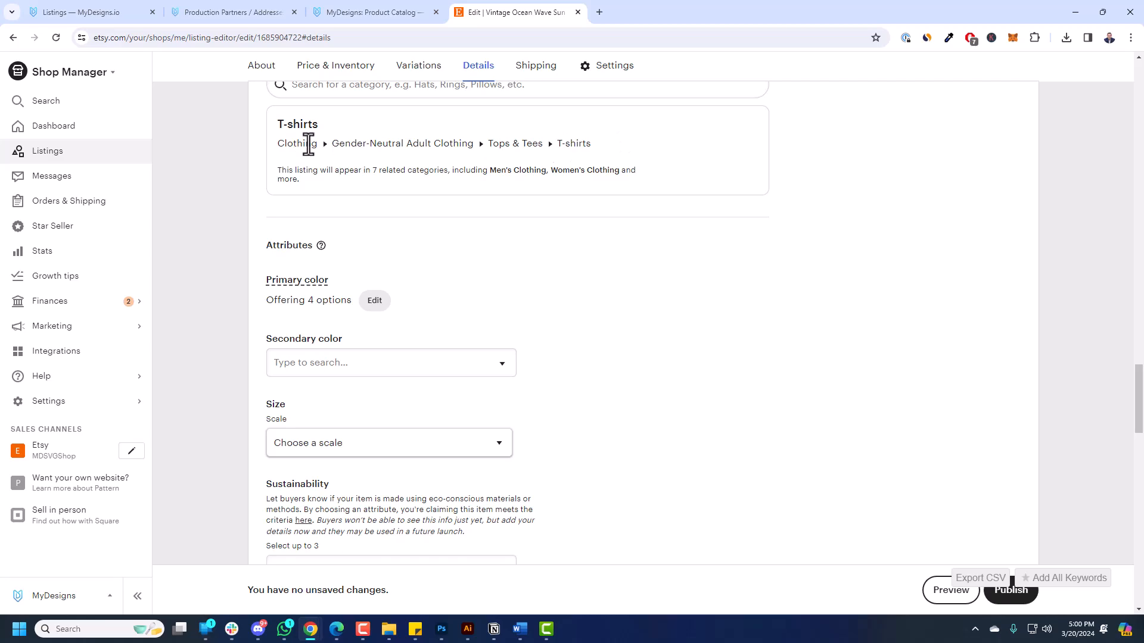
pyautogui.scroll(-10, 560, 273)
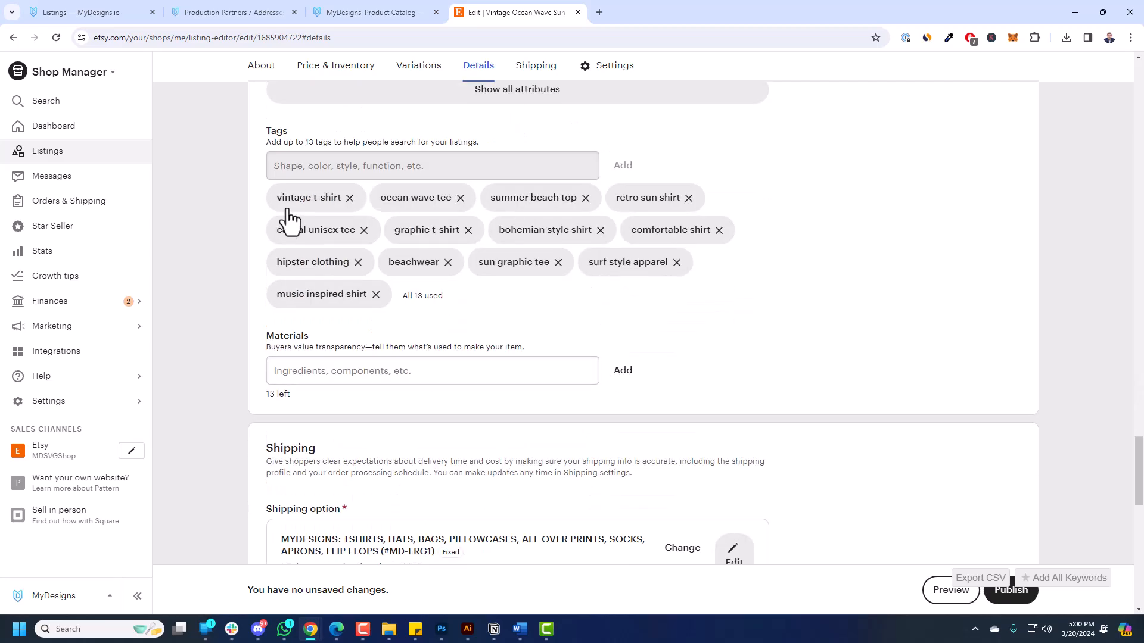
pyautogui.scroll(-5, 488, 322)
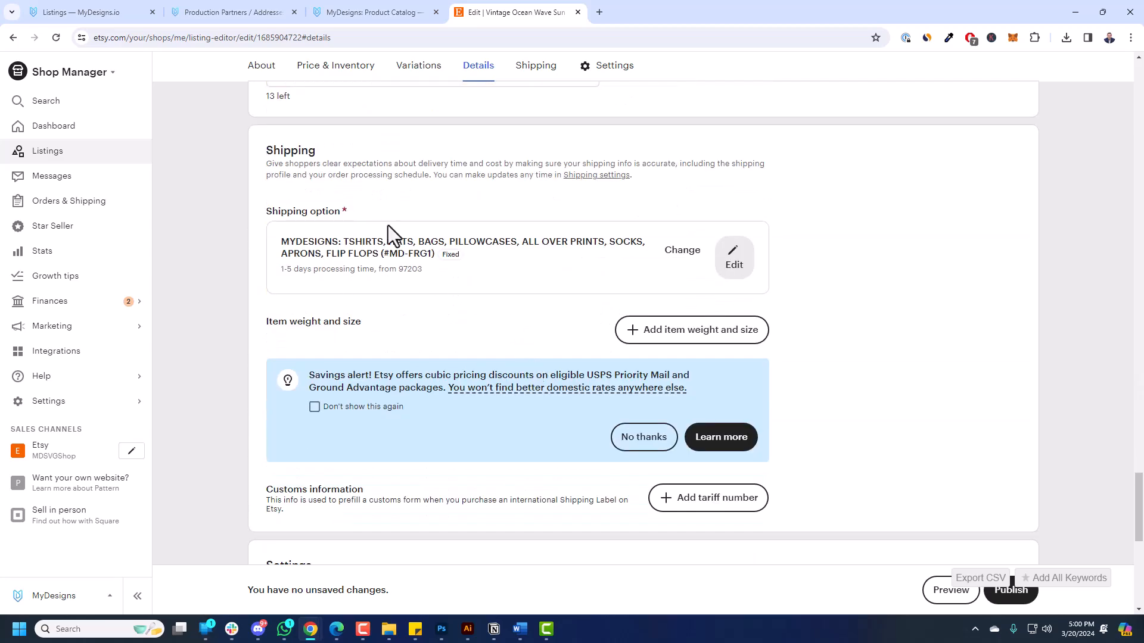
pyautogui.scroll(-7, 435, 295)
pyautogui.scroll(5, 526, 312)
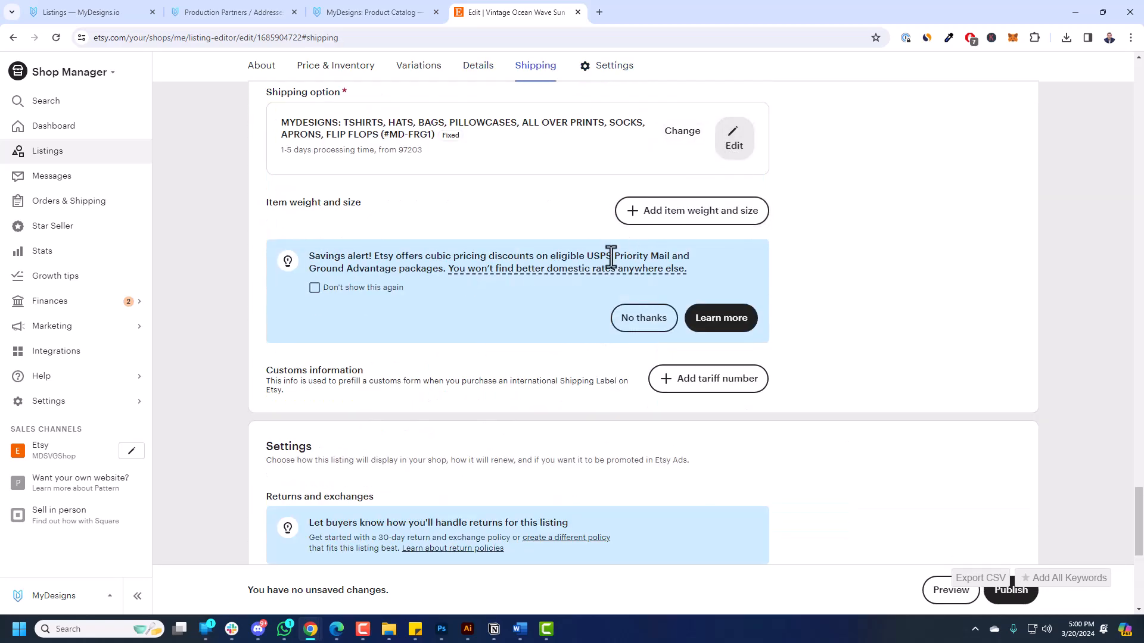
pyautogui.scroll(-3, 608, 256)
pyautogui.scroll(-4, 614, 271)
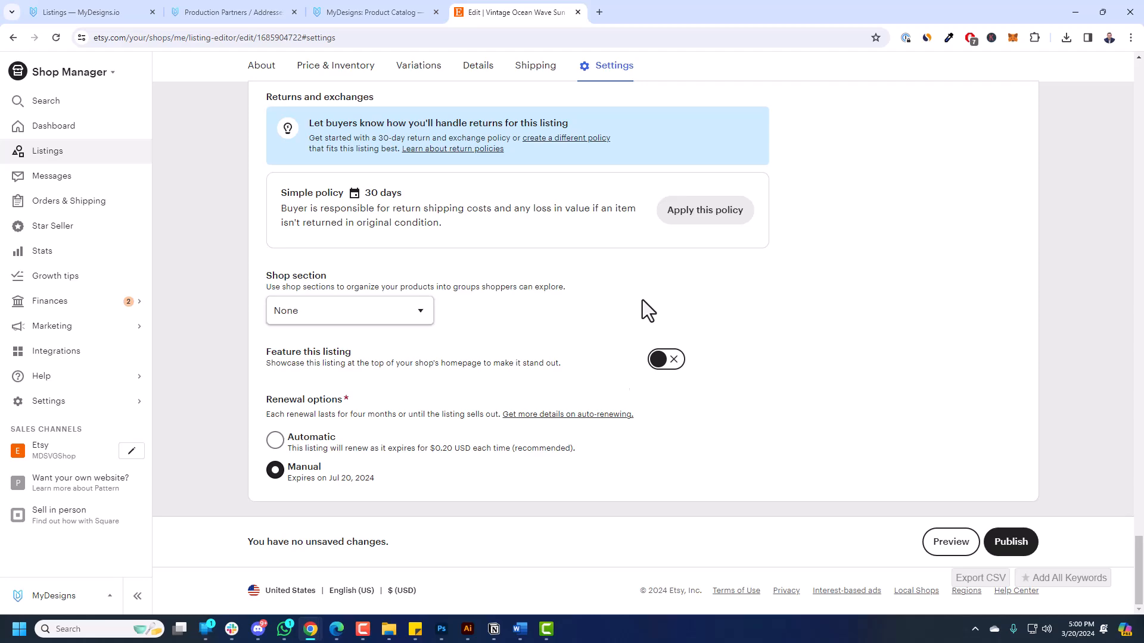
pyautogui.scroll(20, 624, 312)
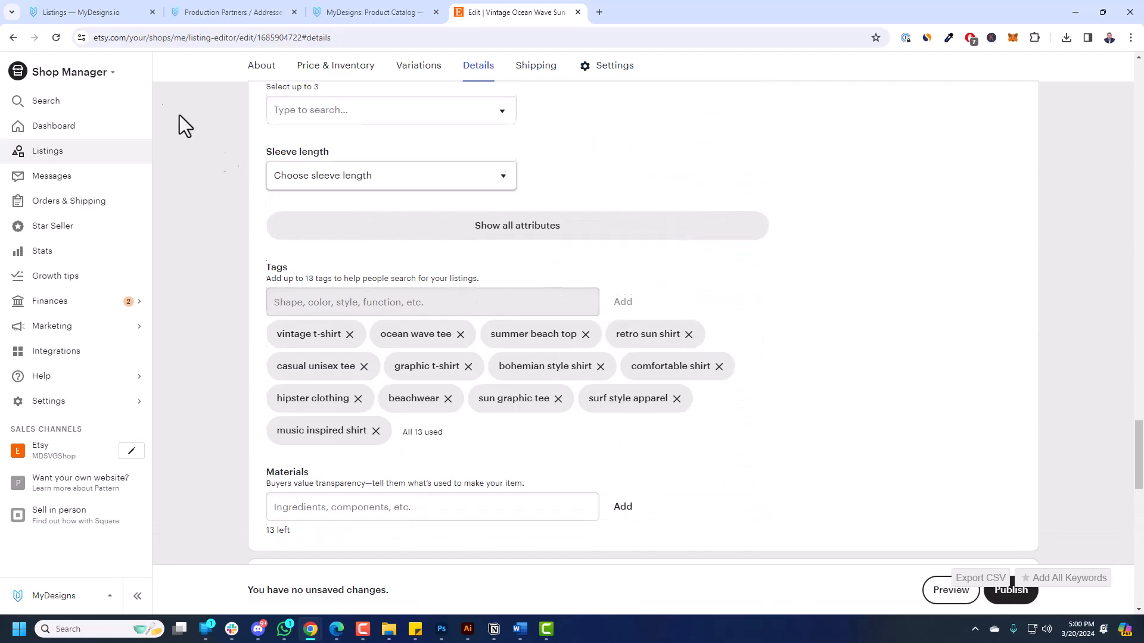
pyautogui.click(14, 35)
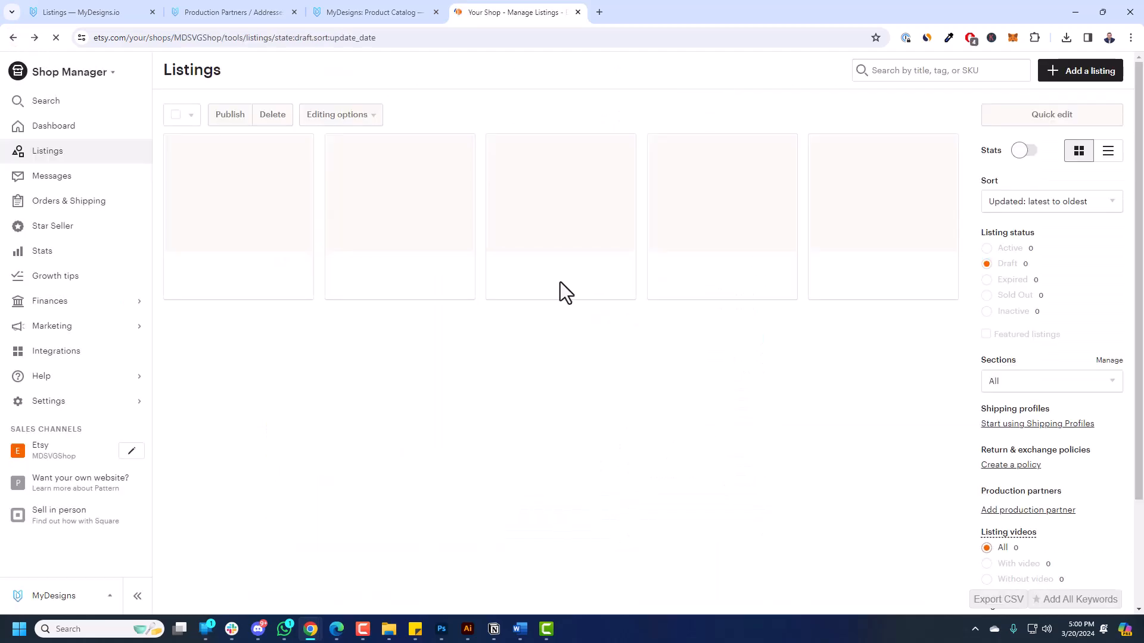
# Select all 10 draft listings on the page and confirm publishing them for $2.00 total.
pyautogui.click(191, 115)
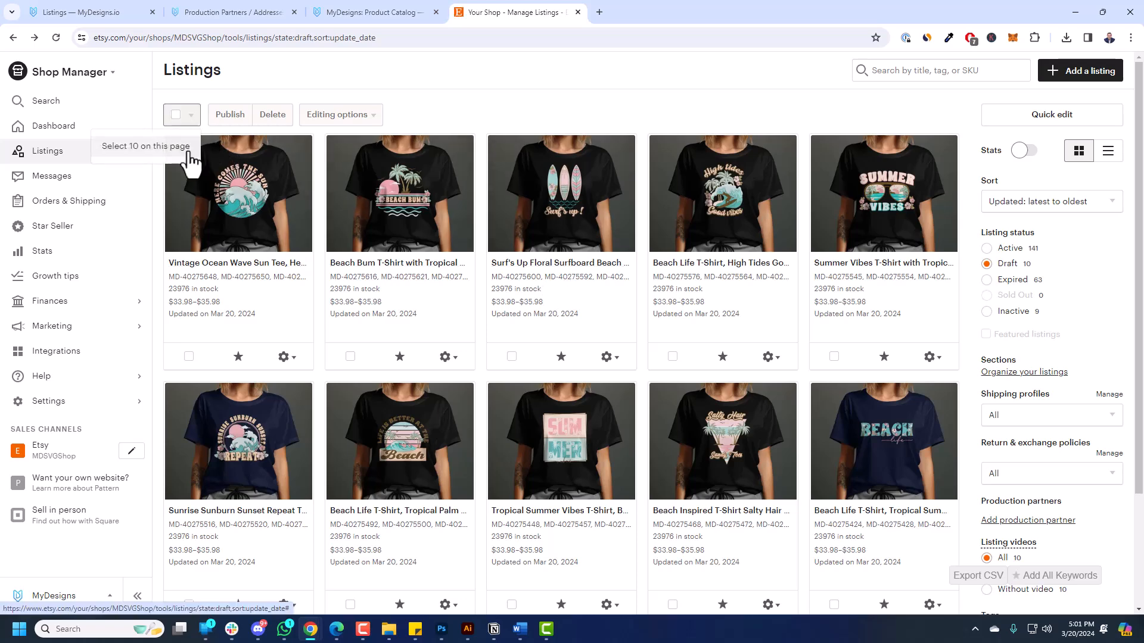
pyautogui.click(167, 149)
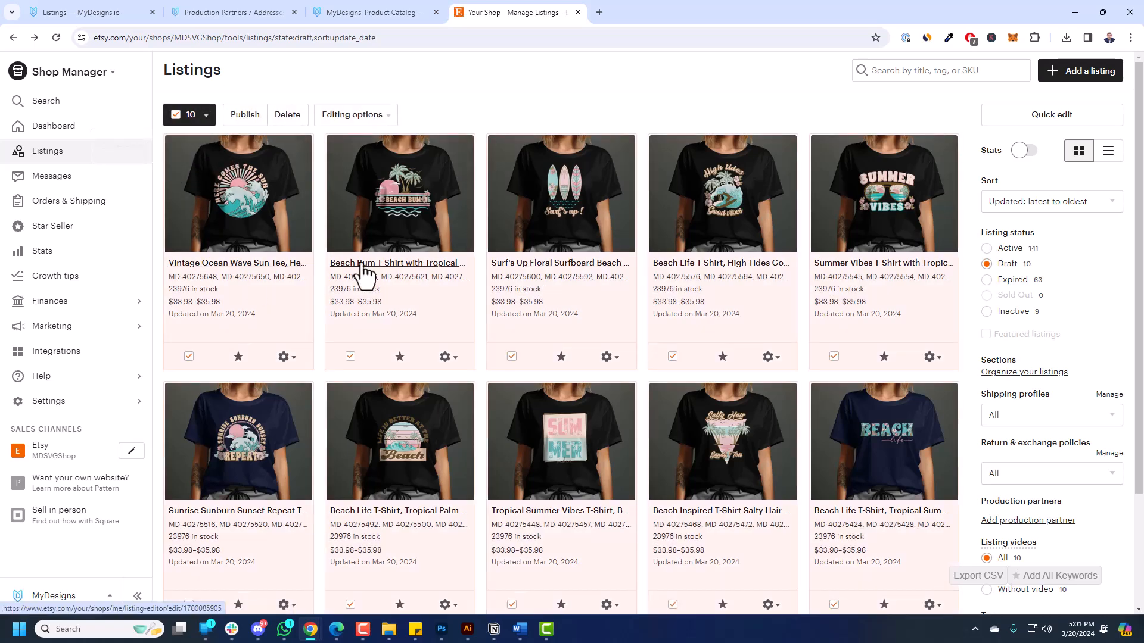
pyautogui.click(245, 115)
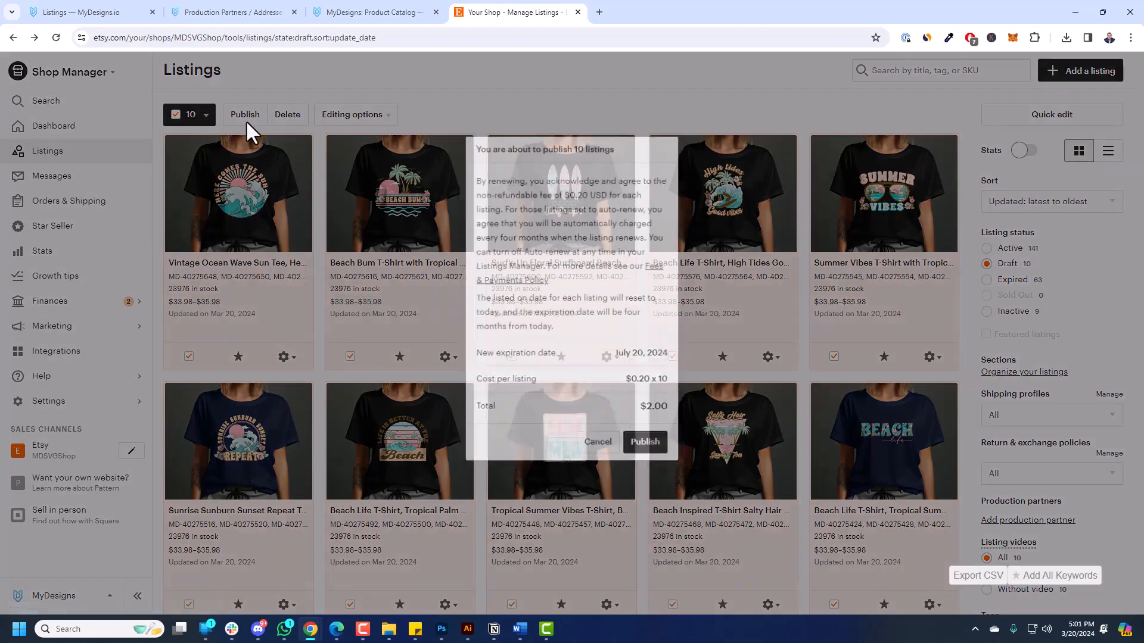
pyautogui.click(642, 447)
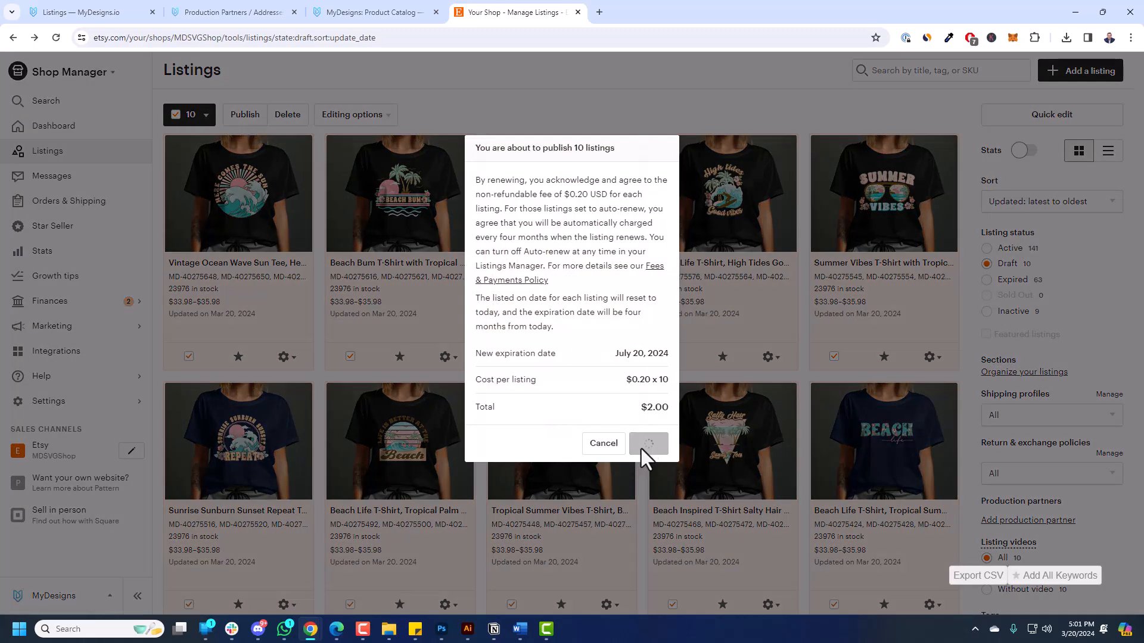
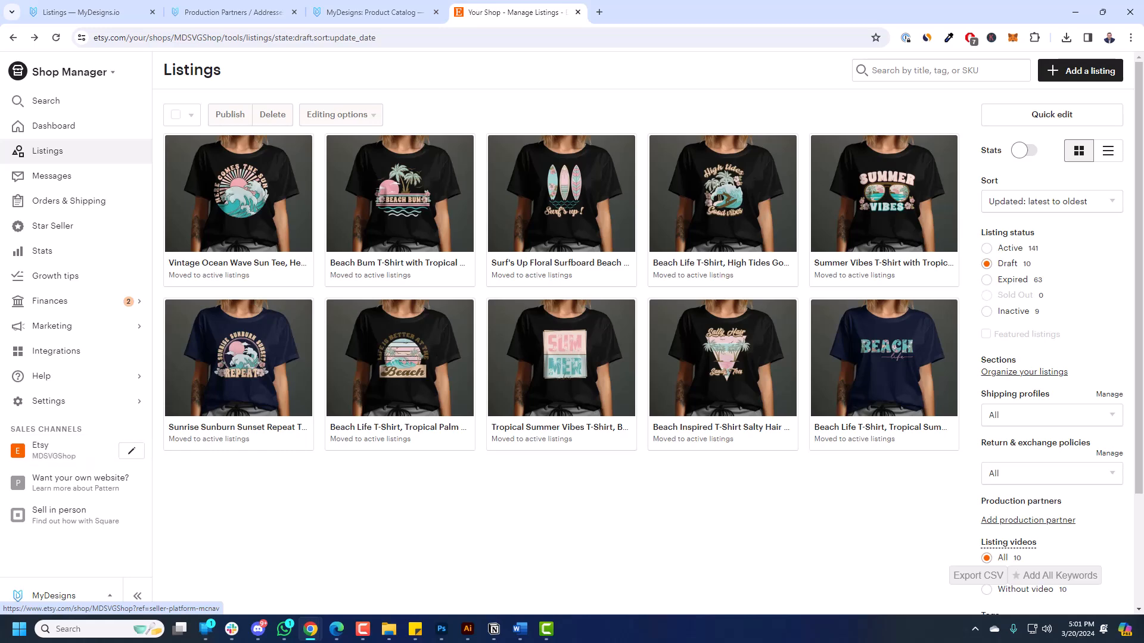
# Go to the public Etsy storefront and open the Beach Bum T-shirt listing from the item grid.
pyautogui.click(82, 460)
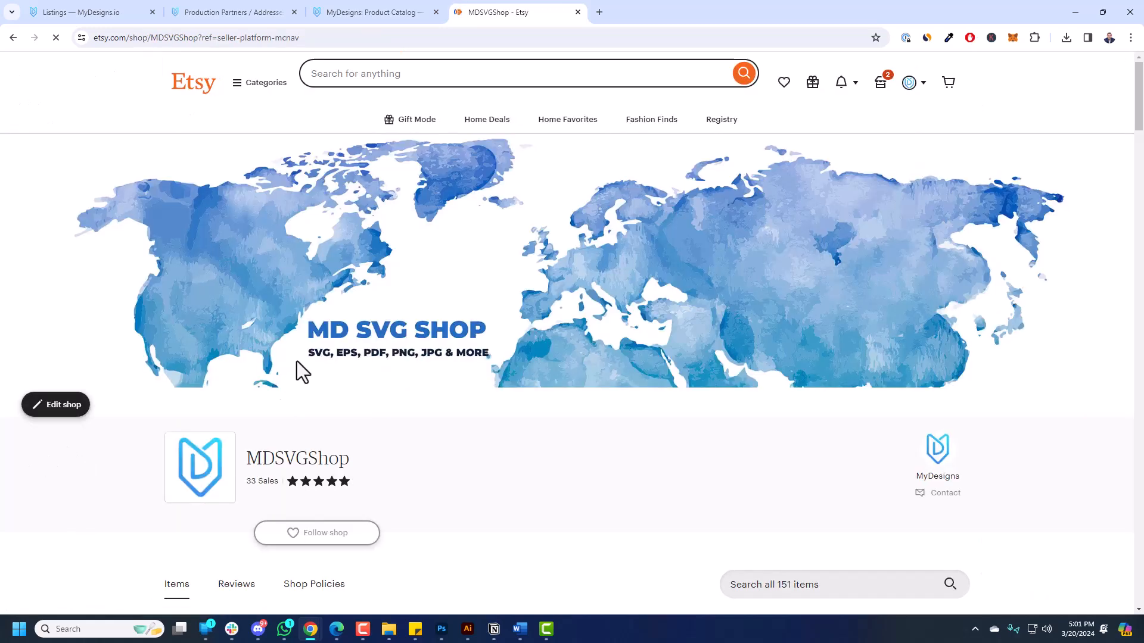
pyautogui.scroll(-6, 332, 358)
pyautogui.scroll(-2, 388, 256)
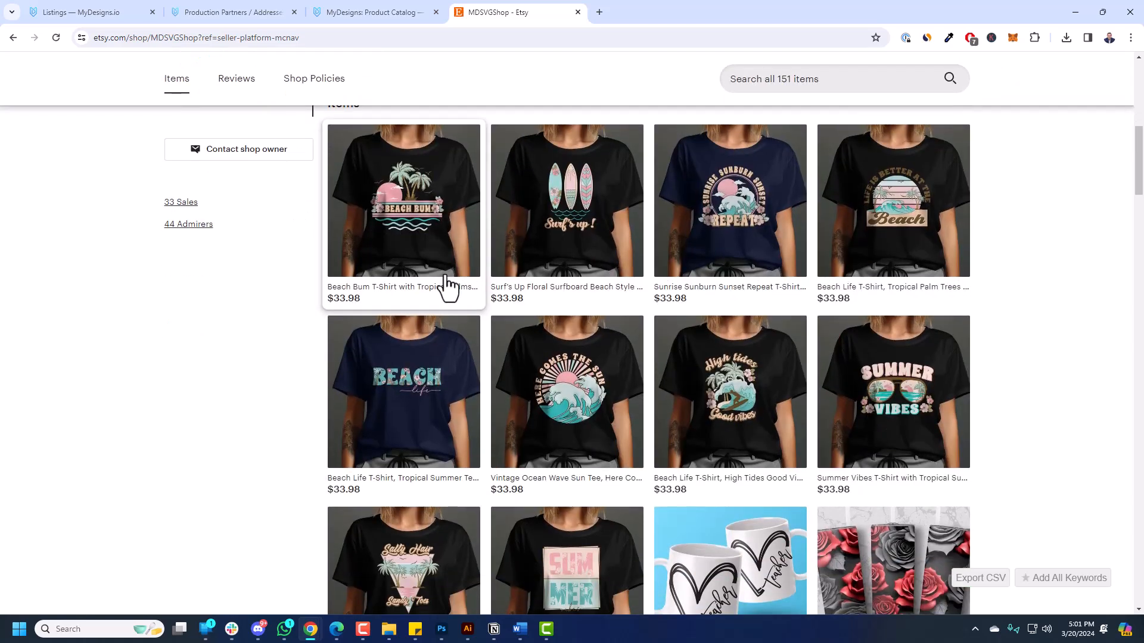
pyautogui.scroll(-2, 903, 357)
pyautogui.scroll(2, 912, 364)
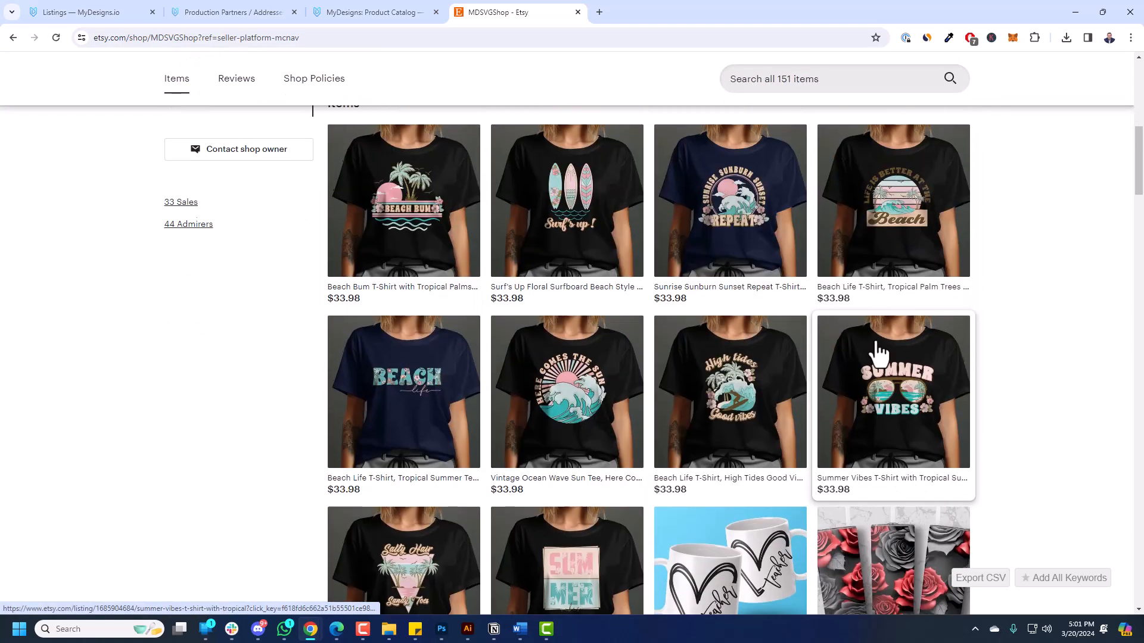
pyautogui.click(445, 210)
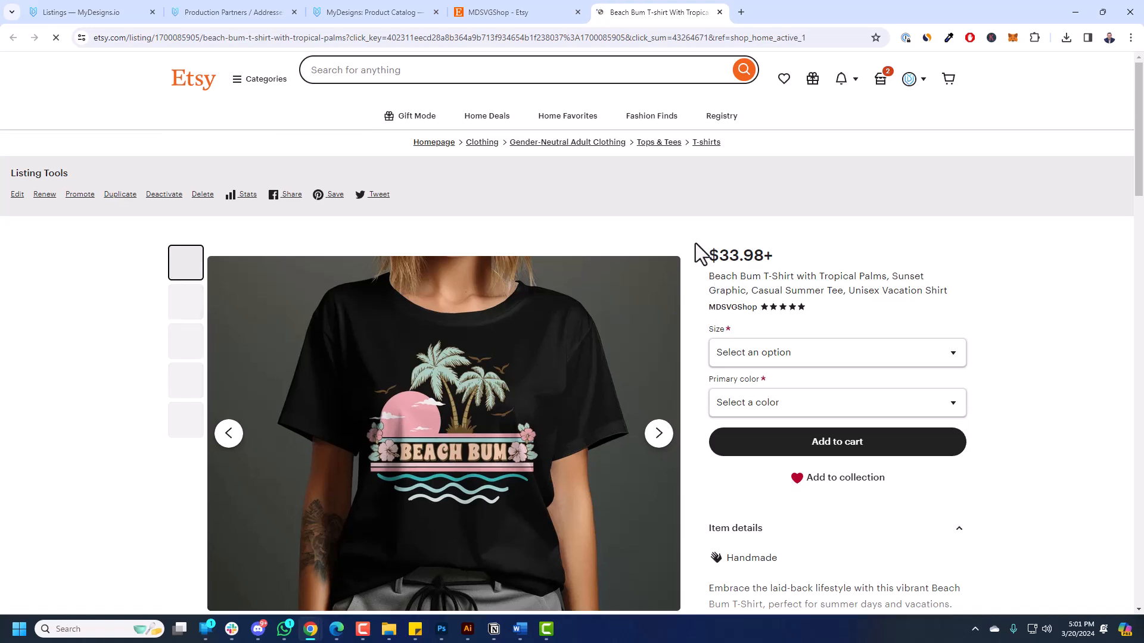
# Check the Beach Bum listing's available sizes and primary colours without choosing any.
pyautogui.scroll(-2, 608, 344)
pyautogui.click(793, 241)
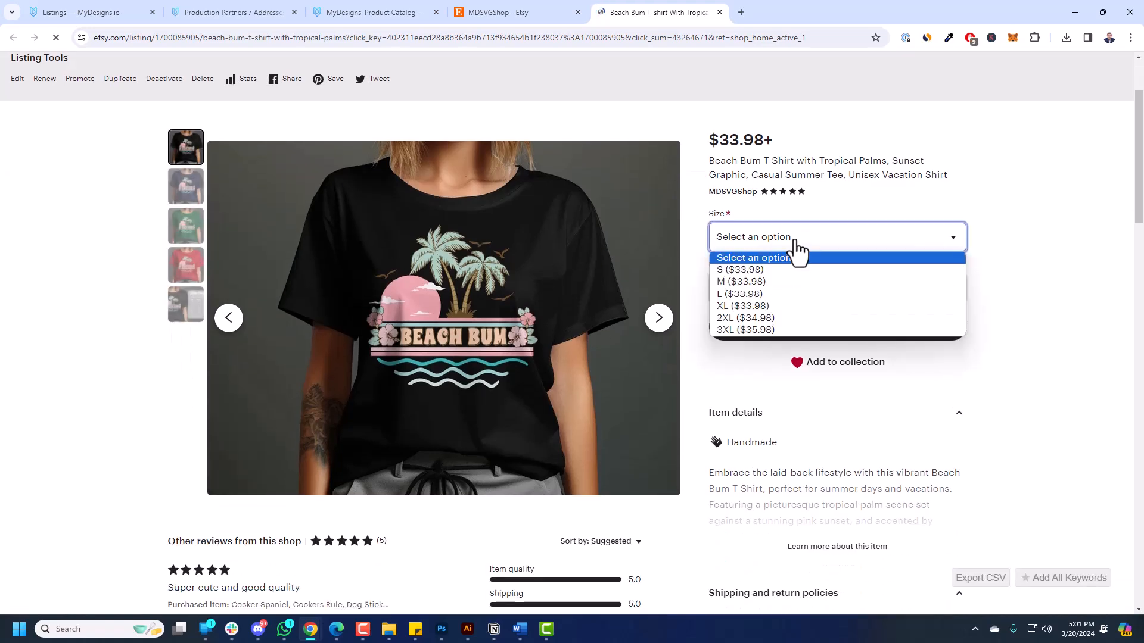
pyautogui.click(1013, 299)
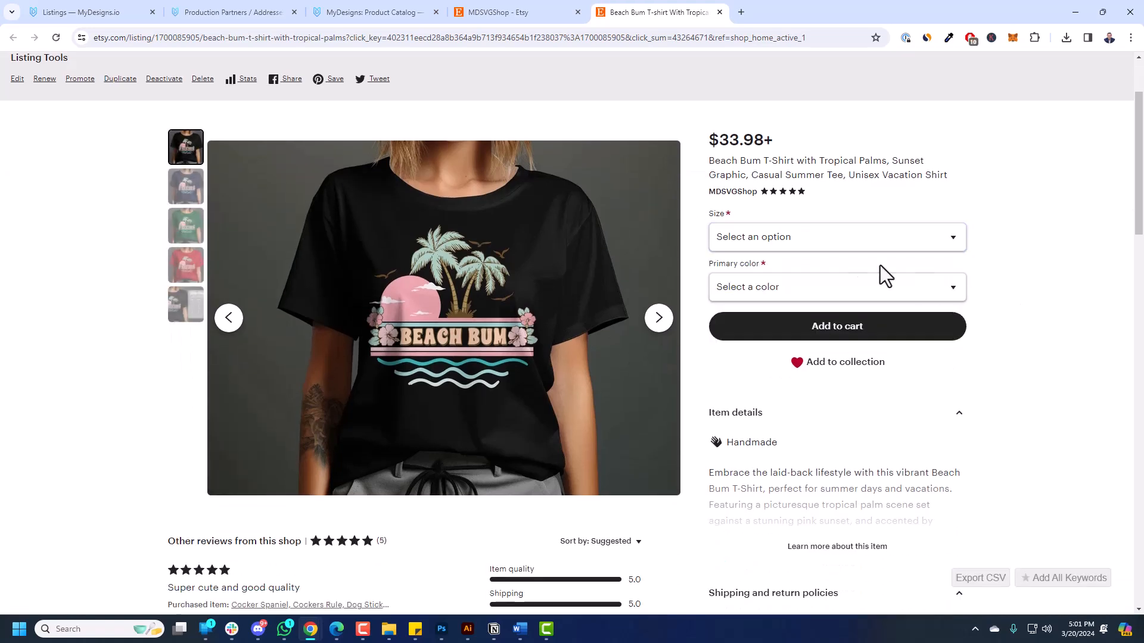
pyautogui.click(780, 285)
pyautogui.click(1036, 377)
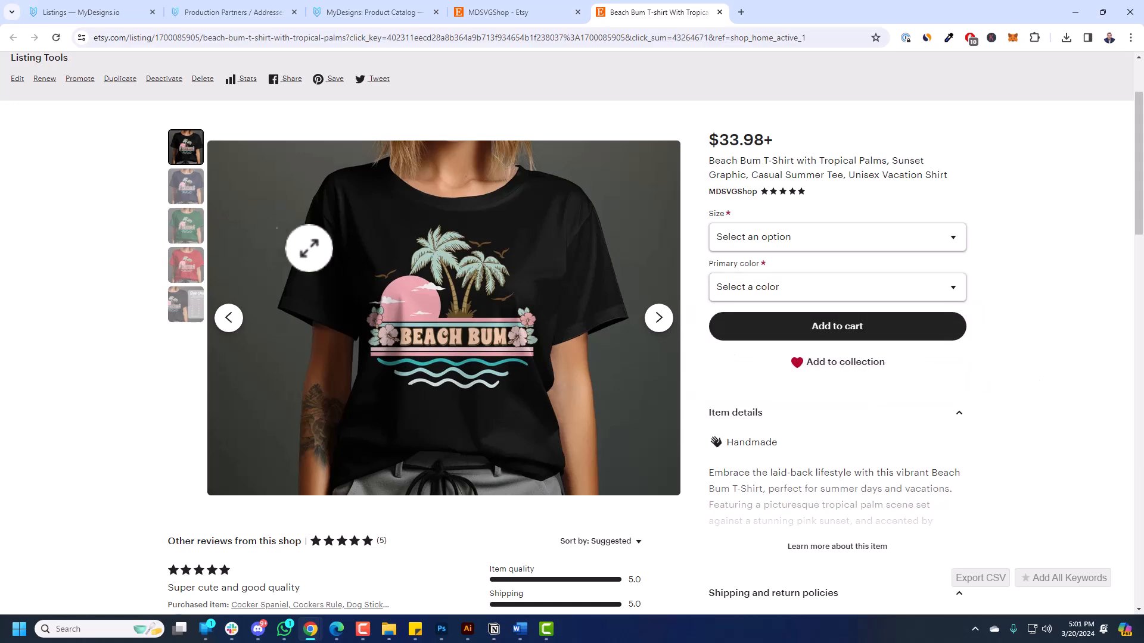
# Browse the listing photos: navy, green and red shirts, then the size chart.
pyautogui.click(658, 319)
pyautogui.click(658, 318)
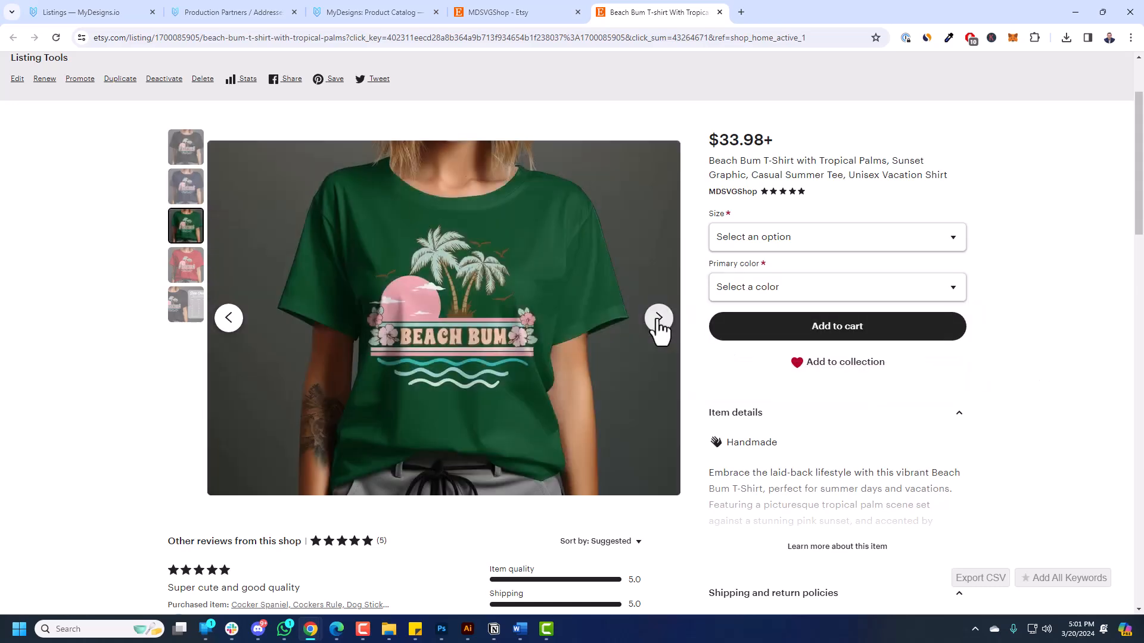
pyautogui.click(657, 319)
pyautogui.click(658, 319)
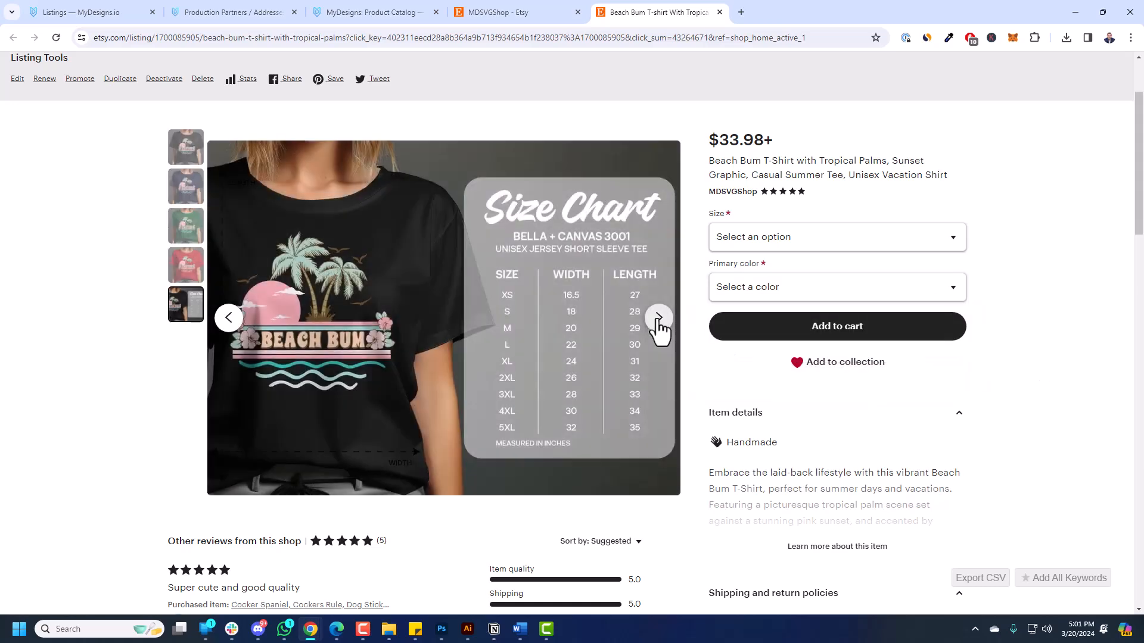
pyautogui.scroll(-3, 739, 244)
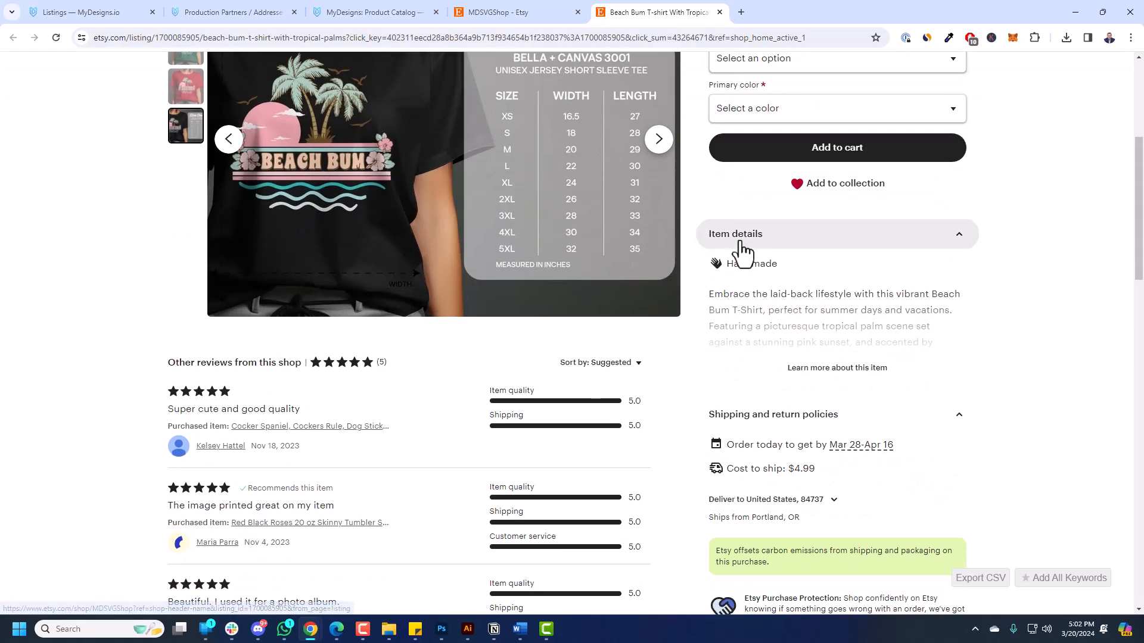
pyautogui.scroll(5, 752, 256)
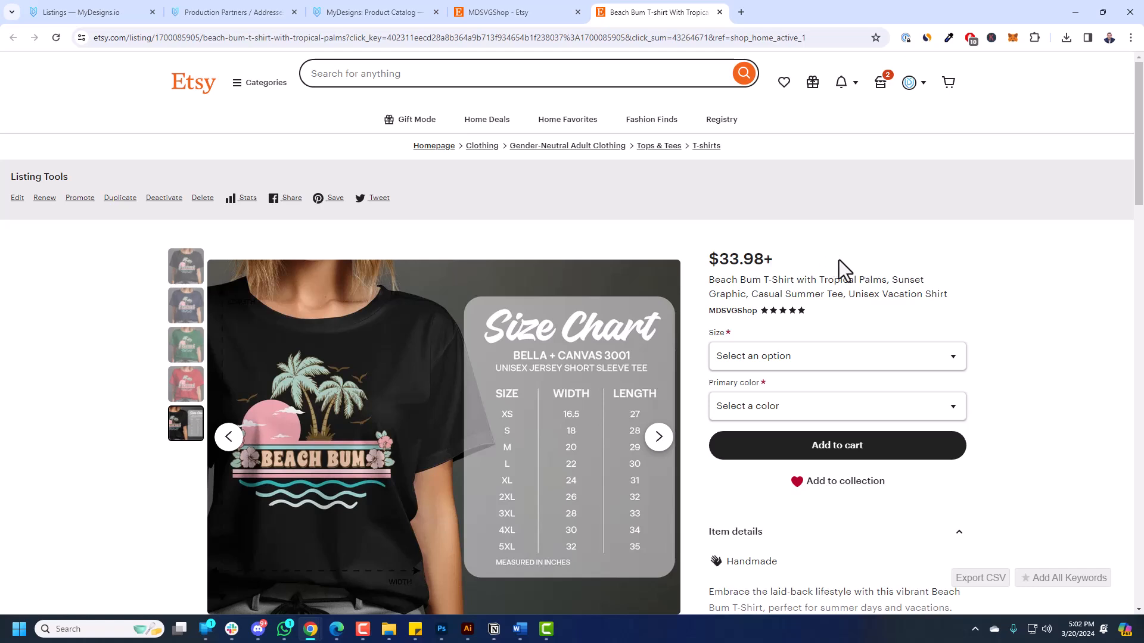
# Close and reopen the Beach Bum listing, then return to the MyDesigns listings page.
pyautogui.click(720, 12)
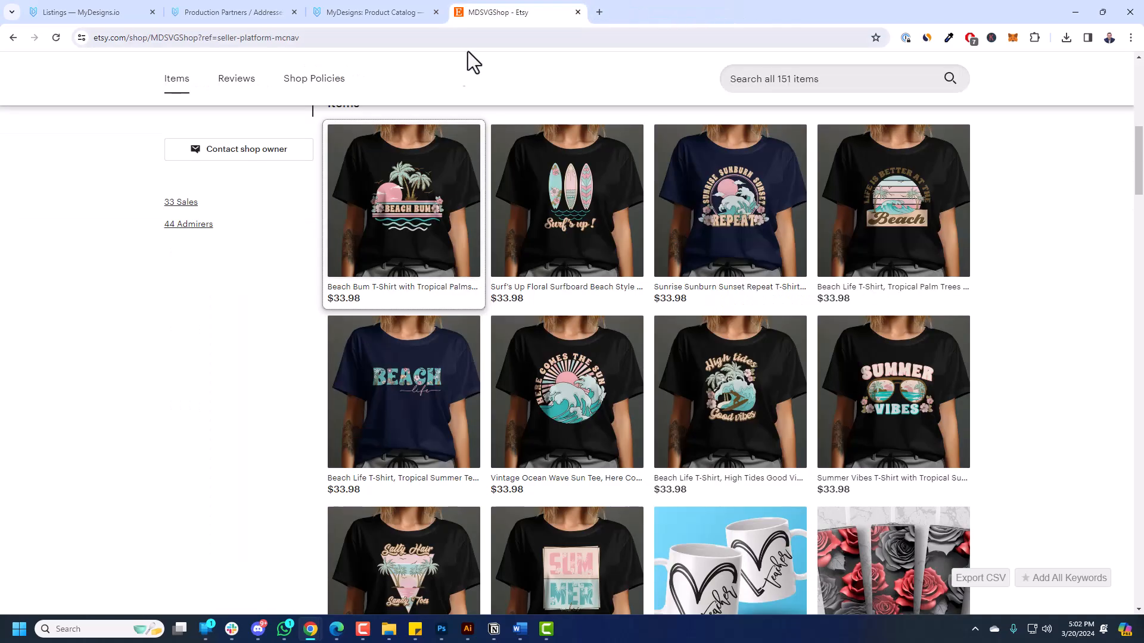
pyautogui.hotkey('alt', 'Tab')
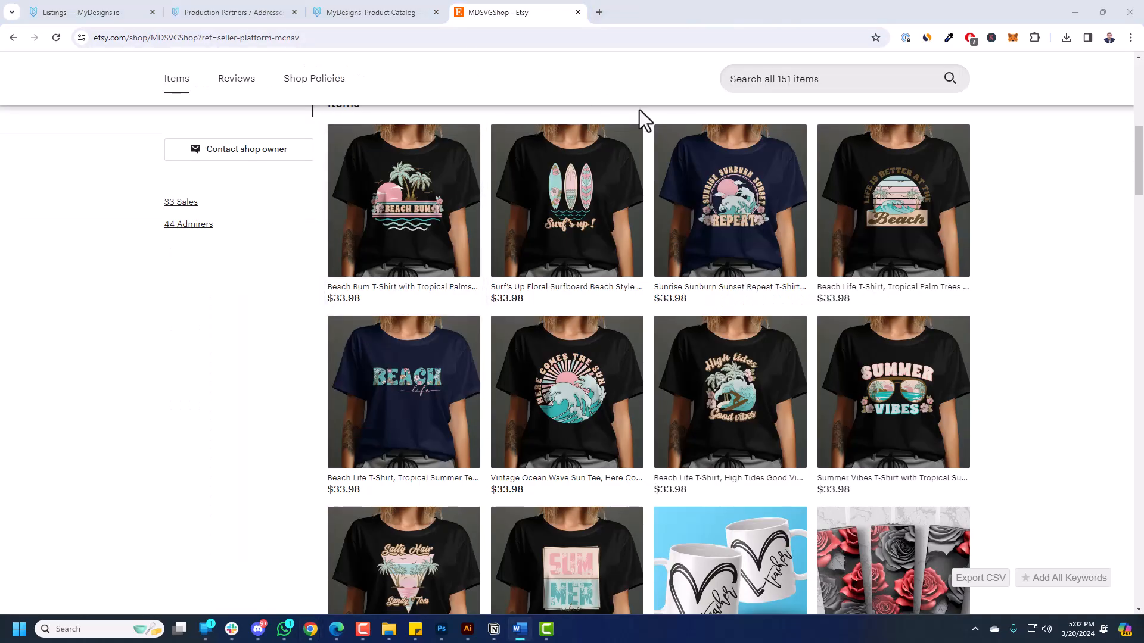
pyautogui.click(371, 209)
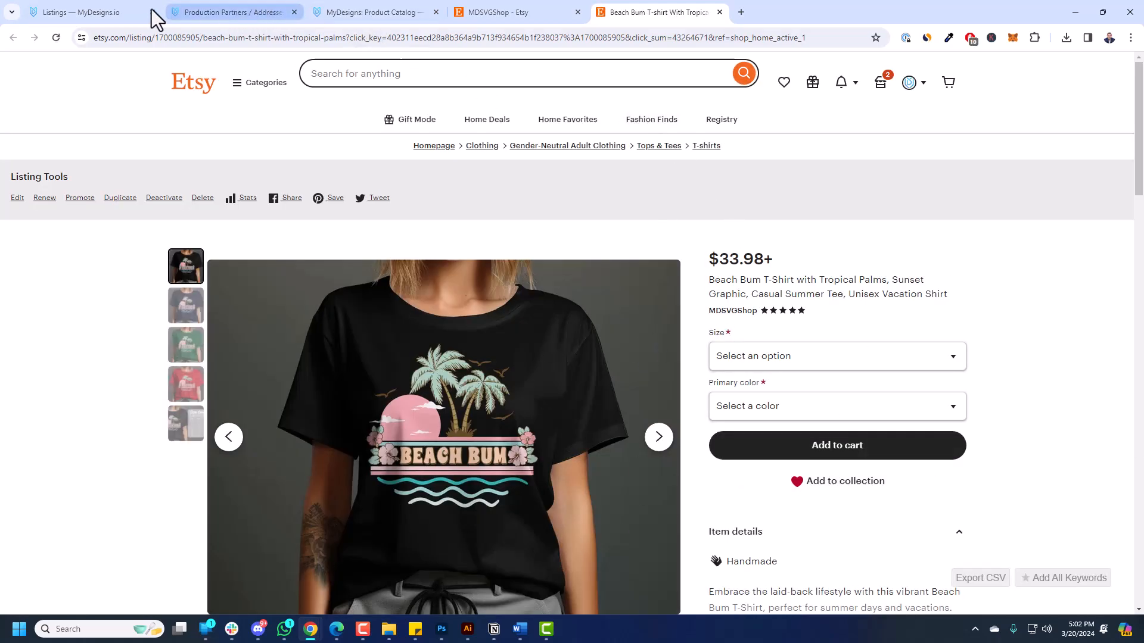
pyautogui.click(83, 11)
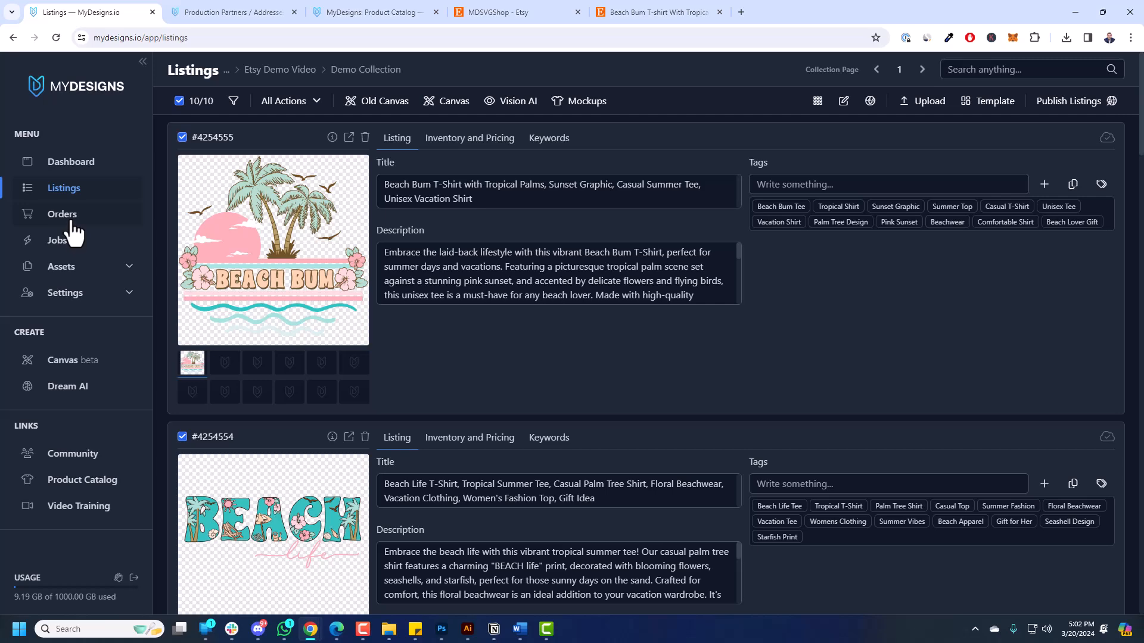
# Go to MyDesigns Orders and open the Etsy Baby's First Christmas ornament order's details.
pyautogui.click(72, 223)
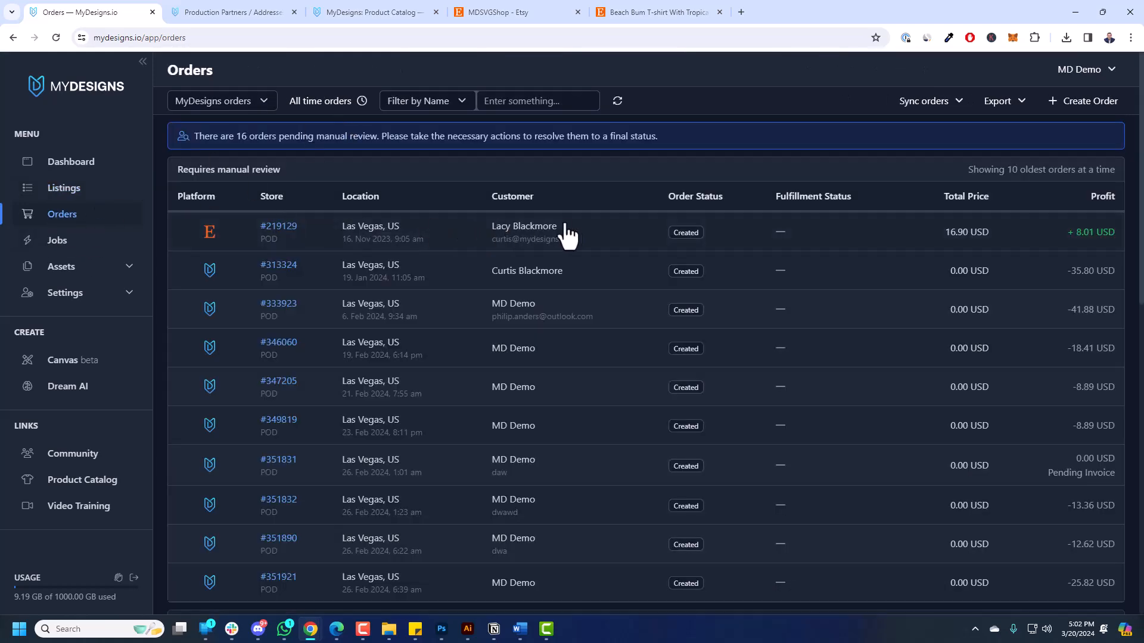
pyautogui.scroll(-10, 582, 243)
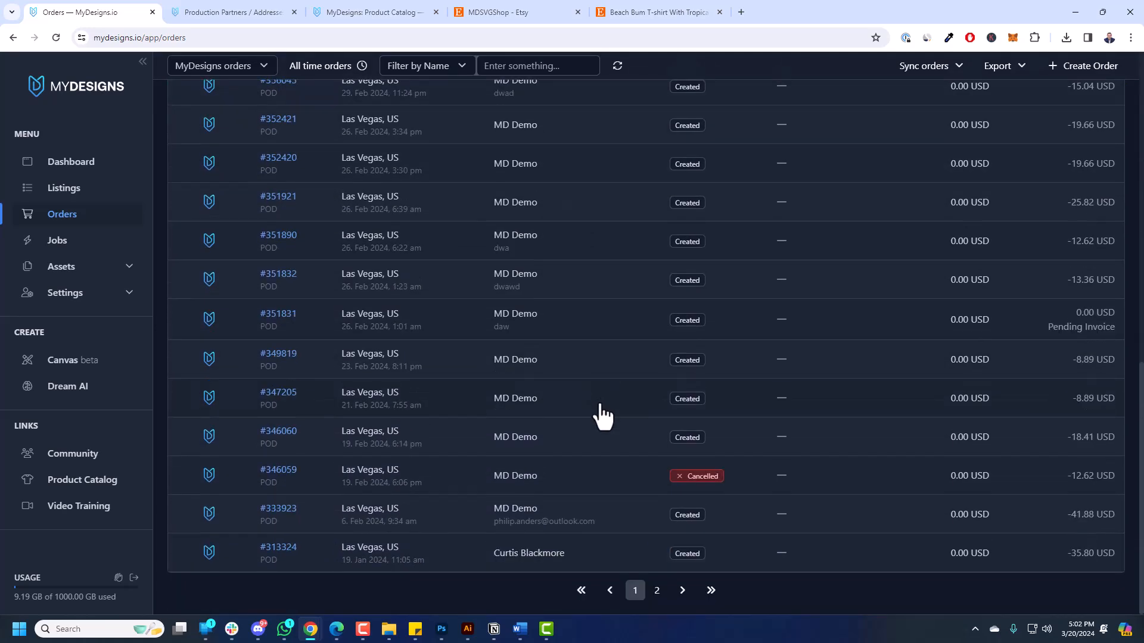
pyautogui.scroll(10, 601, 414)
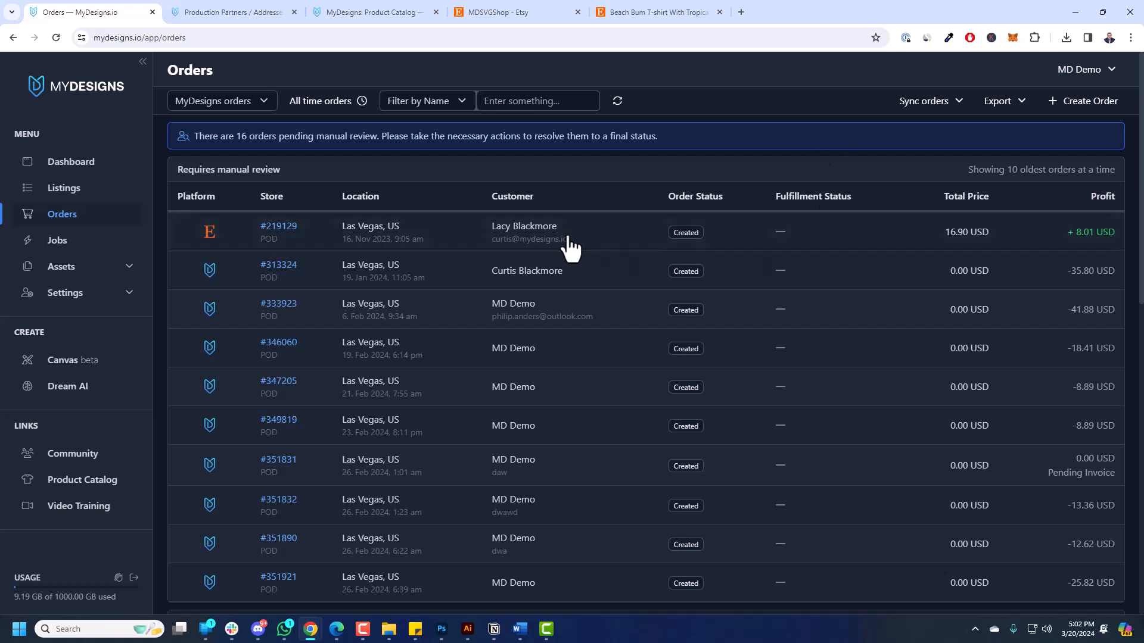
pyautogui.click(129, 293)
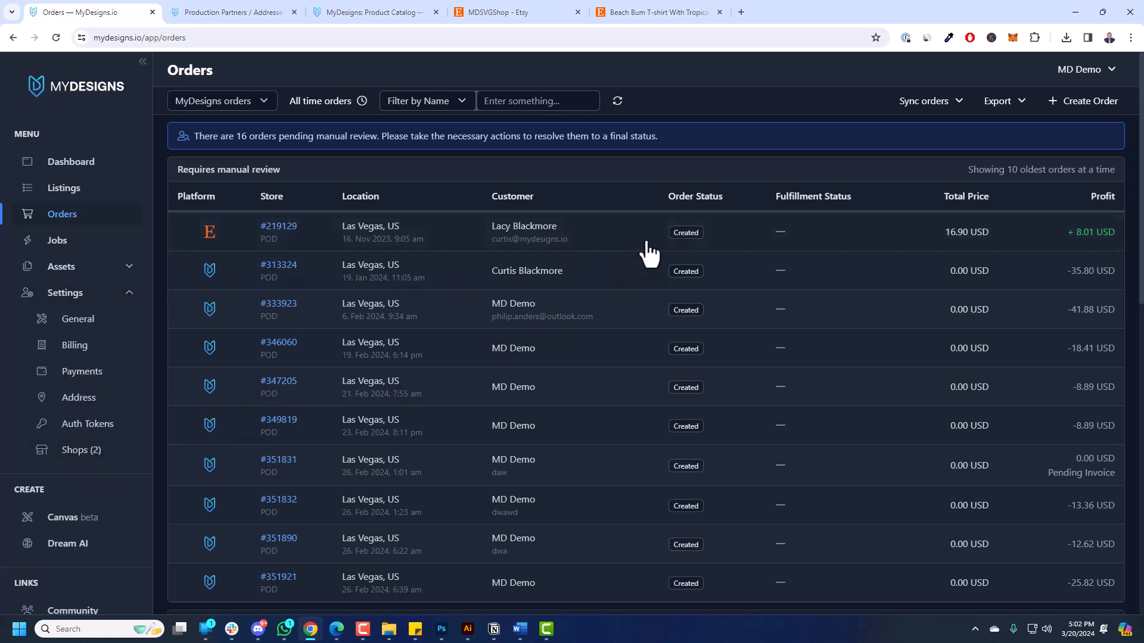
pyautogui.click(563, 221)
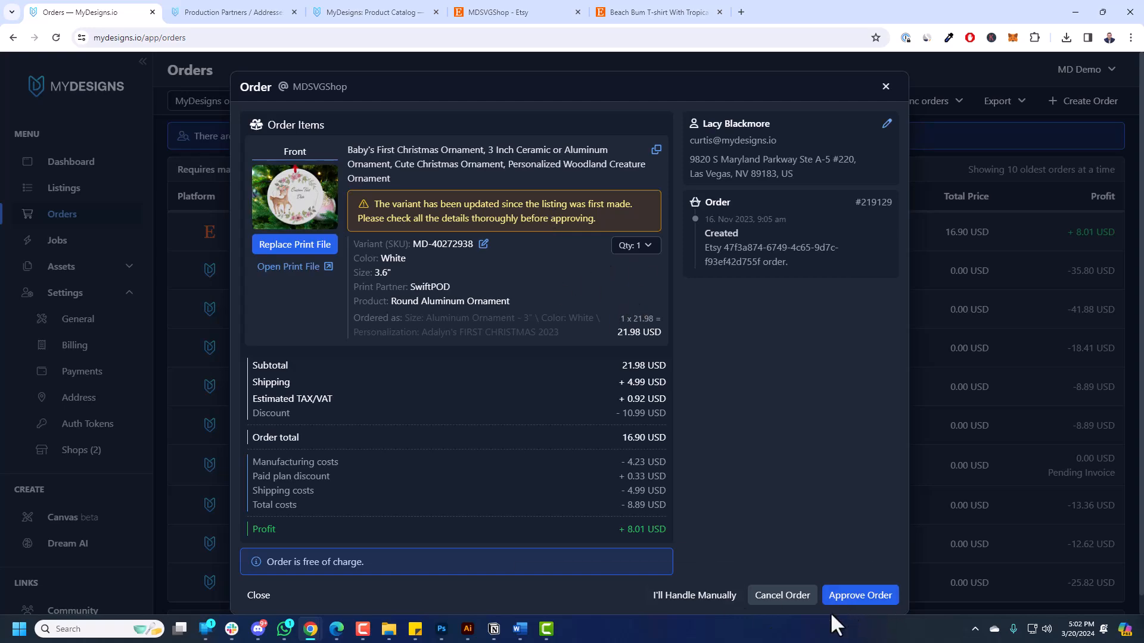
# Close and reopen the ornament order, then open its deer wreath print file in the Canvas editor.
pyautogui.click(984, 420)
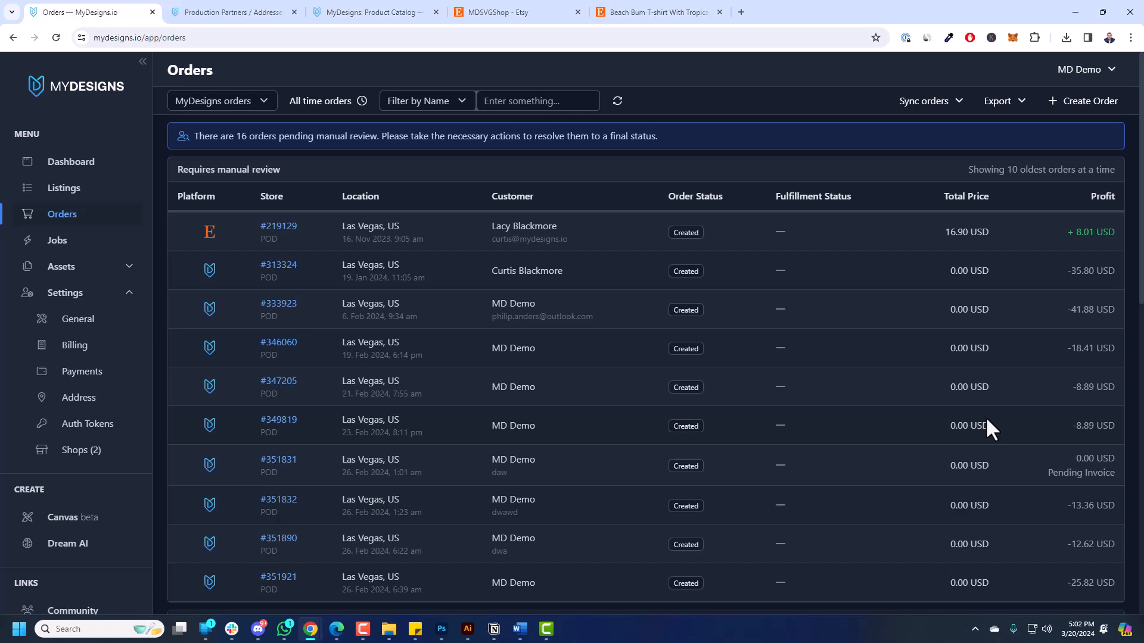
pyautogui.click(685, 245)
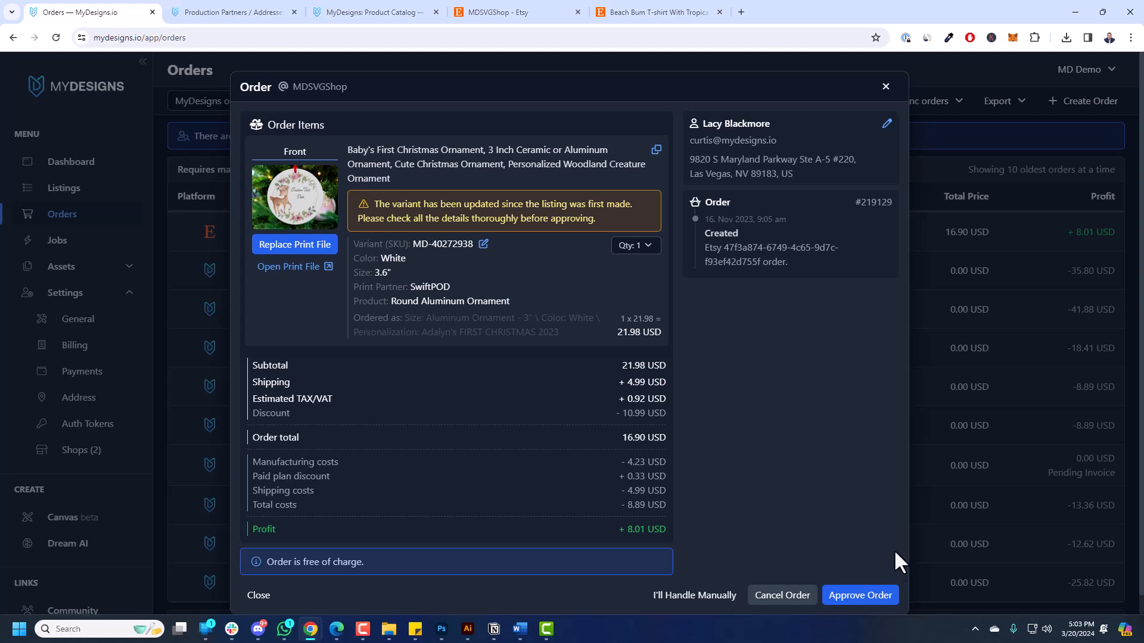
pyautogui.click(306, 246)
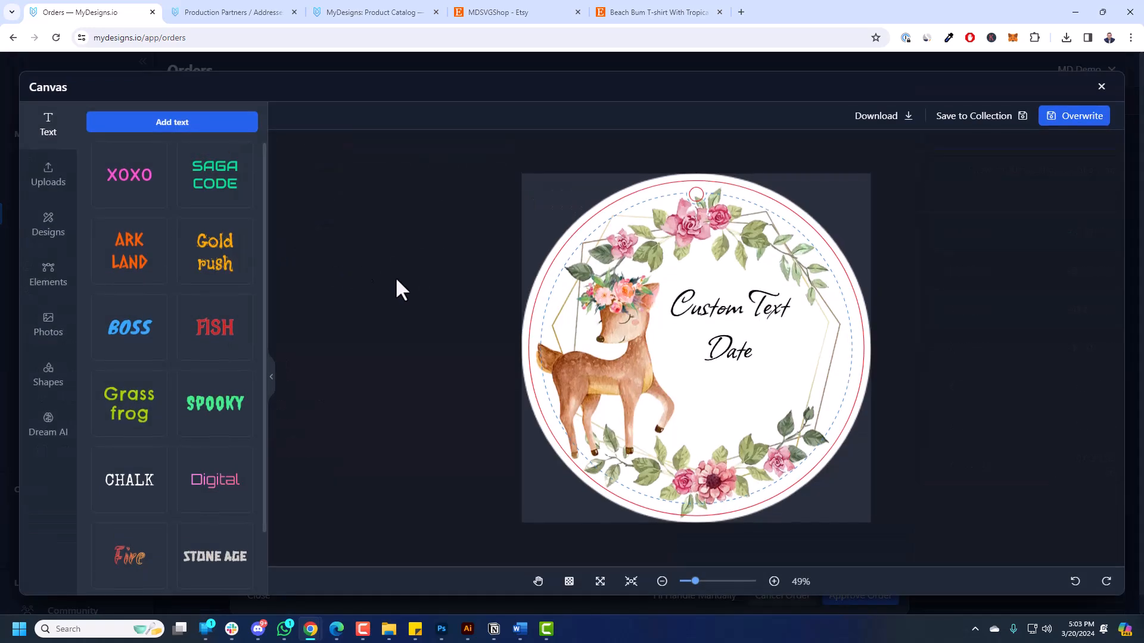
# Replace the ornament's Custom Text placeholder with the buyer's name.
pyautogui.click(738, 316)
pyautogui.click(730, 351)
pyautogui.click(781, 302)
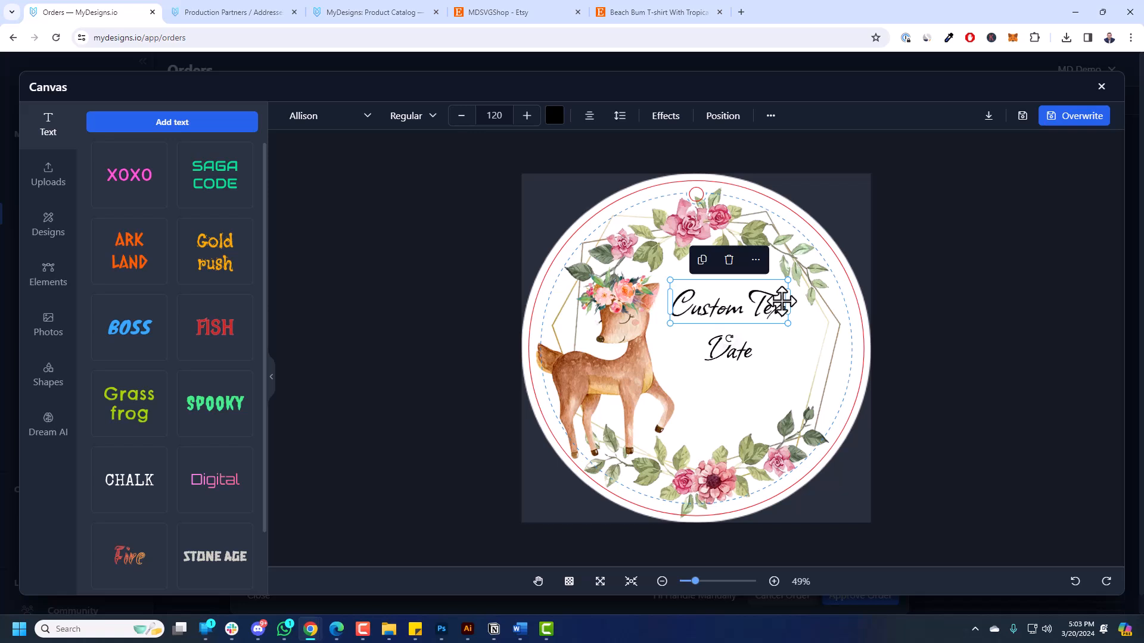
pyautogui.tripleClick(741, 306)
pyautogui.write('Cartis B')
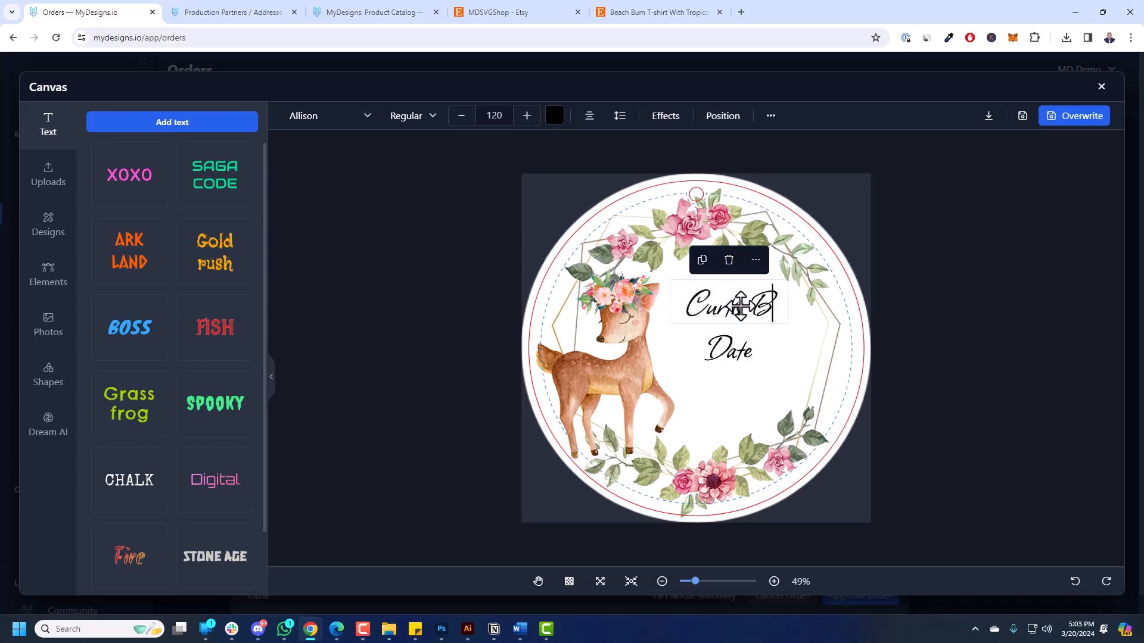
# Change the Date placeholder to 03/20/2024 at font size 80 and overwrite the order's print file.
pyautogui.tripleClick(734, 346)
pyautogui.write('07/')
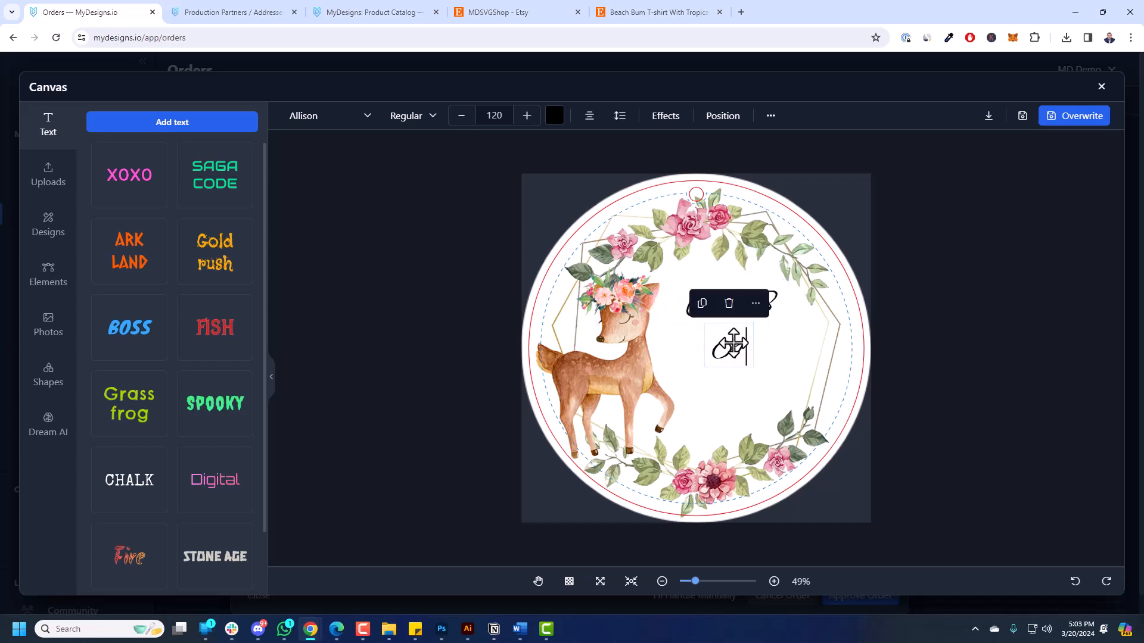
pyautogui.press('BackSpace')
pyautogui.press('BackSpace')
pyautogui.write('3/')
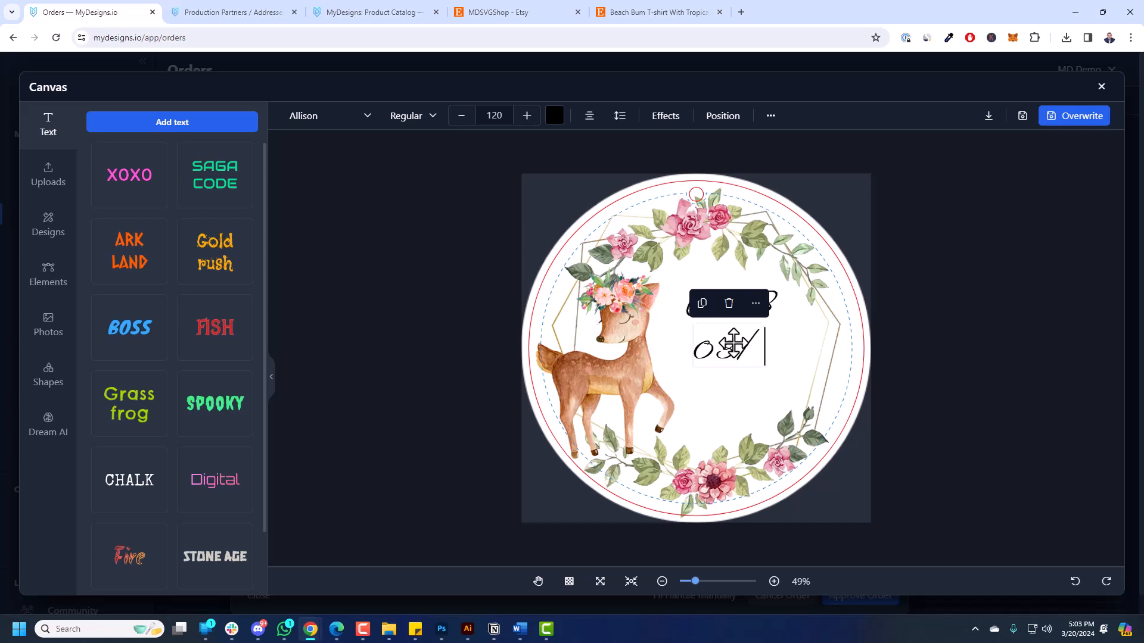
pyautogui.write('20/2024')
pyautogui.hotkey('ctrl', 'a')
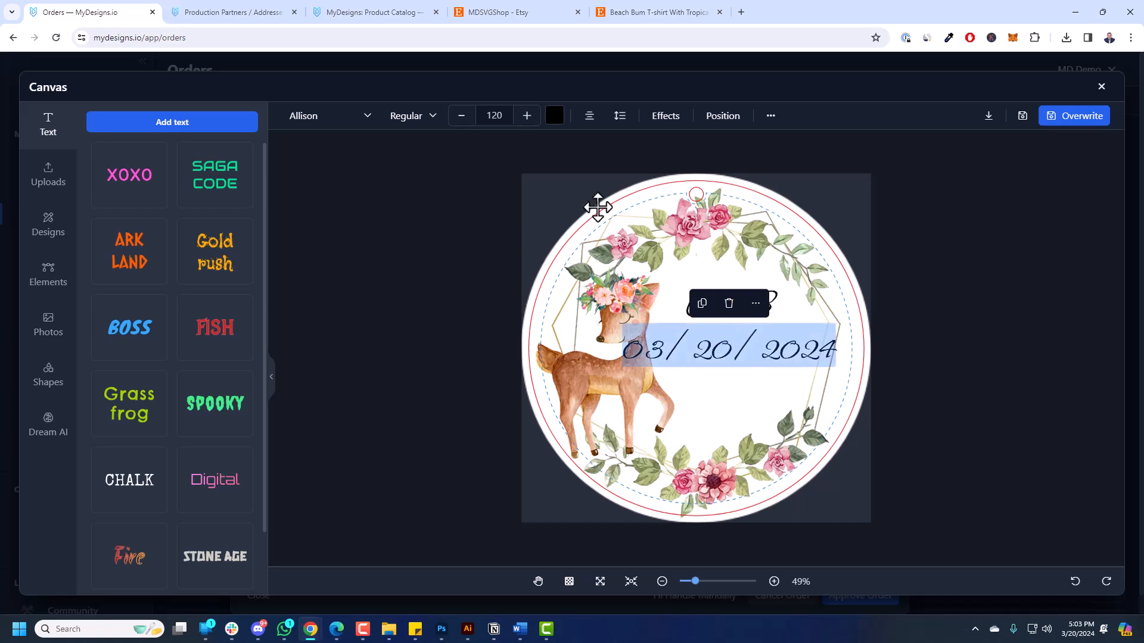
pyautogui.click(499, 116)
pyautogui.write('80')
pyautogui.click(1044, 317)
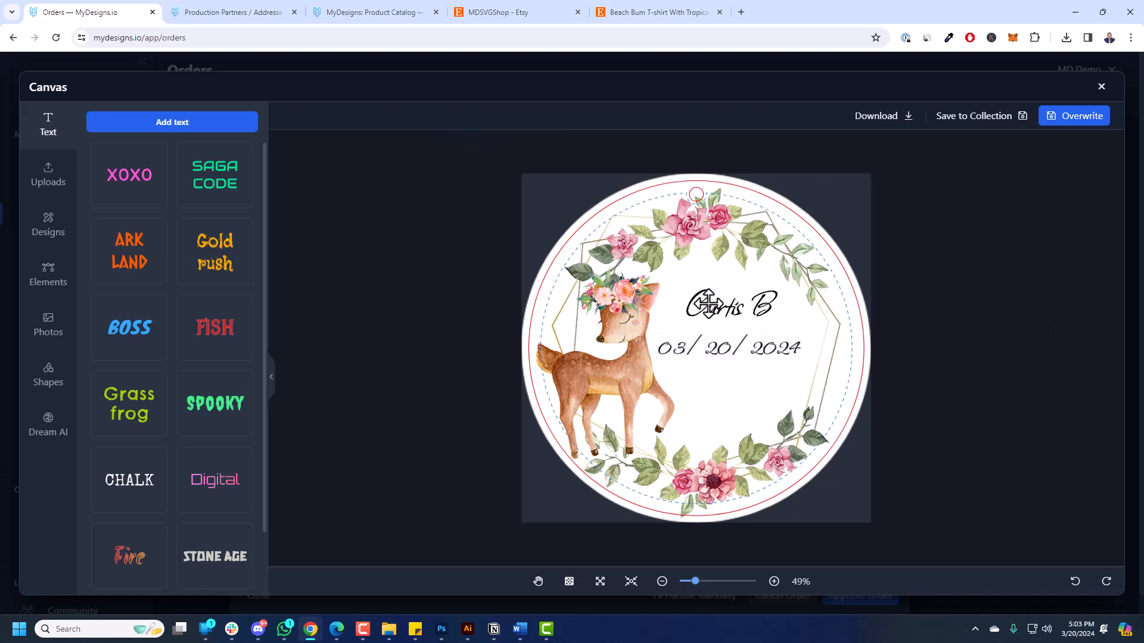
pyautogui.click(1084, 117)
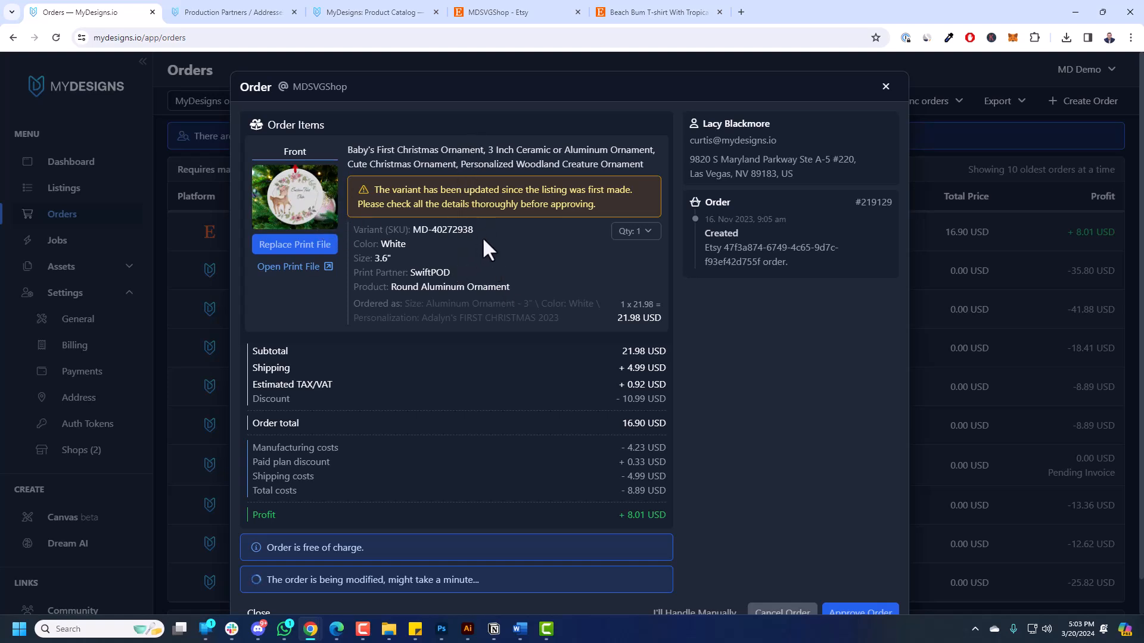
# Preview the personalized ornament print file at full size, then close the order details.
pyautogui.click(306, 205)
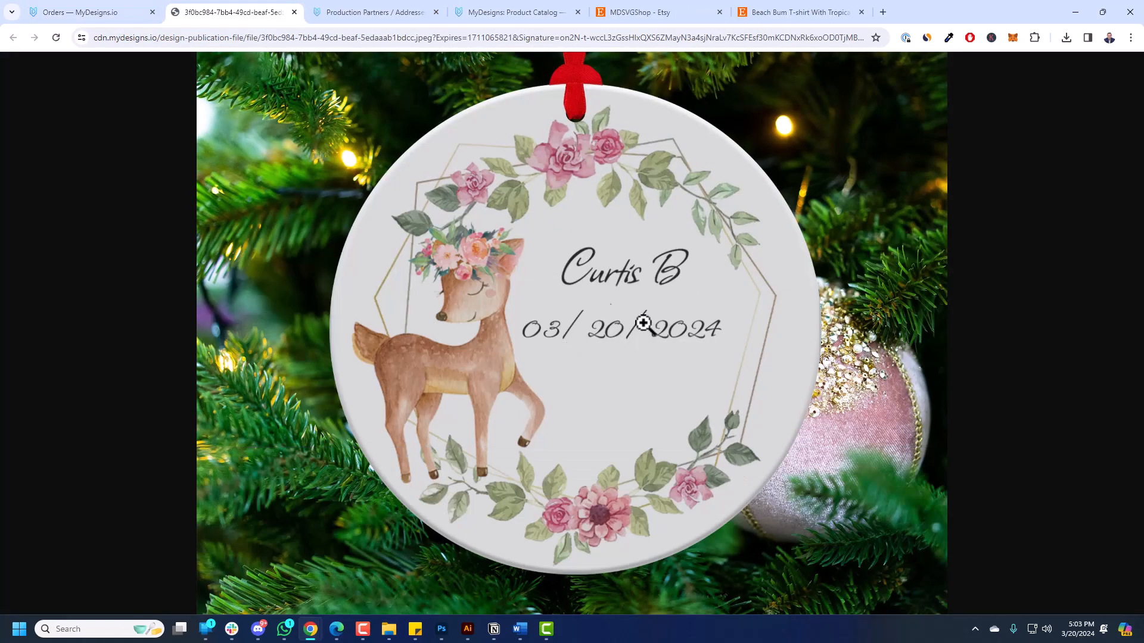
pyautogui.click(294, 12)
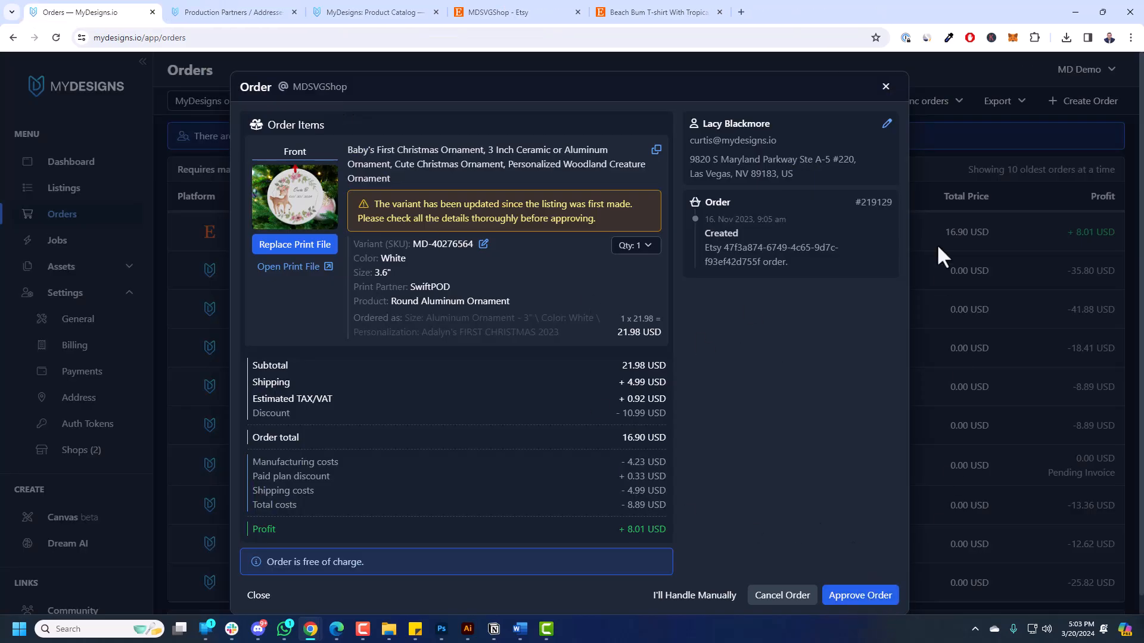
pyautogui.click(886, 87)
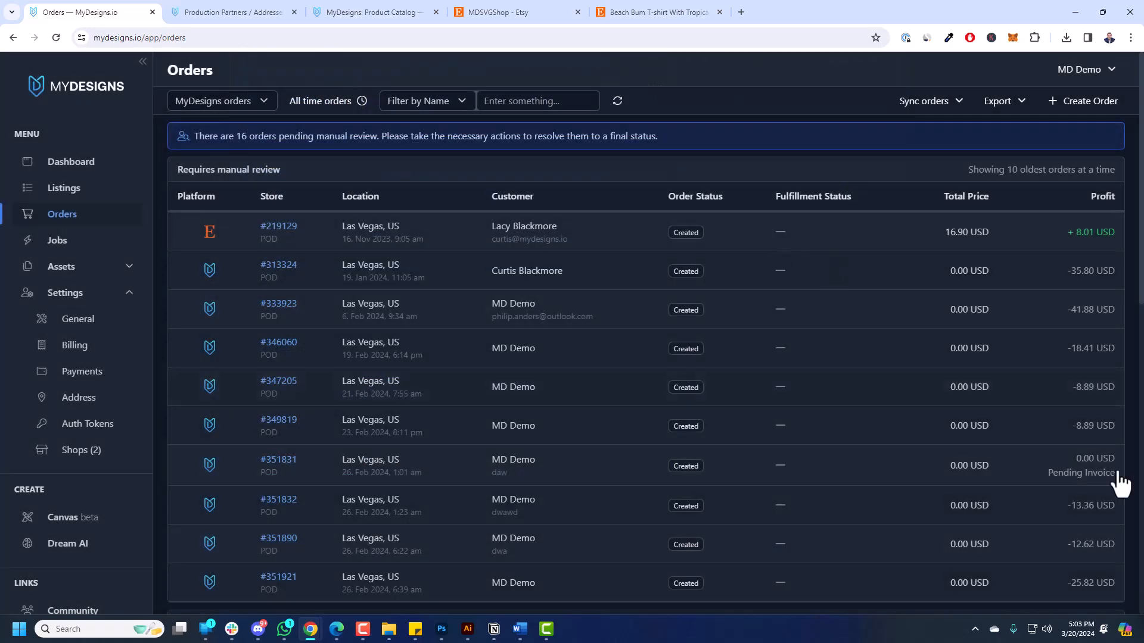